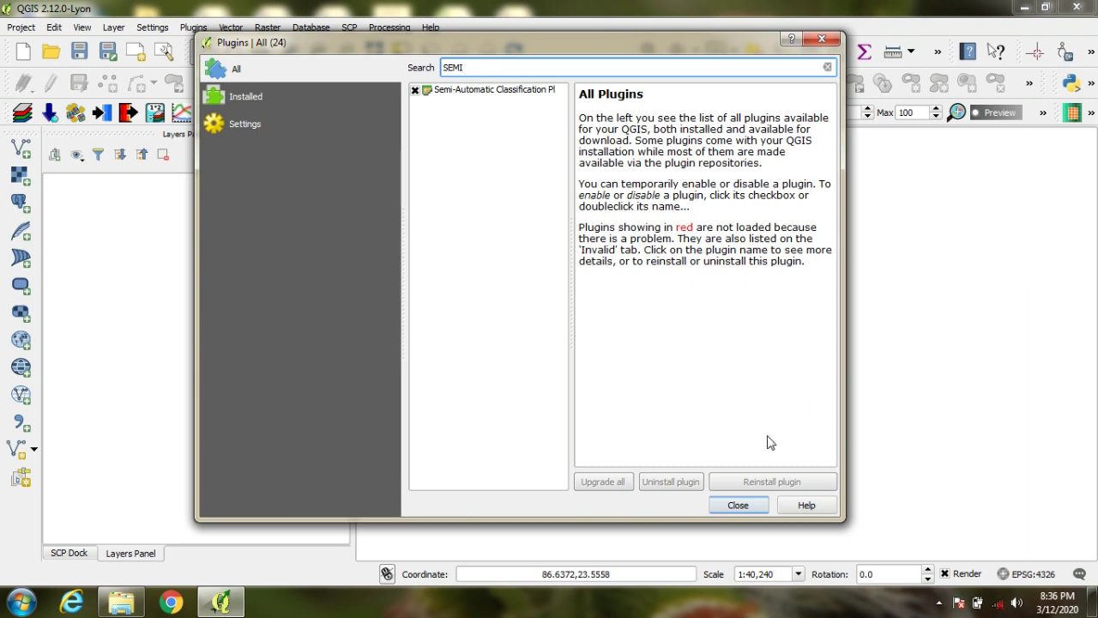
Step: Close the plugin manager and browse for raster files in the D: folder NEW IMAGE NRSC\l3f45k0523nov09
{"action": "left_click", "coordinate": [738, 506]}
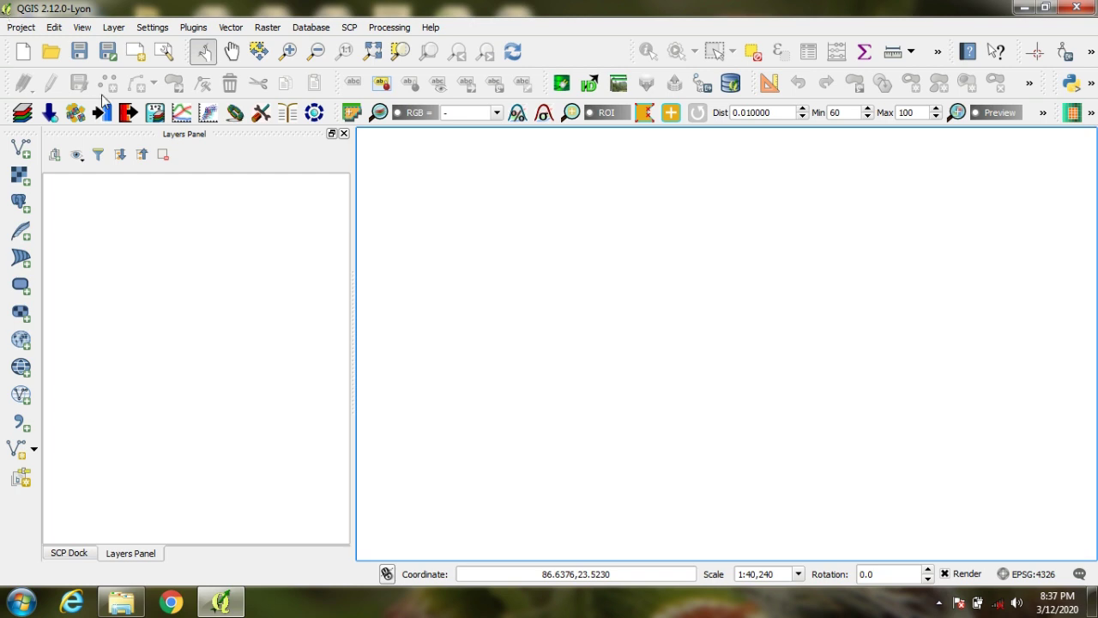
{"action": "left_click", "coordinate": [19, 177]}
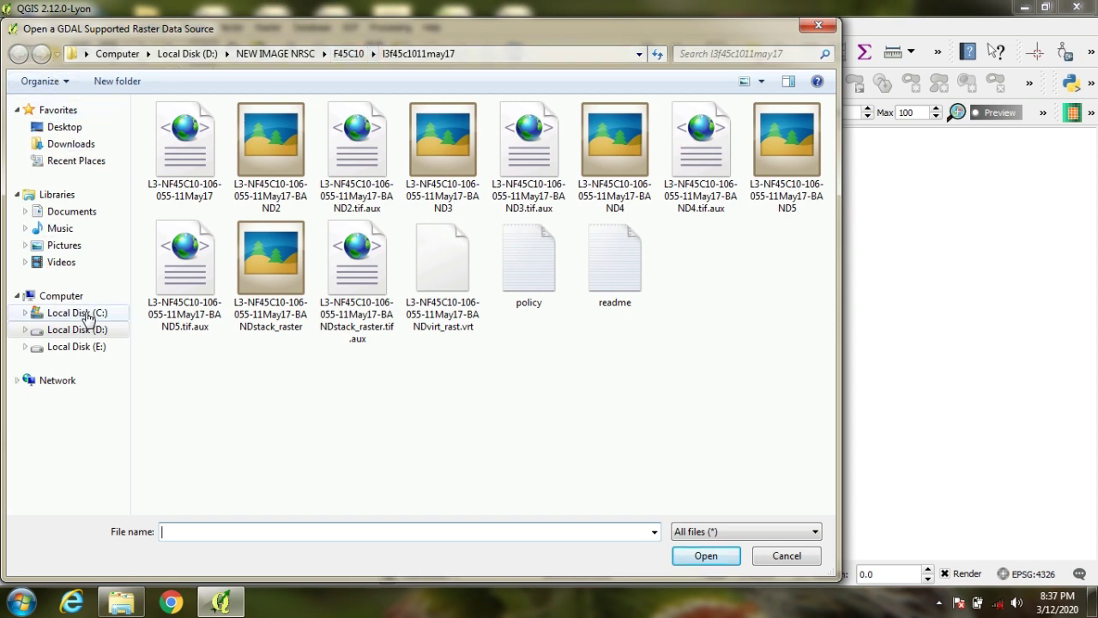
{"action": "left_click", "coordinate": [85, 329]}
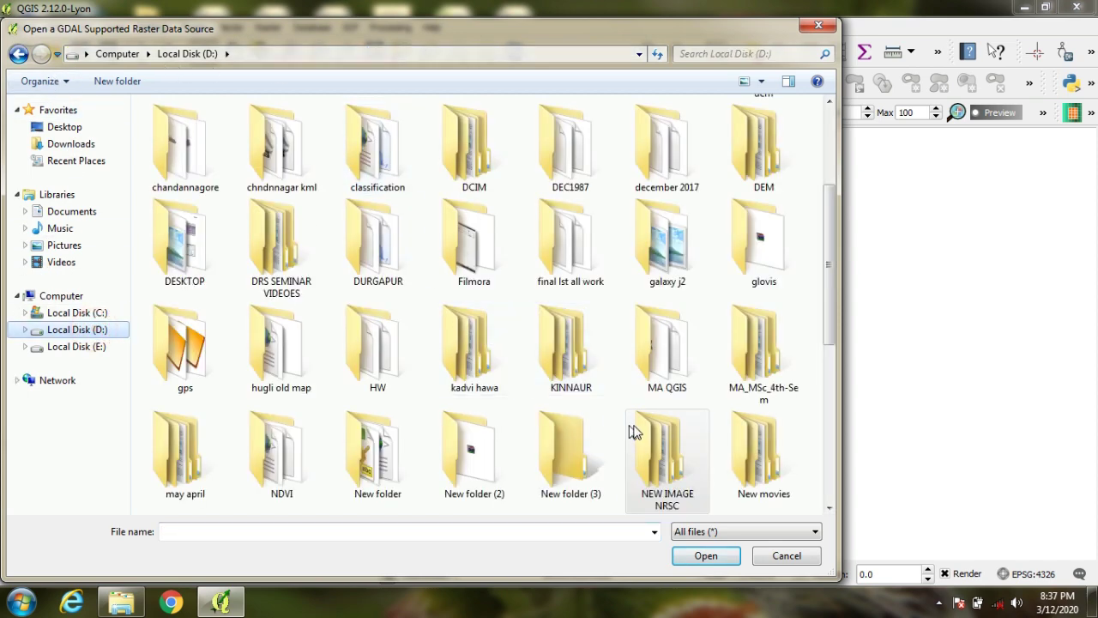
{"action": "double_click", "coordinate": [635, 431]}
{"action": "left_click", "coordinate": [239, 151]}
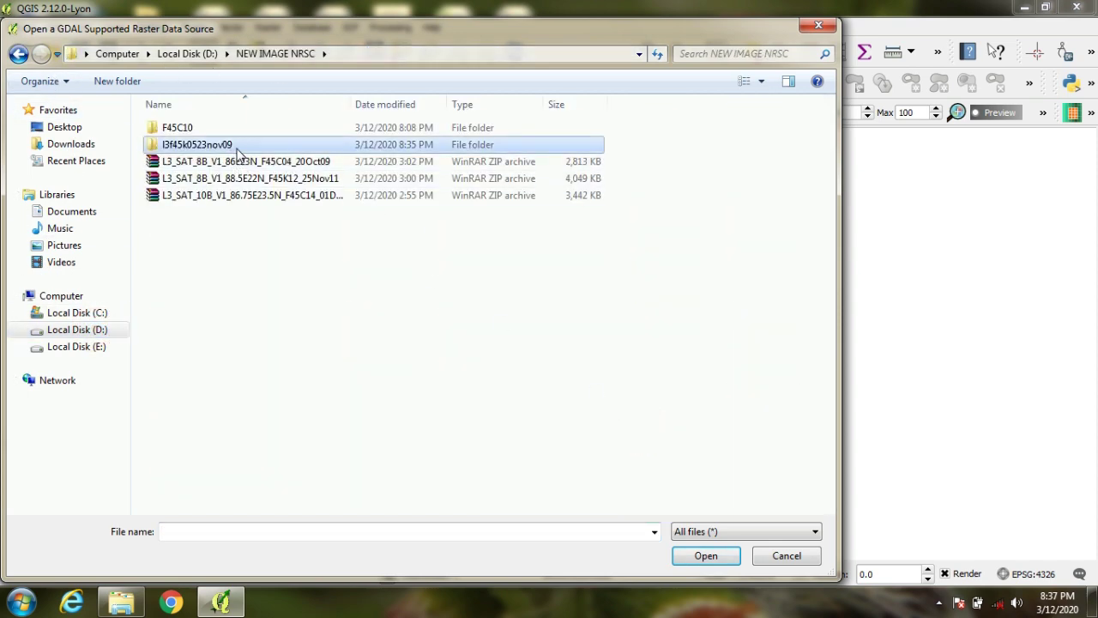
{"action": "double_click", "coordinate": [239, 151]}
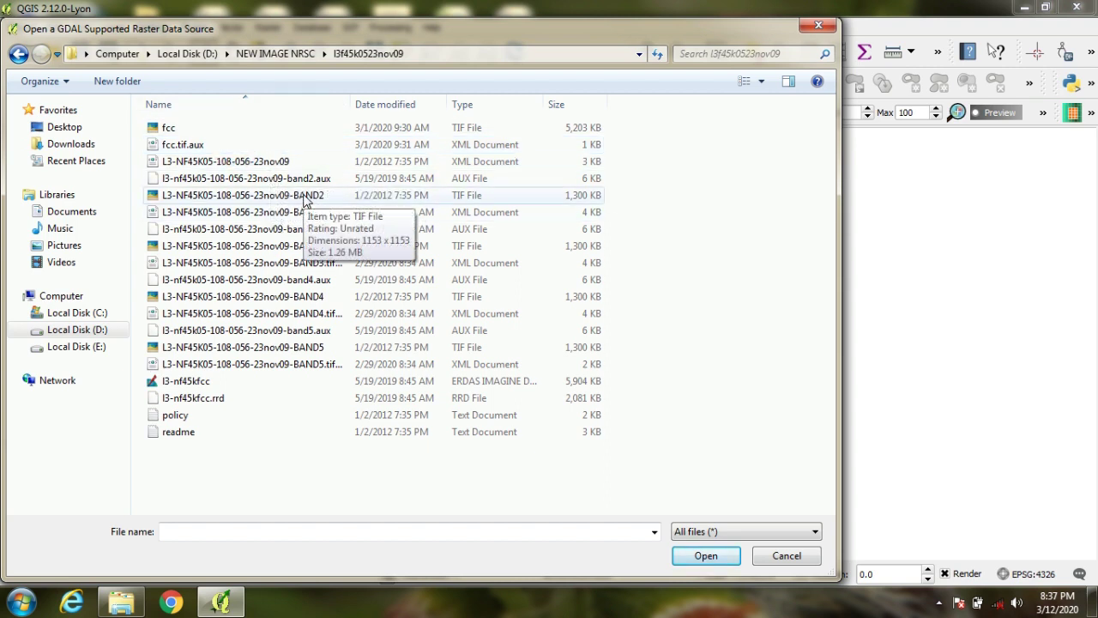
{"action": "left_click", "coordinate": [304, 197]}
{"action": "left_click", "coordinate": [313, 246], "text": "ctrl"}
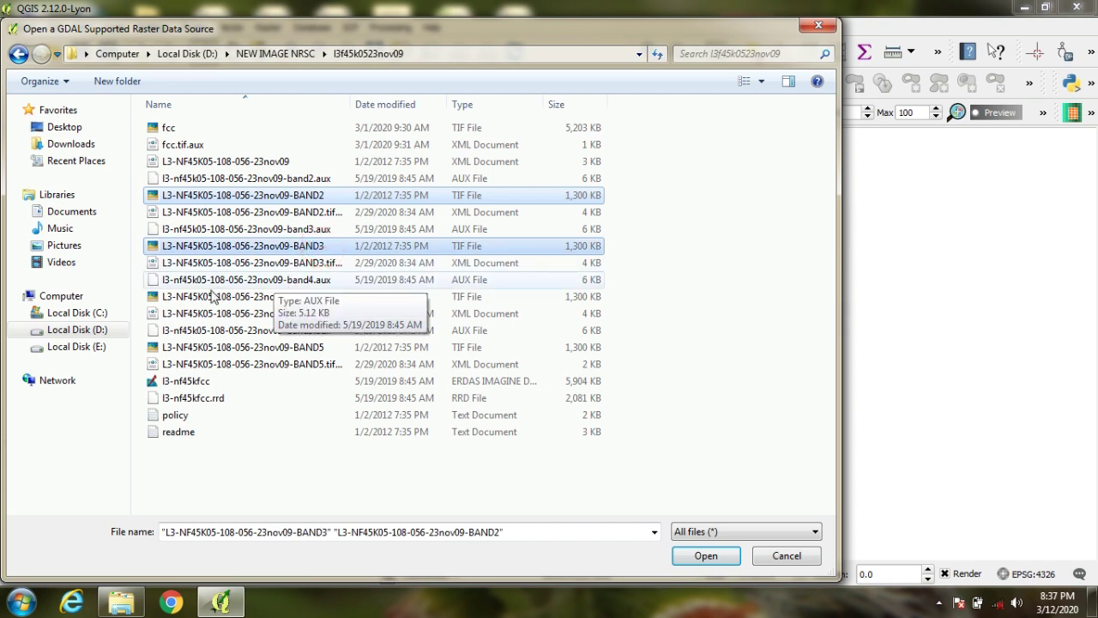
{"action": "left_click", "coordinate": [214, 296], "text": "ctrl"}
{"action": "left_click", "coordinate": [216, 347], "text": "ctrl"}
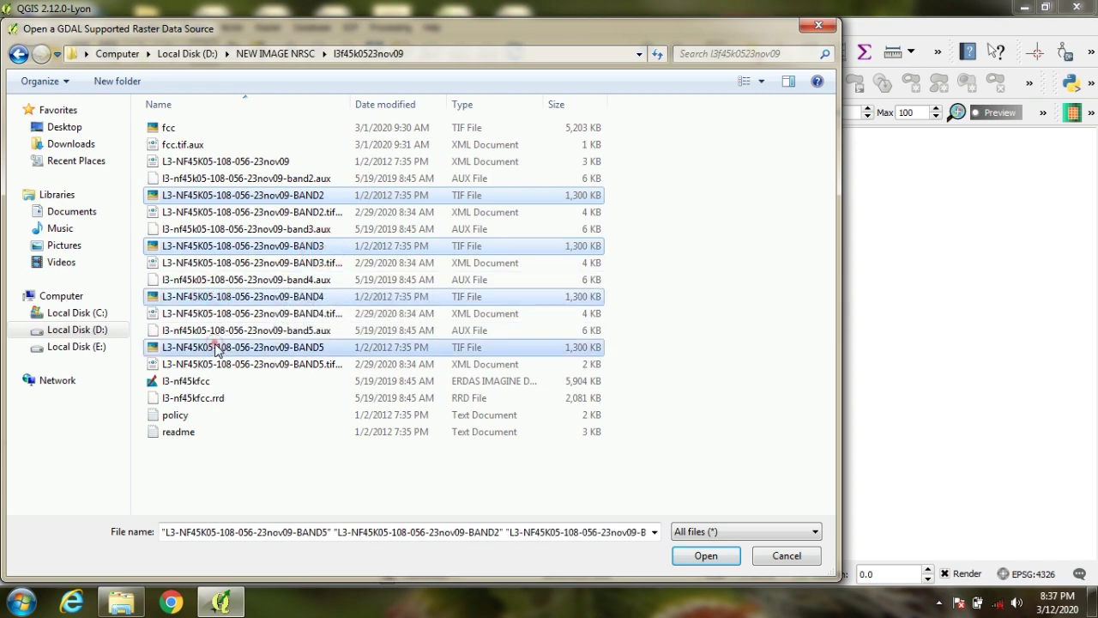
{"action": "left_click", "coordinate": [706, 556]}
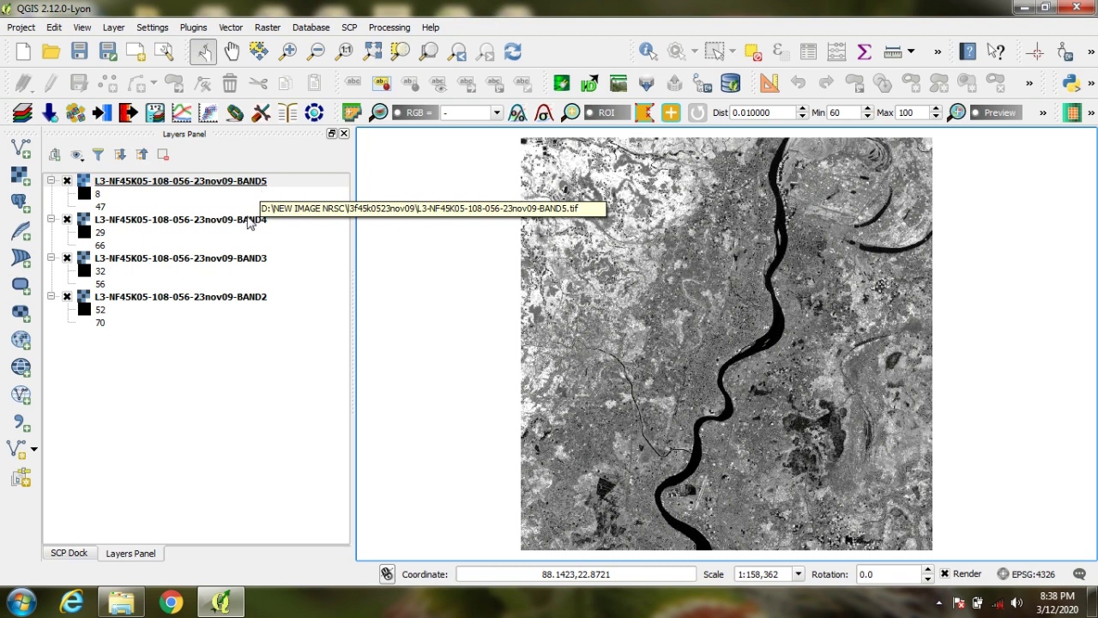
Step: Add all four 23nov09 bands, BAND2 to BAND5, to the band set of the Semi-Automatic Classification Plugin
{"action": "left_click", "coordinate": [351, 28]}
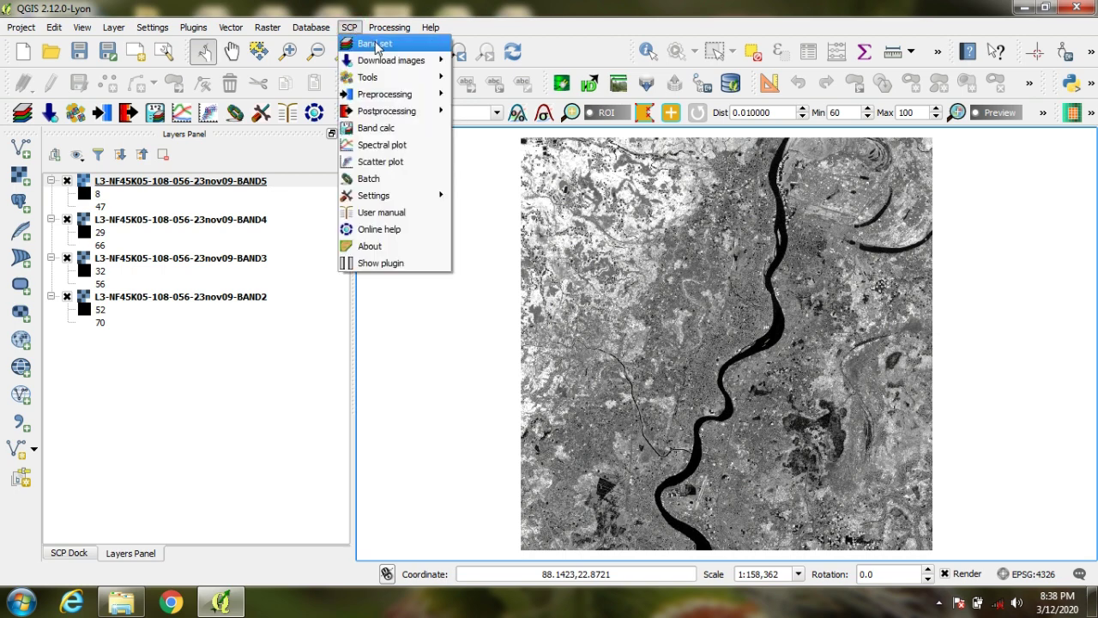
{"action": "left_click", "coordinate": [375, 47]}
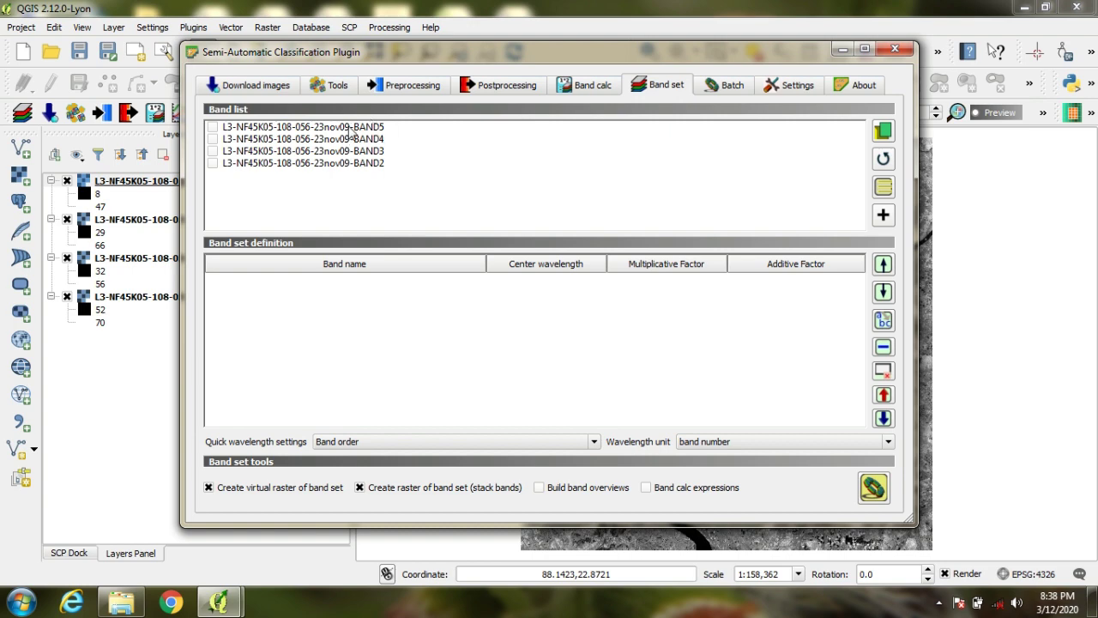
{"action": "left_click", "coordinate": [212, 163]}
{"action": "left_click", "coordinate": [212, 151]}
{"action": "left_click", "coordinate": [212, 139]}
{"action": "left_click", "coordinate": [212, 127]}
{"action": "left_click", "coordinate": [879, 216]}
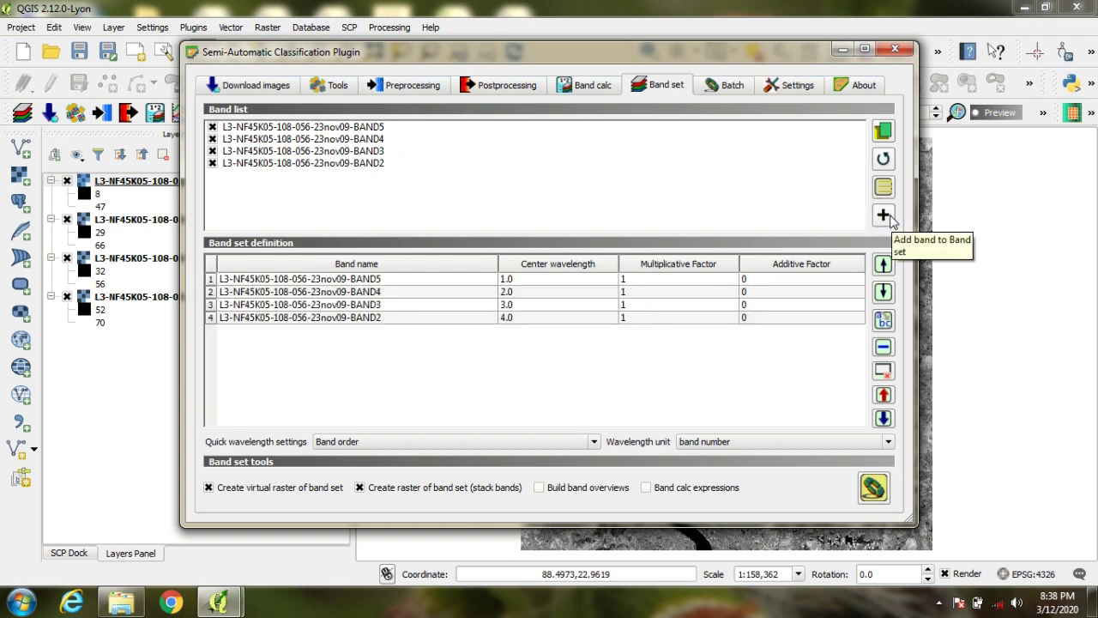
Step: Move BAND2 up to the first row of the band set definition
{"action": "left_click", "coordinate": [408, 319]}
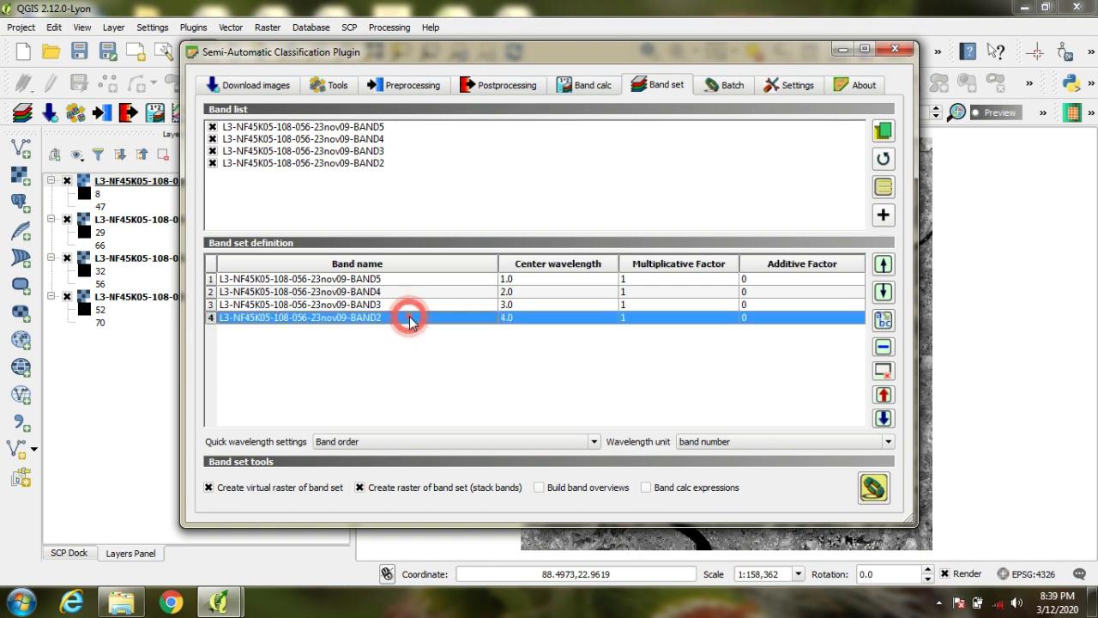
{"action": "left_click", "coordinate": [884, 264]}
{"action": "left_click", "coordinate": [883, 264]}
{"action": "left_click", "coordinate": [884, 264]}
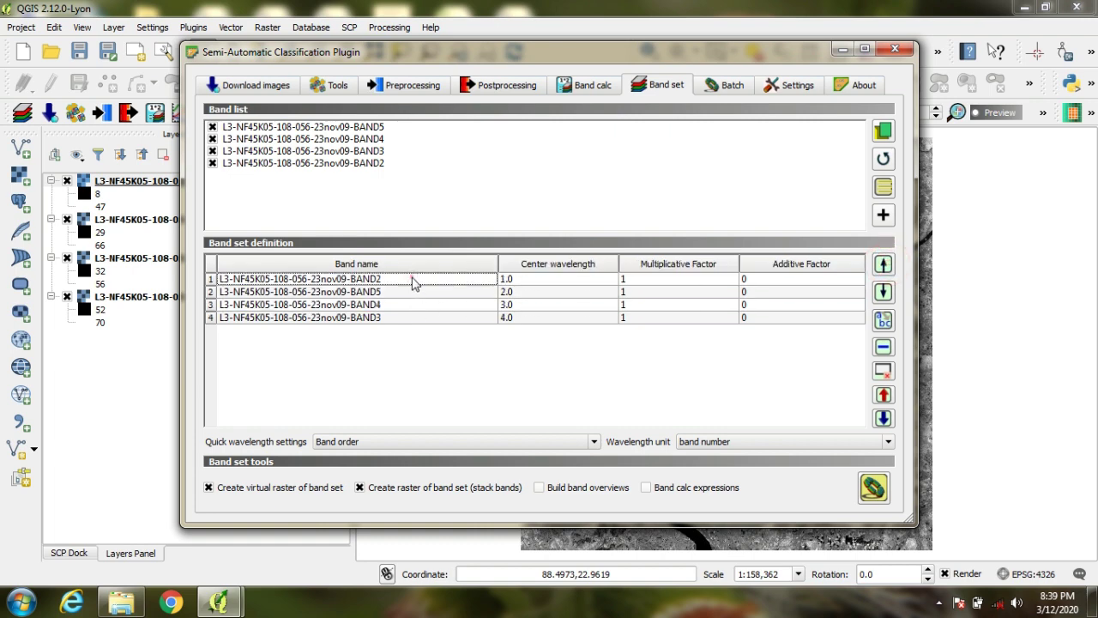
Step: Move BAND3 up to the second row of the band set definition, directly below BAND2
{"action": "left_click", "coordinate": [406, 322]}
{"action": "left_click", "coordinate": [884, 265]}
{"action": "left_click", "coordinate": [883, 264]}
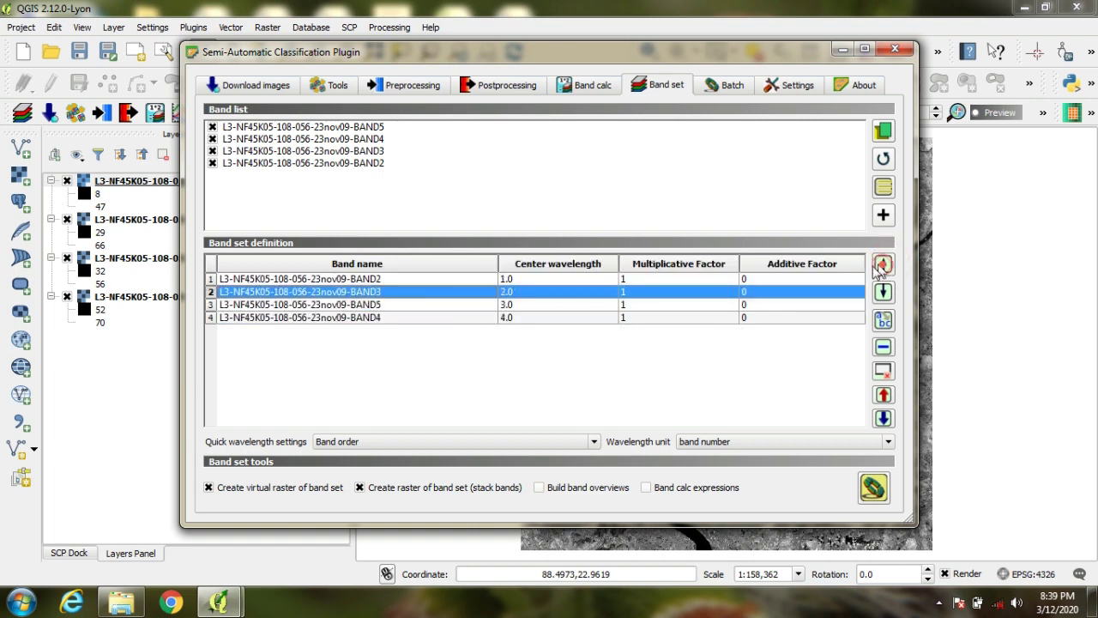
{"action": "left_click", "coordinate": [883, 264]}
{"action": "left_click", "coordinate": [883, 291]}
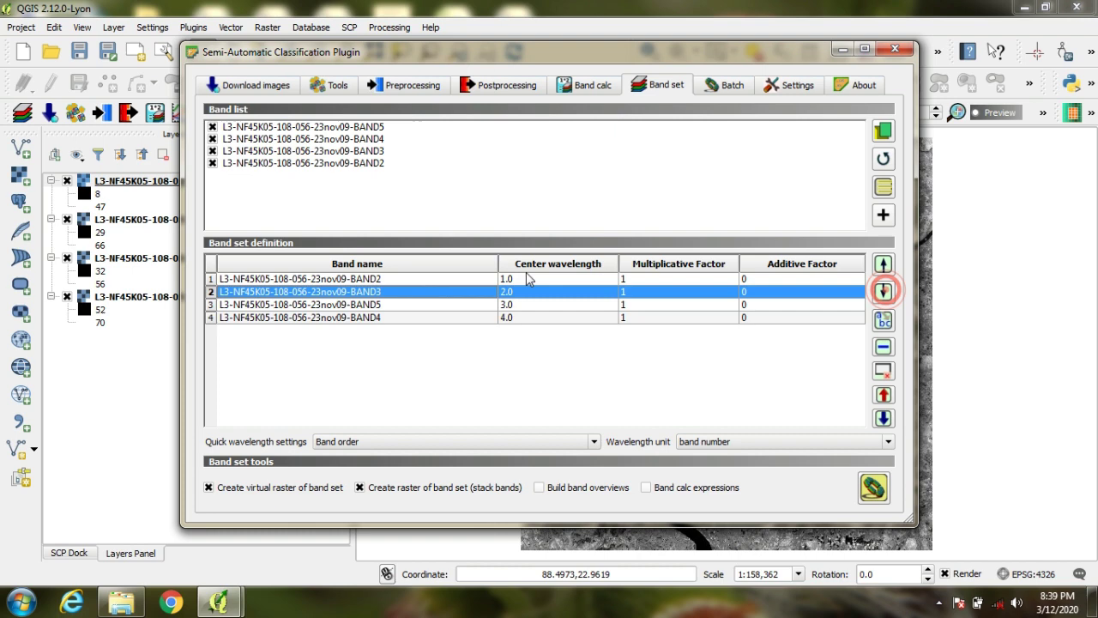
Step: Move BAND4 up to the third row of the band set definition, above BAND5
{"action": "left_click", "coordinate": [408, 292]}
{"action": "left_click", "coordinate": [408, 318]}
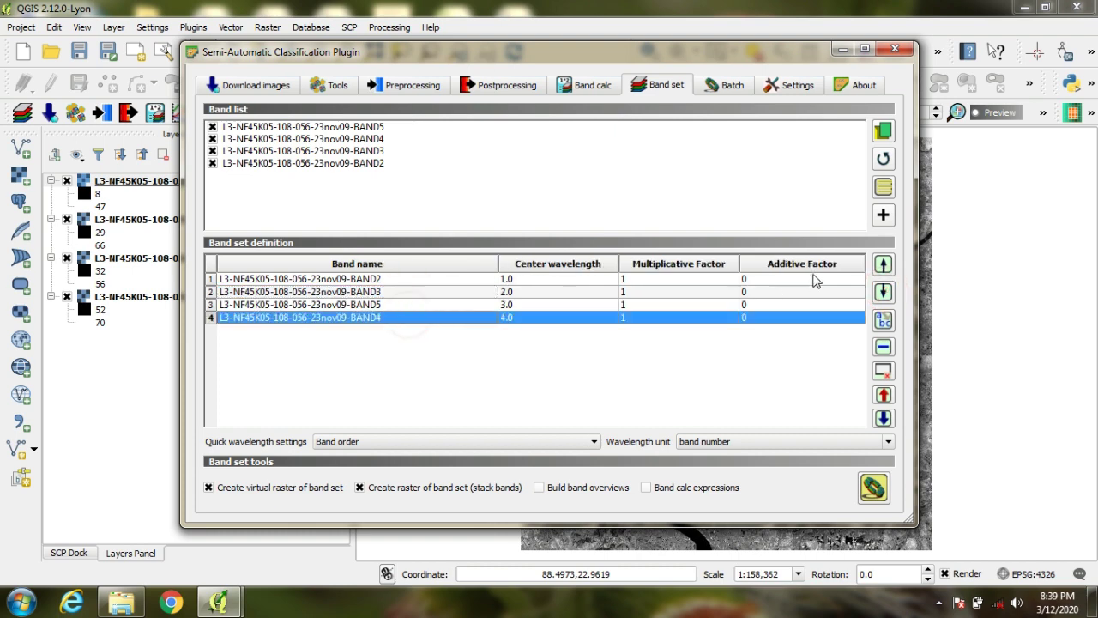
{"action": "left_click", "coordinate": [883, 264]}
{"action": "left_click", "coordinate": [392, 304]}
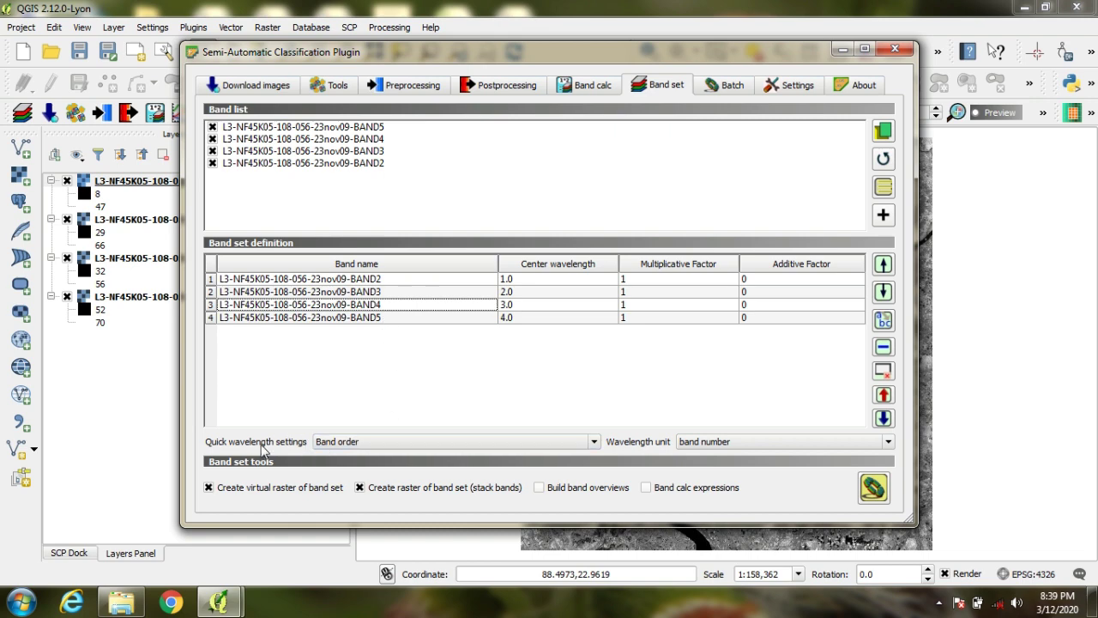
Step: Look through the sensor presets in the quick wavelength settings and keep Band order, dismissing the Windows color scheme prompt
{"action": "left_click", "coordinate": [592, 440]}
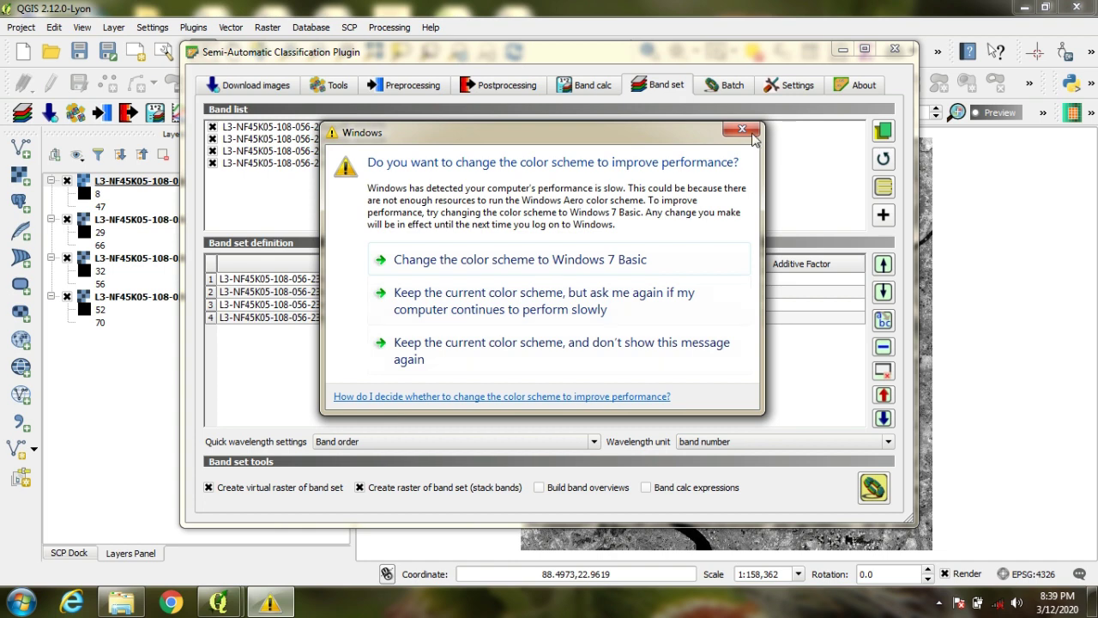
{"action": "left_click", "coordinate": [750, 133]}
{"action": "left_click", "coordinate": [593, 441]}
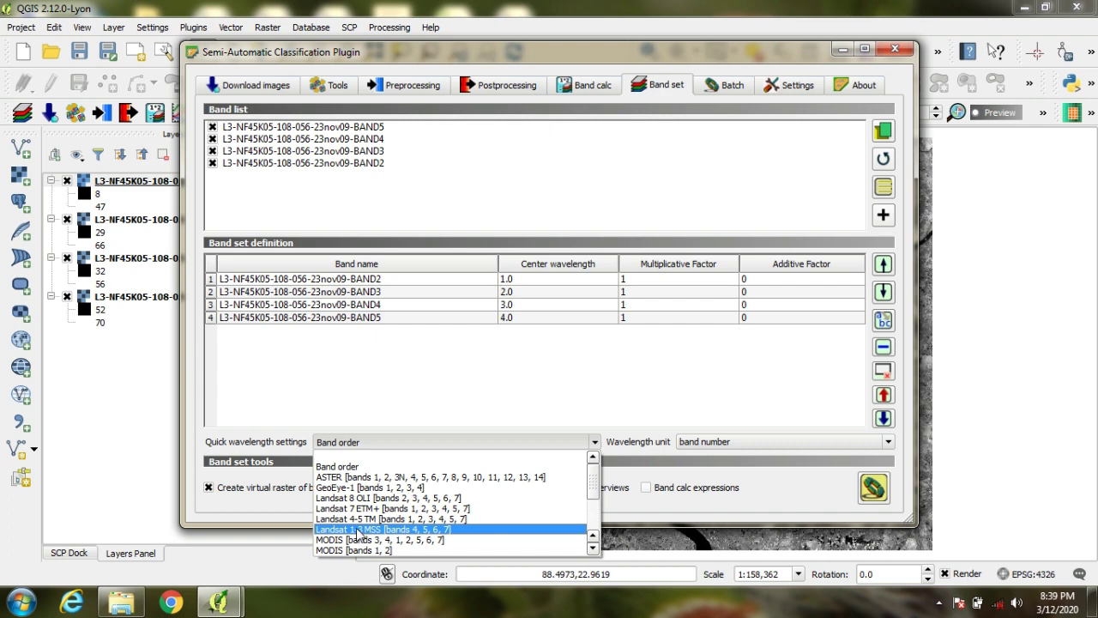
{"action": "left_click", "coordinate": [593, 542]}
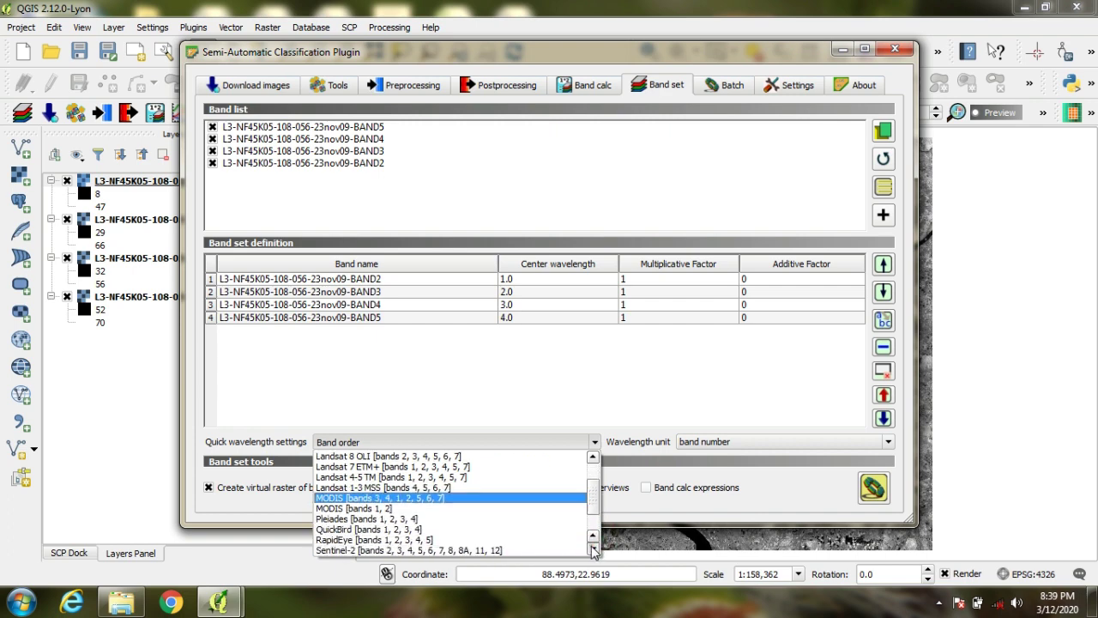
{"action": "left_click", "coordinate": [593, 549]}
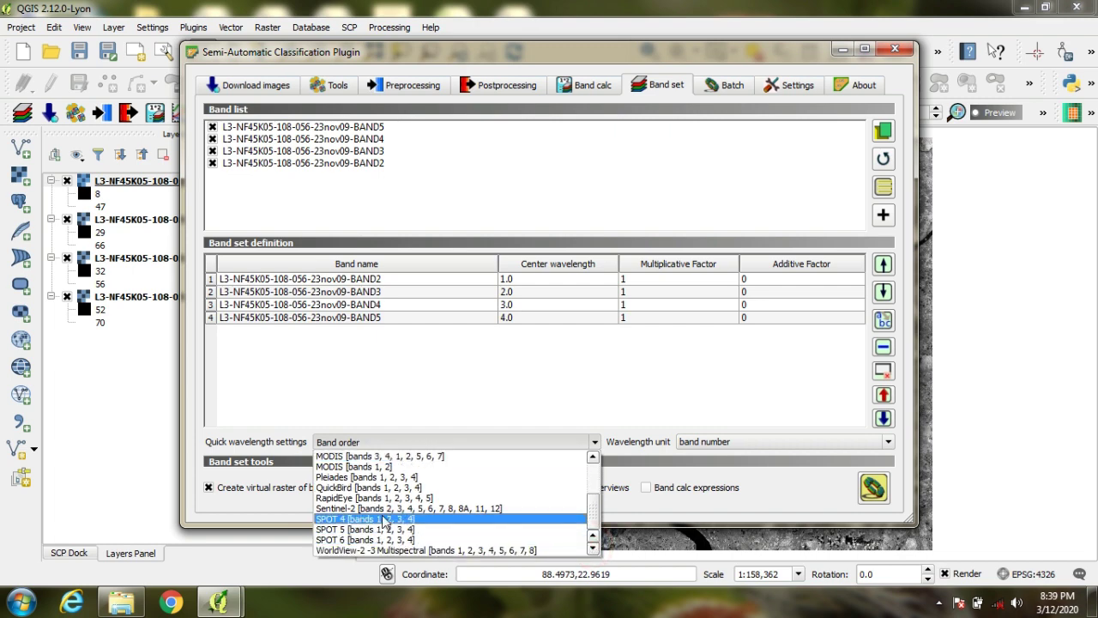
{"action": "left_click", "coordinate": [432, 443]}
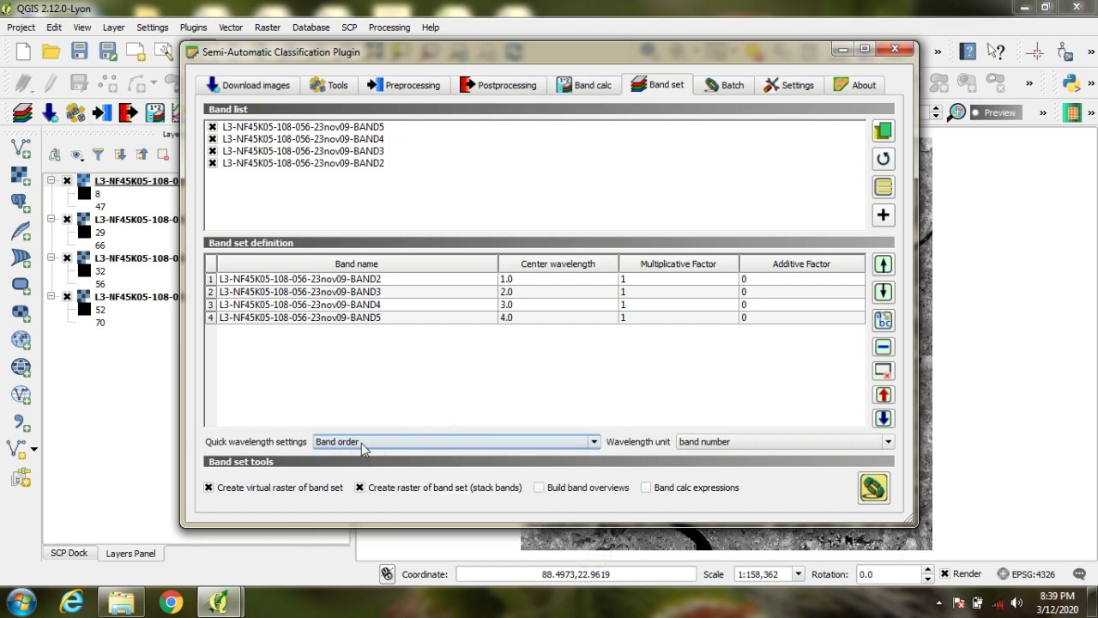
{"action": "left_click", "coordinate": [431, 443]}
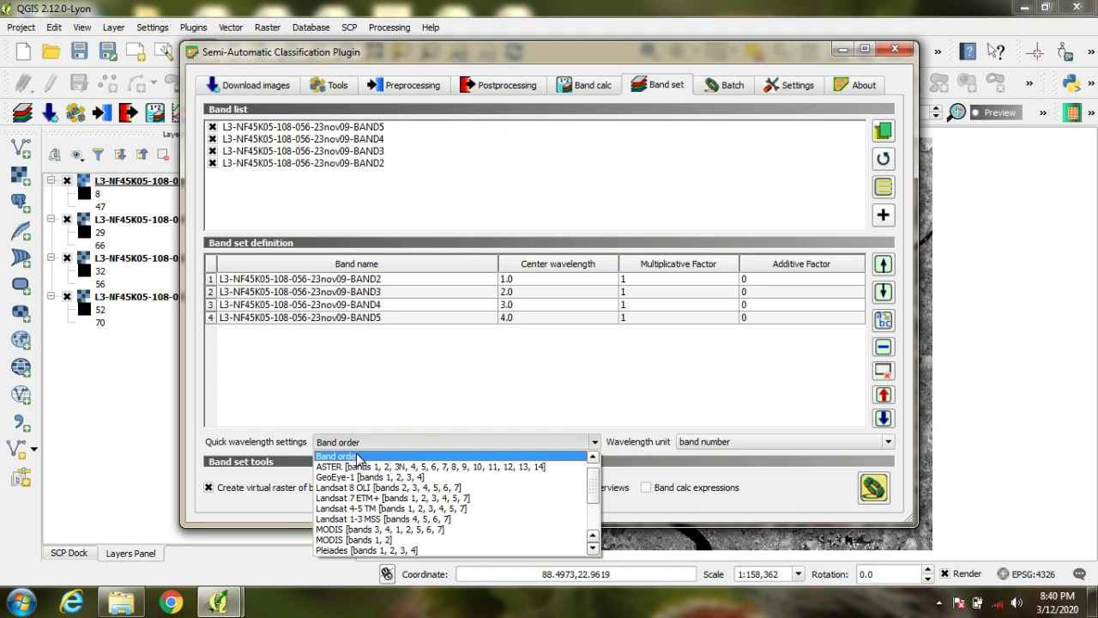
{"action": "left_click", "coordinate": [365, 454]}
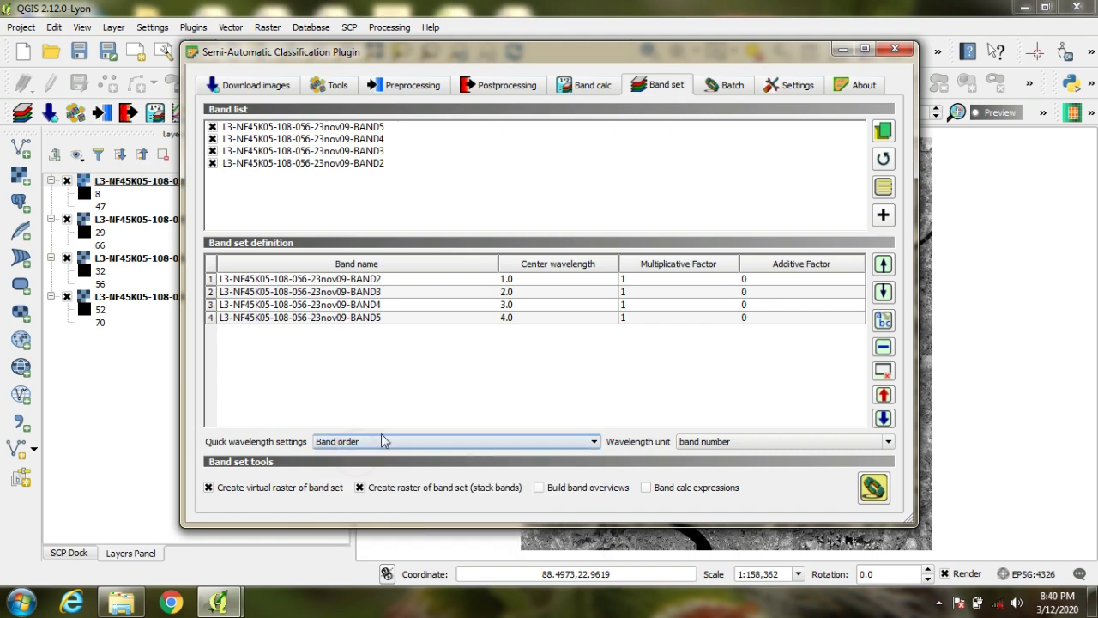
{"action": "left_click", "coordinate": [359, 486]}
{"action": "left_click", "coordinate": [208, 486]}
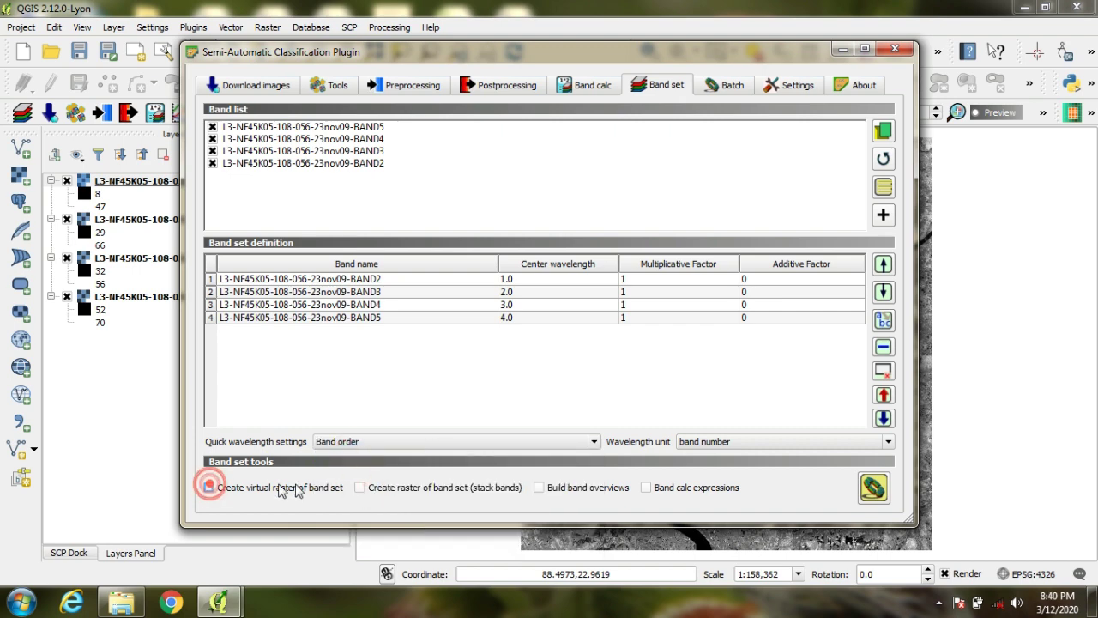
{"action": "left_click", "coordinate": [359, 487]}
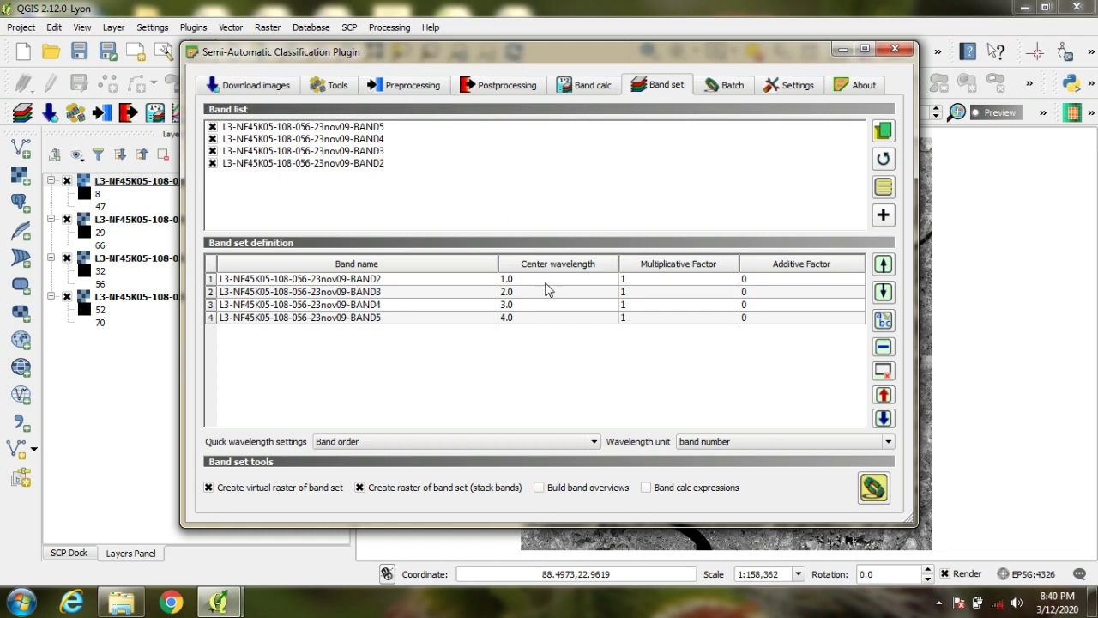
Step: Create the virtual and stacked rasters of the band set in D:\NEW IMAGE NRSC\l3f45k0523nov09 and close the plugin window
{"action": "left_click", "coordinate": [873, 489]}
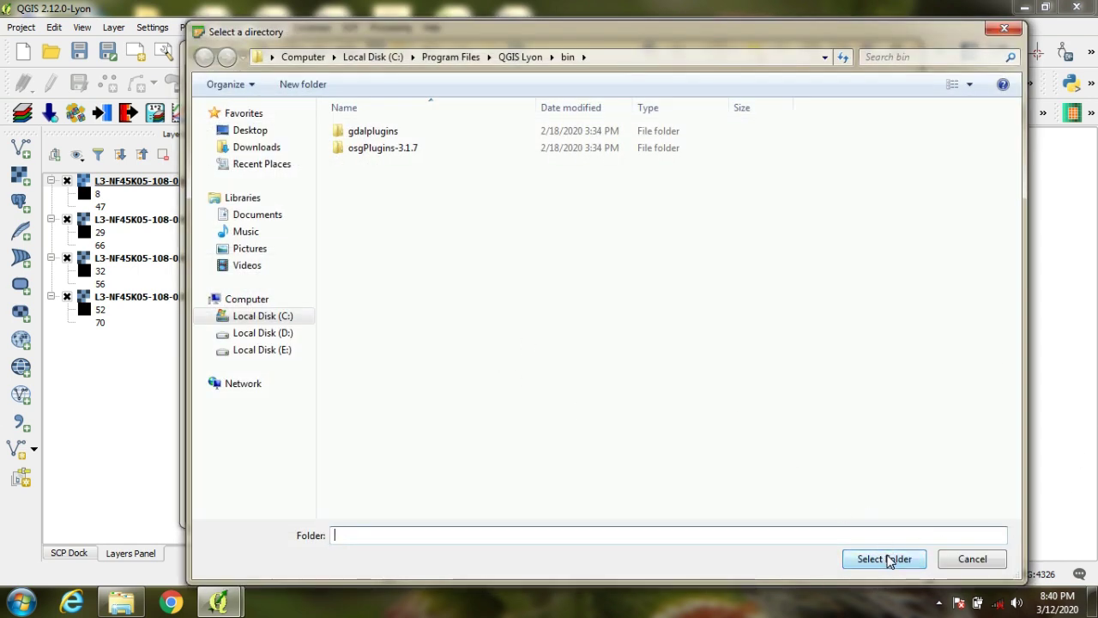
{"action": "left_click", "coordinate": [285, 333]}
{"action": "left_click", "coordinate": [859, 430]}
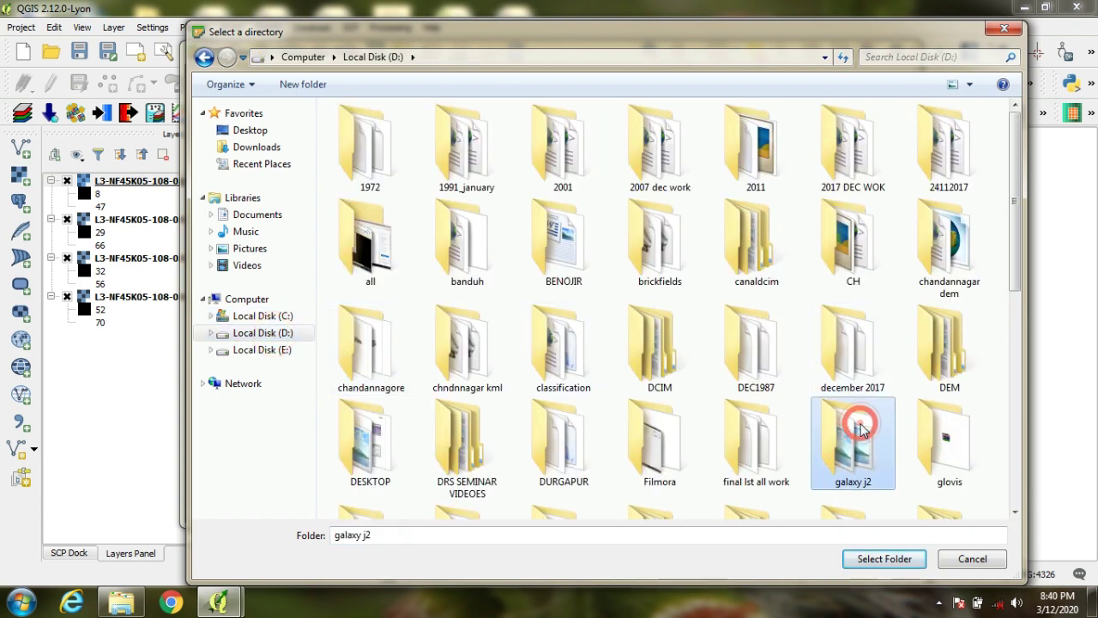
{"action": "scroll", "coordinate": [860, 425], "scroll_direction": "down", "scroll_amount": 5}
{"action": "scroll", "coordinate": [853, 371], "scroll_direction": "up", "scroll_amount": 2}
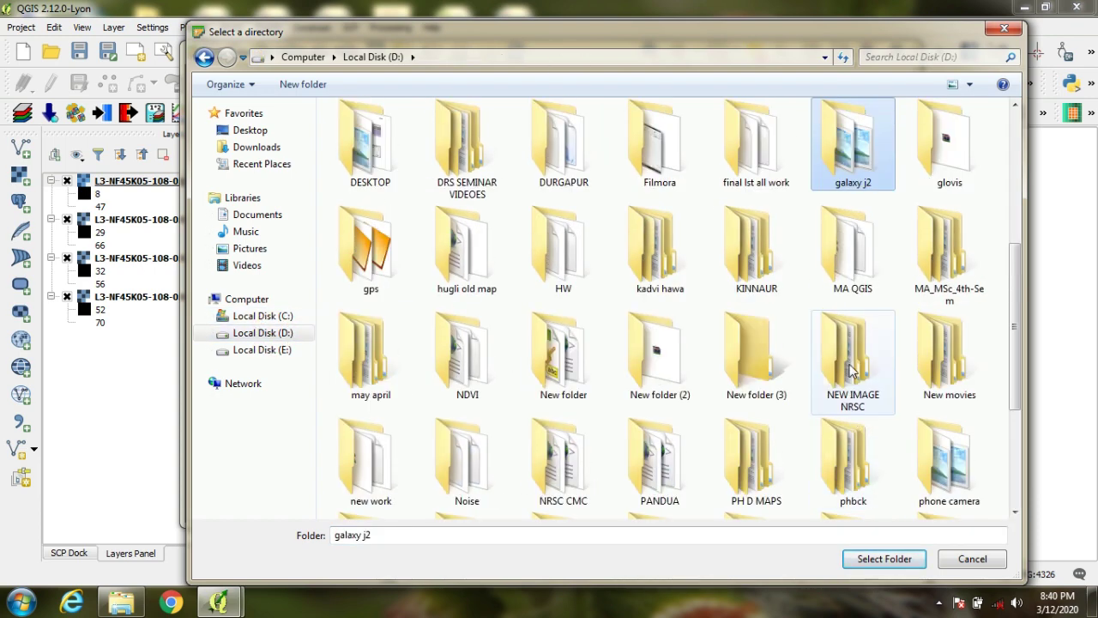
{"action": "double_click", "coordinate": [853, 371]}
{"action": "left_click", "coordinate": [380, 150]}
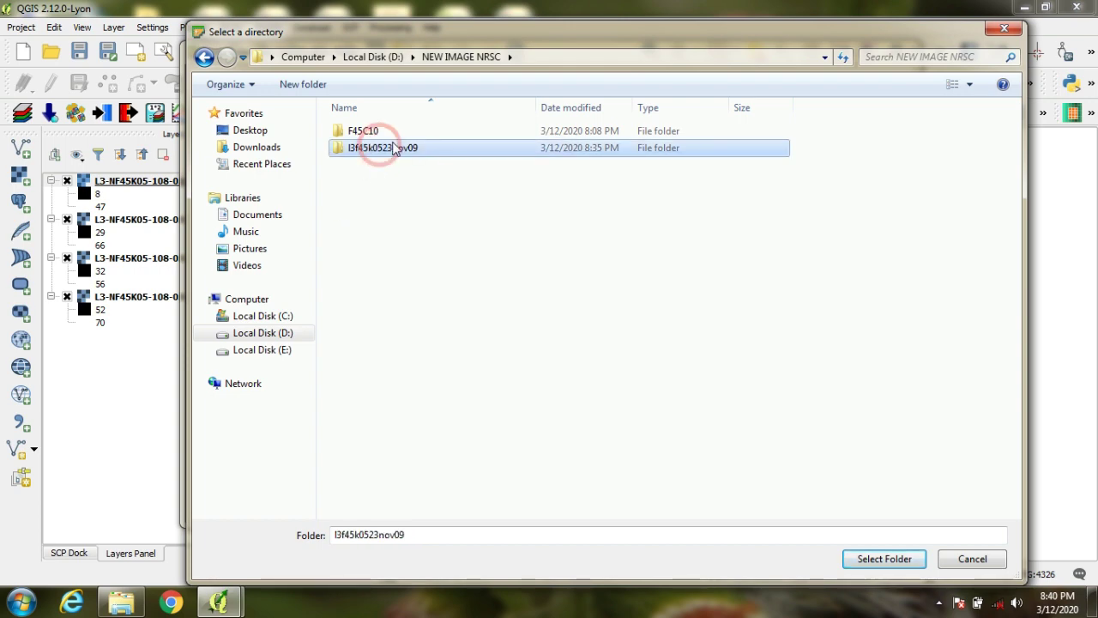
{"action": "left_click", "coordinate": [875, 559]}
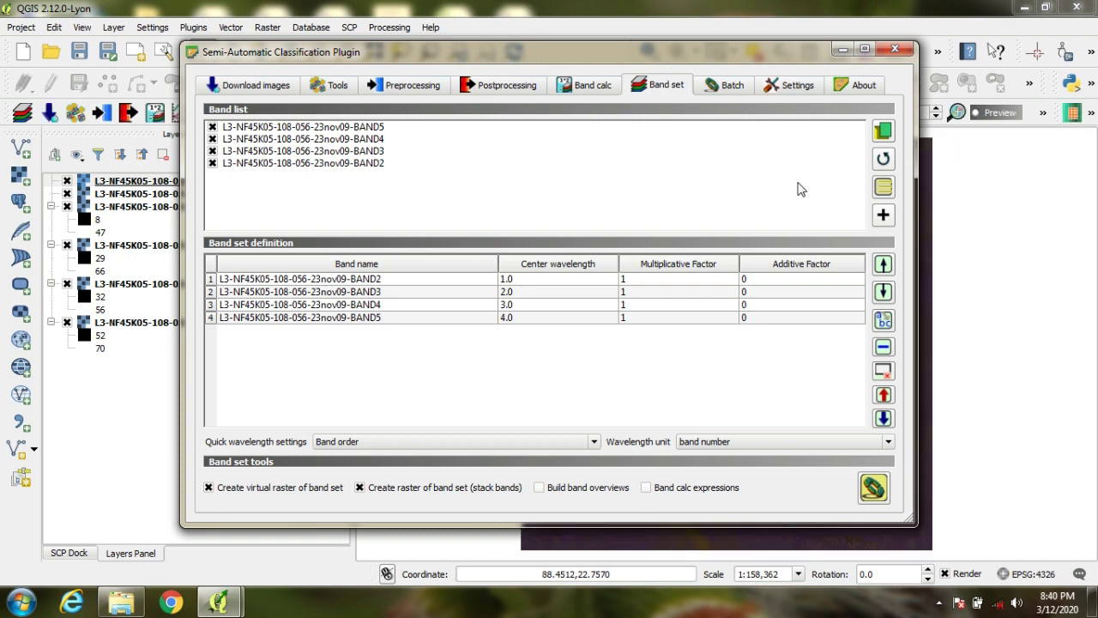
{"action": "left_click", "coordinate": [893, 49]}
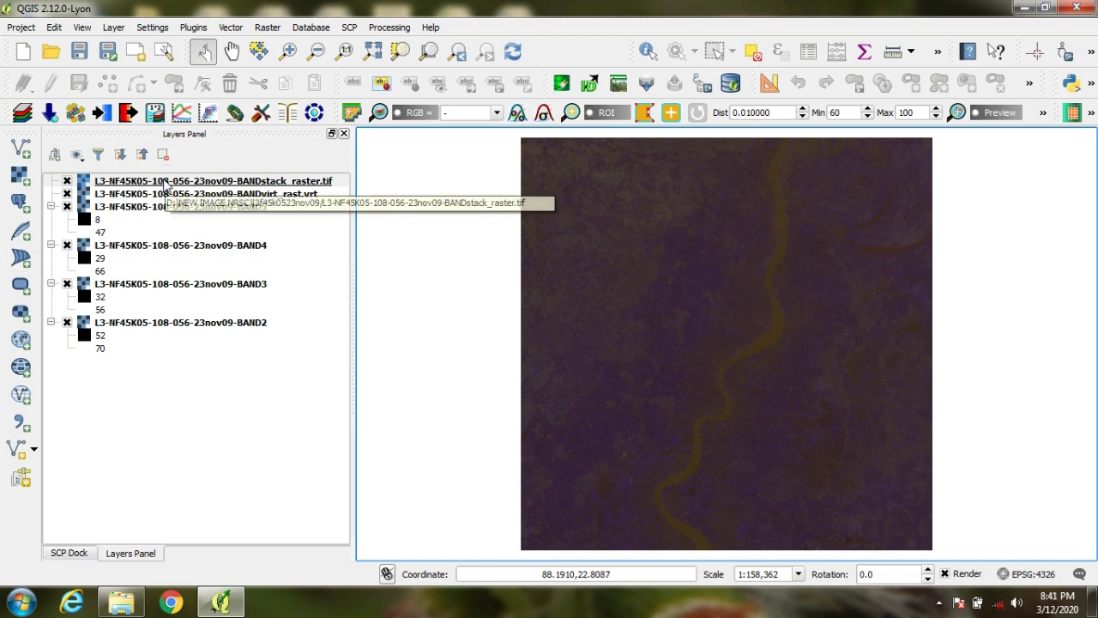
Step: Set the BANDstack_raster.tif layer's multiband color rendering to Band 3 for red, Band 2 for green and Band 1 for blue
{"action": "right_click", "coordinate": [165, 183]}
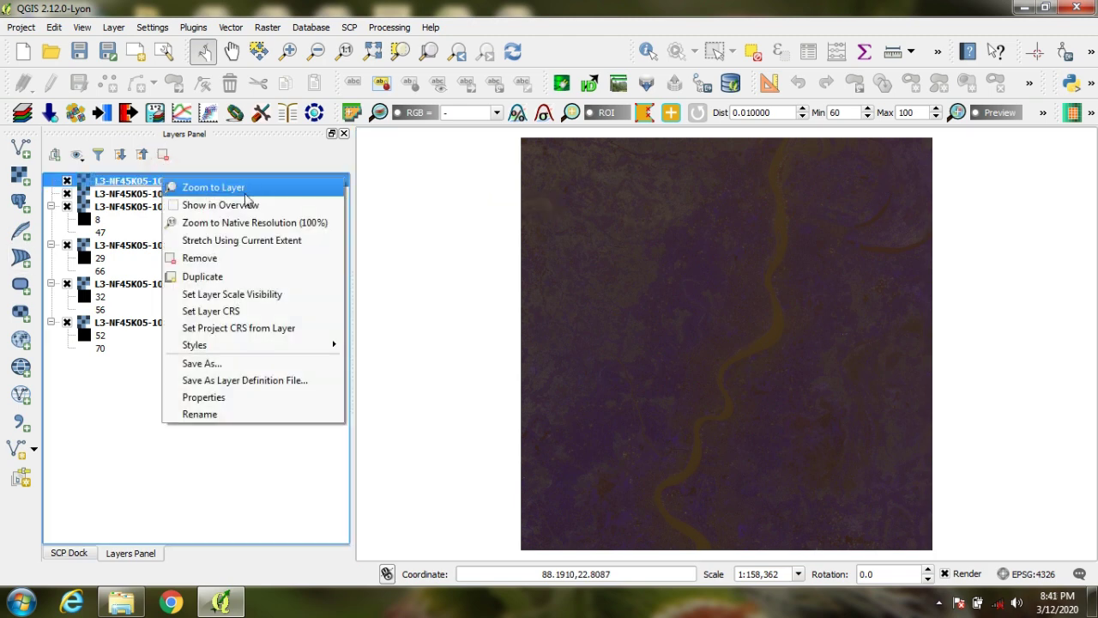
{"action": "left_click", "coordinate": [217, 400]}
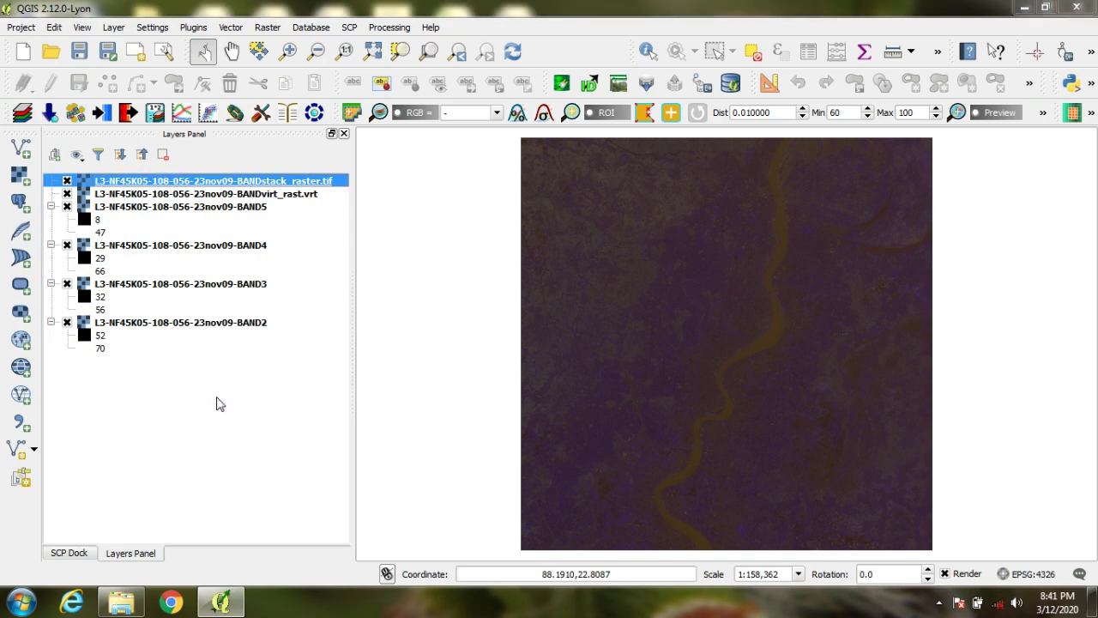
{"action": "left_click", "coordinate": [424, 97]}
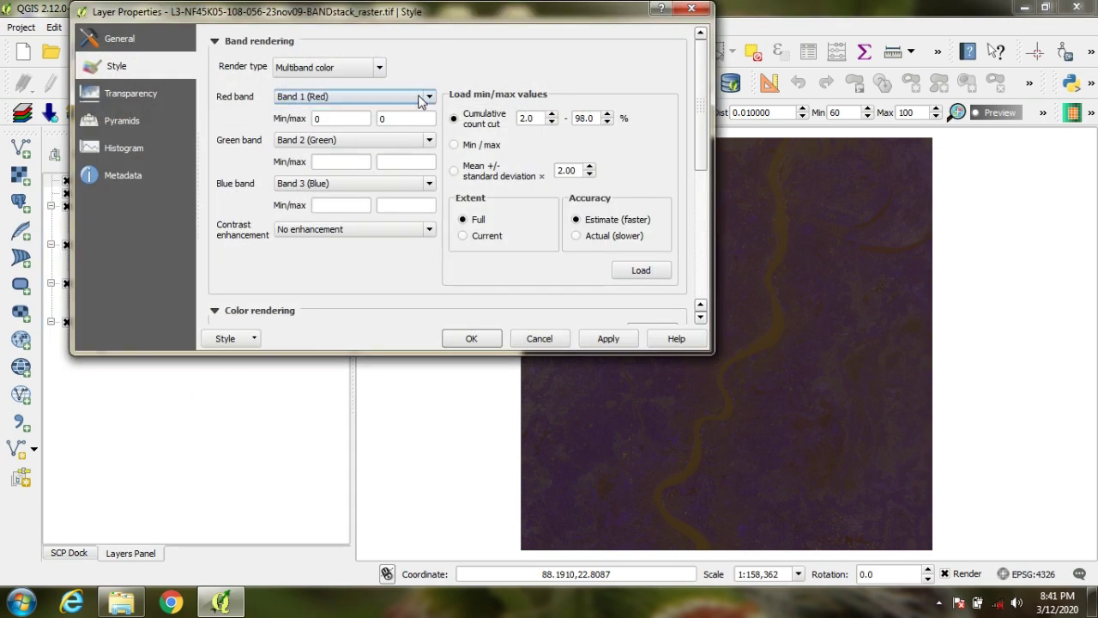
{"action": "left_click", "coordinate": [308, 142]}
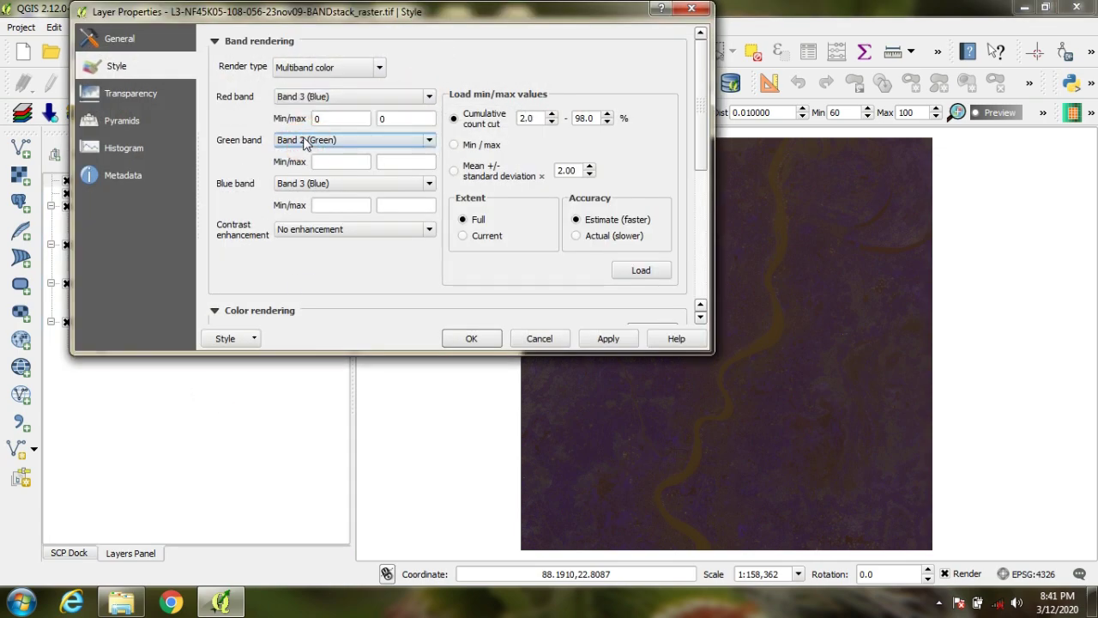
{"action": "left_click", "coordinate": [297, 140]}
{"action": "left_click", "coordinate": [324, 177]}
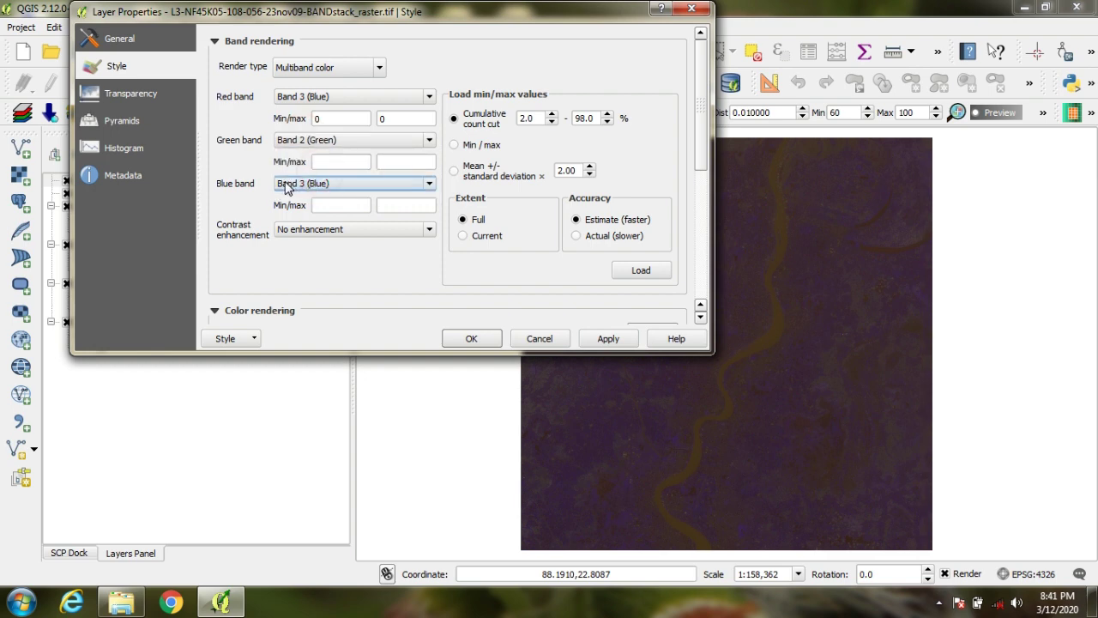
{"action": "left_click", "coordinate": [315, 186]}
{"action": "left_click", "coordinate": [316, 207]}
Step: Apply Stretch to MinMax contrast to the stacked raster, loading its min/max values from the mean +/- 2.00 standard deviations
{"action": "left_click", "coordinate": [373, 231]}
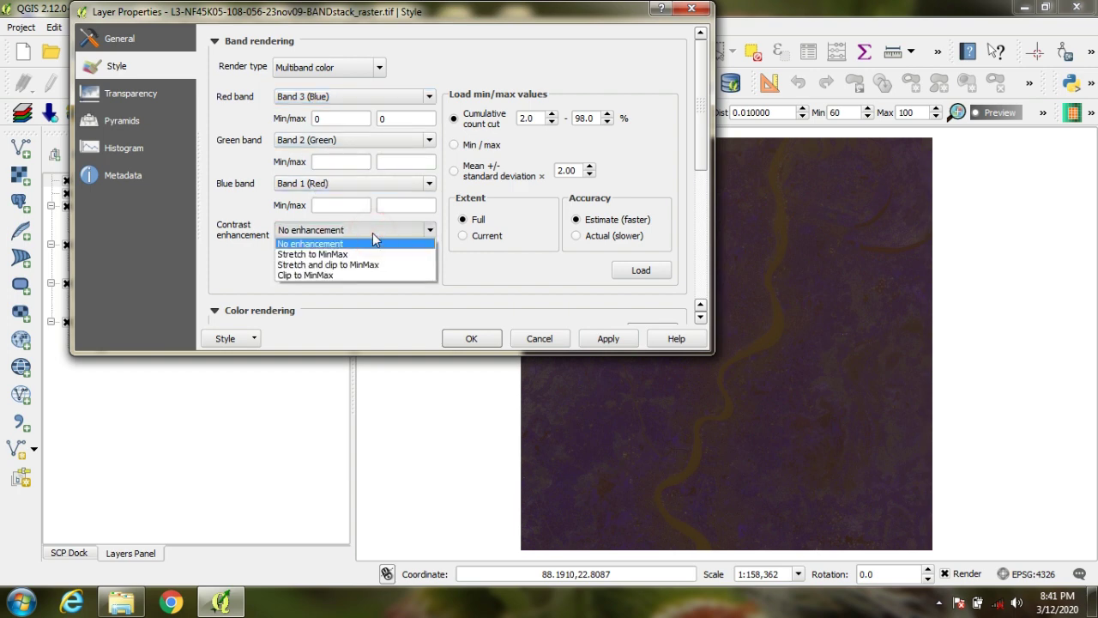
{"action": "left_click", "coordinate": [327, 254]}
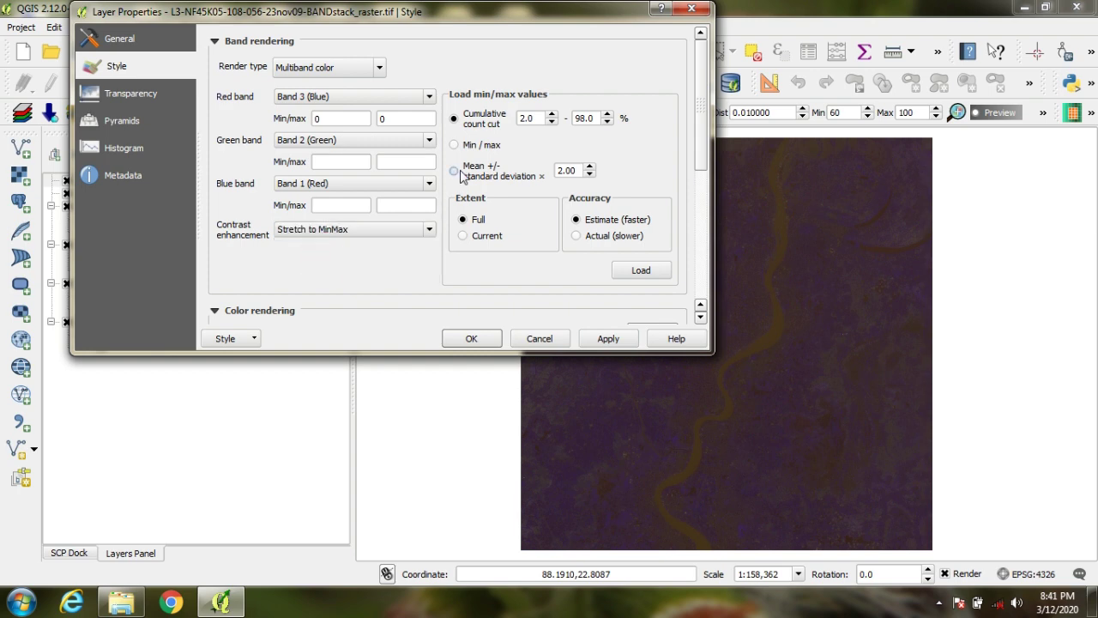
{"action": "left_click", "coordinate": [454, 171]}
{"action": "left_click", "coordinate": [642, 271]}
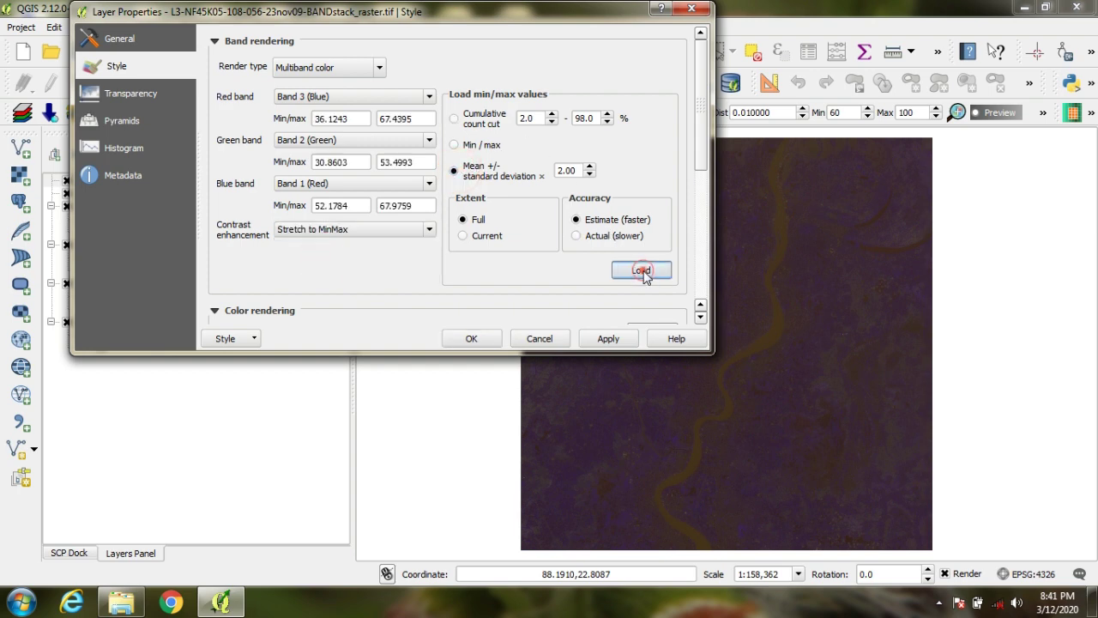
{"action": "left_click", "coordinate": [614, 338]}
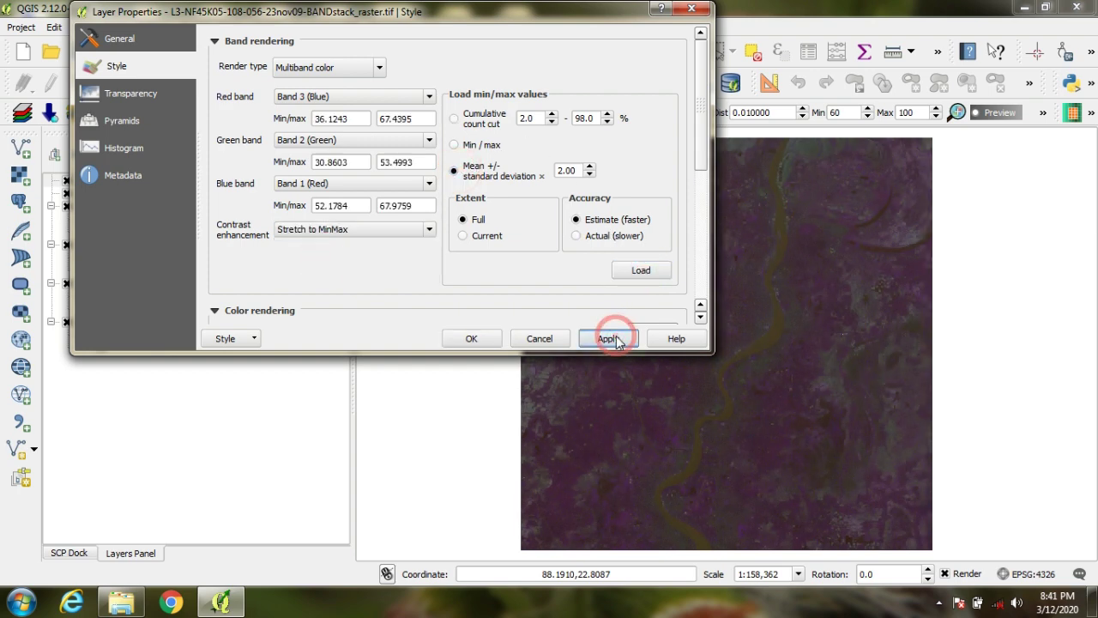
{"action": "left_click", "coordinate": [478, 339]}
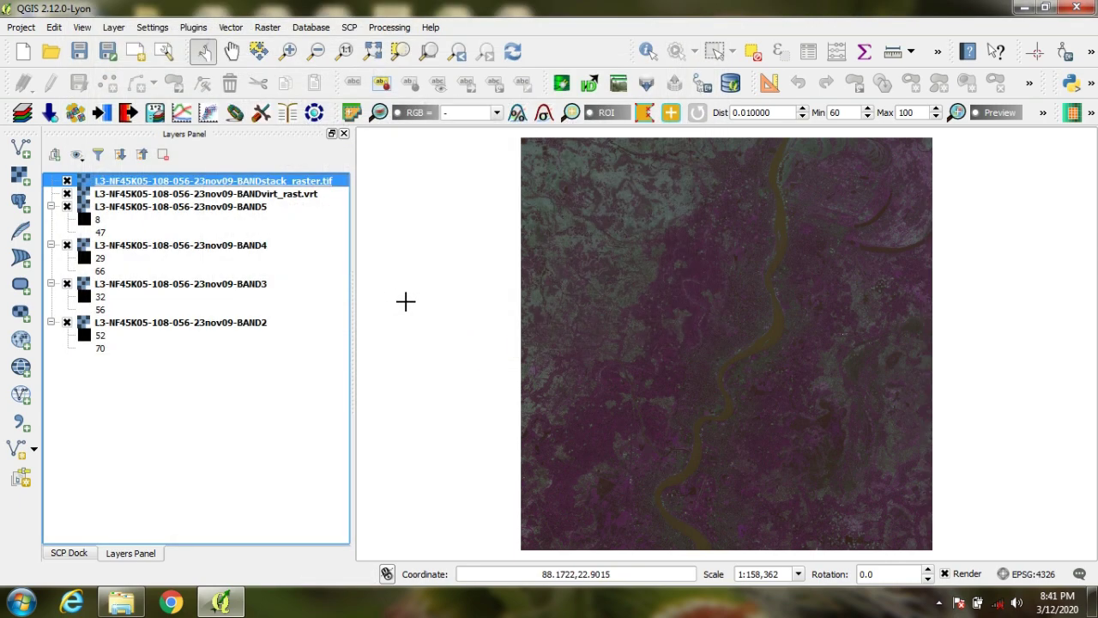
Step: Display the band set as a 3-2-1 RGB color composite and examine the image around the river
{"action": "left_click", "coordinate": [496, 112]}
{"action": "left_click", "coordinate": [477, 126]}
{"action": "left_click", "coordinate": [672, 248]}
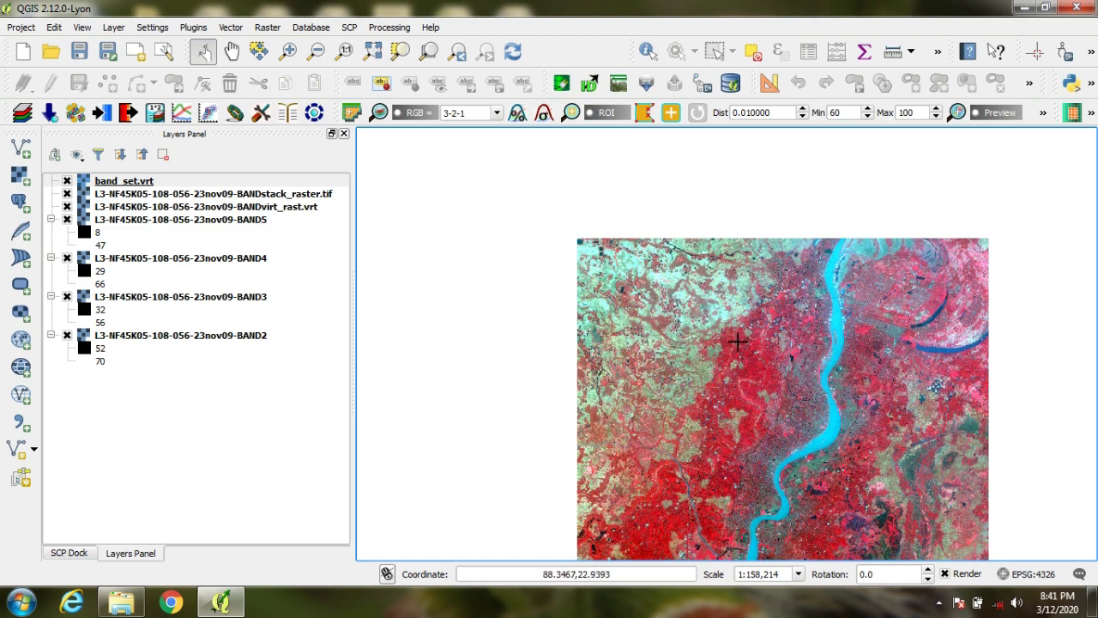
{"action": "left_click", "coordinate": [233, 53]}
{"action": "left_click_drag", "start_coordinate": [747, 363], "coordinate": [597, 263]}
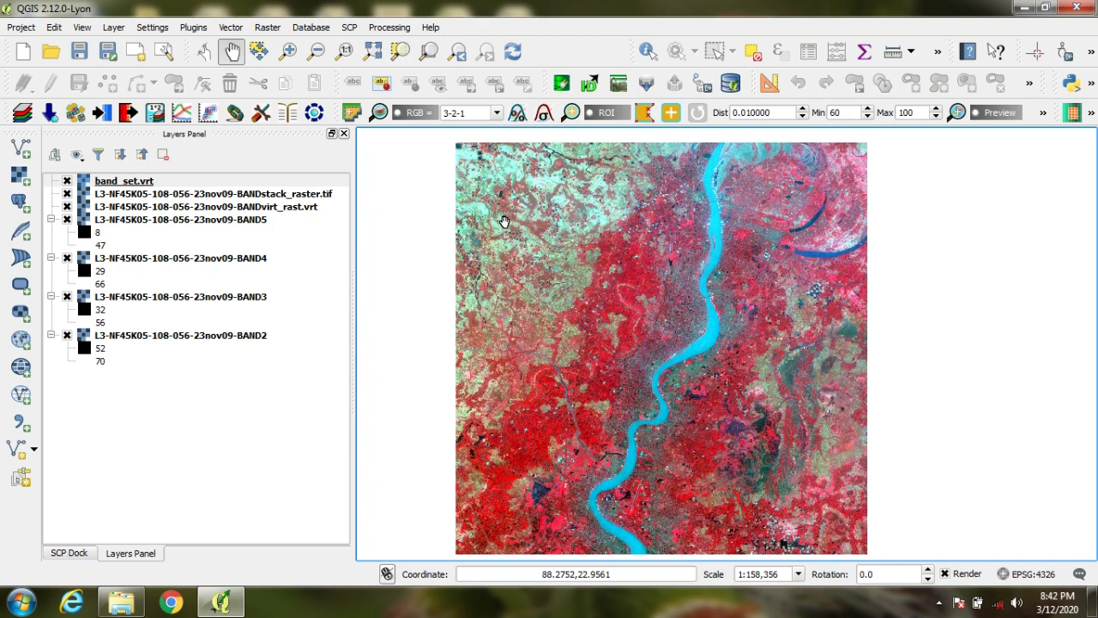
{"action": "scroll", "coordinate": [701, 314], "scroll_direction": "up", "scroll_amount": 2}
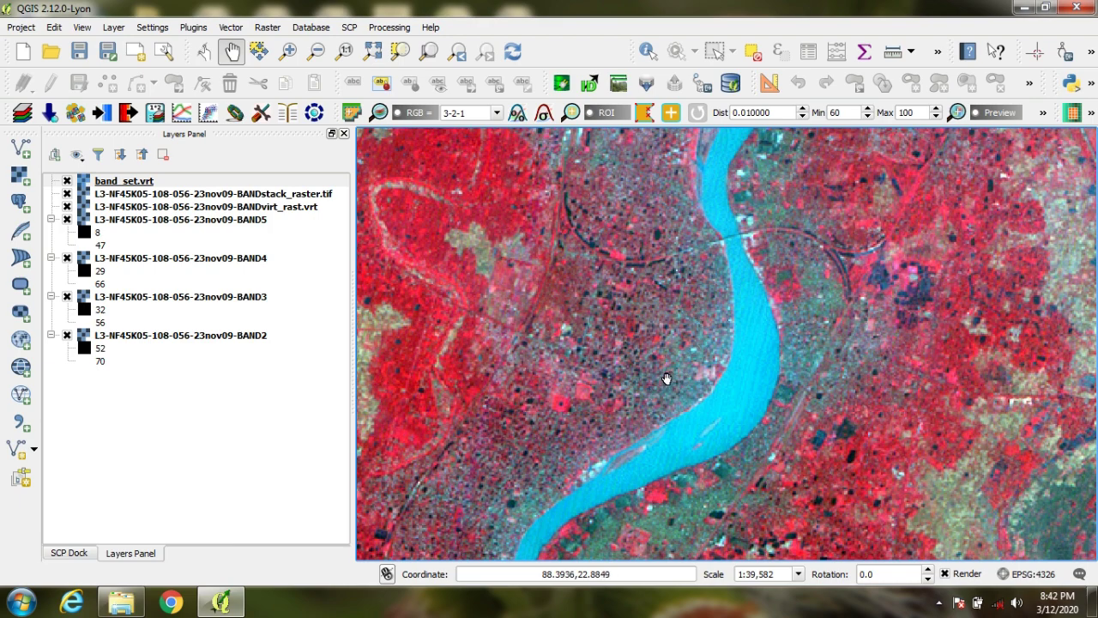
{"action": "scroll", "coordinate": [667, 379], "scroll_direction": "down", "scroll_amount": 1}
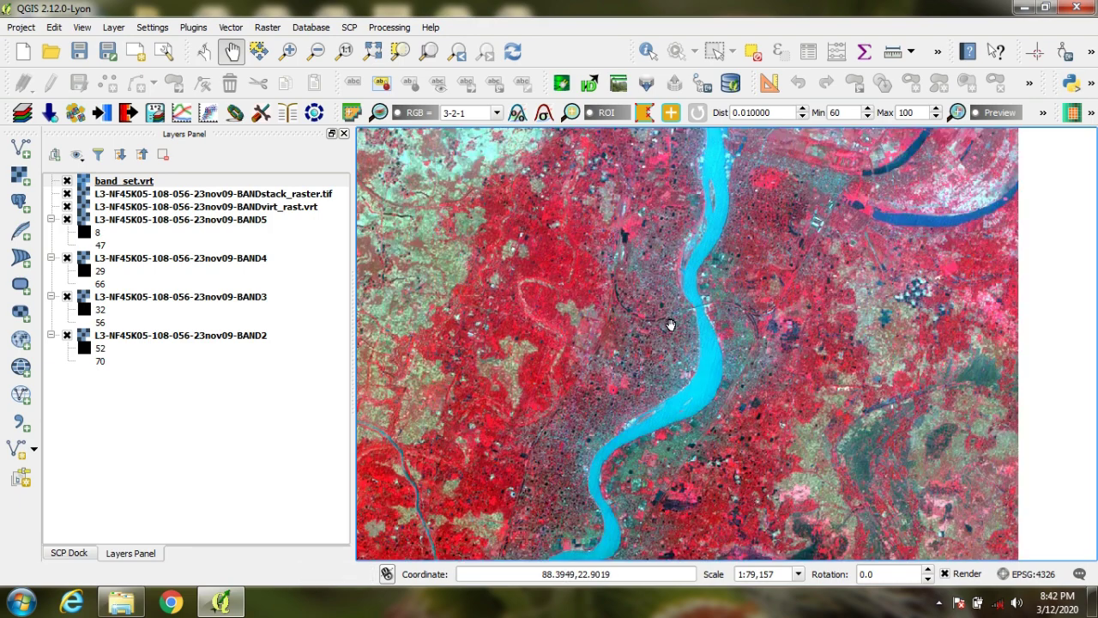
{"action": "scroll", "coordinate": [671, 324], "scroll_direction": "down", "scroll_amount": 1}
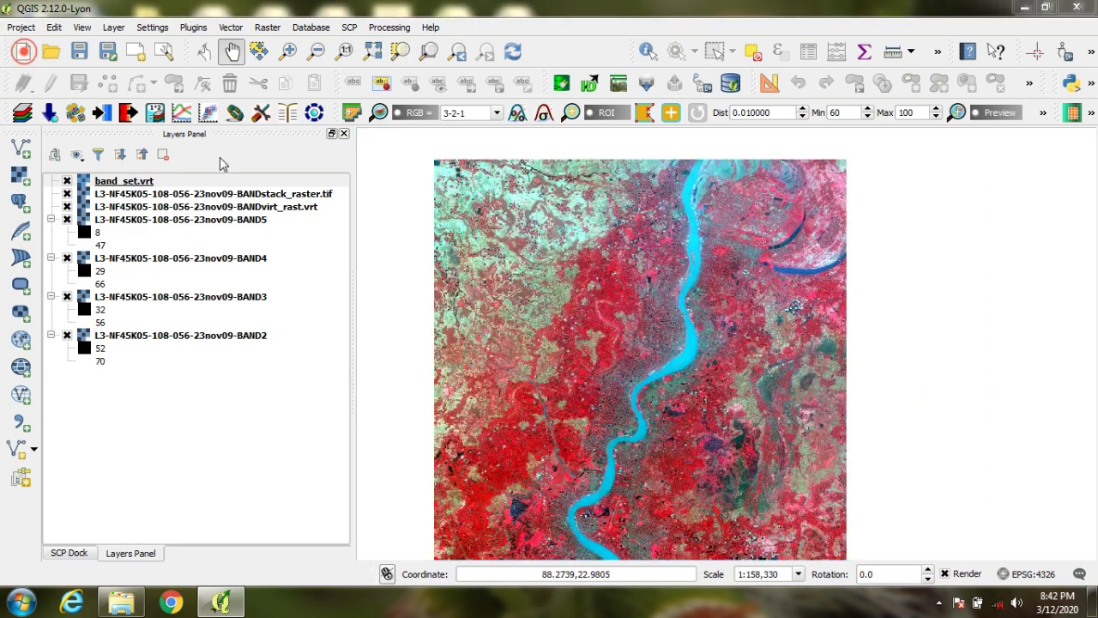
Step: Start a new empty project and load the l3-nf45kfcc raster from D:\NEW IMAGE NRSC\l3f45k0523nov09
{"action": "key", "text": "ctrl+n"}
{"action": "left_click", "coordinate": [561, 320]}
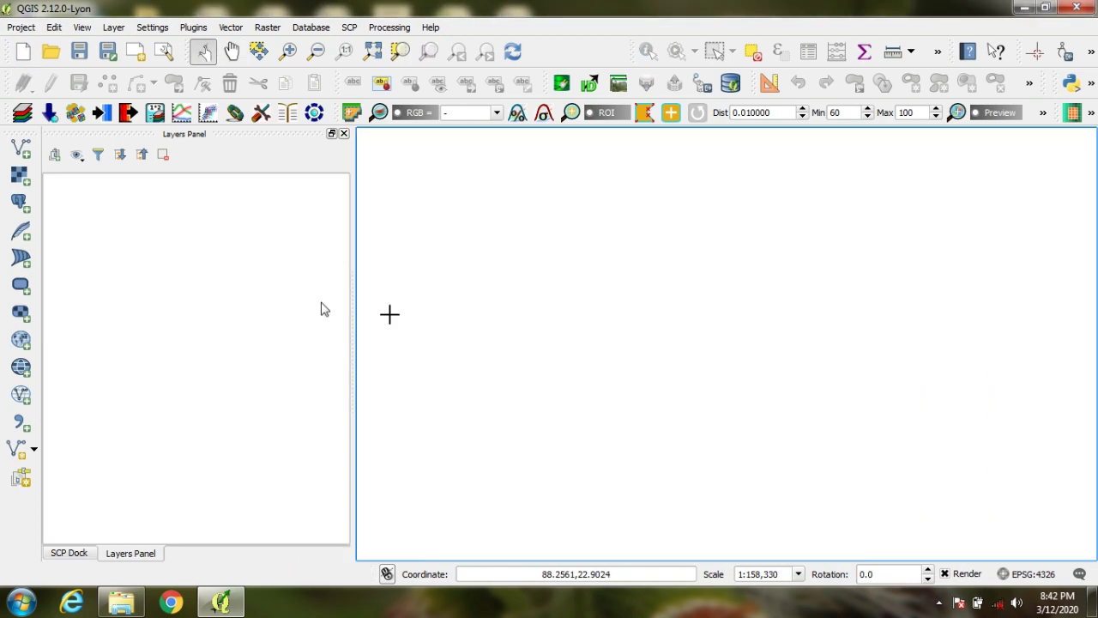
{"action": "left_click", "coordinate": [21, 175]}
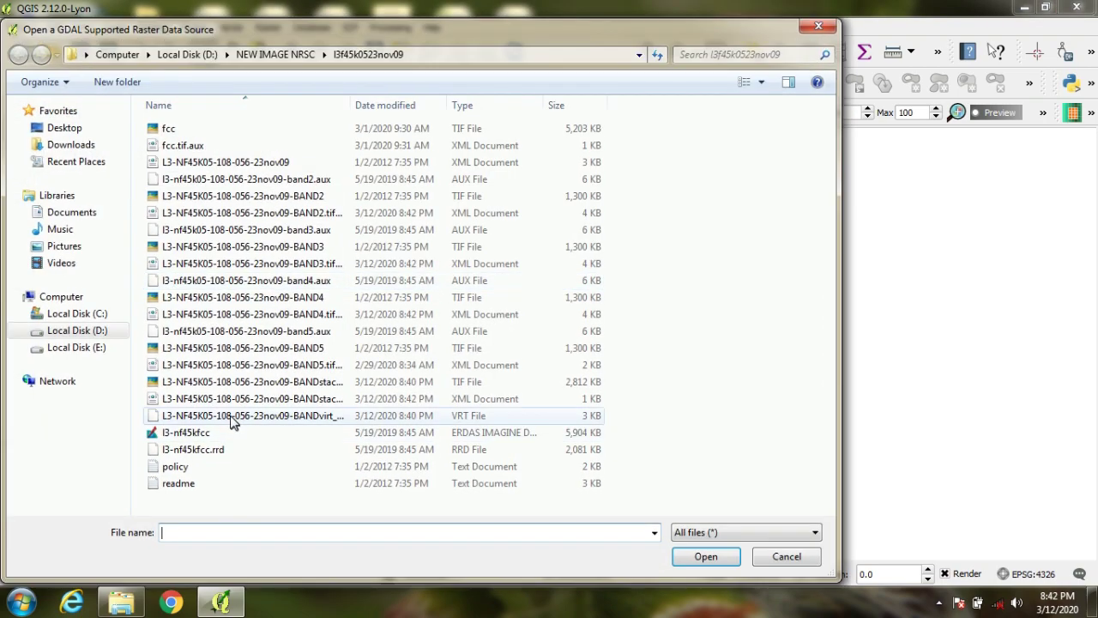
{"action": "left_click", "coordinate": [234, 431]}
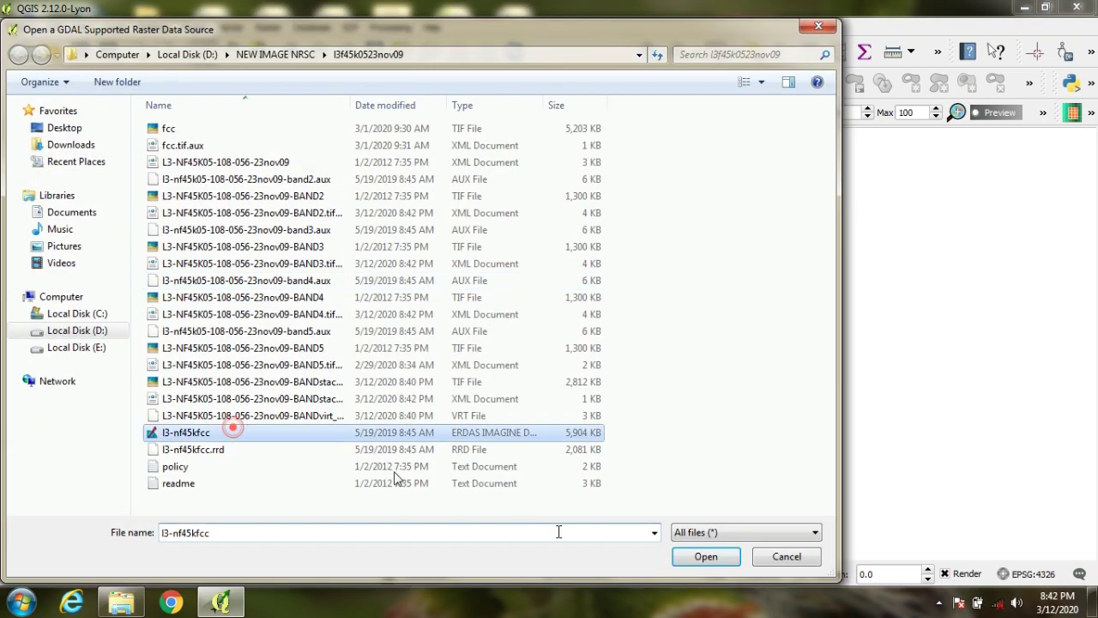
{"action": "left_click", "coordinate": [712, 556]}
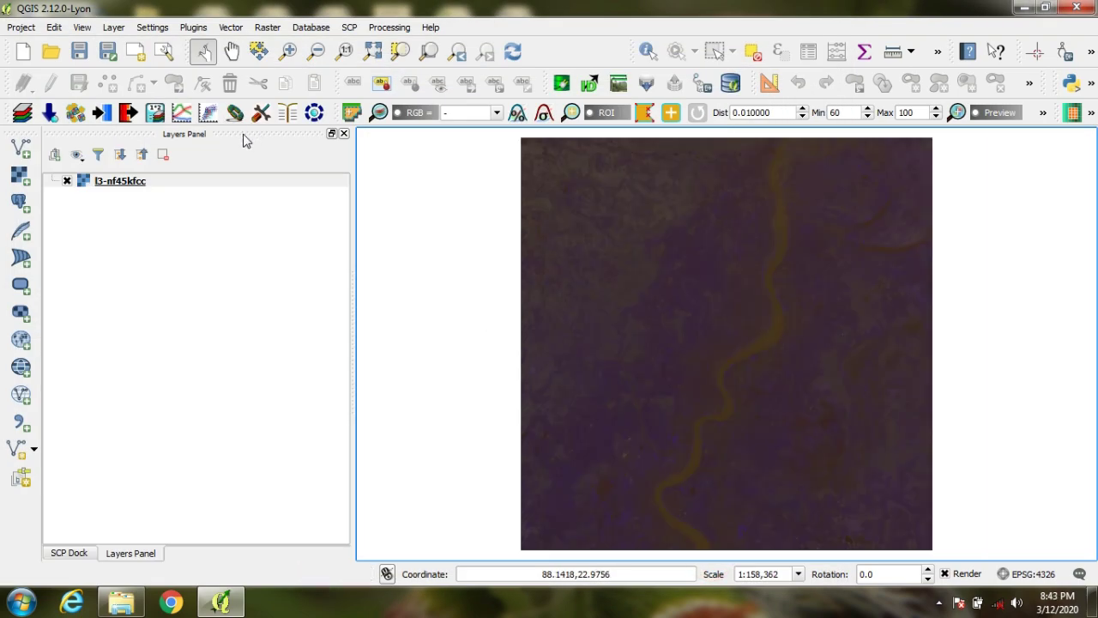
Step: Set the l3-nf45kfcc layer's rendering to Band 3 for red, Band 2 for green and Band 1 for blue, and apply it
{"action": "right_click", "coordinate": [139, 186]}
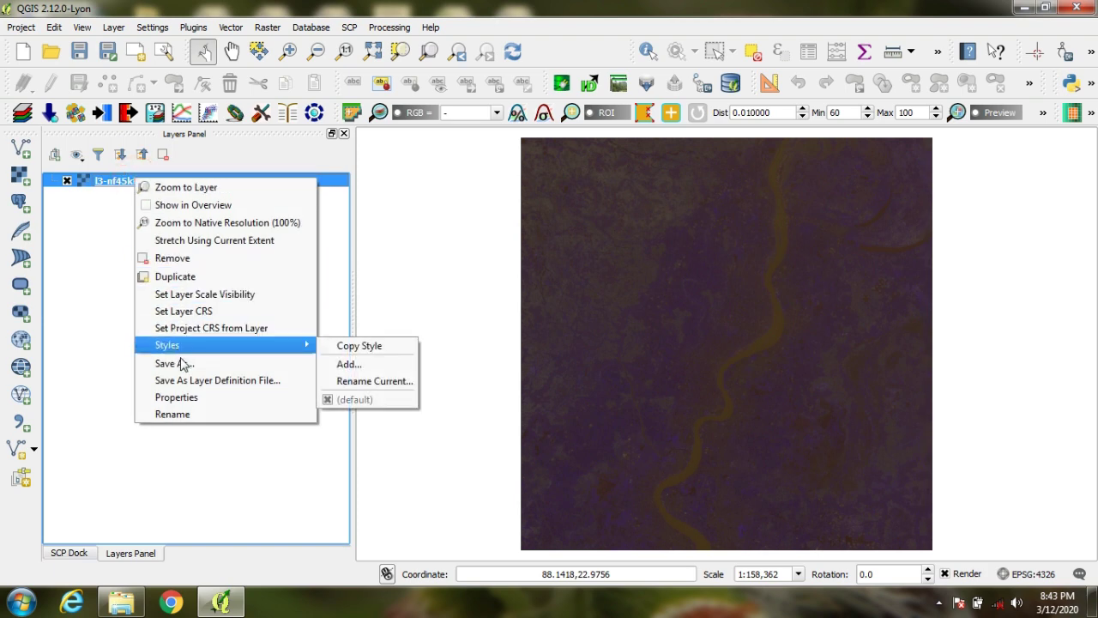
{"action": "left_click", "coordinate": [183, 397]}
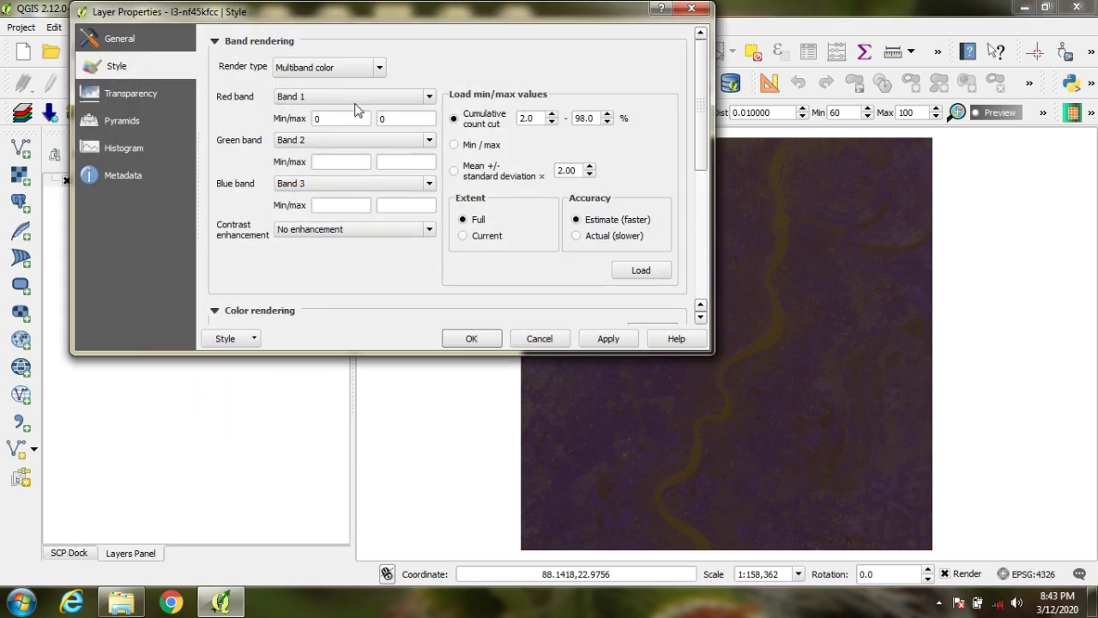
{"action": "left_click", "coordinate": [349, 96]}
{"action": "left_click", "coordinate": [302, 139]}
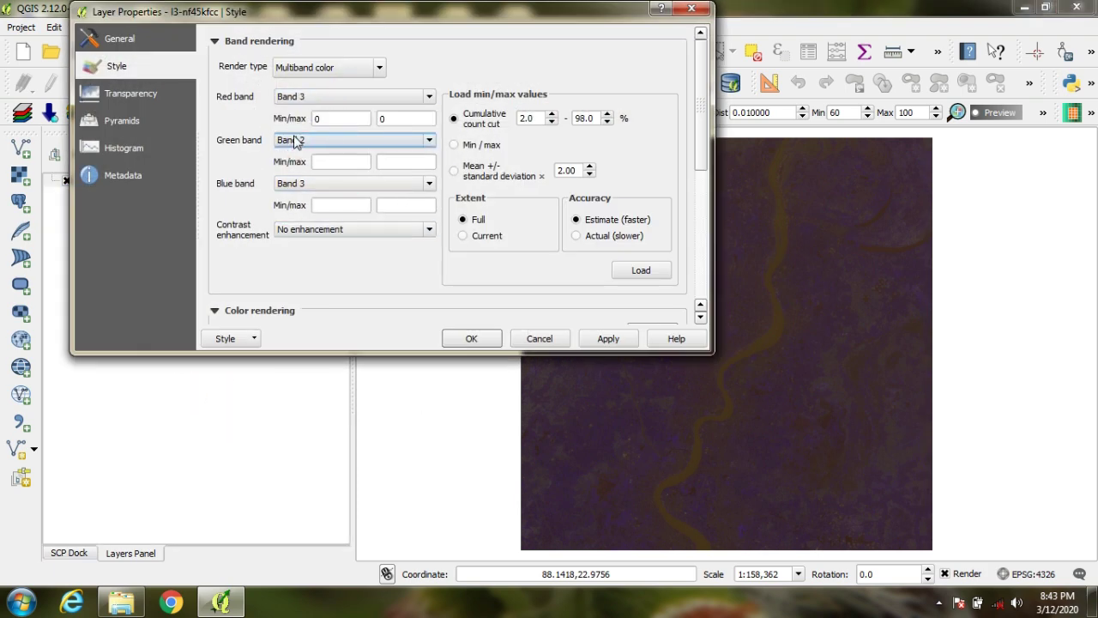
{"action": "left_click", "coordinate": [302, 140]}
{"action": "left_click", "coordinate": [301, 174]}
{"action": "left_click", "coordinate": [306, 184]}
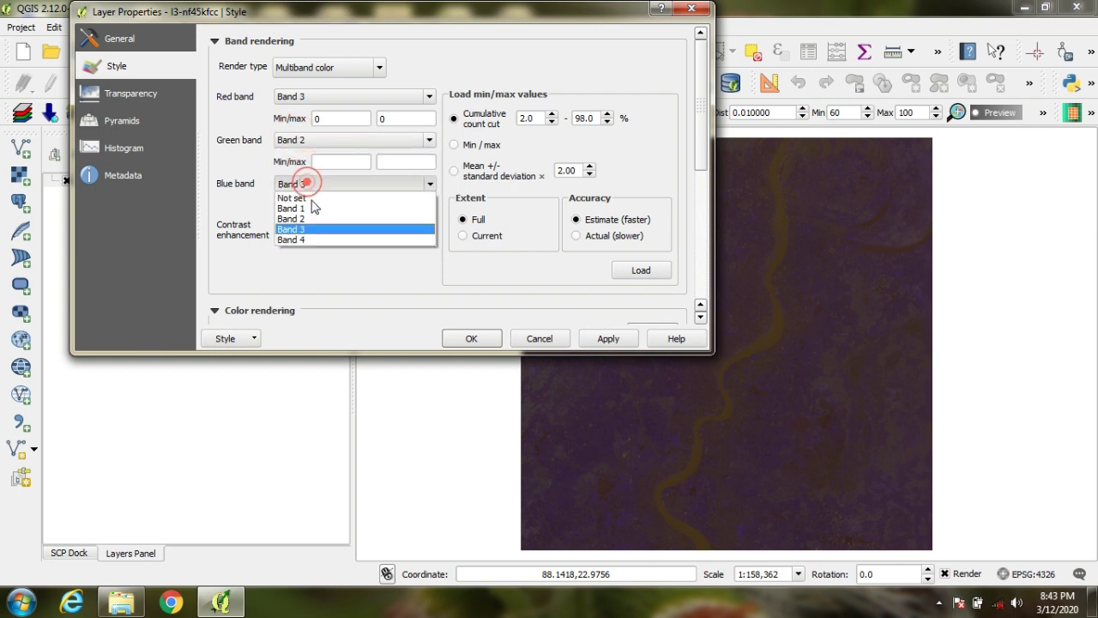
{"action": "left_click", "coordinate": [315, 210]}
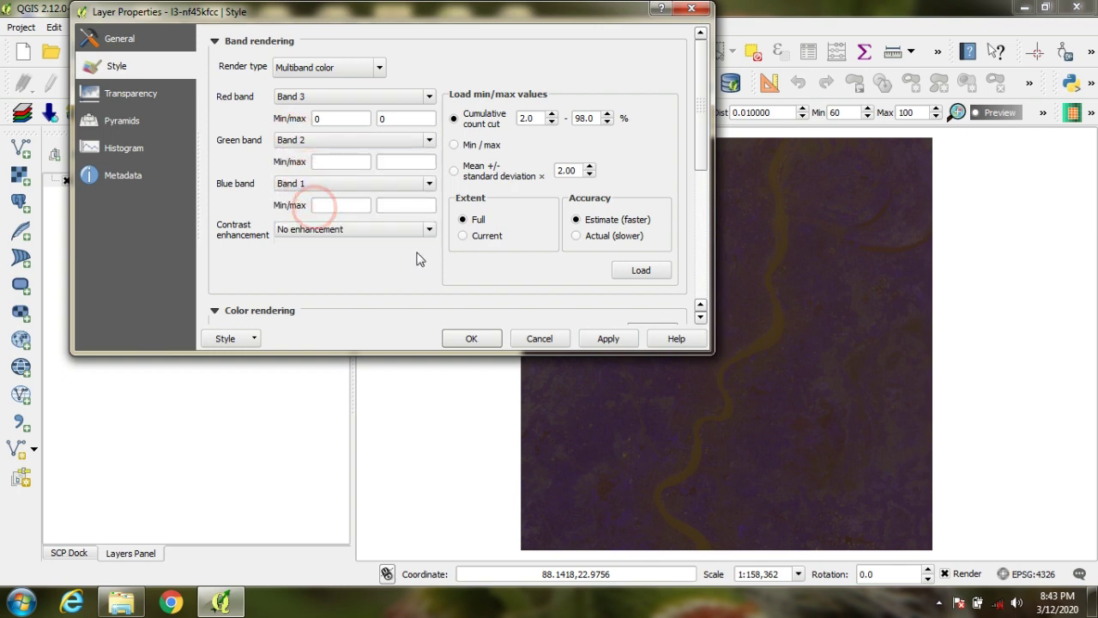
{"action": "left_click", "coordinate": [608, 338]}
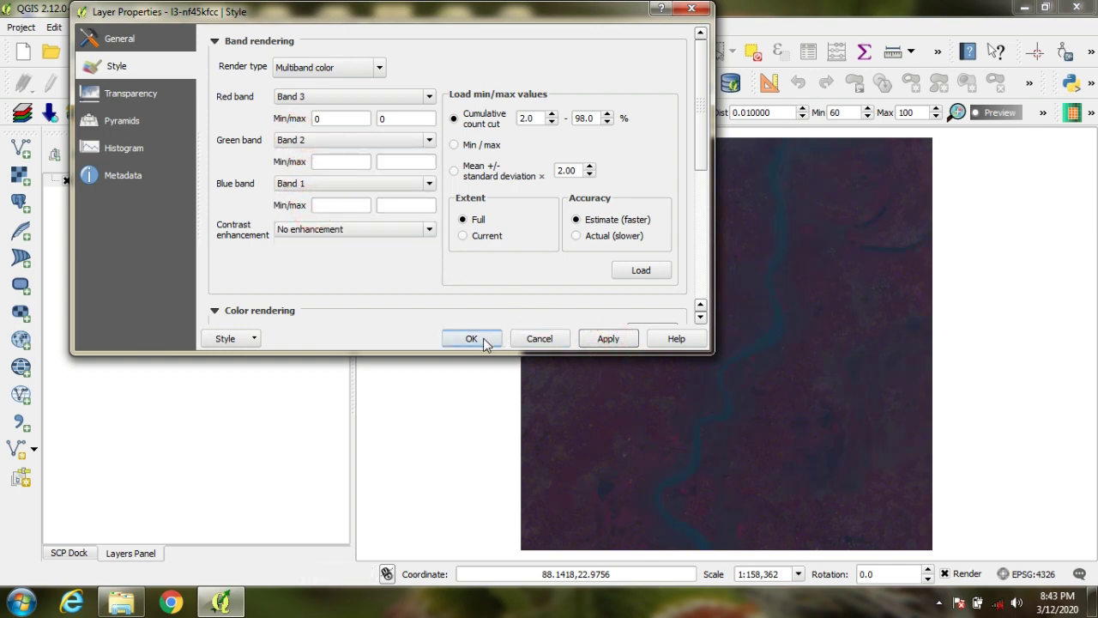
Step: Apply Stretch to MinMax contrast to l3-nf45kfcc, loading its min/max values from the mean +/- 2.00 standard deviations
{"action": "left_click", "coordinate": [467, 171]}
{"action": "left_click", "coordinate": [314, 230]}
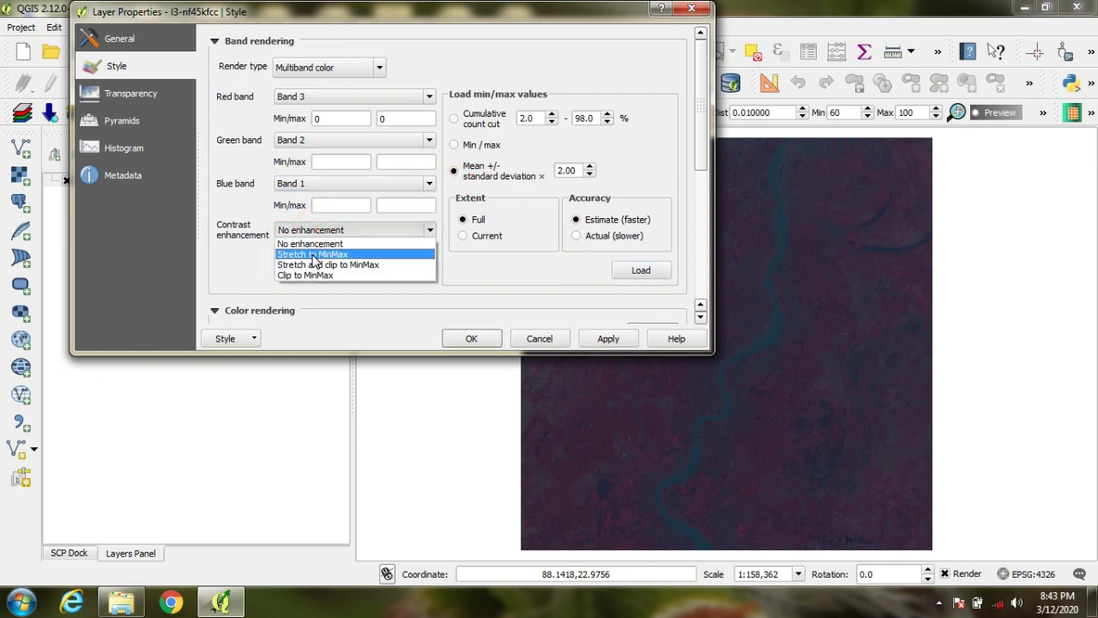
{"action": "left_click", "coordinate": [313, 249]}
{"action": "left_click", "coordinate": [614, 341]}
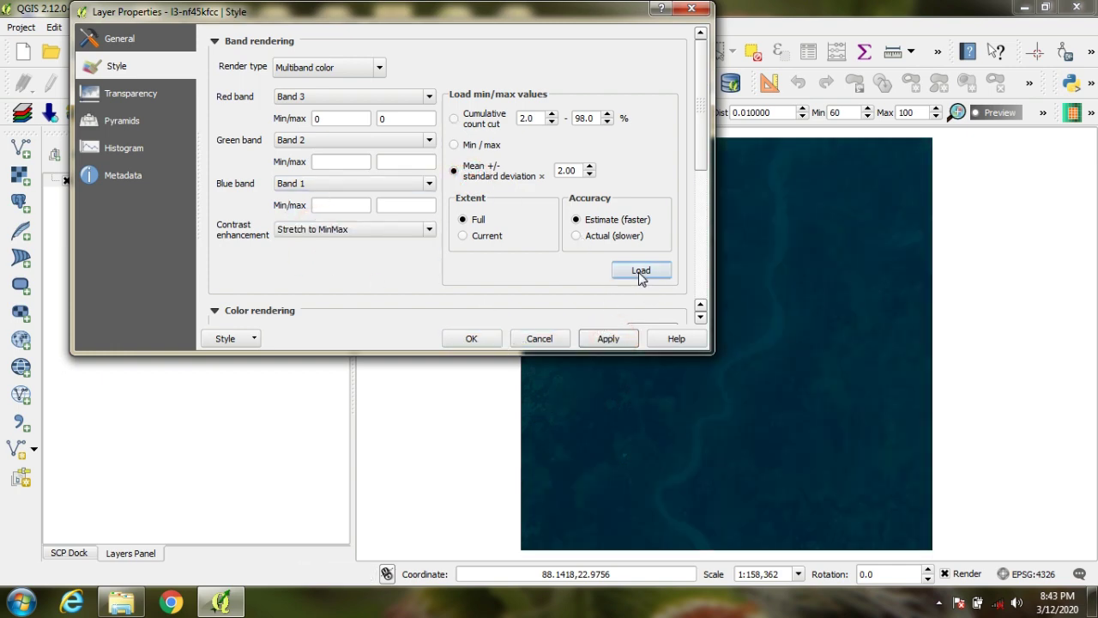
{"action": "left_click", "coordinate": [640, 271]}
{"action": "left_click", "coordinate": [605, 338]}
{"action": "left_click", "coordinate": [483, 338]}
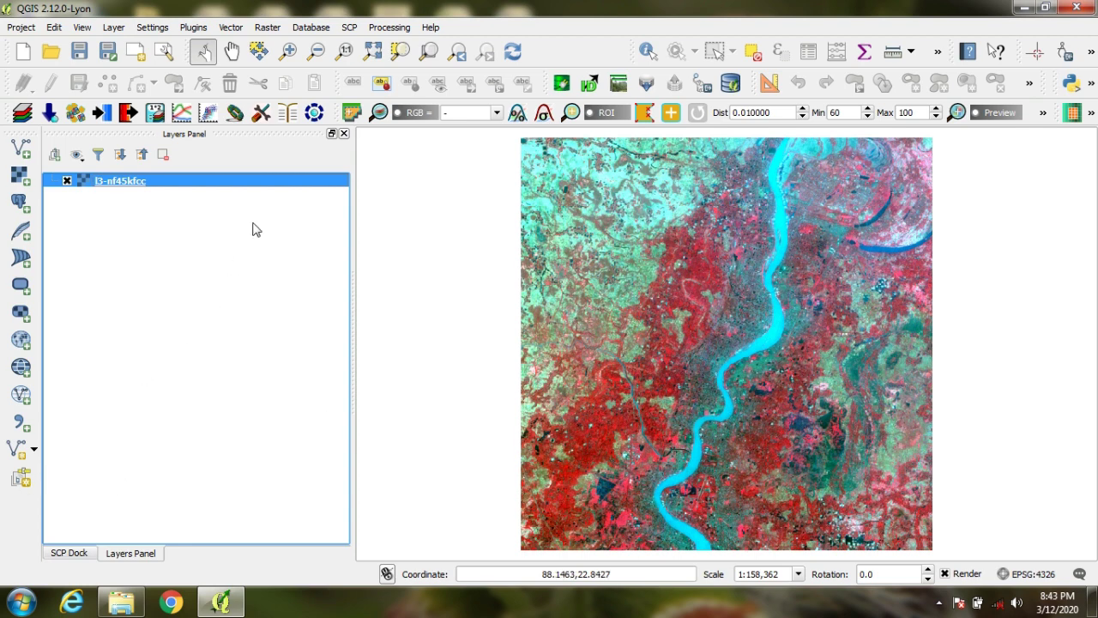
Step: Refresh the SCP input image list and select l3-nf45kfcc as the input image
{"action": "left_click", "coordinate": [351, 114]}
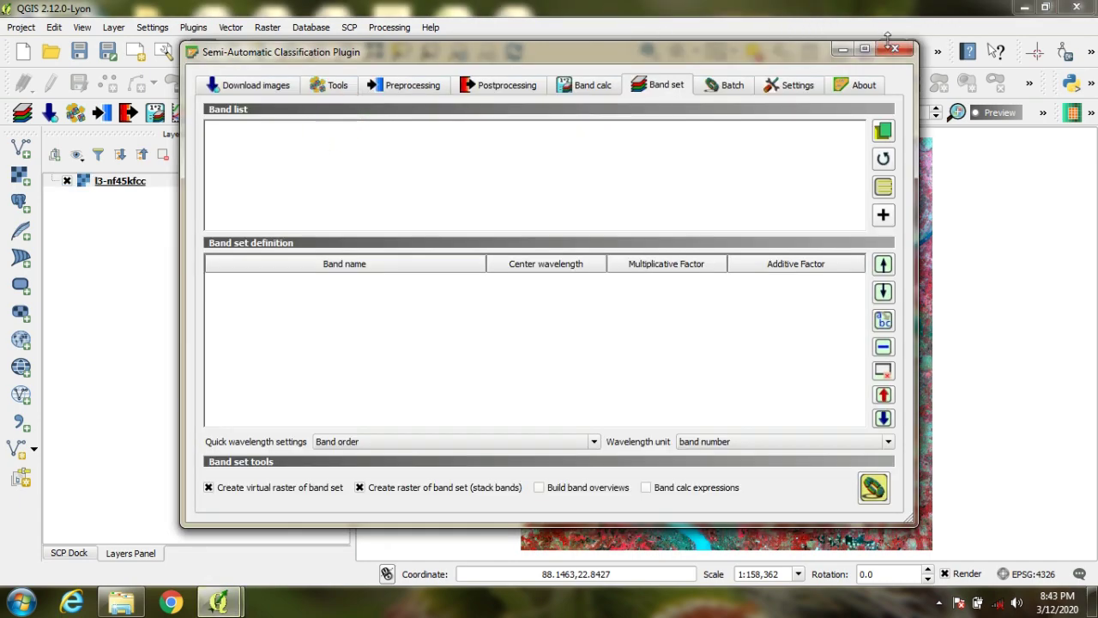
{"action": "left_click", "coordinate": [895, 48]}
{"action": "left_click", "coordinate": [75, 553]}
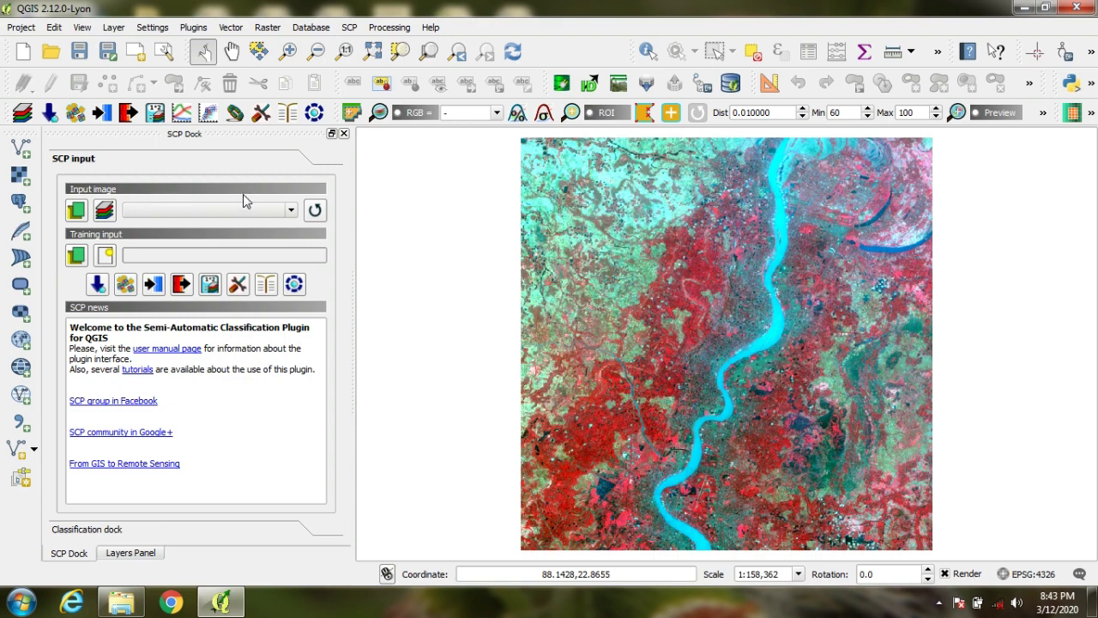
{"action": "left_click", "coordinate": [313, 212]}
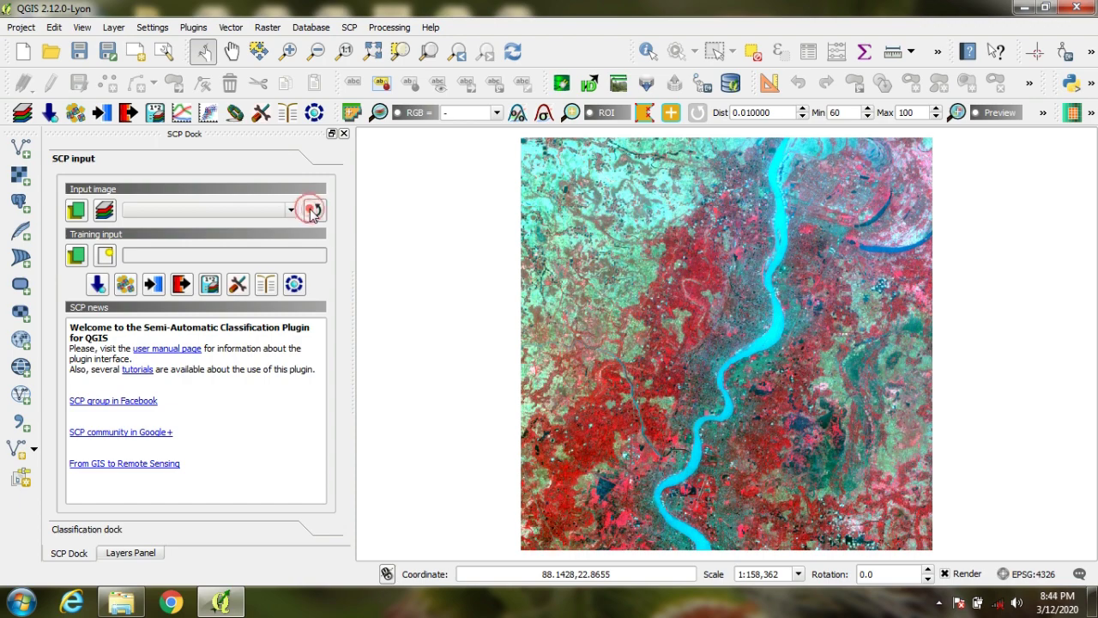
{"action": "left_click", "coordinate": [288, 210]}
{"action": "left_click", "coordinate": [146, 235]}
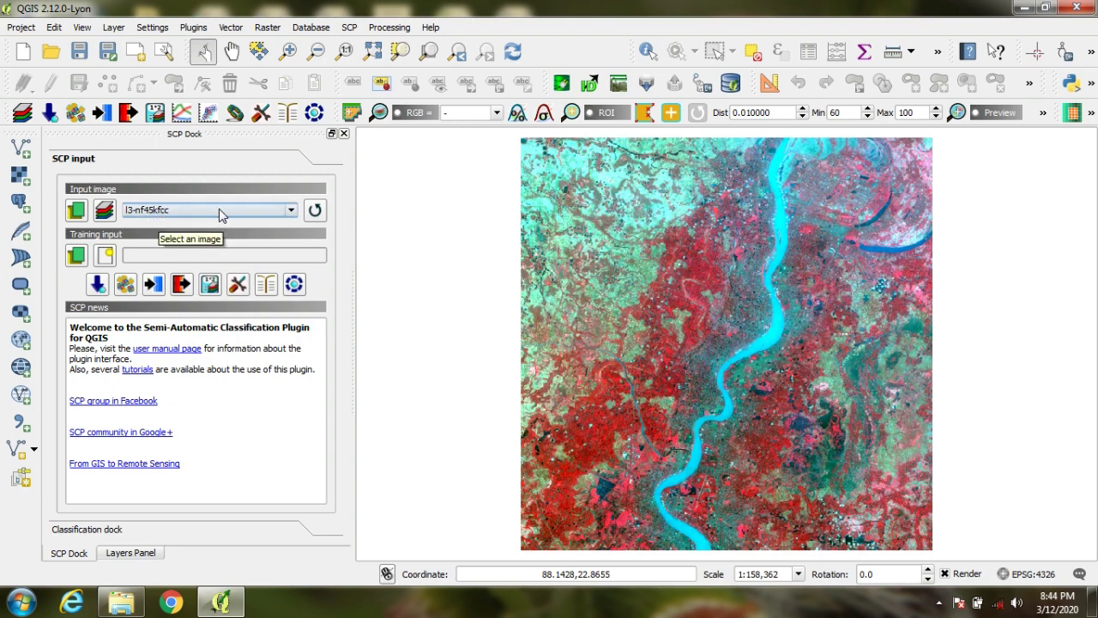
Step: Create a new SCP training input file named TRAINING in D:\NEW IMAGE NRSC\l3f45k0523nov09
{"action": "left_click", "coordinate": [106, 255]}
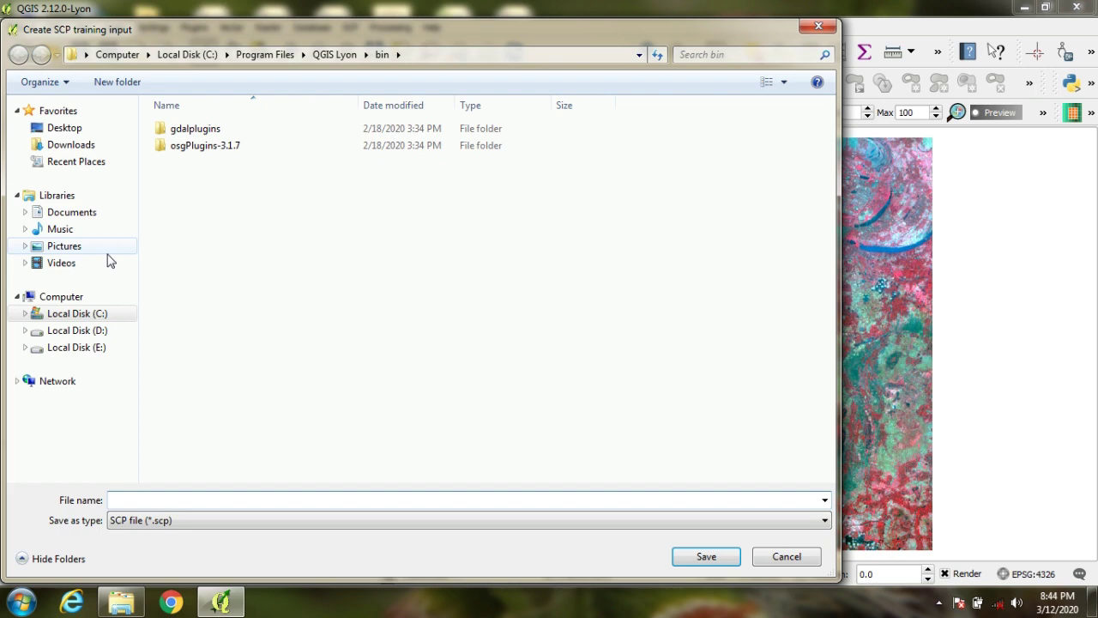
{"action": "left_click", "coordinate": [106, 334]}
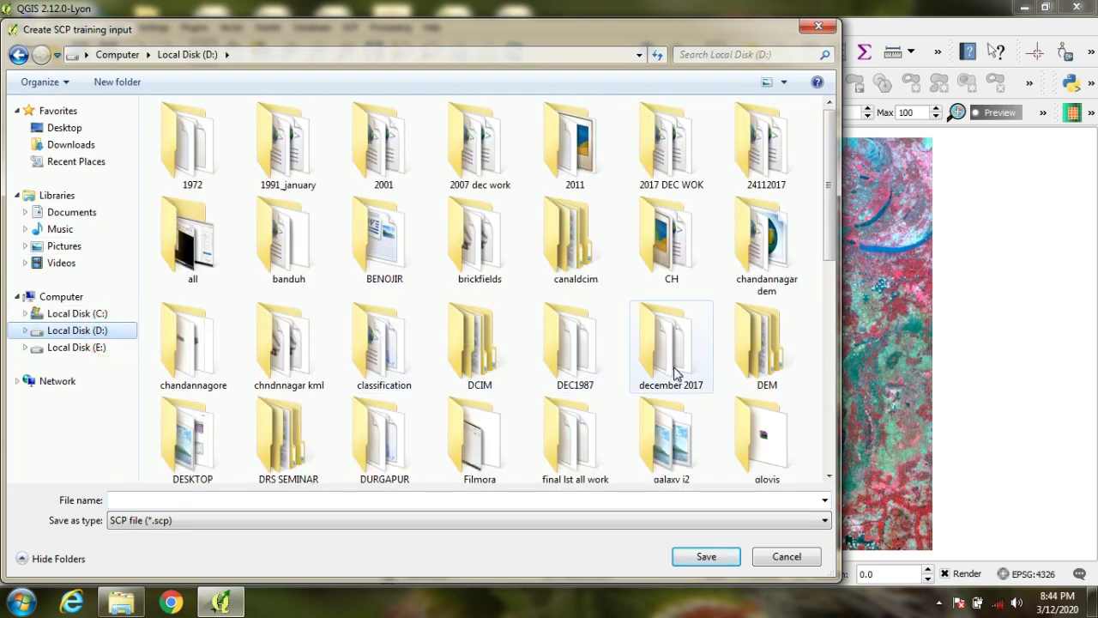
{"action": "left_click", "coordinate": [577, 433]}
{"action": "scroll", "coordinate": [592, 412], "scroll_direction": "down", "scroll_amount": 5}
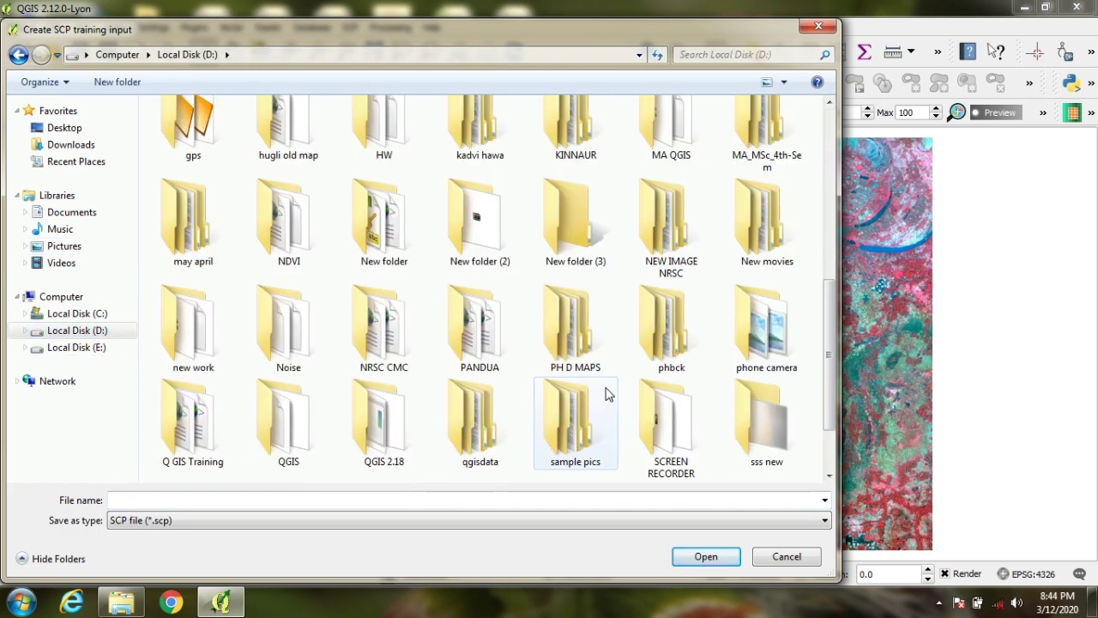
{"action": "double_click", "coordinate": [648, 246]}
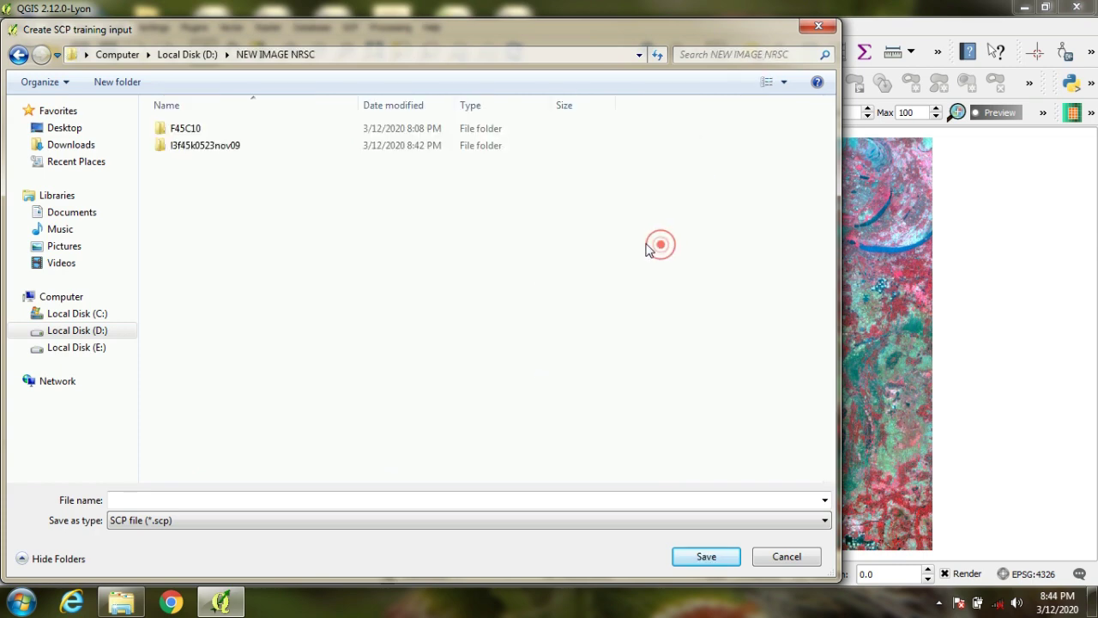
{"action": "double_click", "coordinate": [186, 147]}
{"action": "left_click", "coordinate": [193, 498]}
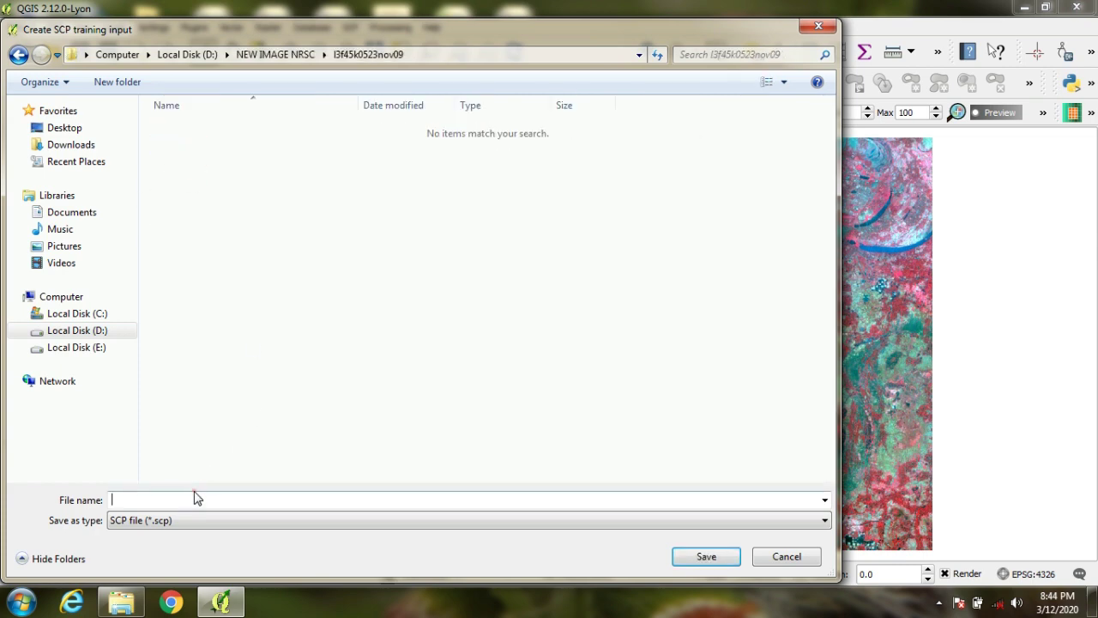
{"action": "type", "text": "TRAINING"}
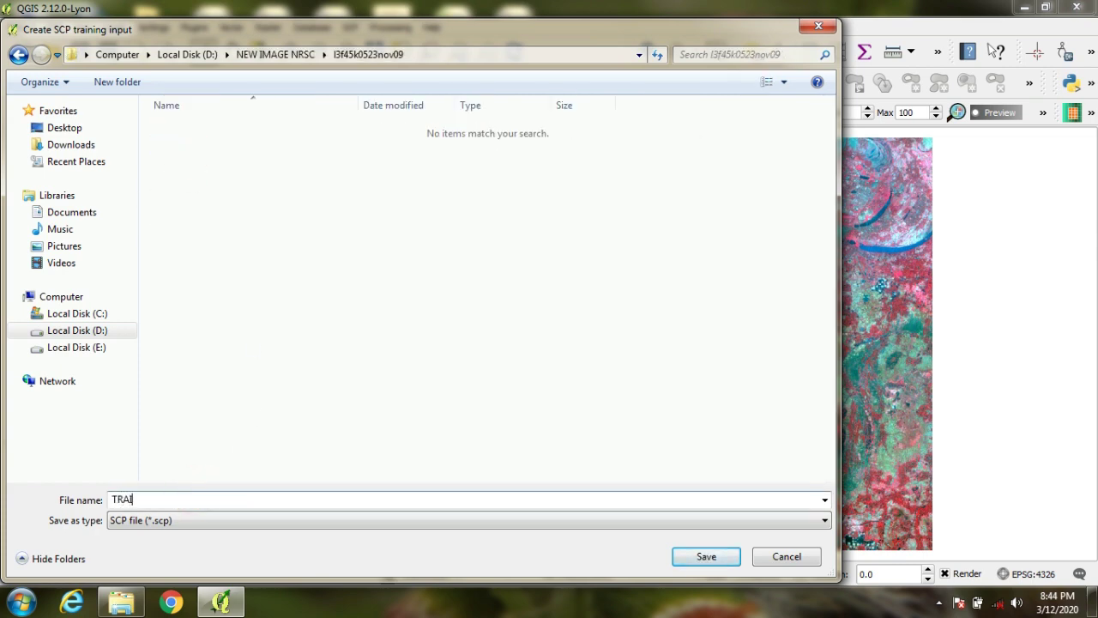
{"action": "left_click", "coordinate": [706, 556]}
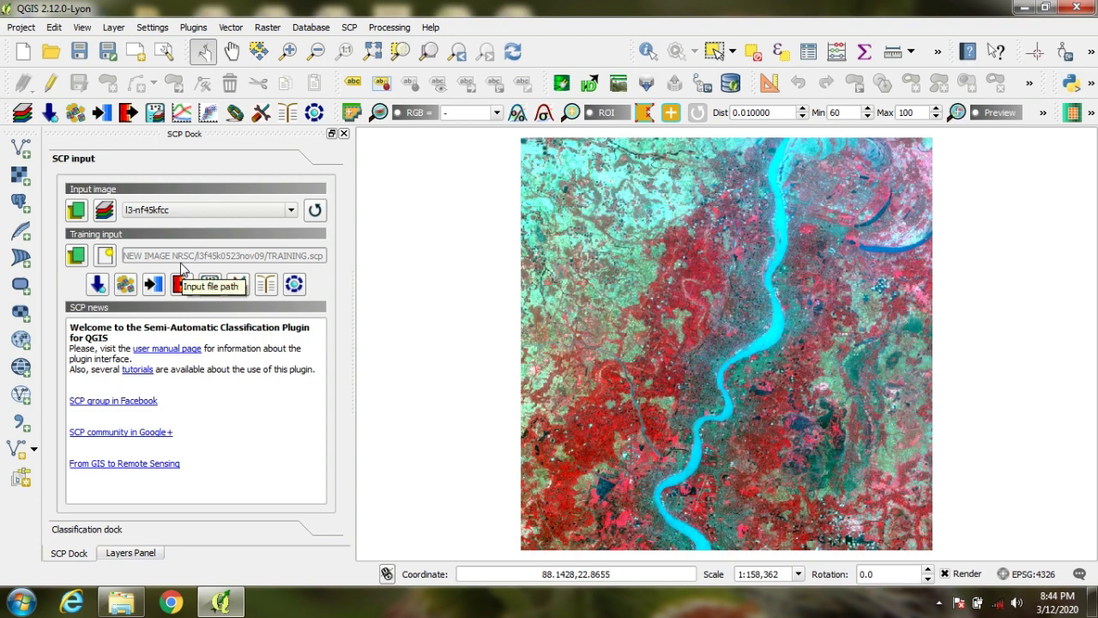
Step: In the Classification dock's ROI creation settings, set both MC Info and C Info to VEGETATION
{"action": "left_click", "coordinate": [84, 538]}
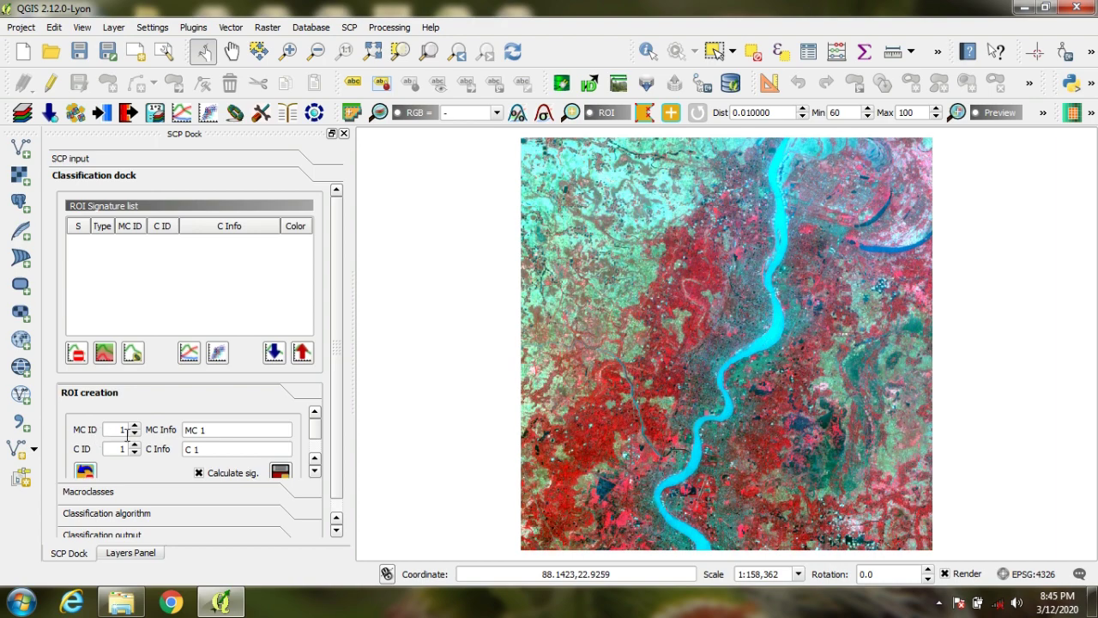
{"action": "left_click", "coordinate": [231, 430]}
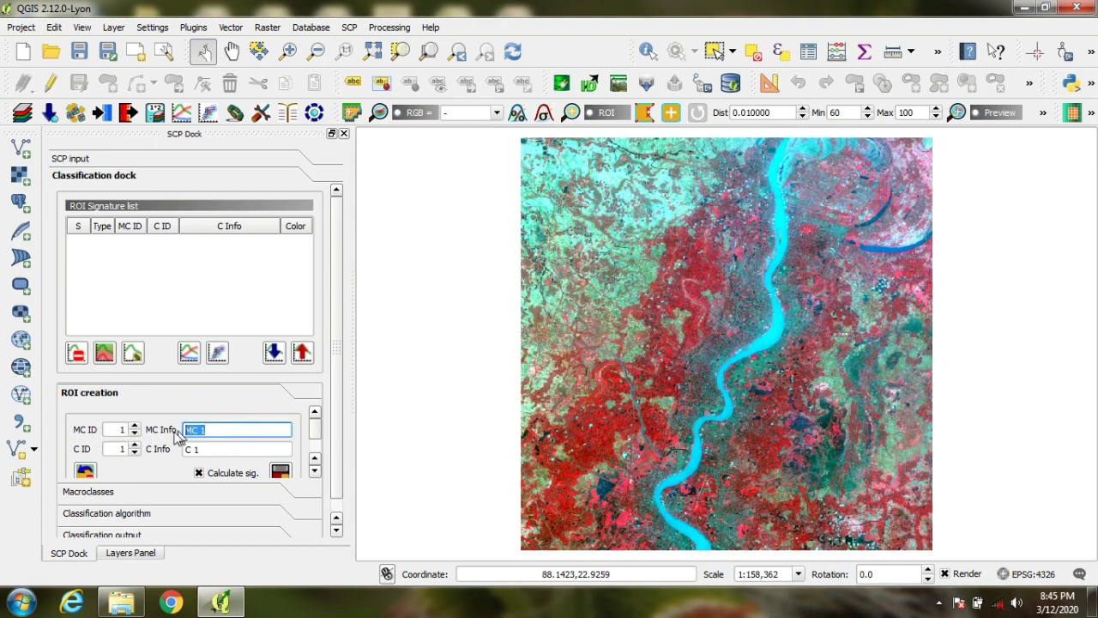
{"action": "type", "text": "V"}
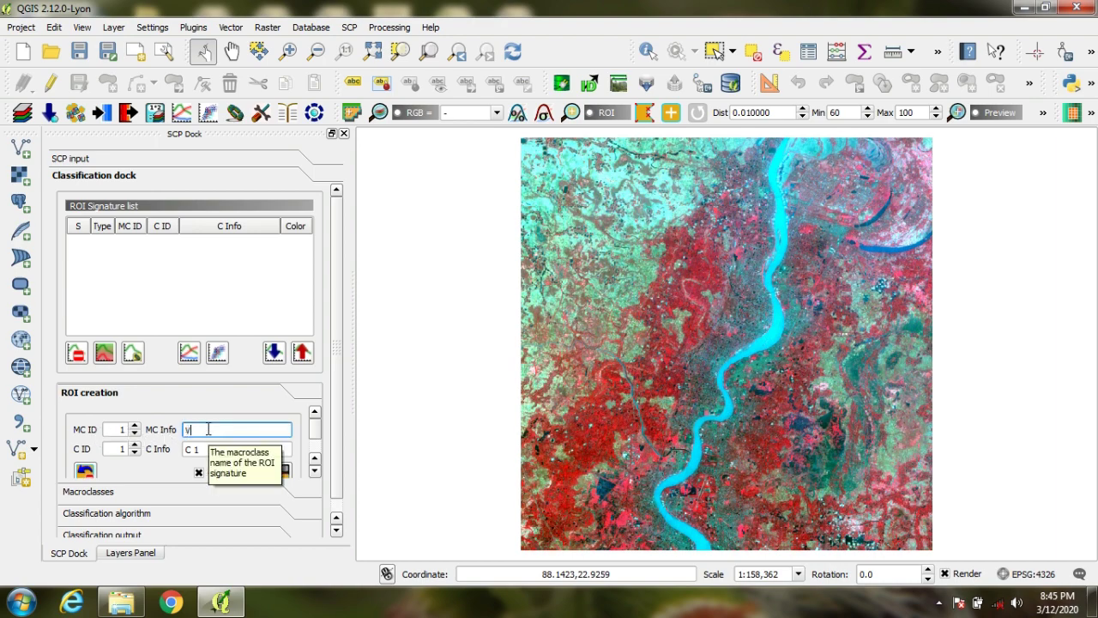
{"action": "type", "text": "EGETATION"}
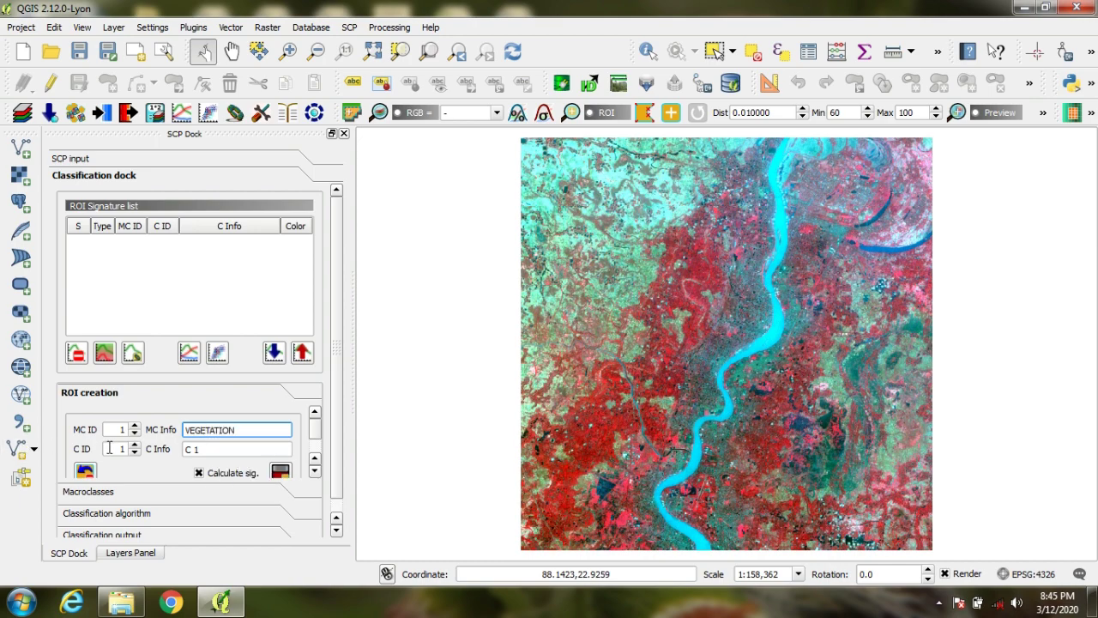
{"action": "left_click", "coordinate": [185, 451]}
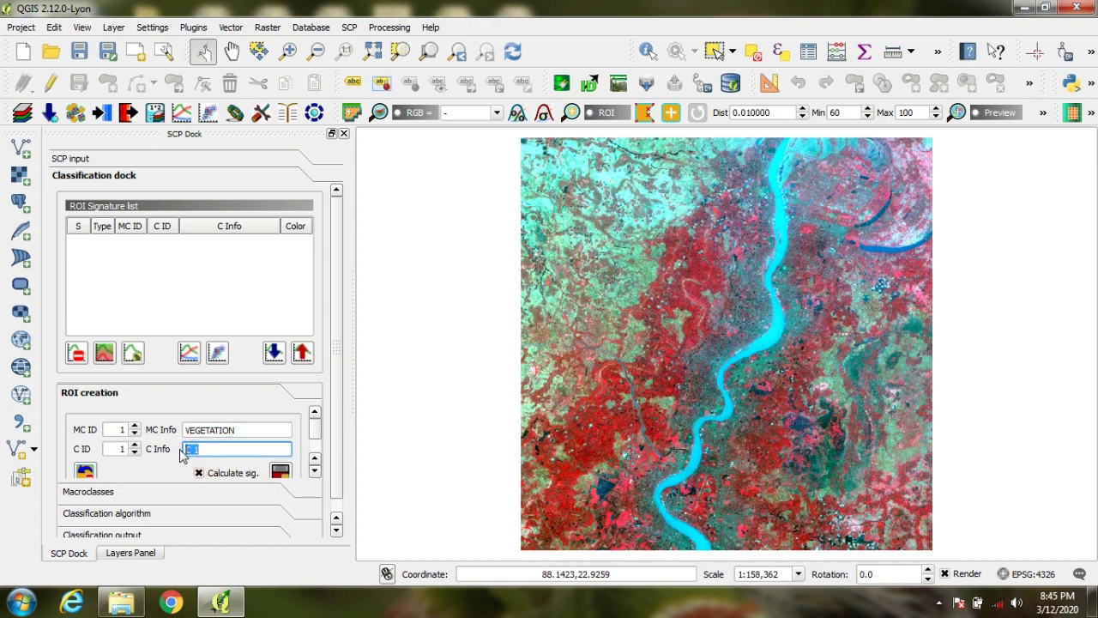
{"action": "type", "text": "VEGETATION"}
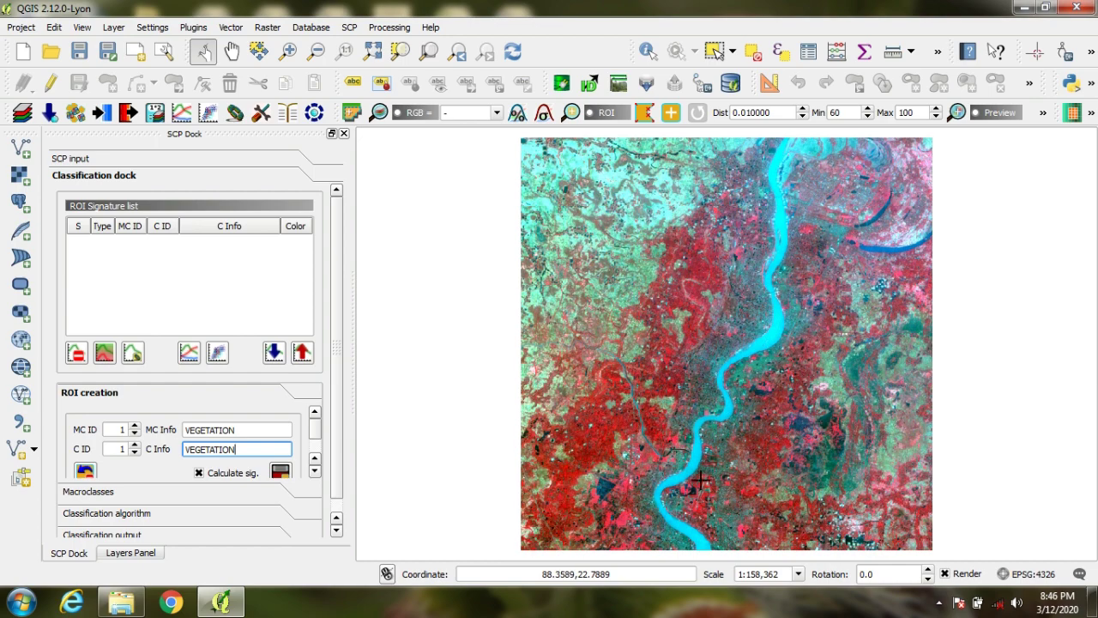
Step: Draw a small ROI polygon over the bright red vegetation in the image's southwest and save it to the training input
{"action": "left_click", "coordinate": [289, 52]}
{"action": "left_click_drag", "start_coordinate": [556, 399], "coordinate": [580, 434]}
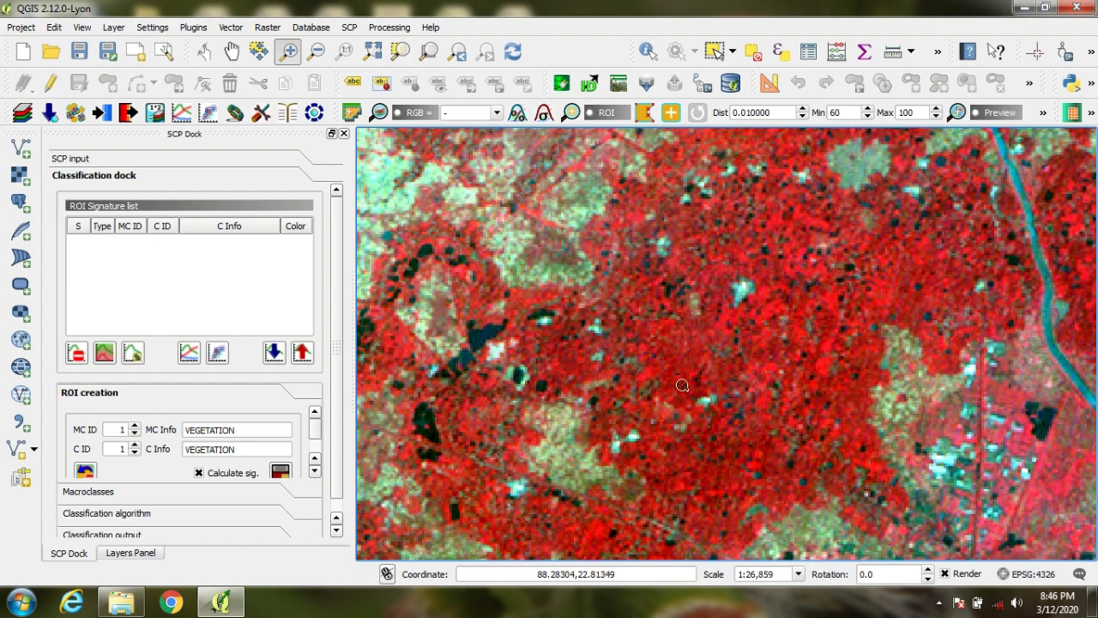
{"action": "left_click", "coordinate": [644, 113]}
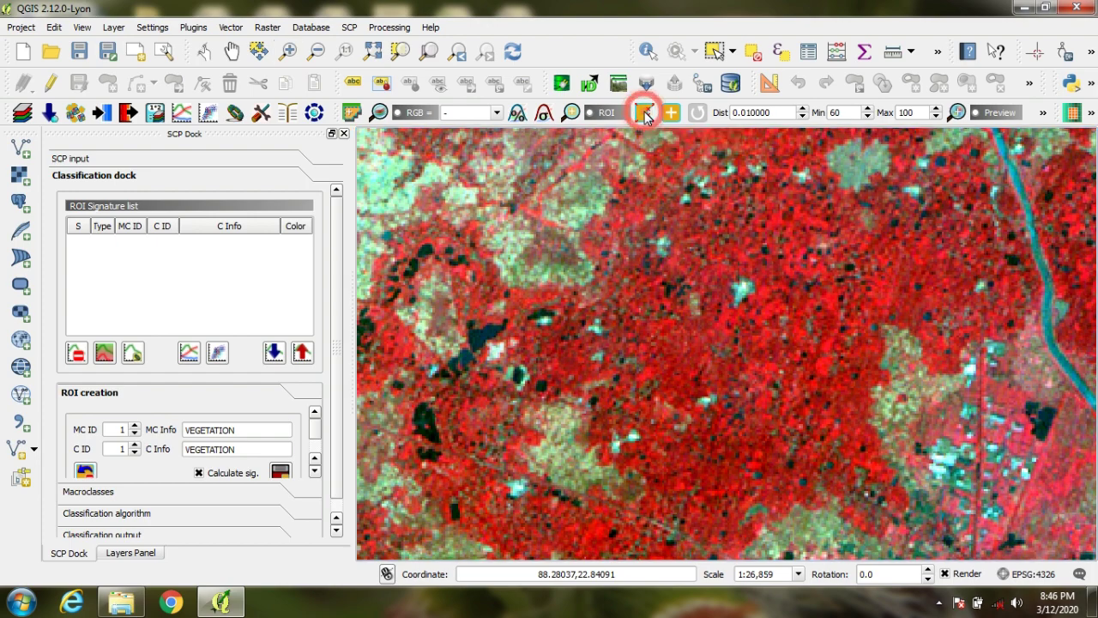
{"action": "left_click", "coordinate": [684, 362]}
{"action": "left_click", "coordinate": [679, 355]}
{"action": "left_click", "coordinate": [683, 348]}
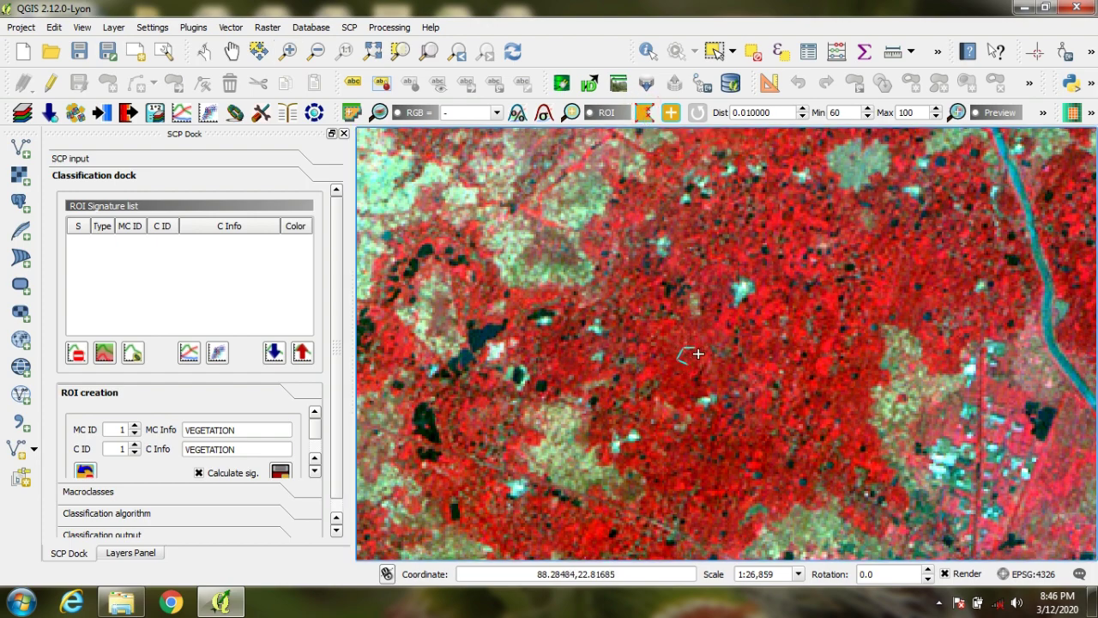
{"action": "left_click", "coordinate": [693, 347]}
{"action": "right_click", "coordinate": [694, 356]}
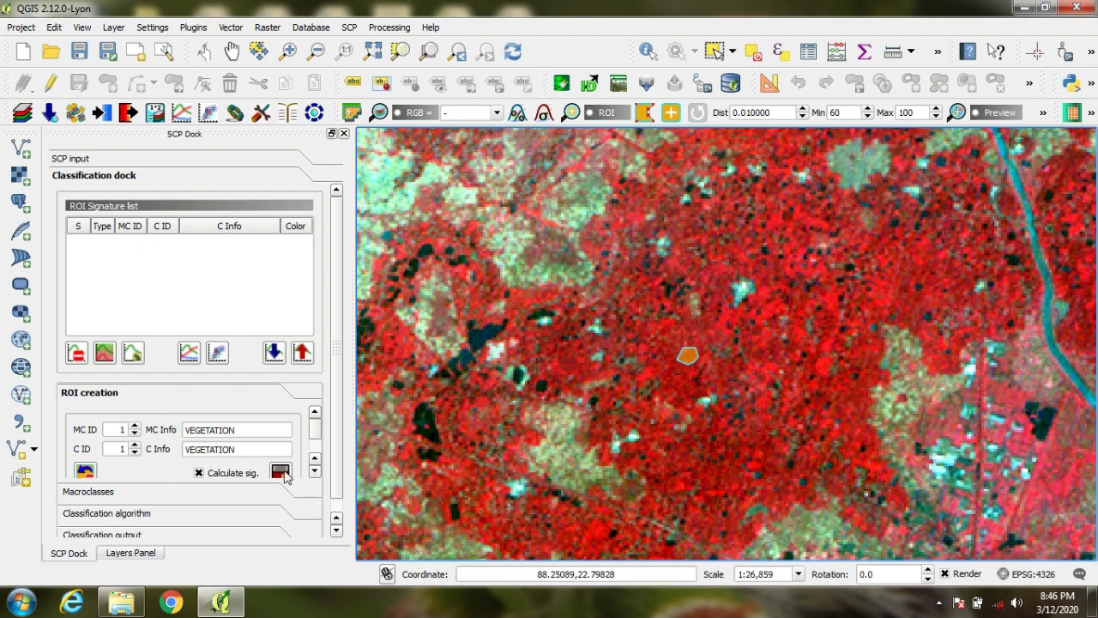
{"action": "left_click", "coordinate": [280, 472]}
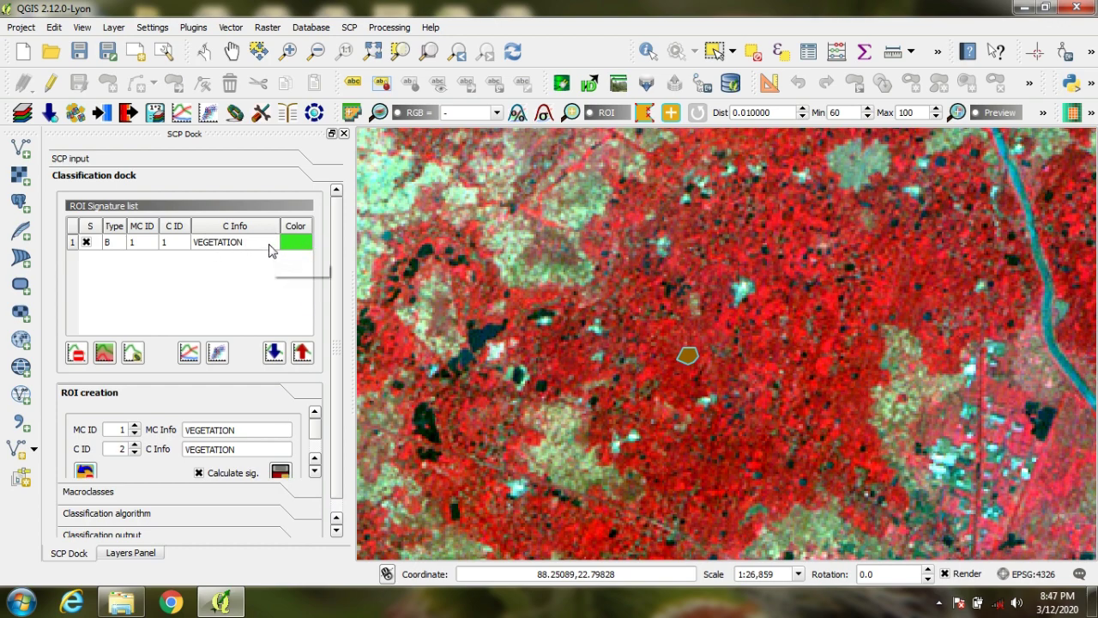
Step: Draw a second VEGETATION ROI polygon on the red area east of the river and save it to the training input
{"action": "left_click", "coordinate": [374, 53]}
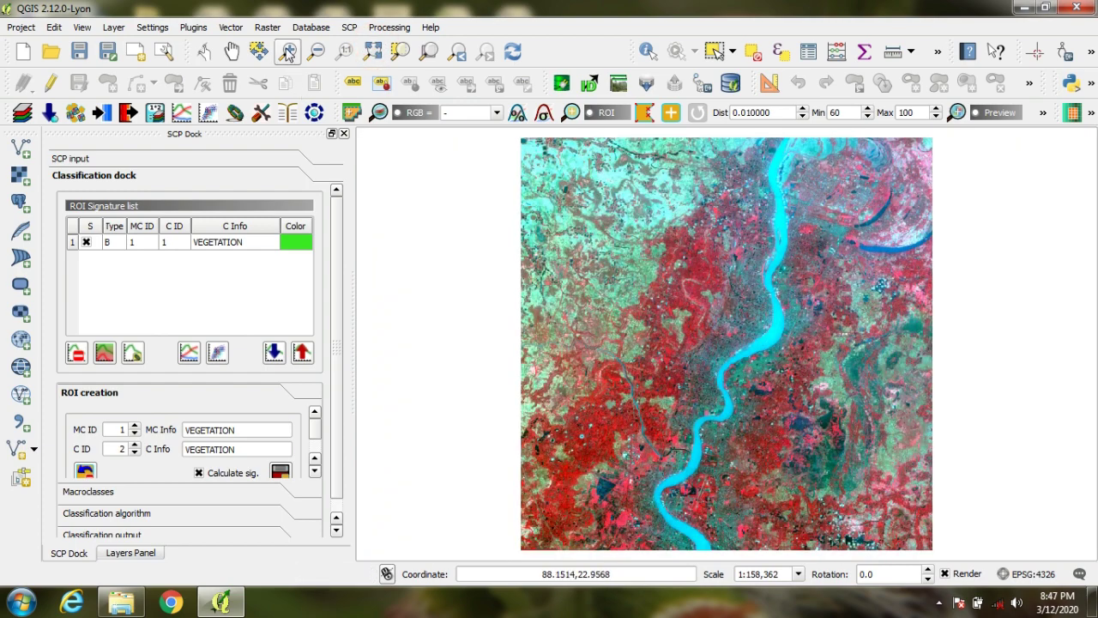
{"action": "left_click", "coordinate": [288, 53]}
{"action": "left_click_drag", "start_coordinate": [769, 432], "coordinate": [792, 449]}
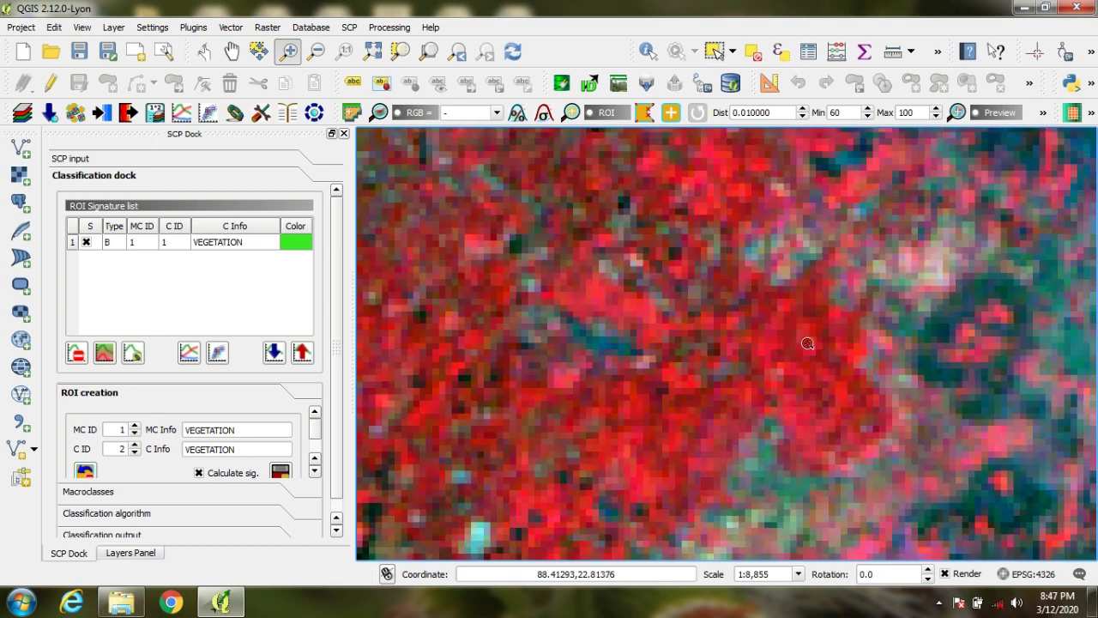
{"action": "left_click", "coordinate": [644, 115]}
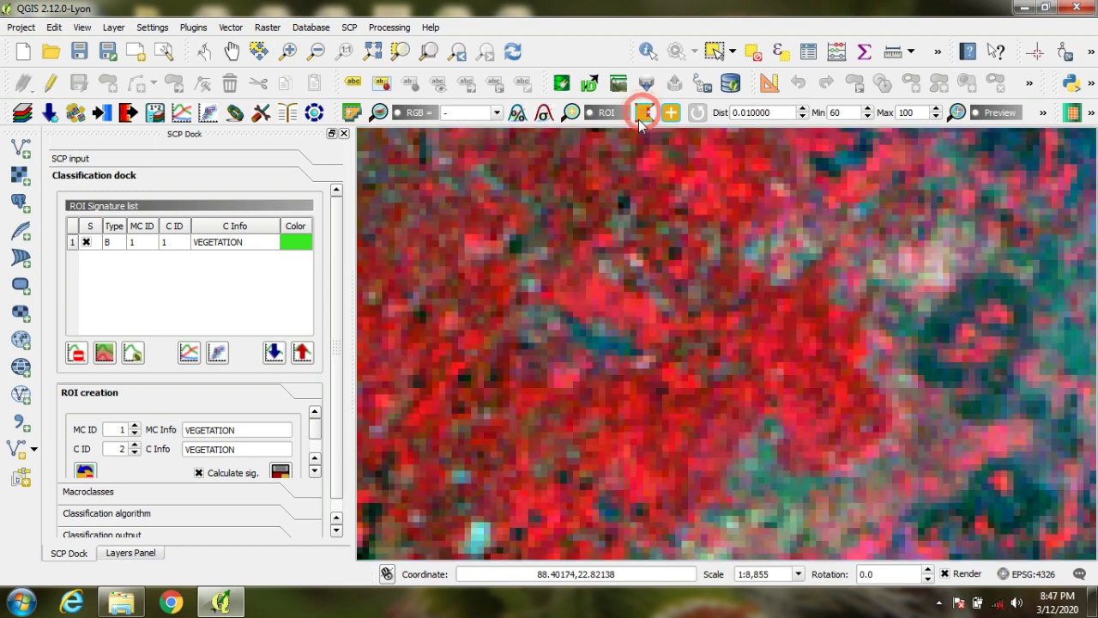
{"action": "left_click", "coordinate": [803, 345]}
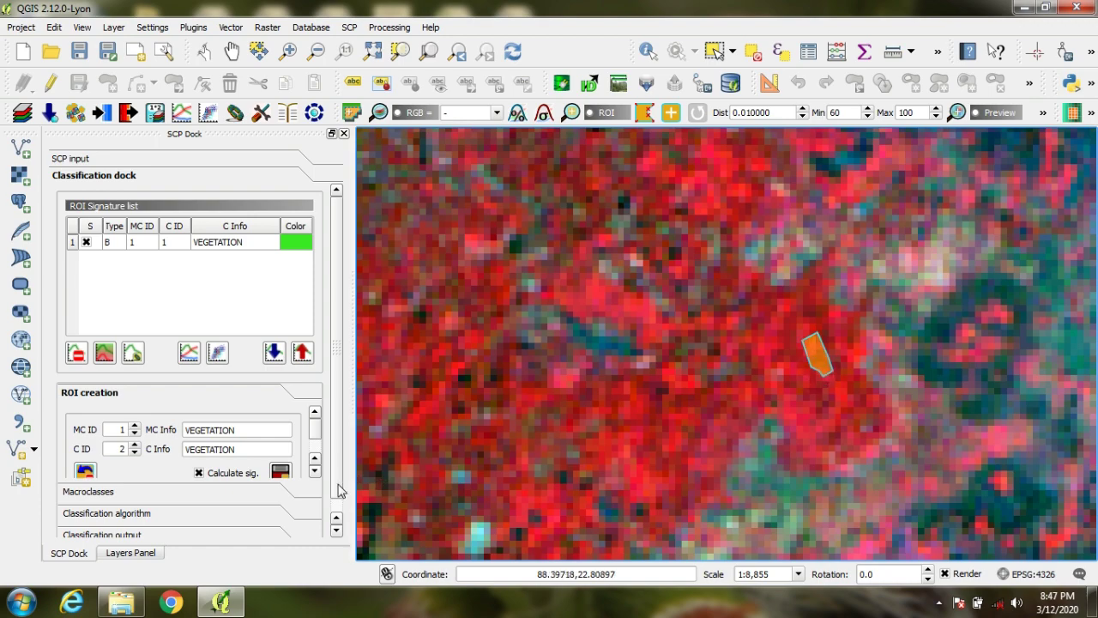
{"action": "left_click", "coordinate": [282, 472]}
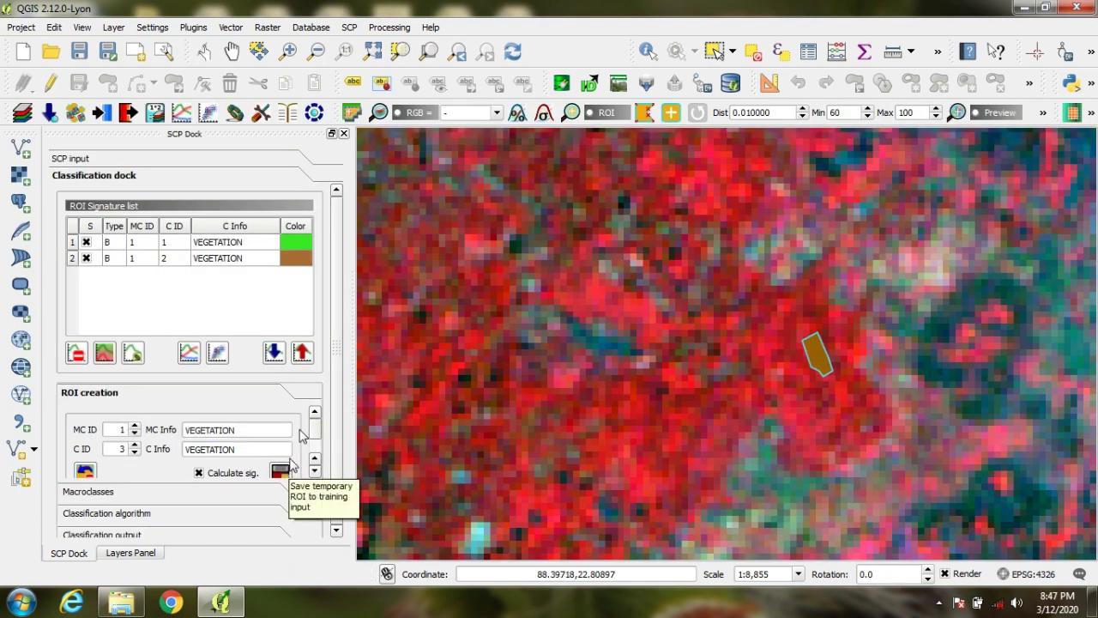
Step: Draw a third VEGETATION ROI polygon on the red patch just west of the narrow stream and save it to the training input
{"action": "left_click", "coordinate": [371, 51]}
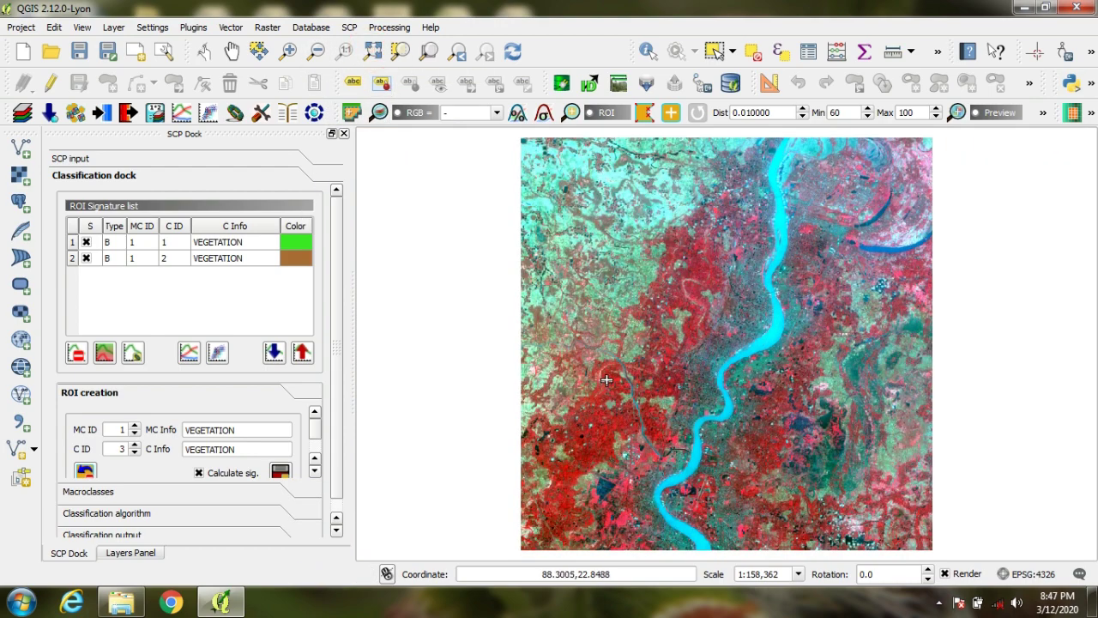
{"action": "left_click", "coordinate": [288, 51]}
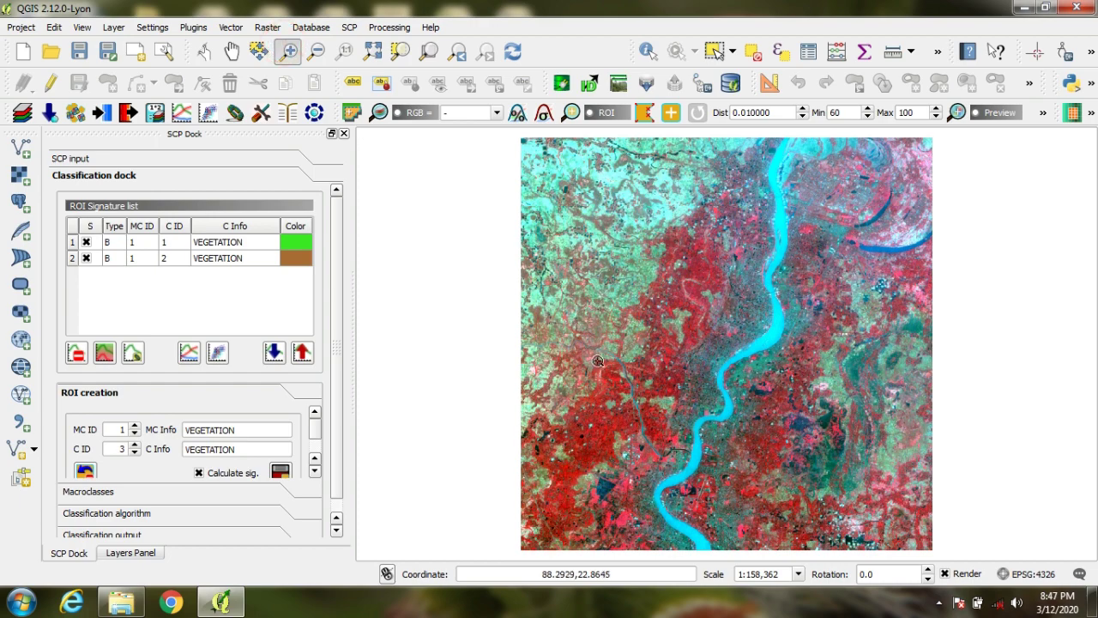
{"action": "left_click_drag", "start_coordinate": [598, 361], "coordinate": [656, 411]}
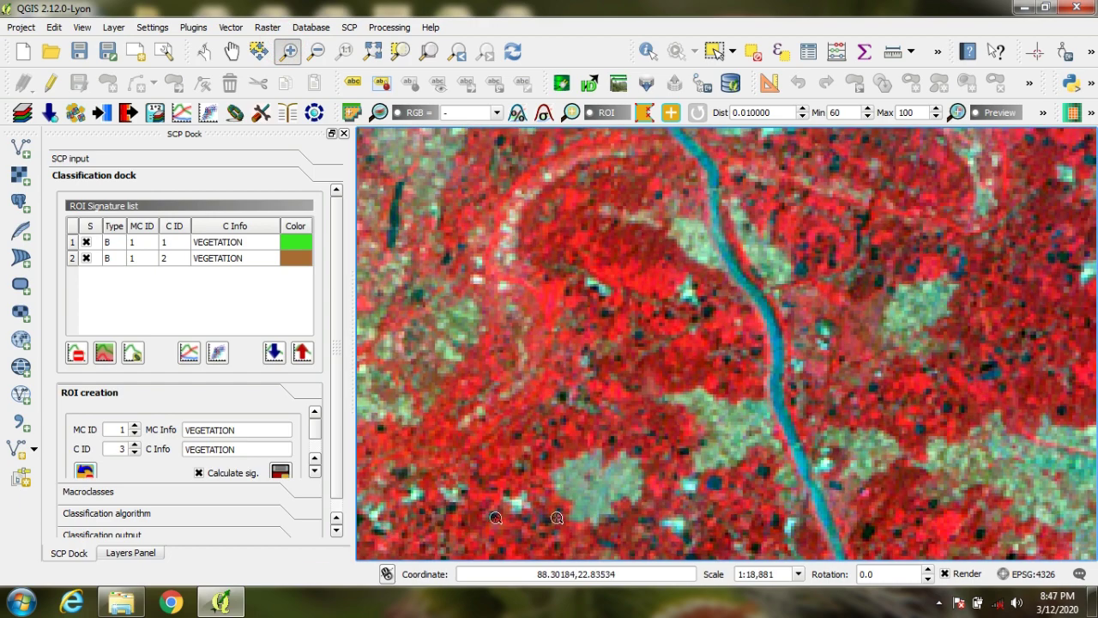
{"action": "left_click", "coordinate": [644, 112]}
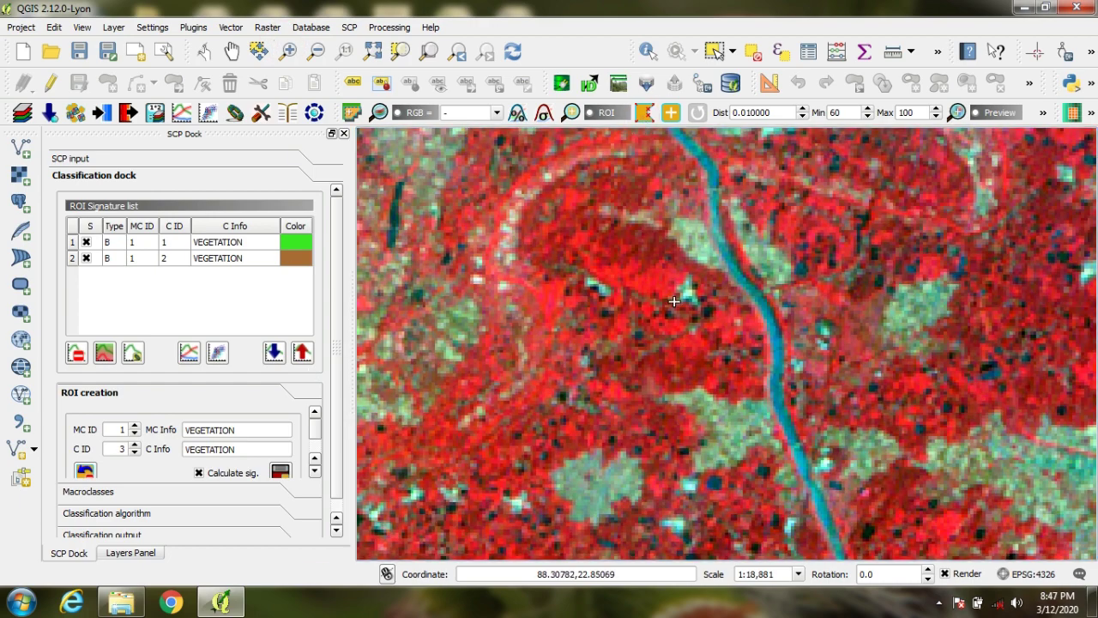
{"action": "left_click", "coordinate": [625, 266]}
{"action": "left_click", "coordinate": [625, 251]}
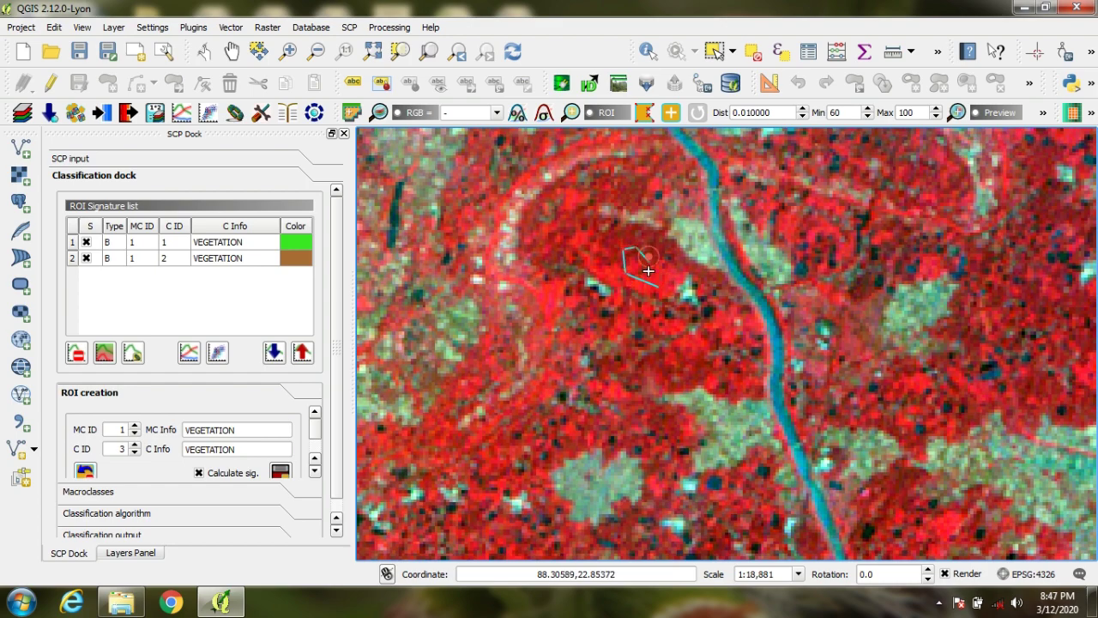
{"action": "left_click", "coordinate": [637, 248]}
{"action": "left_click", "coordinate": [646, 260]}
{"action": "right_click", "coordinate": [658, 279]}
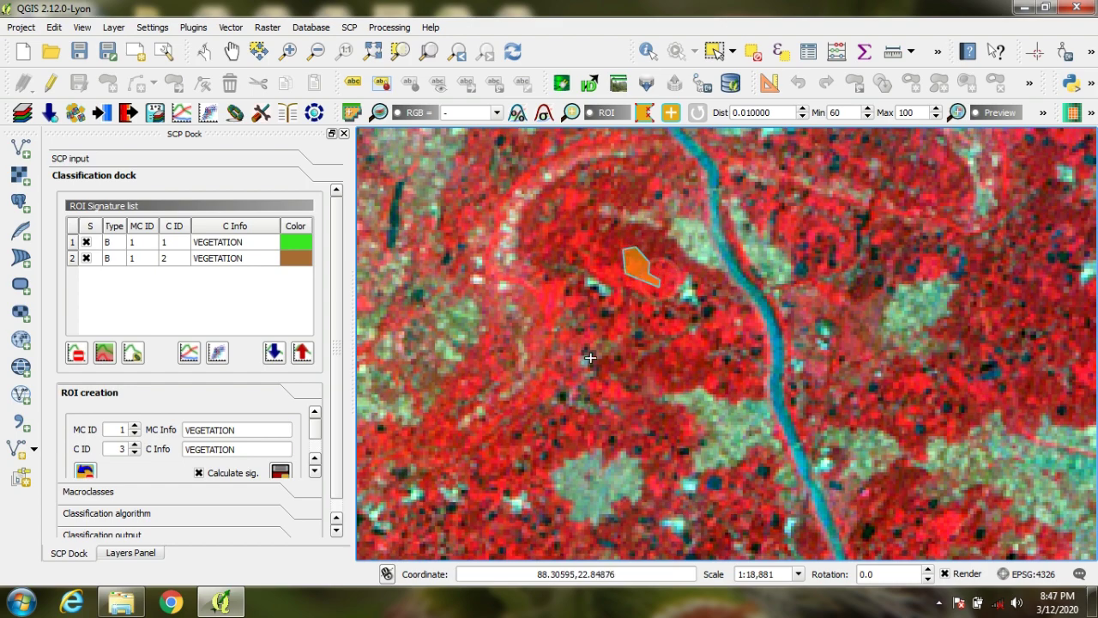
{"action": "left_click", "coordinate": [281, 472]}
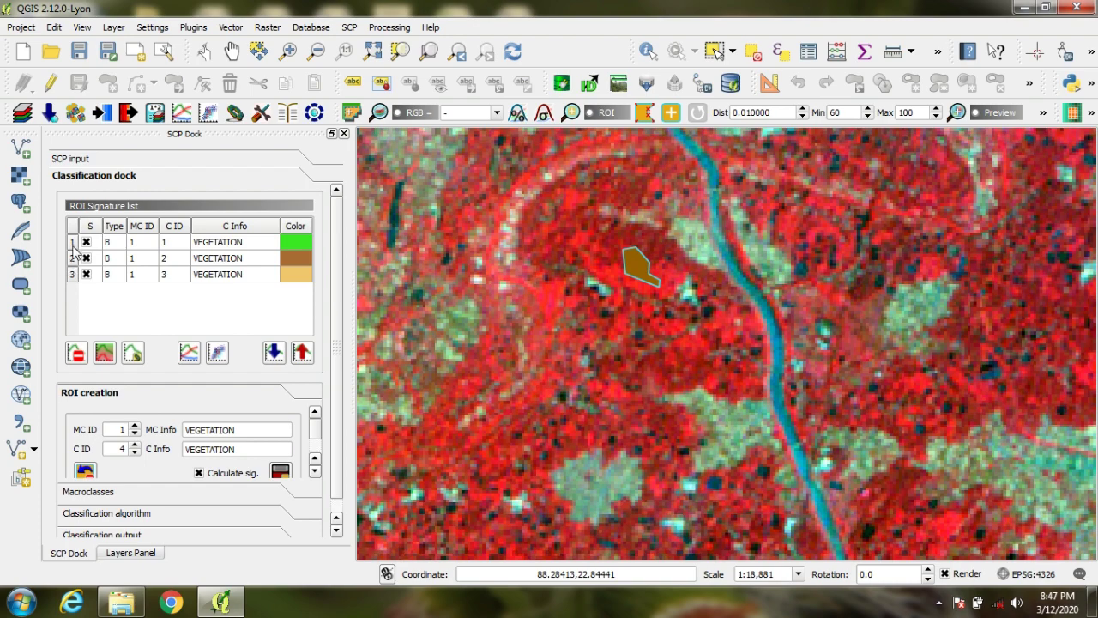
Step: Merge the three VEGETATION signatures in the ROI Signature list into one signature
{"action": "left_click_drag", "start_coordinate": [72, 244], "coordinate": [72, 276]}
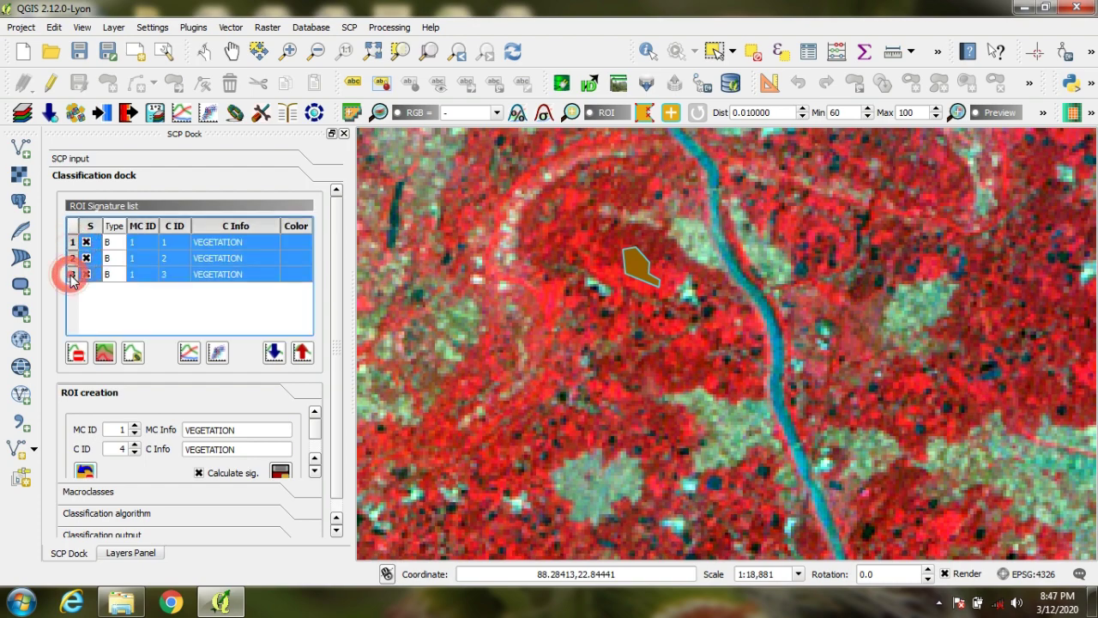
{"action": "left_click", "coordinate": [105, 355]}
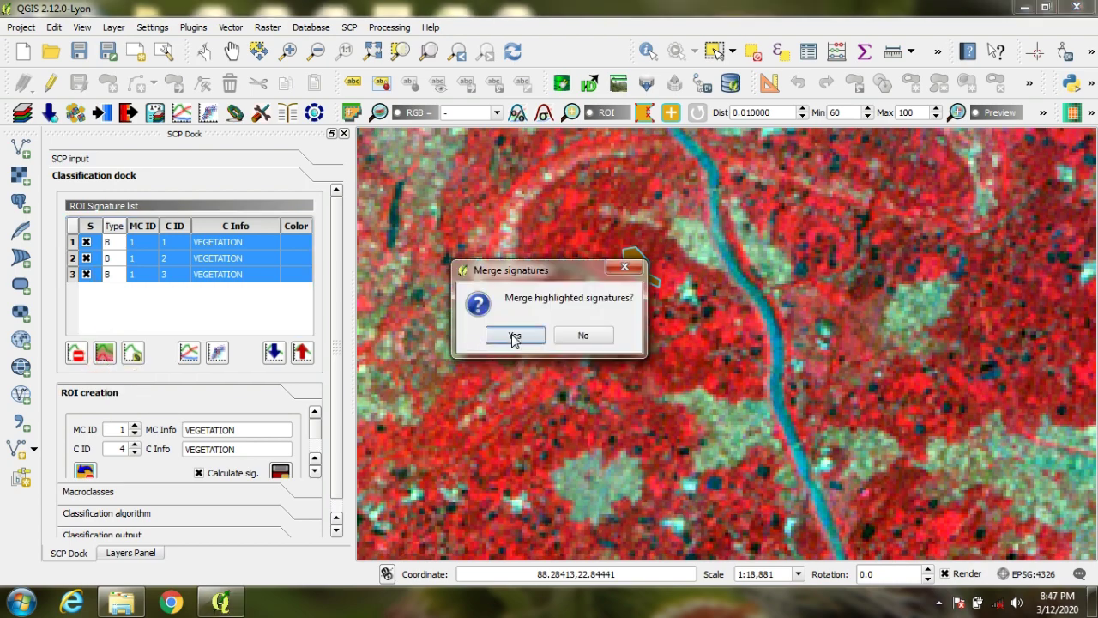
{"action": "left_click", "coordinate": [513, 336]}
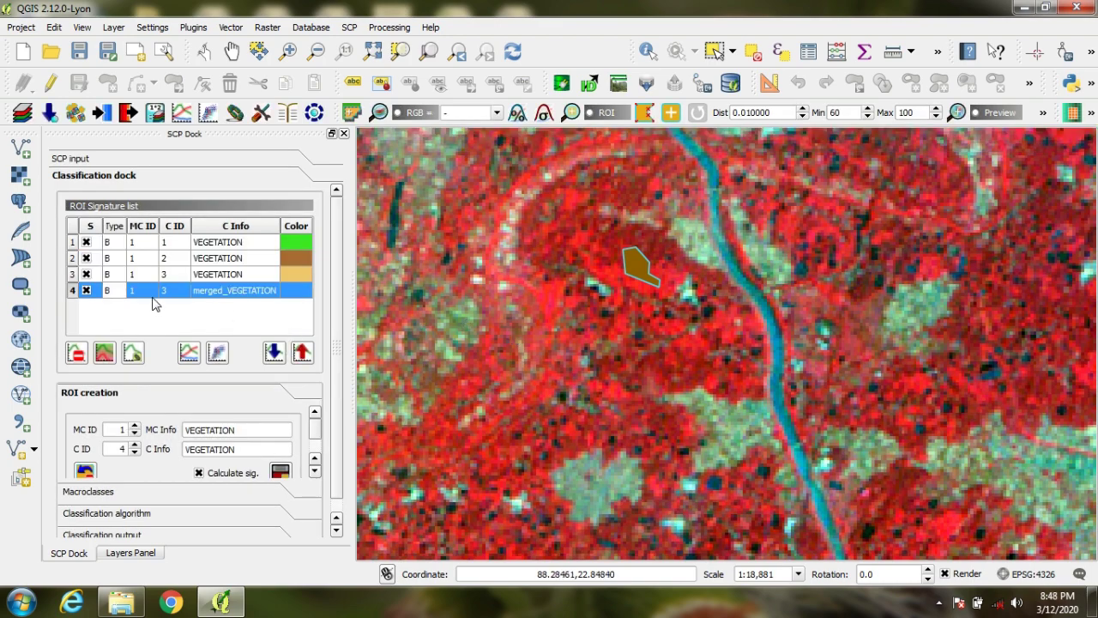
Step: Delete the three original VEGETATION signatures from the ROI Signature list, keeping the merged one
{"action": "left_click", "coordinate": [73, 274]}
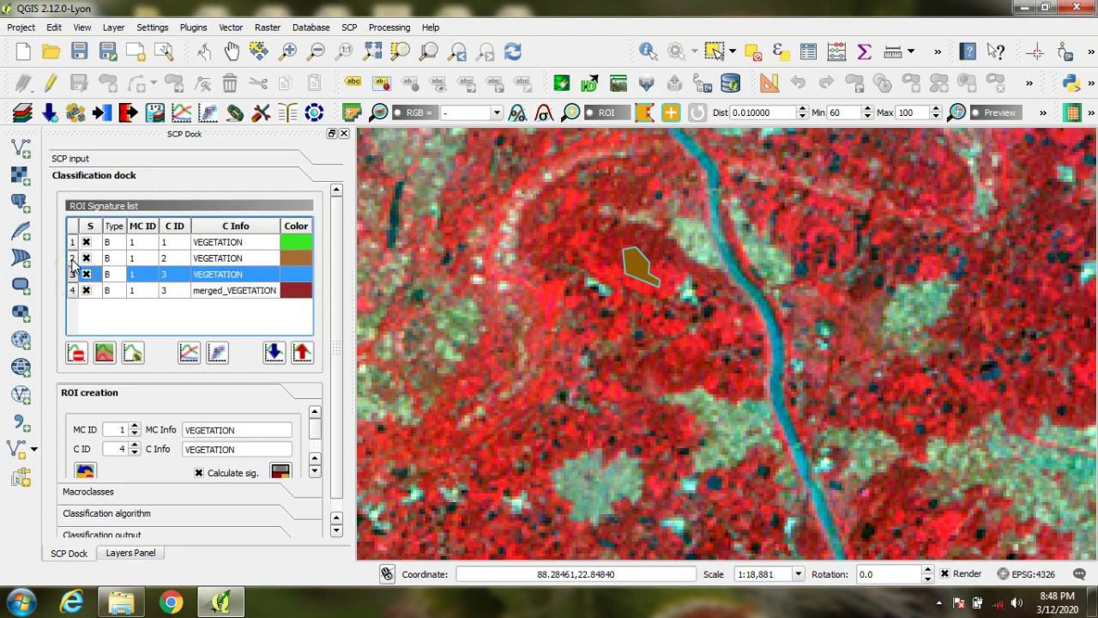
{"action": "left_click", "coordinate": [73, 254], "text": "ctrl"}
{"action": "left_click", "coordinate": [72, 247], "text": "ctrl"}
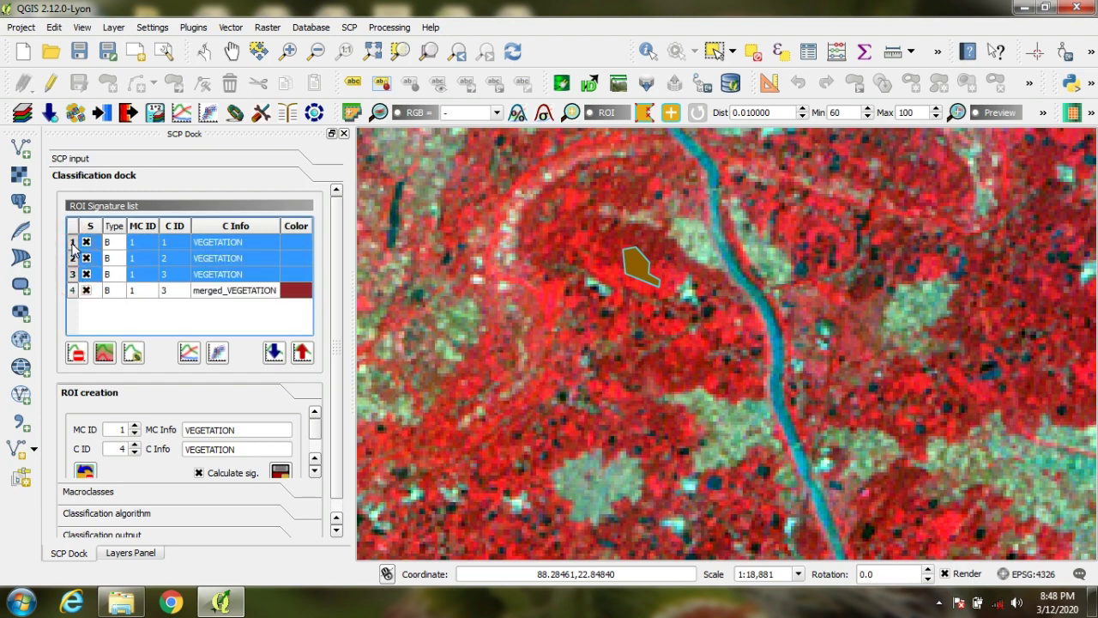
{"action": "left_click", "coordinate": [76, 353]}
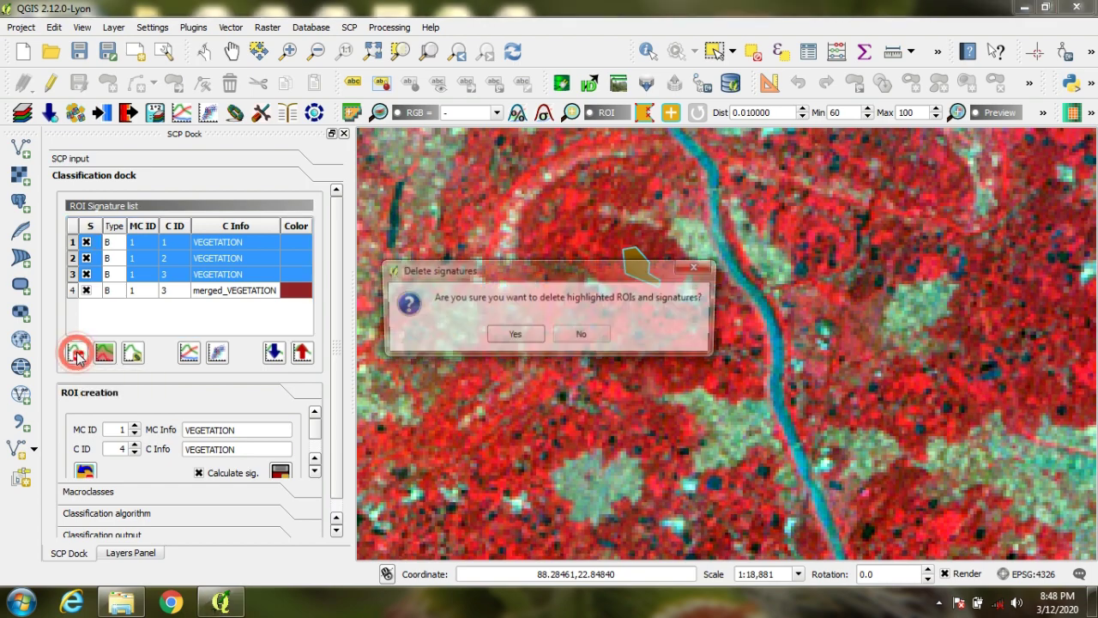
{"action": "left_click", "coordinate": [511, 334]}
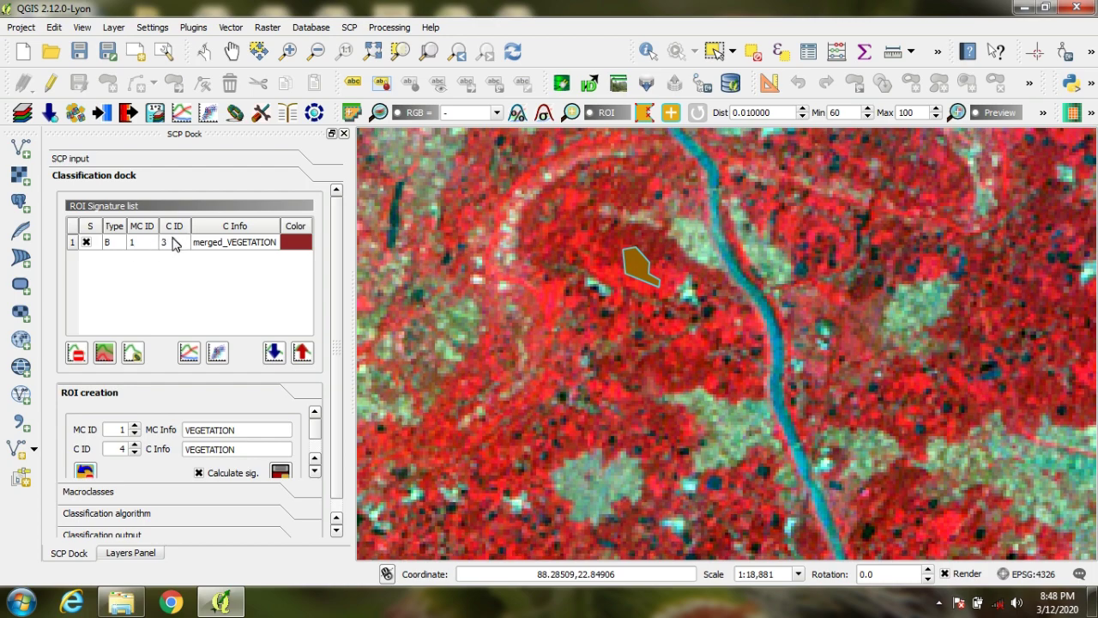
Step: Rename the merged vegetation signature's C Info to VEGETATION
{"action": "left_click", "coordinate": [217, 247]}
{"action": "double_click", "coordinate": [216, 242]}
{"action": "left_click", "coordinate": [223, 242]}
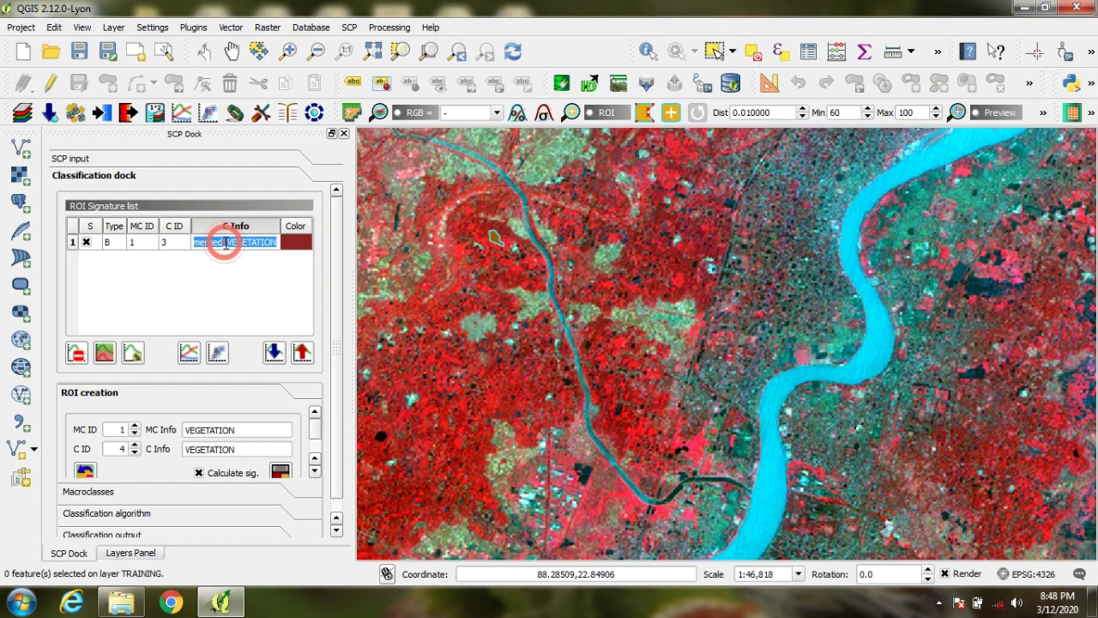
{"action": "key", "text": "BackSpace"}
{"action": "key", "text": "BackSpace"}
{"action": "key", "text": "BackSpace"}
{"action": "key", "text": "BackSpace"}
{"action": "key", "text": "BackSpace"}
{"action": "key", "text": "BackSpace"}
{"action": "key", "text": "BackSpace"}
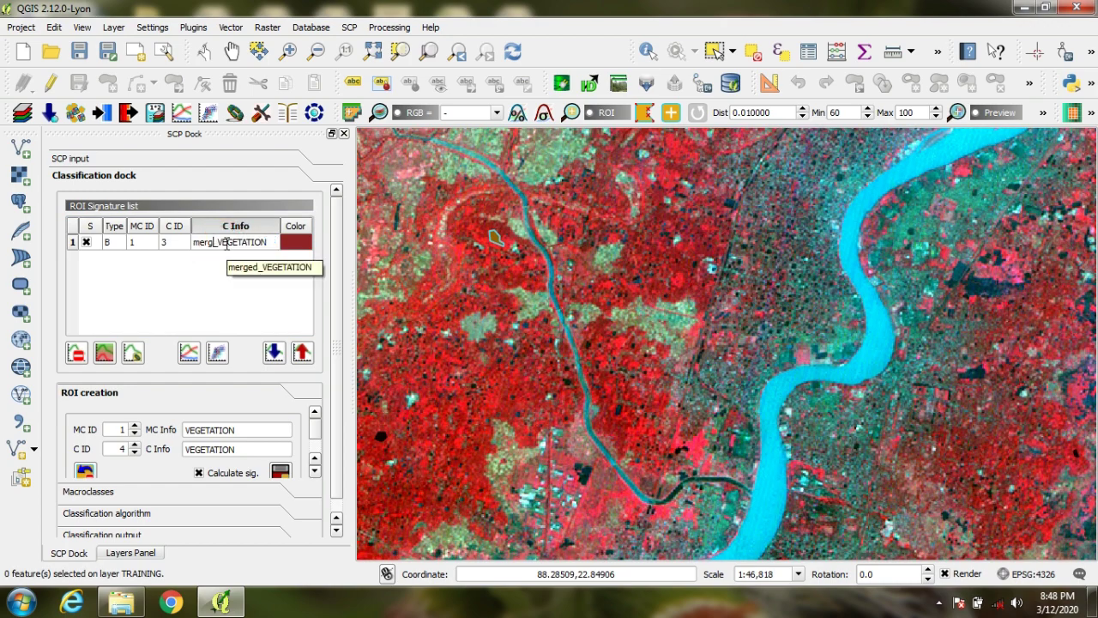
{"action": "key", "text": "BackSpace"}
{"action": "left_click", "coordinate": [204, 290]}
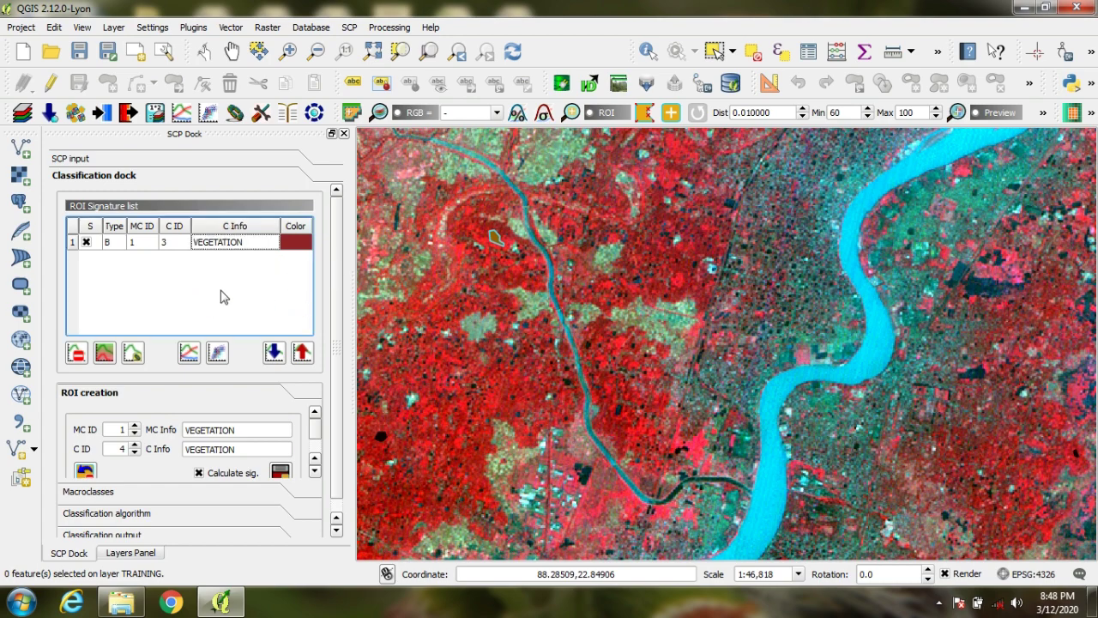
{"action": "left_click", "coordinate": [198, 288]}
Step: Set up the next ROI class with MC ID 2, C ID 1, and both MC Info and C Info as WATER BODIES
{"action": "double_click", "coordinate": [121, 429]}
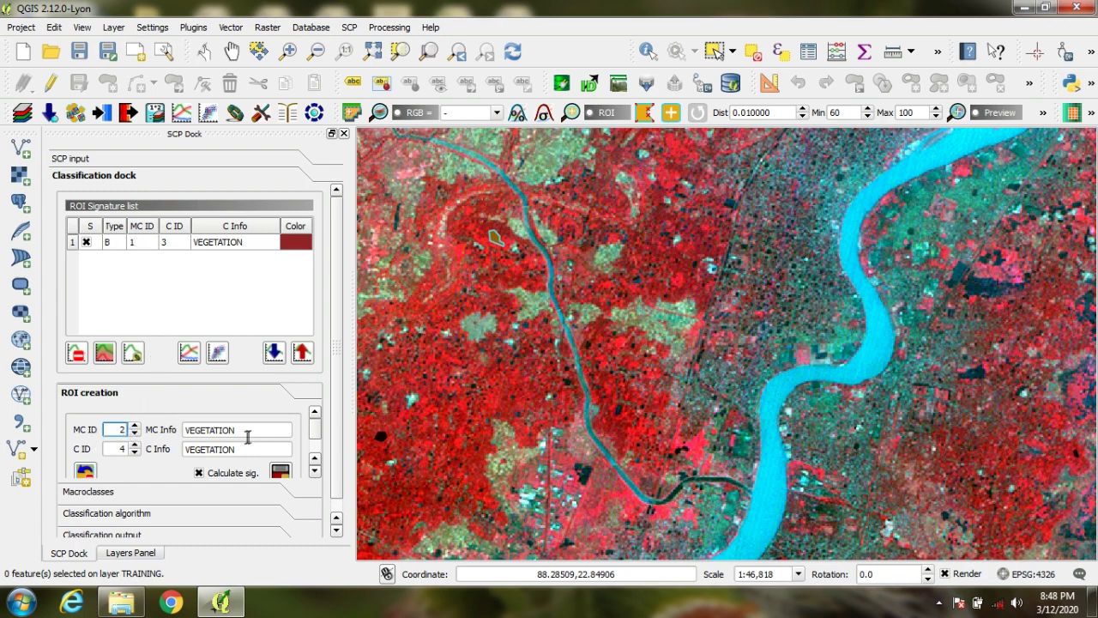
{"action": "double_click", "coordinate": [251, 433]}
{"action": "type", "text": "WATER BO"}
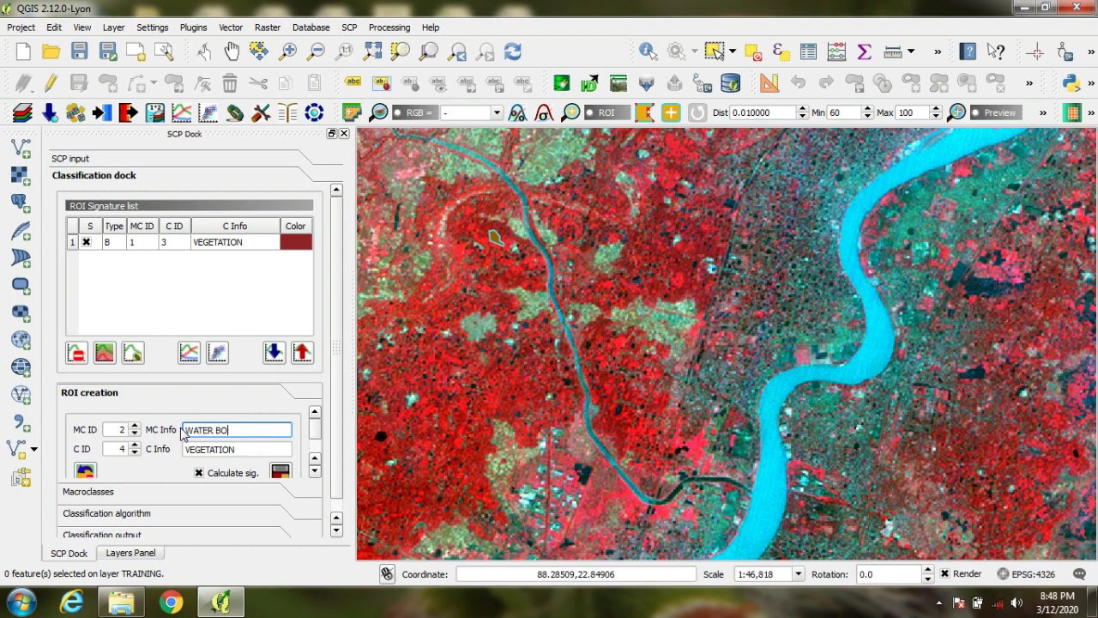
{"action": "type", "text": "DIES"}
{"action": "double_click", "coordinate": [118, 449]}
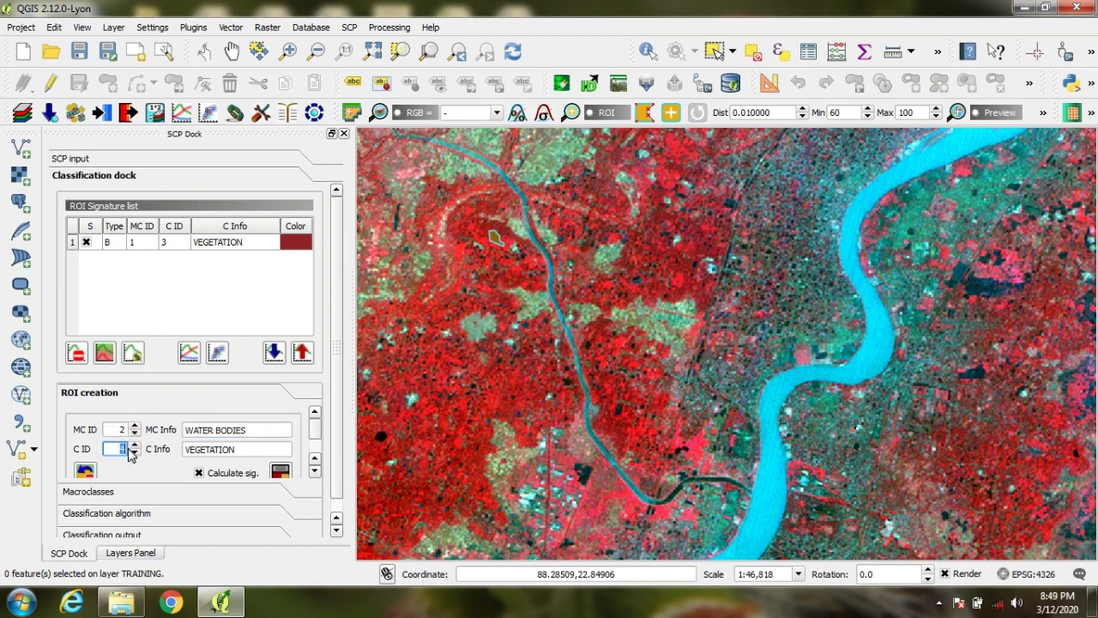
{"action": "type", "text": "1"}
{"action": "double_click", "coordinate": [240, 448]}
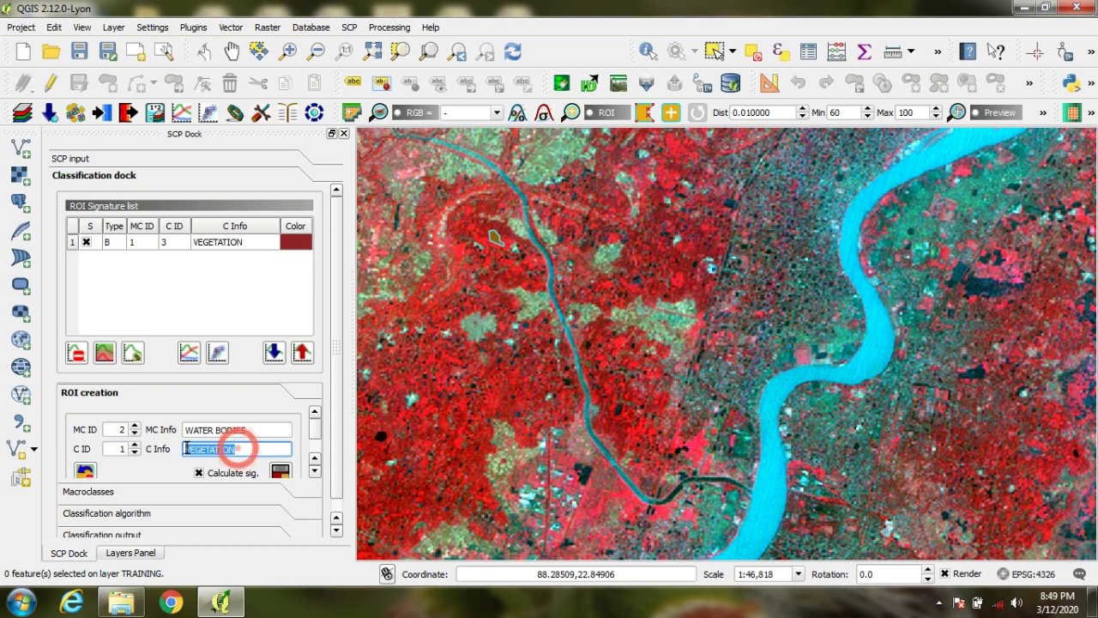
{"action": "type", "text": "WATER BODIES"}
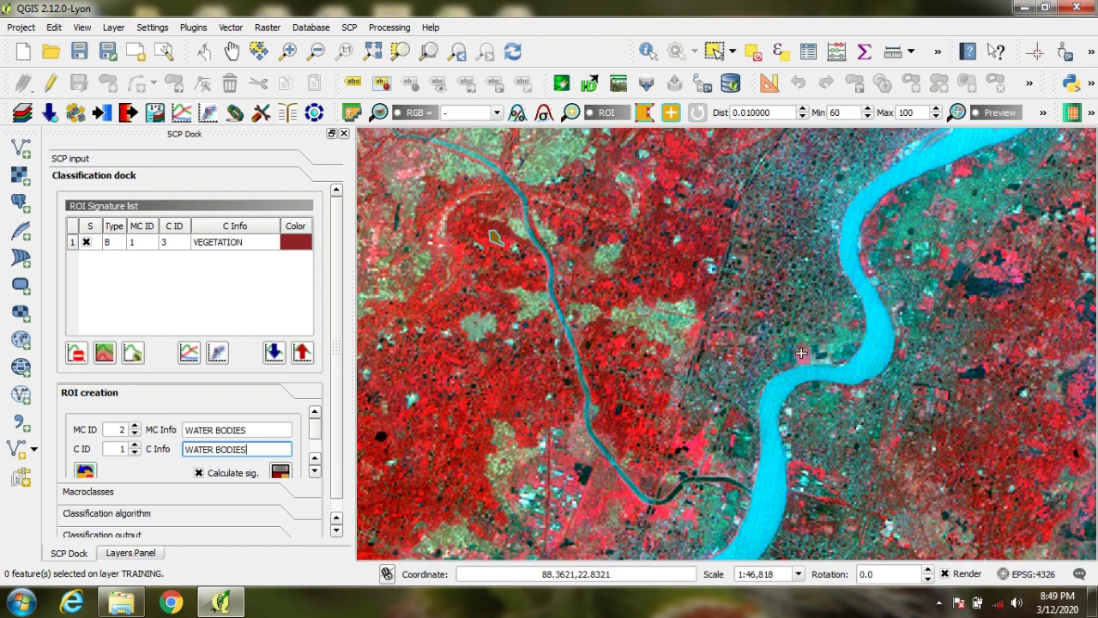
Step: Draw a small WATER BODIES ROI polygon inside the bend of the wide cyan river and save it to the training input
{"action": "left_click", "coordinate": [643, 113]}
{"action": "left_click", "coordinate": [862, 347]}
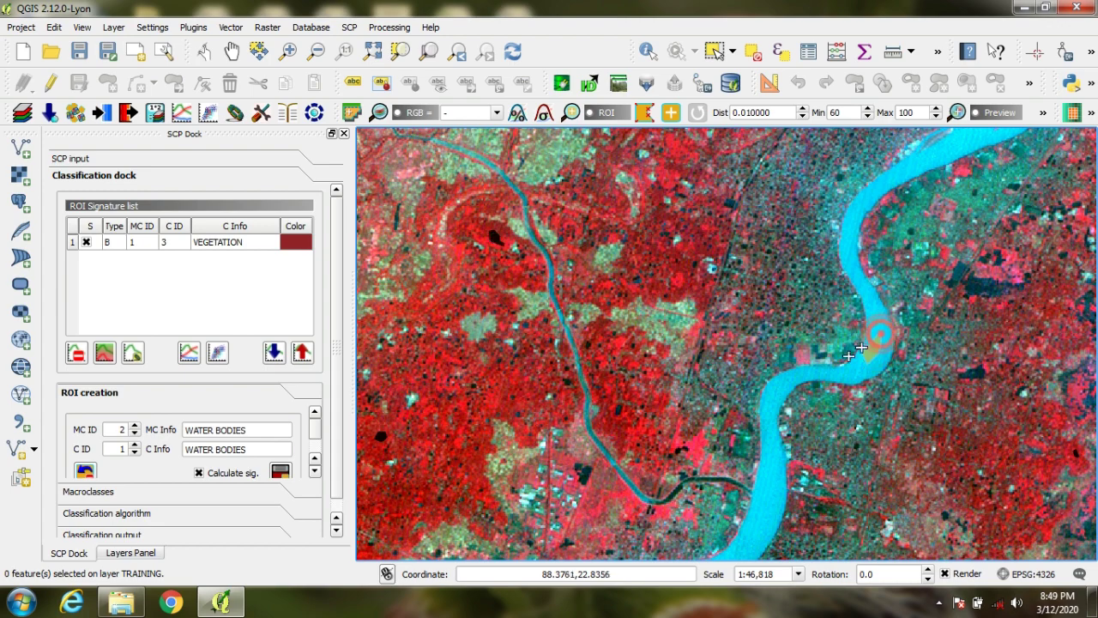
{"action": "left_click", "coordinate": [281, 471]}
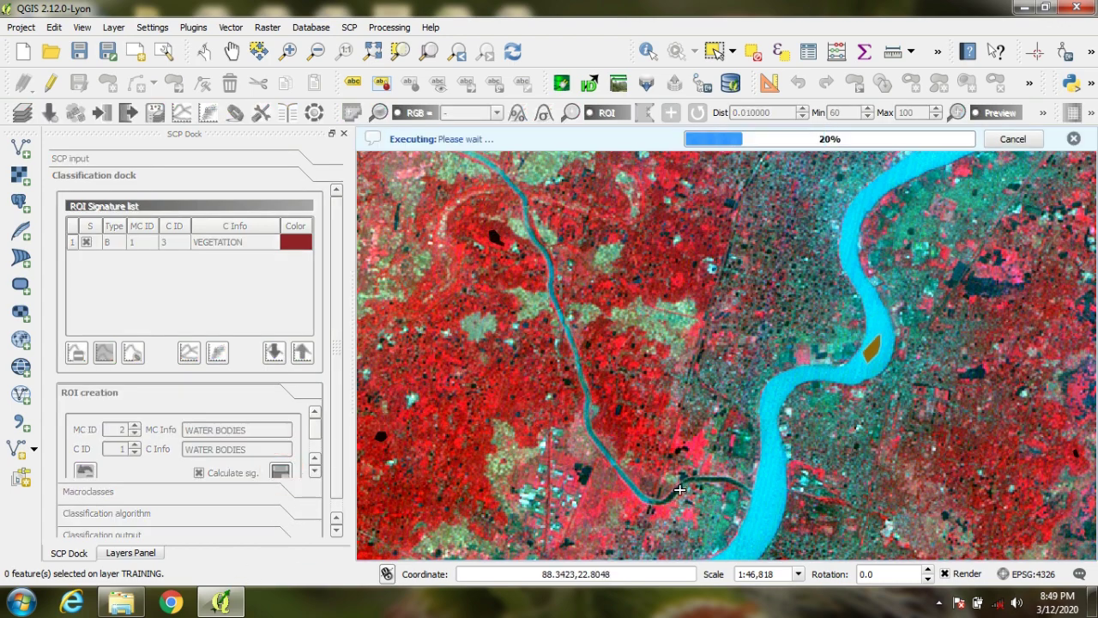
Step: Draw a second WATER BODIES ROI polygon on the dark stretch of the narrow stream west of the river and save it to the training input
{"action": "left_click", "coordinate": [287, 52]}
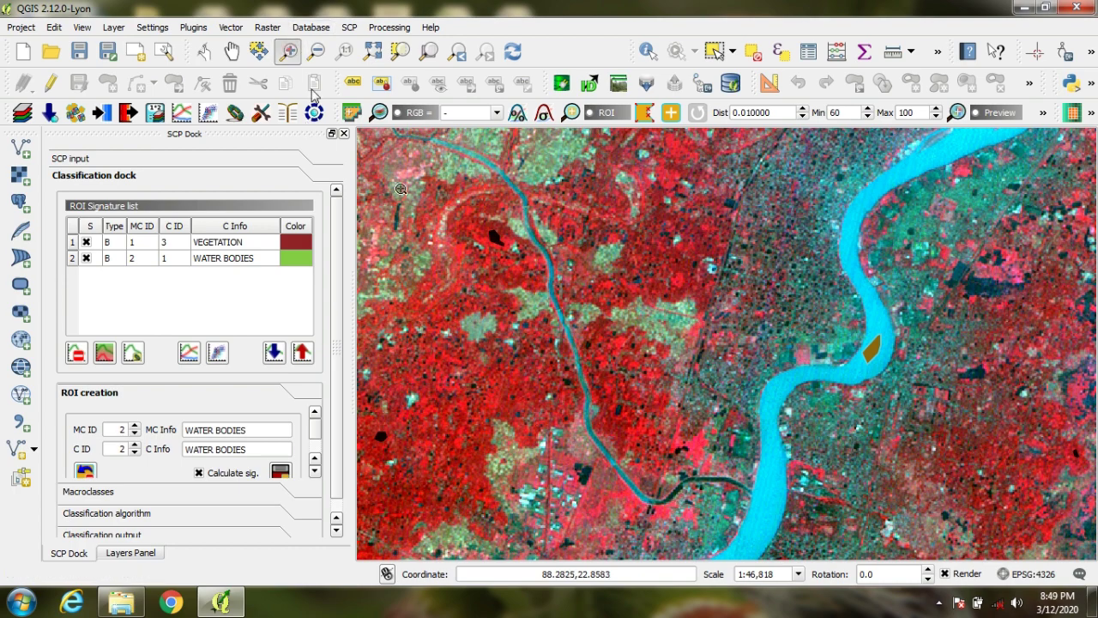
{"action": "left_click_drag", "start_coordinate": [653, 463], "coordinate": [700, 511]}
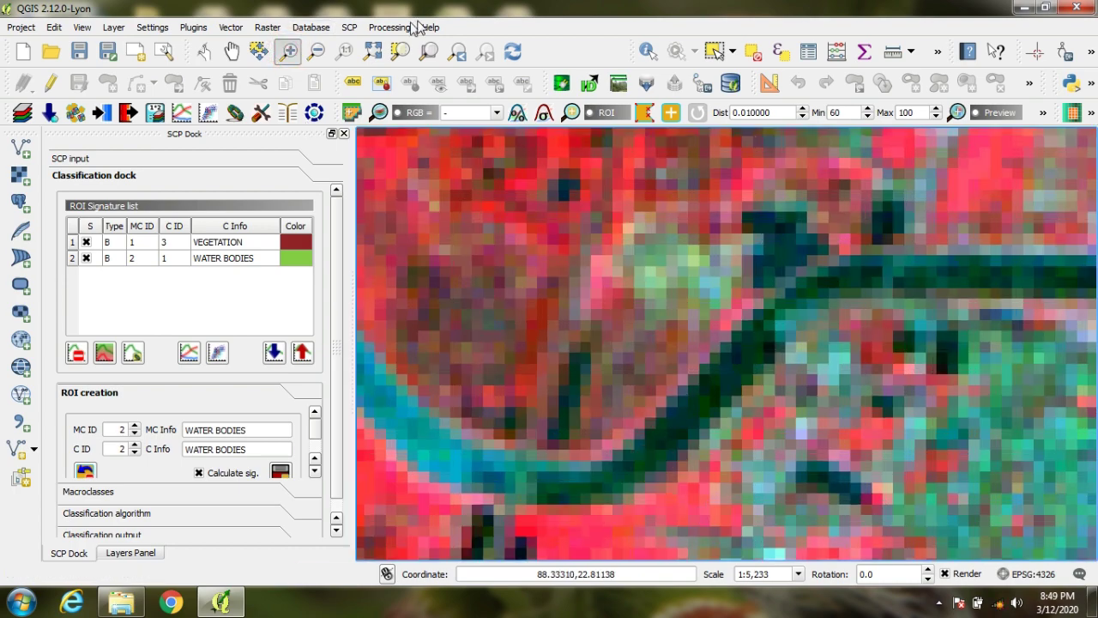
{"action": "left_click", "coordinate": [644, 113]}
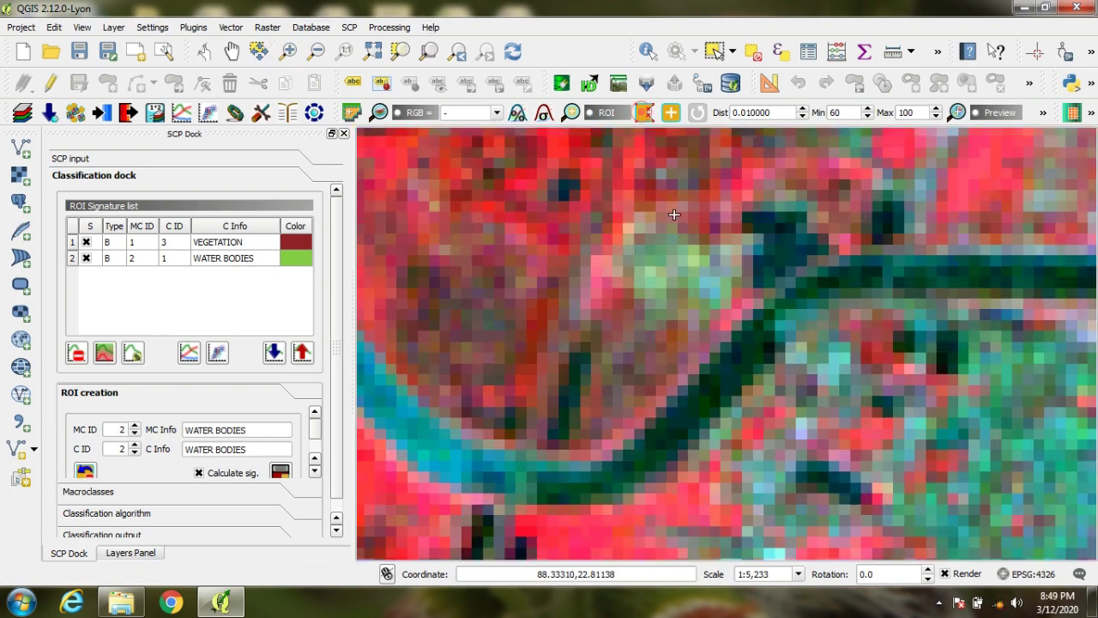
{"action": "left_click", "coordinate": [723, 369]}
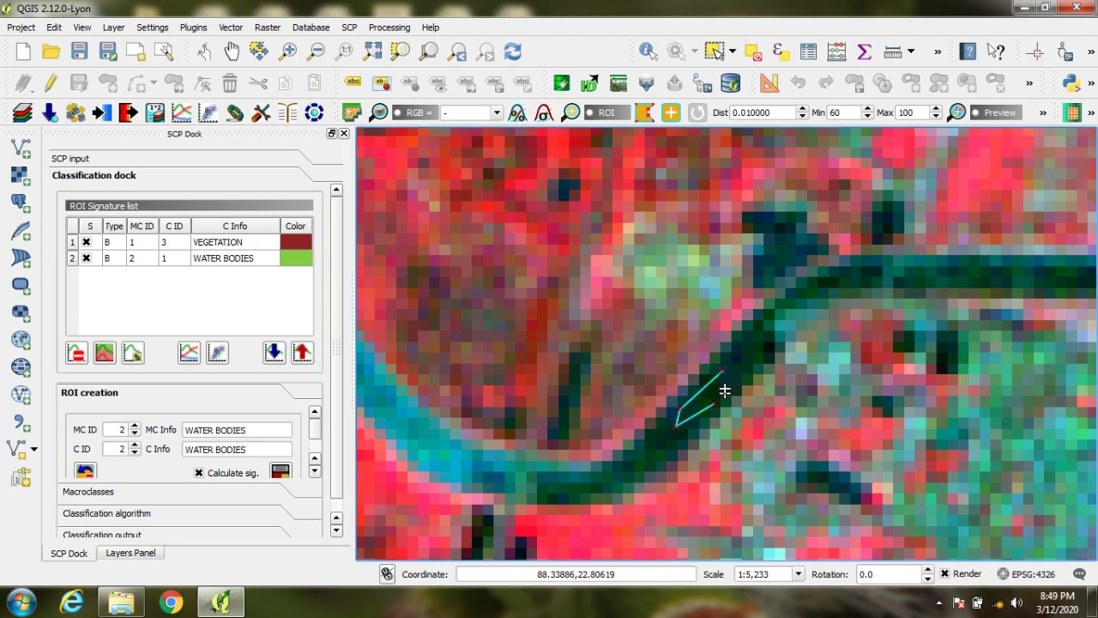
{"action": "left_click", "coordinate": [279, 473]}
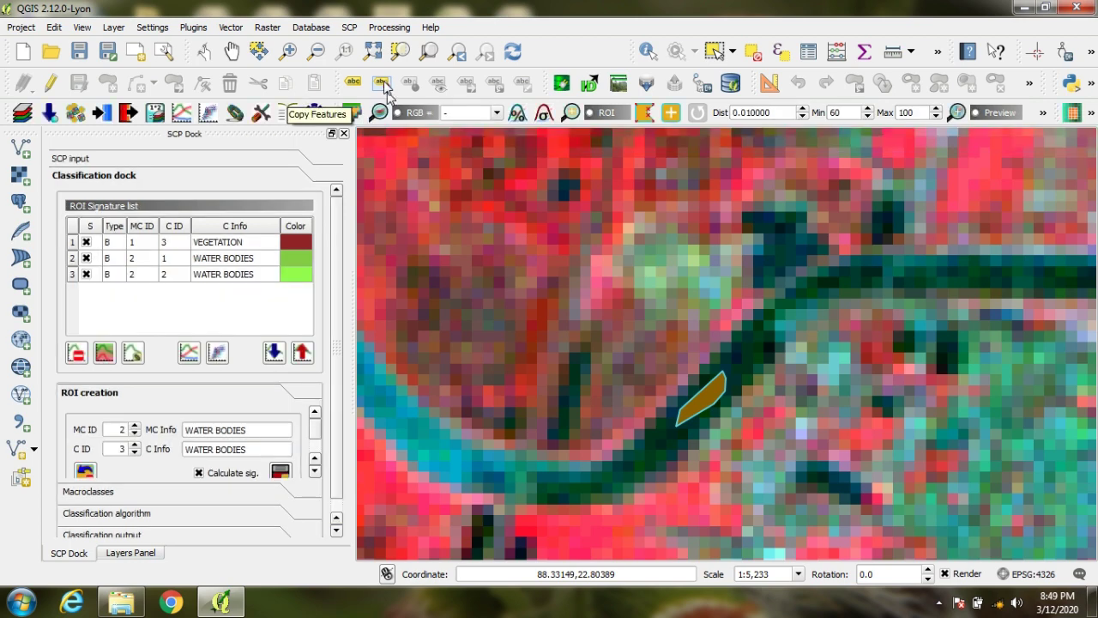
Step: Draw a third WATER BODIES ROI polygon on the dark blue water patch east of the main river and save it to the training input
{"action": "left_click", "coordinate": [371, 51]}
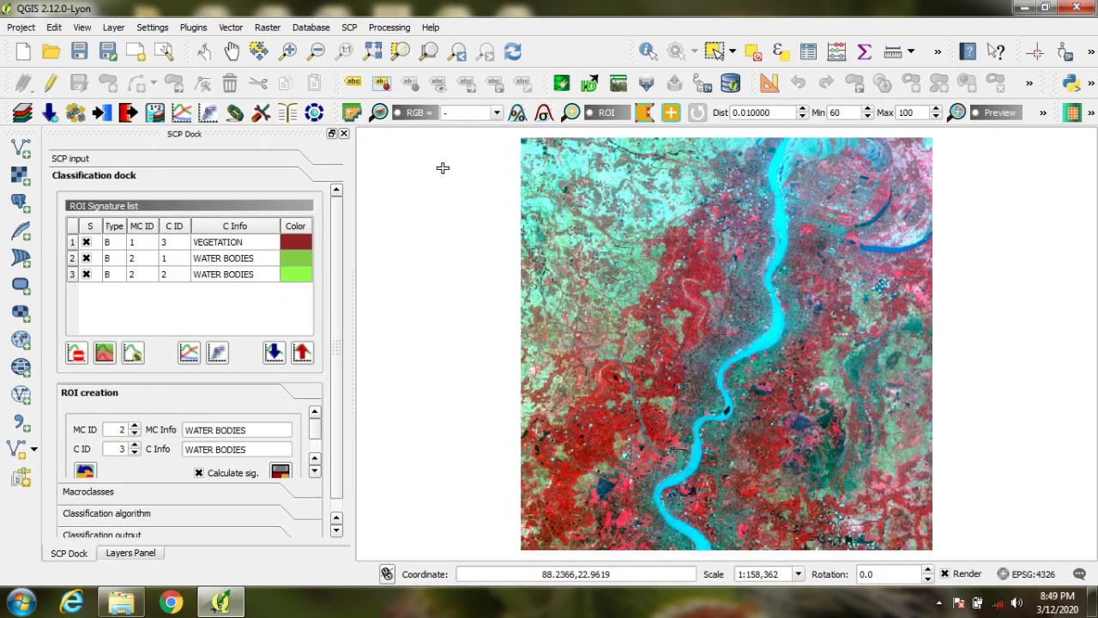
{"action": "left_click", "coordinate": [288, 51]}
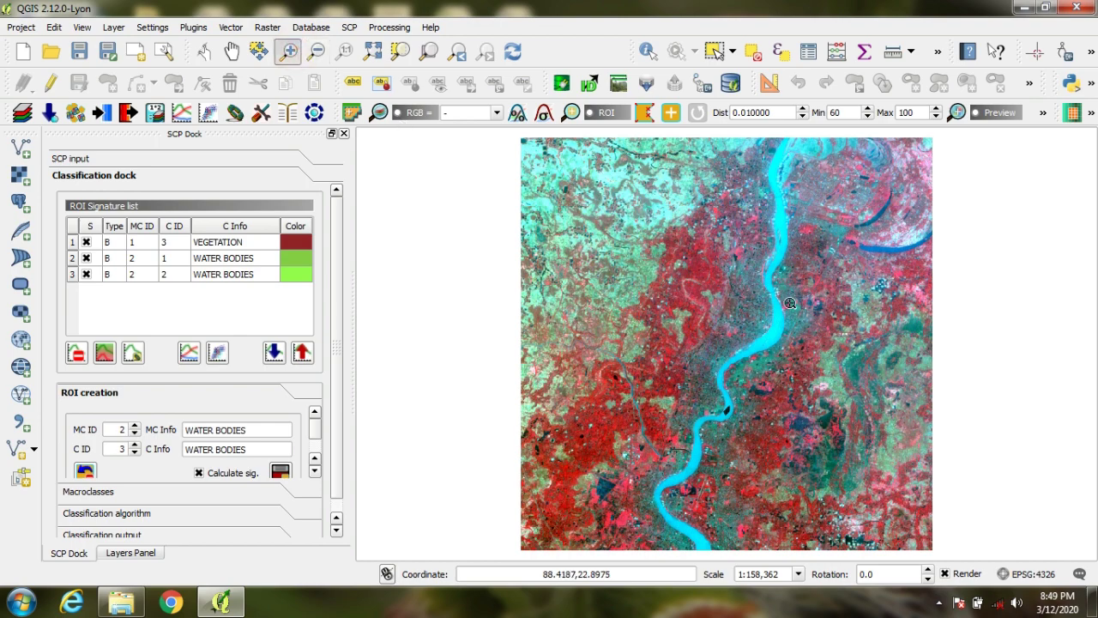
{"action": "left_click_drag", "start_coordinate": [777, 283], "coordinate": [846, 326]}
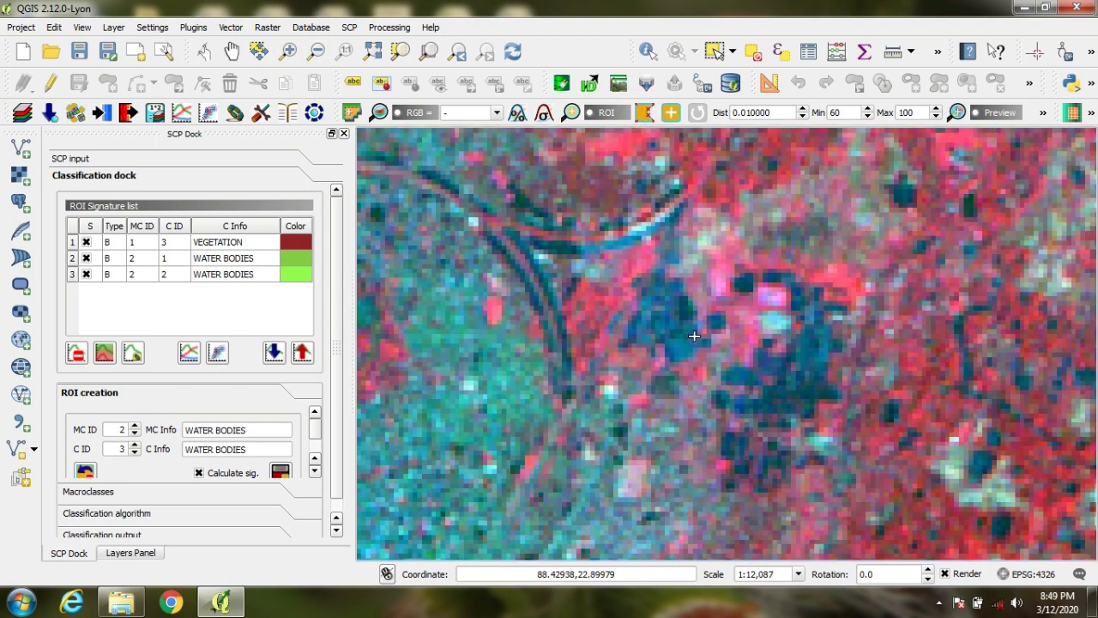
{"action": "left_click", "coordinate": [677, 345]}
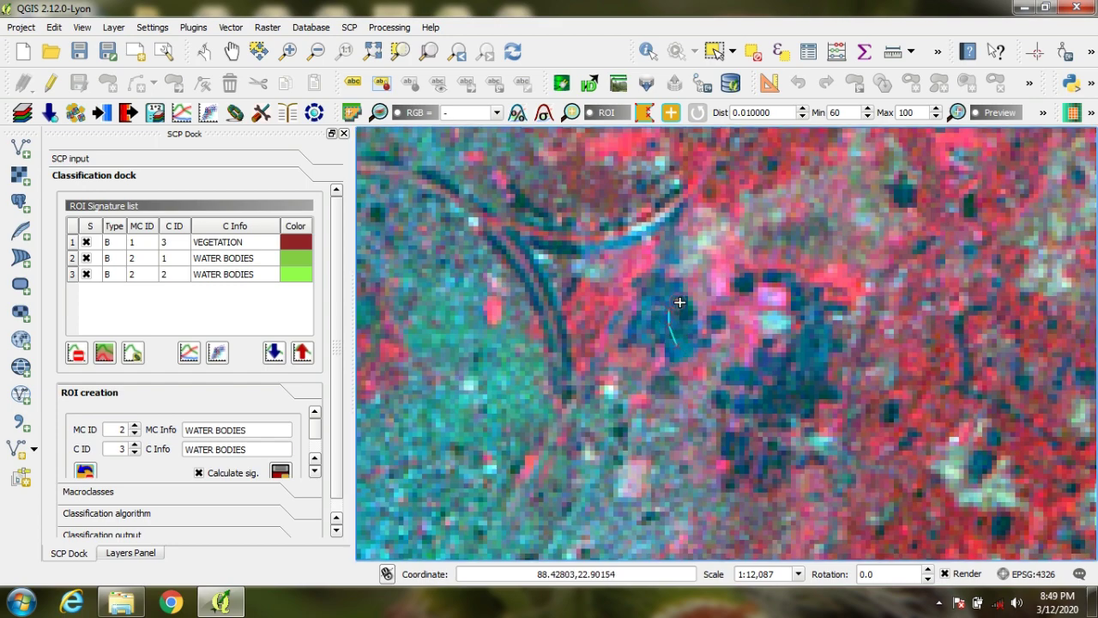
{"action": "left_click", "coordinate": [679, 302]}
{"action": "left_click", "coordinate": [686, 311]}
{"action": "right_click", "coordinate": [687, 336]}
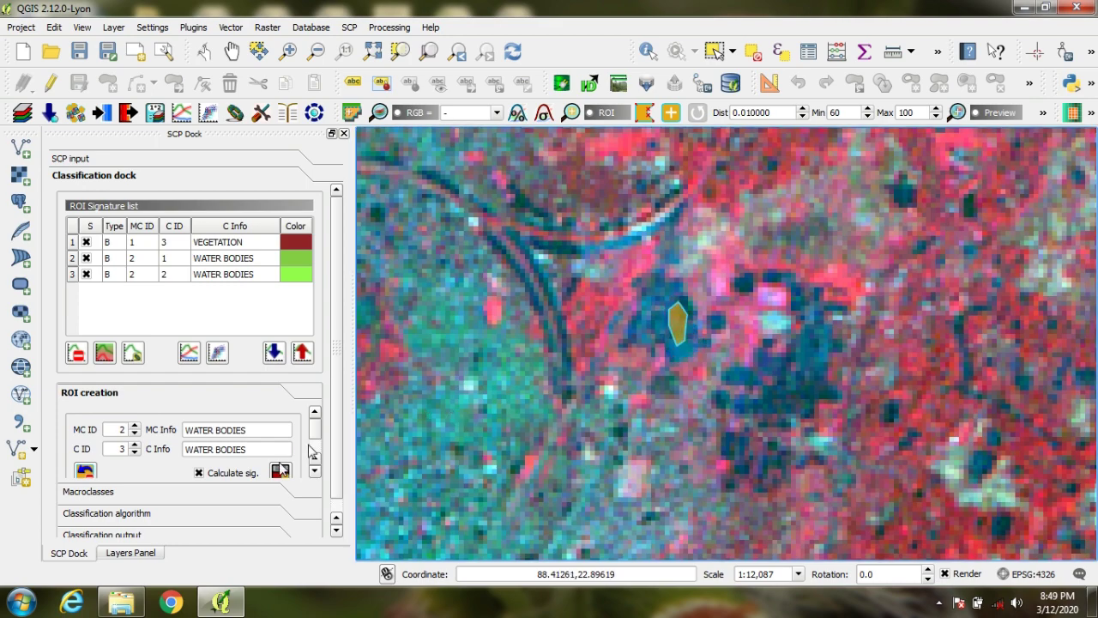
{"action": "left_click", "coordinate": [283, 470]}
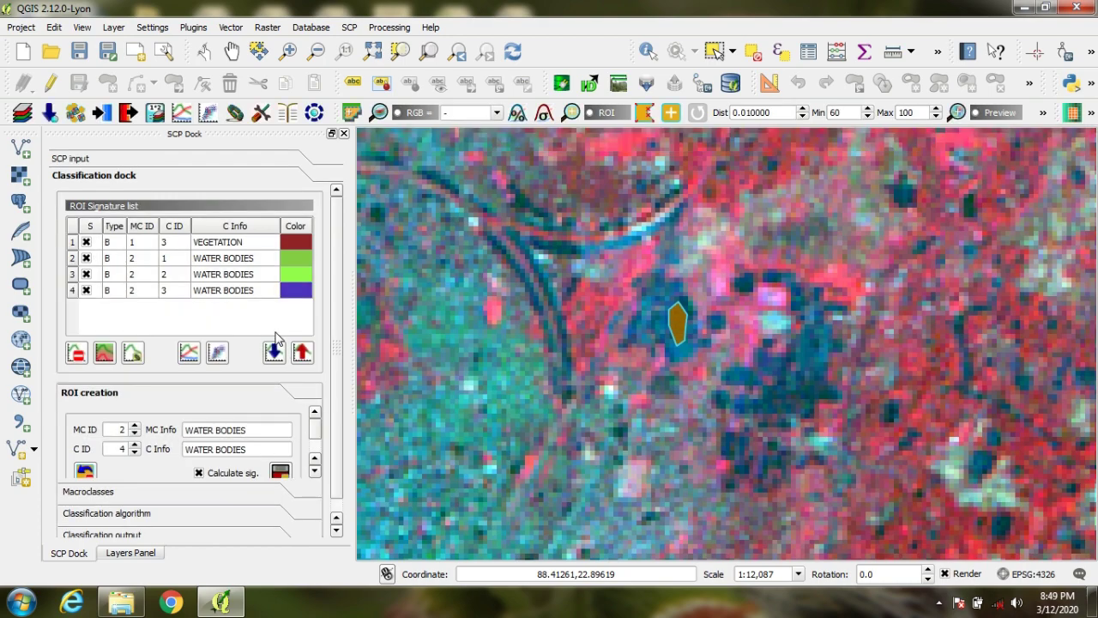
Step: Merge the three WATER BODIES signatures in the ROI Signature list into one signature
{"action": "left_click", "coordinate": [72, 257]}
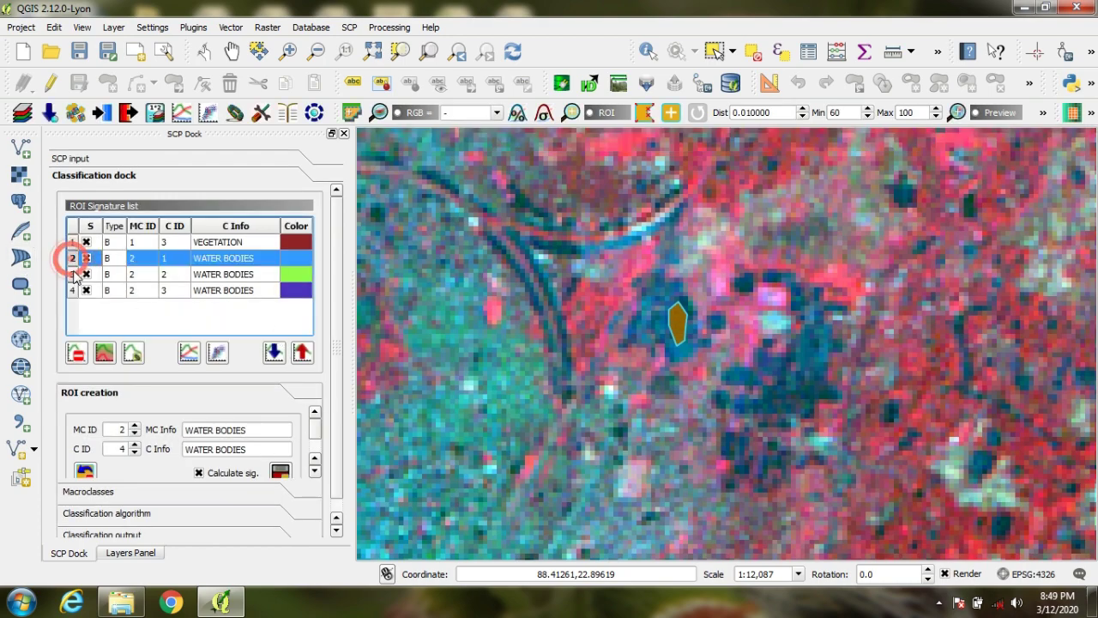
{"action": "left_click", "coordinate": [72, 274], "text": "shift"}
{"action": "left_click", "coordinate": [73, 290], "text": "shift"}
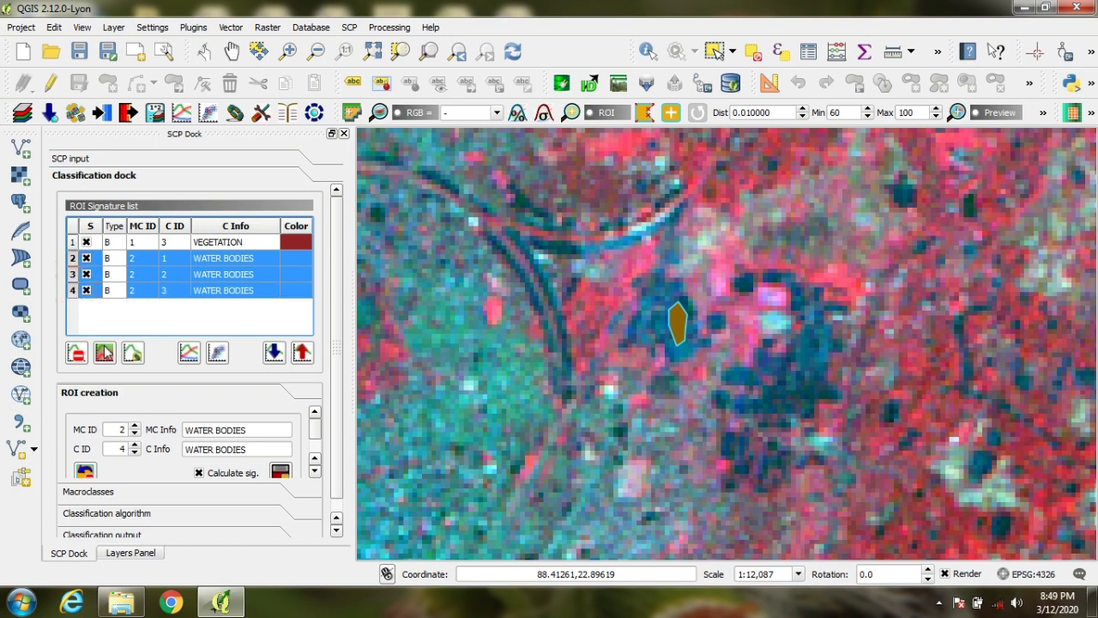
{"action": "left_click", "coordinate": [104, 351]}
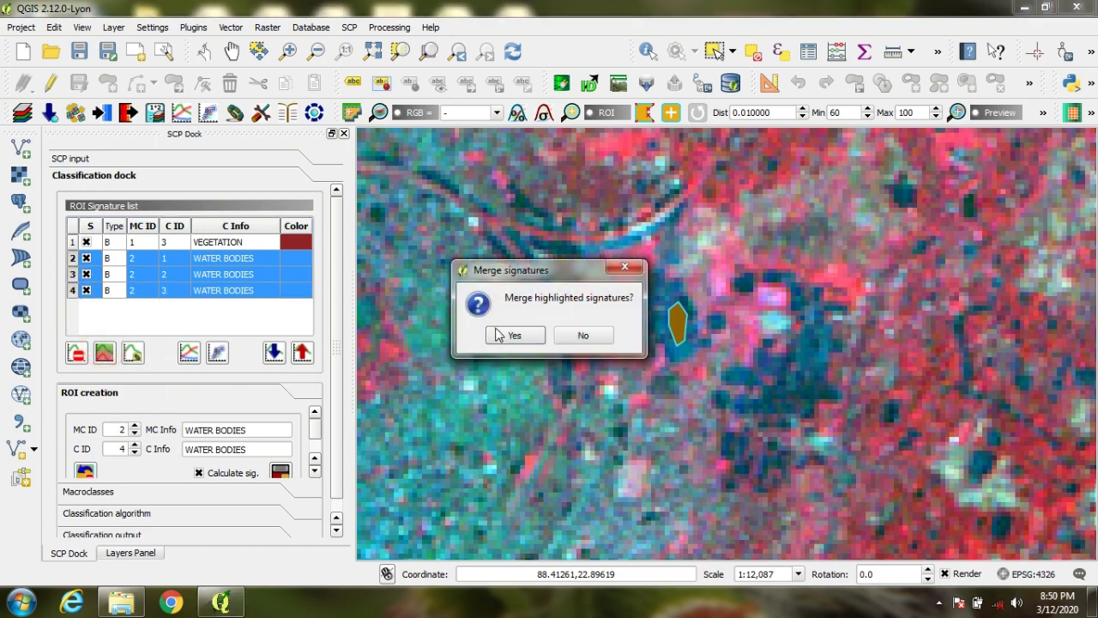
{"action": "left_click", "coordinate": [497, 337]}
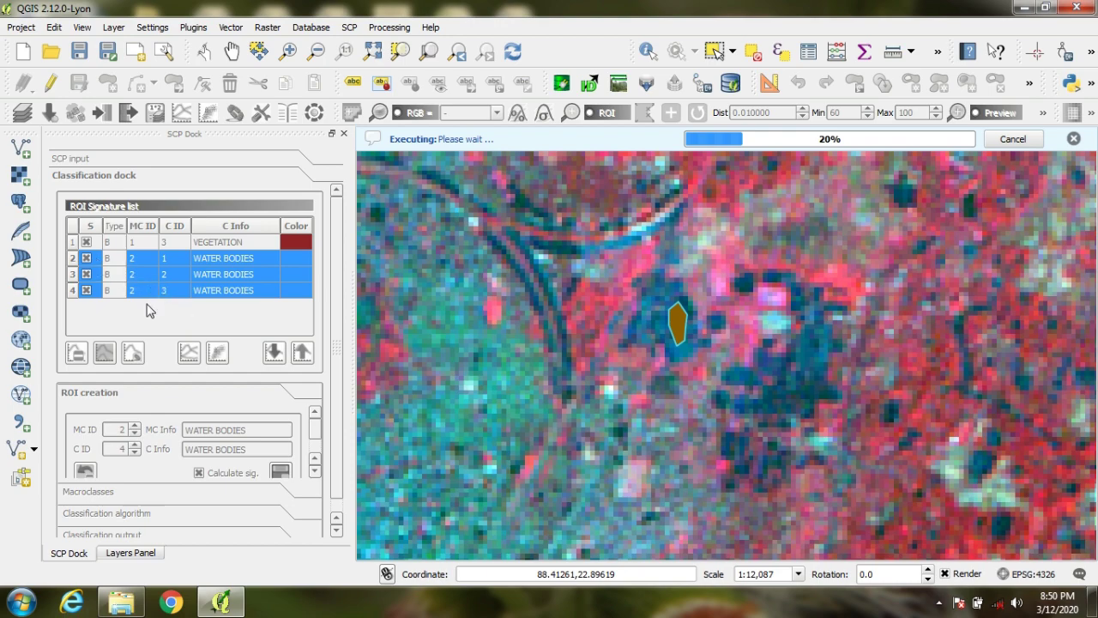
Step: Delete the three original WATER BODIES signatures from the ROI Signature list, keeping the merged one
{"action": "left_click", "coordinate": [73, 291]}
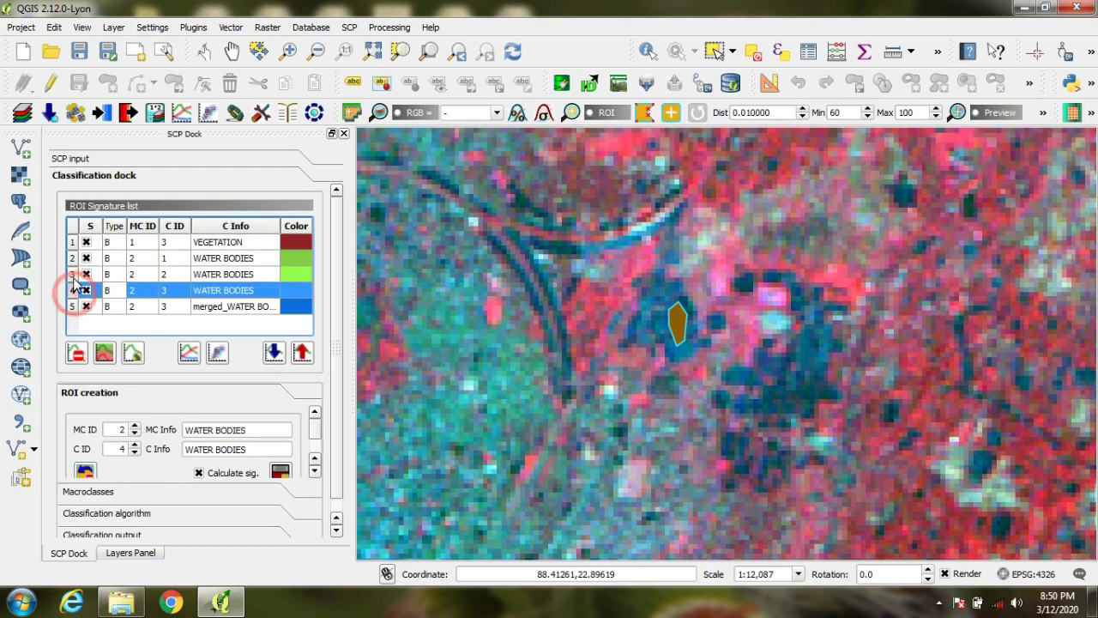
{"action": "left_click", "coordinate": [73, 274], "text": "ctrl"}
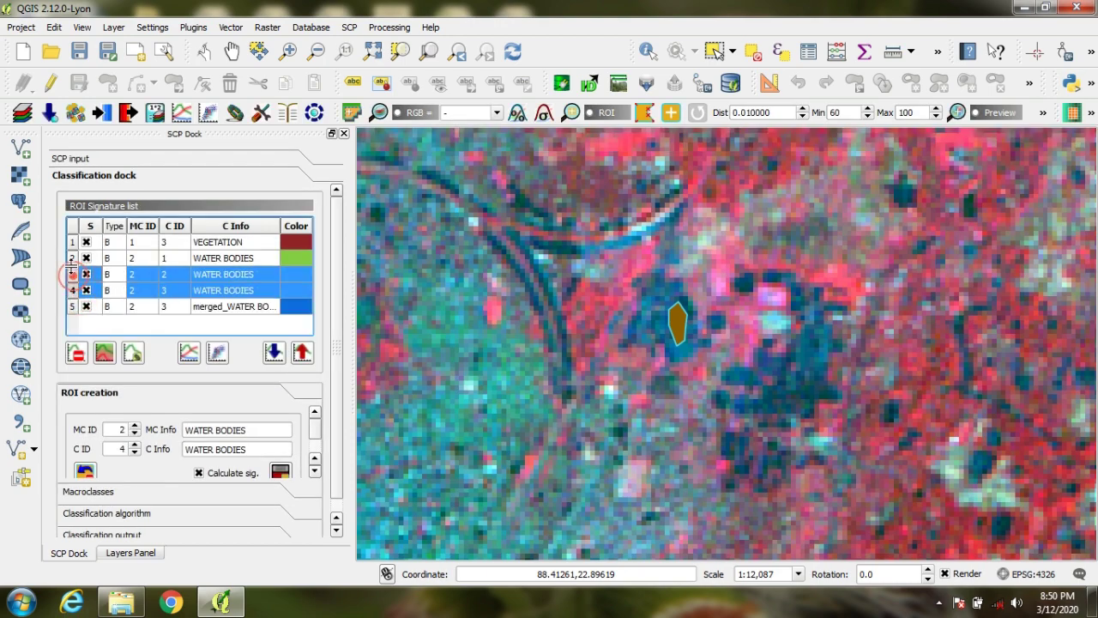
{"action": "left_click", "coordinate": [76, 353]}
{"action": "left_click", "coordinate": [517, 334]}
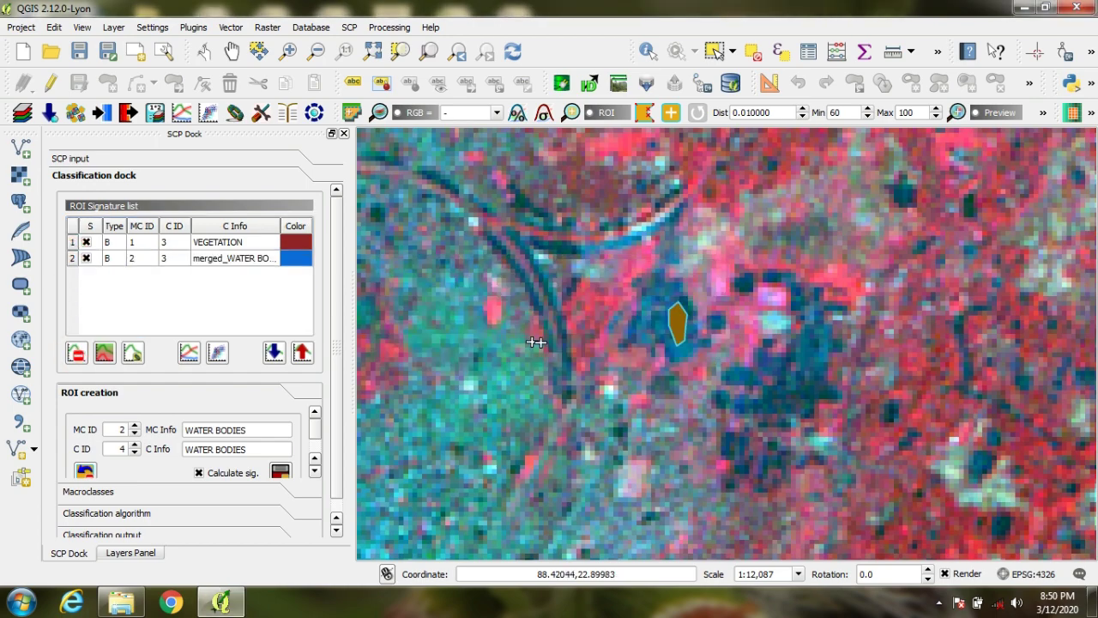
Step: Rename the merged water signature's C Info to WATER BODIES
{"action": "double_click", "coordinate": [228, 264]}
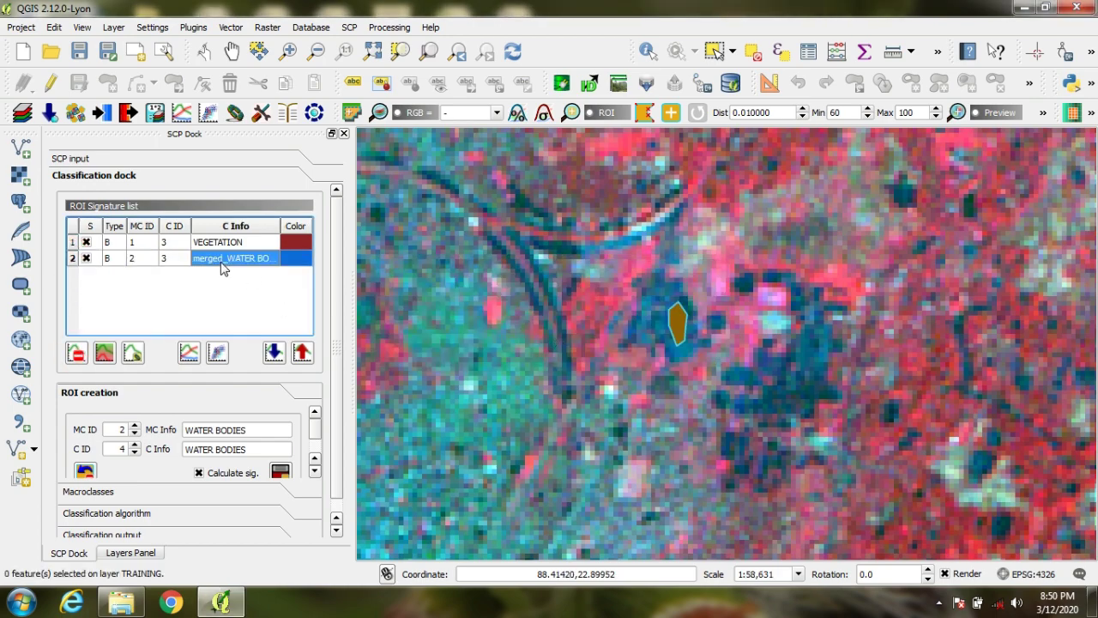
{"action": "left_click", "coordinate": [228, 263]}
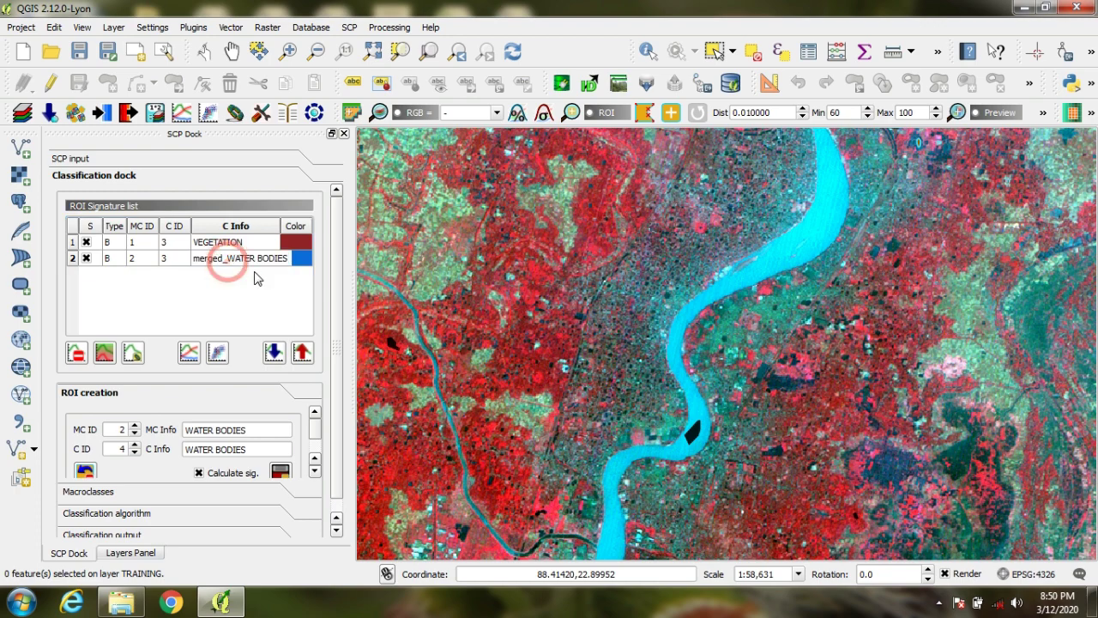
{"action": "key", "text": "BackSpace"}
{"action": "key", "text": "BackSpace"}
{"action": "key", "text": "BackSpace"}
{"action": "key", "text": "BackSpace"}
{"action": "key", "text": "BackSpace"}
{"action": "key", "text": "BackSpace"}
{"action": "key", "text": "BackSpace"}
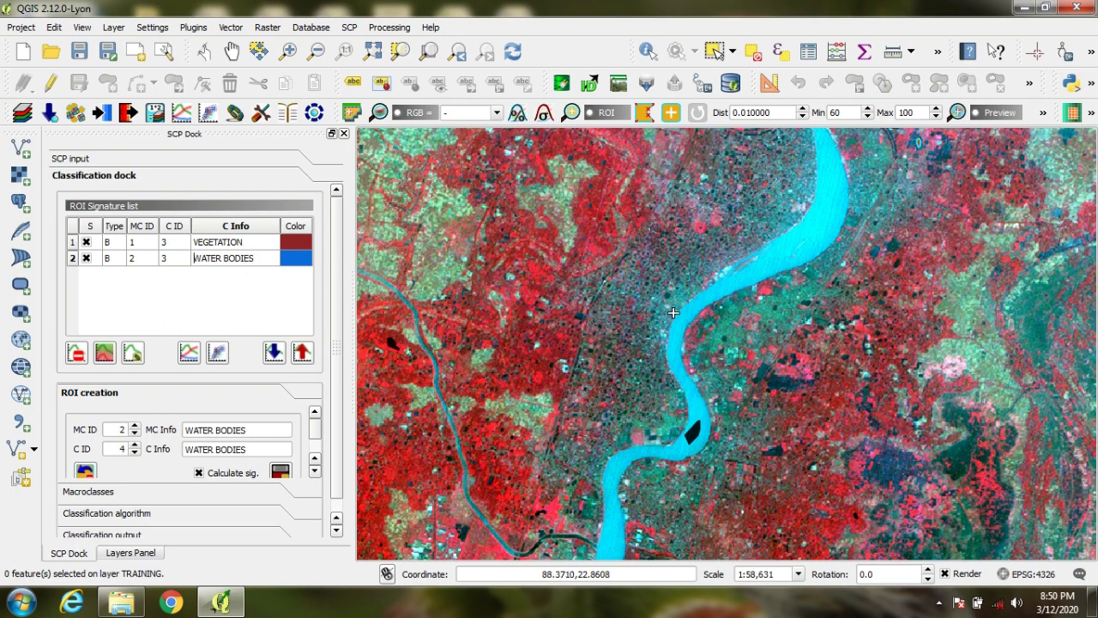
Step: Set the ROI creation values to MC ID 3 and C ID 1, with BUA as both MC Info and C Info
{"action": "double_click", "coordinate": [114, 429]}
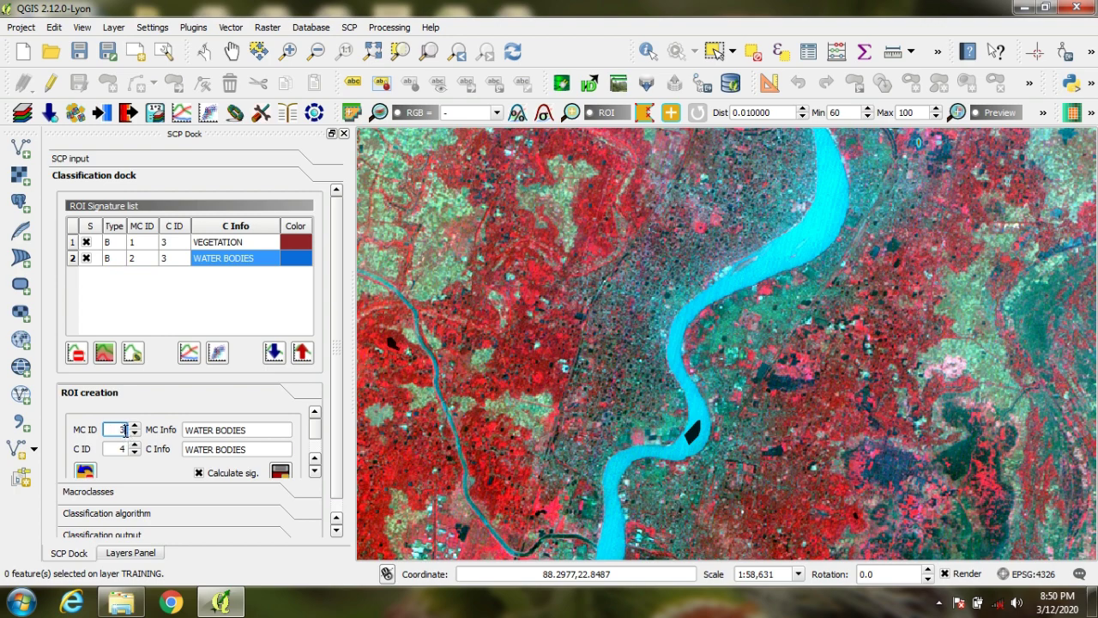
{"action": "double_click", "coordinate": [121, 449]}
{"action": "triple_click", "coordinate": [254, 432]}
{"action": "type", "text": "s"}
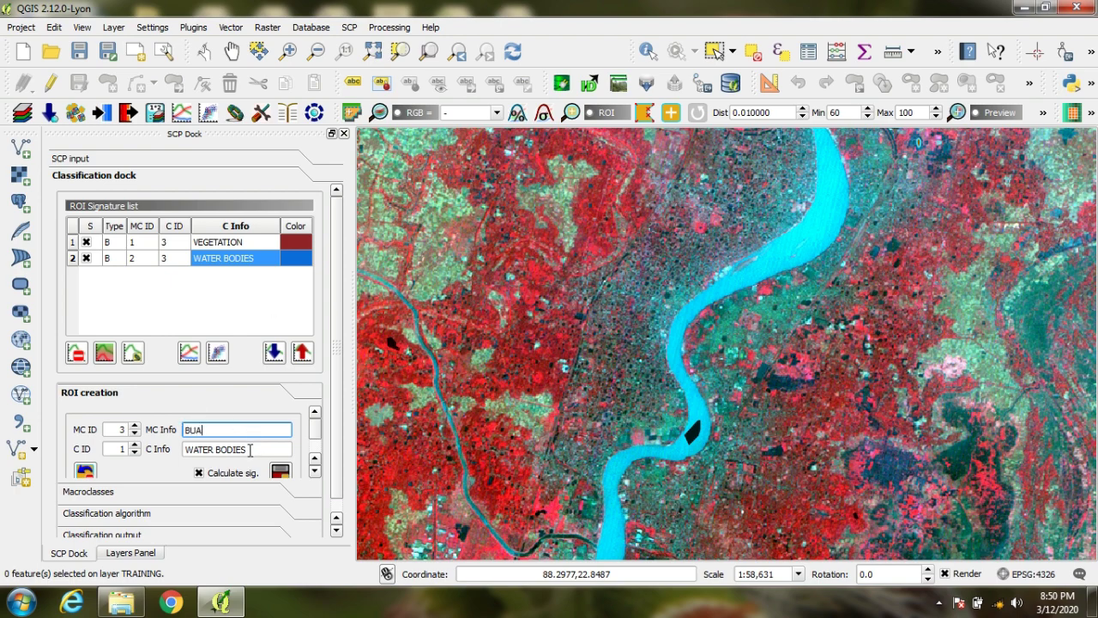
{"action": "triple_click", "coordinate": [248, 449]}
{"action": "key", "text": "BackSpace"}
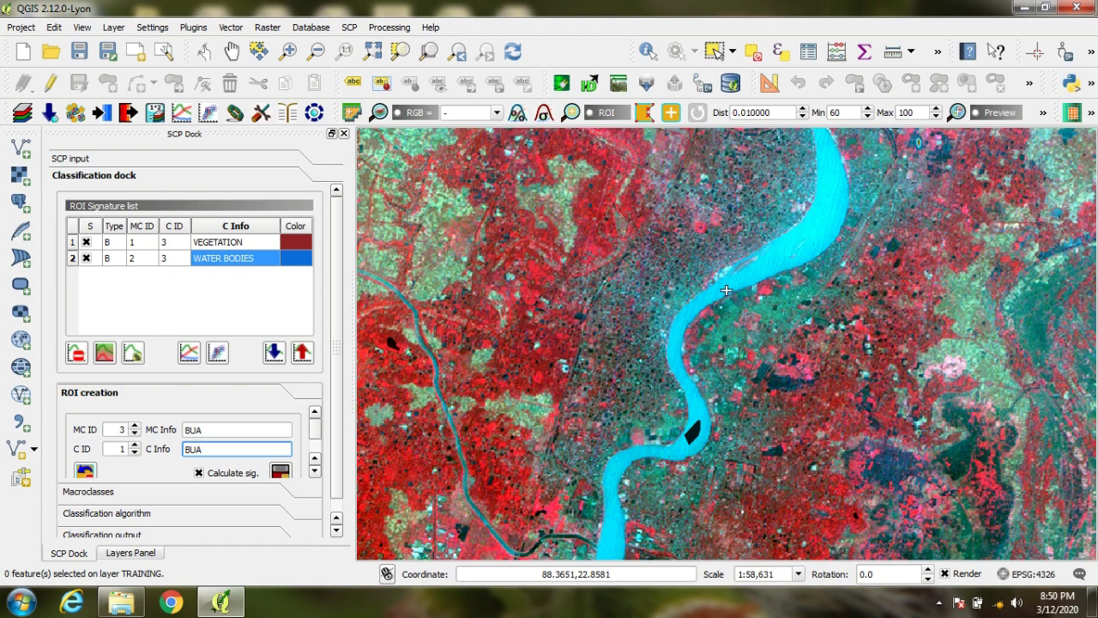
Step: Draw a small BUA ROI polygon on the built-up area just west of the main river's bend and save it to the training input
{"action": "scroll", "coordinate": [655, 309], "scroll_direction": "up", "scroll_amount": 1}
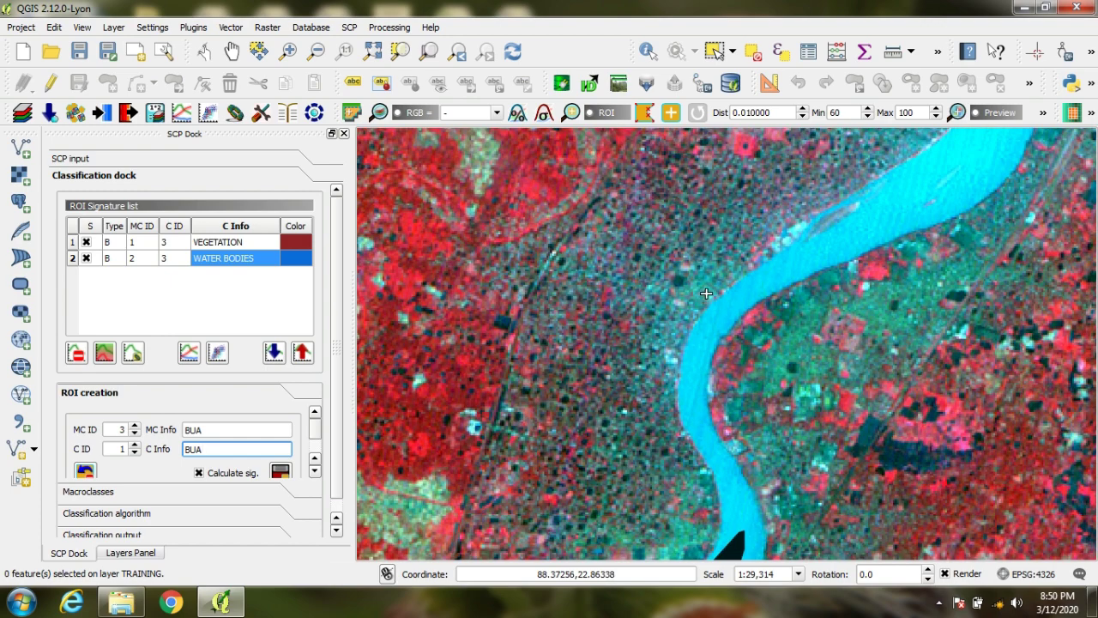
{"action": "scroll", "coordinate": [708, 291], "scroll_direction": "up", "scroll_amount": 1}
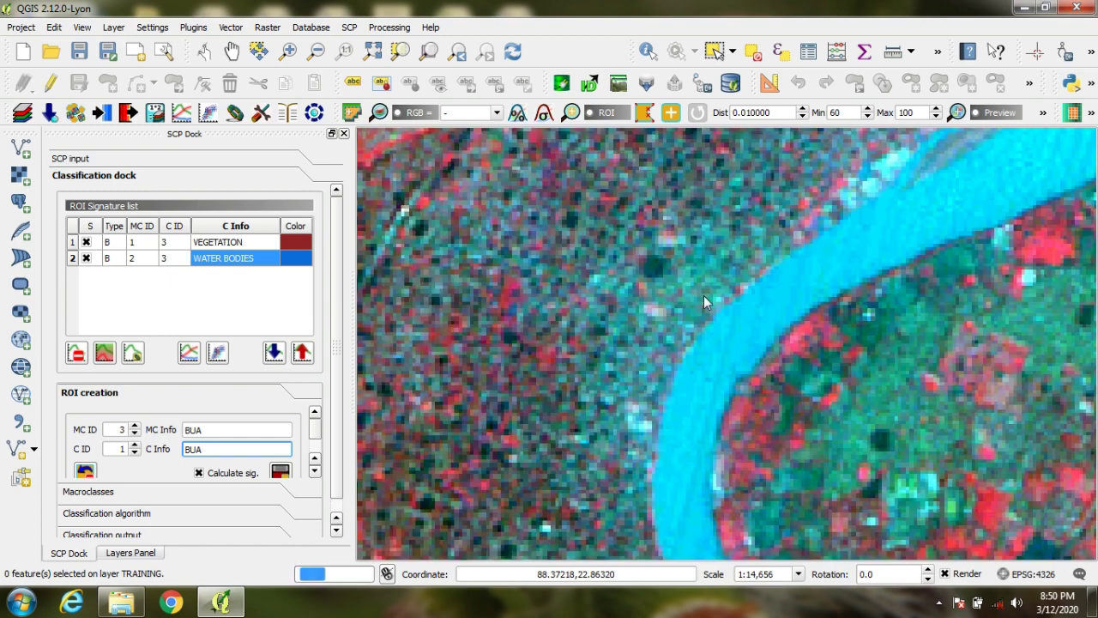
{"action": "left_click", "coordinate": [706, 270]}
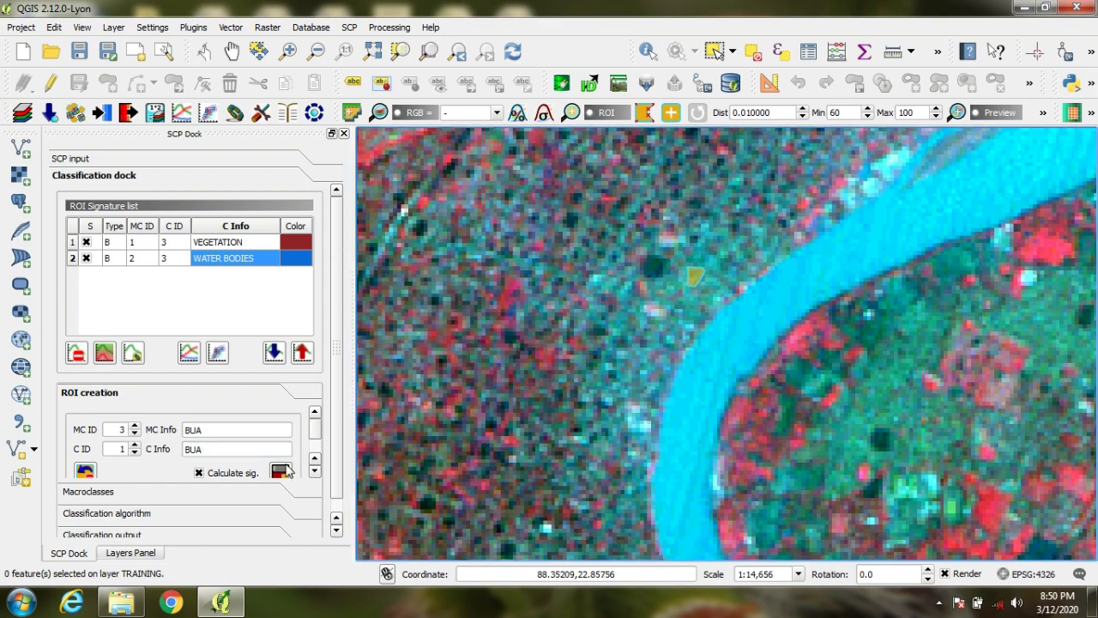
{"action": "left_click", "coordinate": [282, 470]}
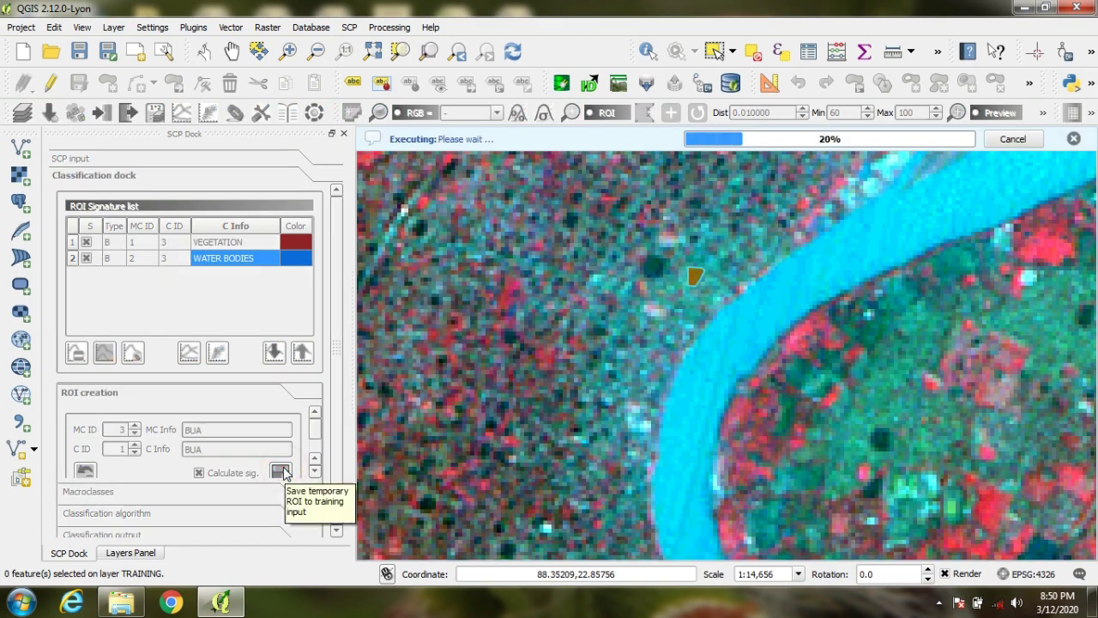
Step: Draw a second BUA ROI polygon around the bright cyan patch east of the river's northern stretch and save it to the training input
{"action": "left_click", "coordinate": [372, 50]}
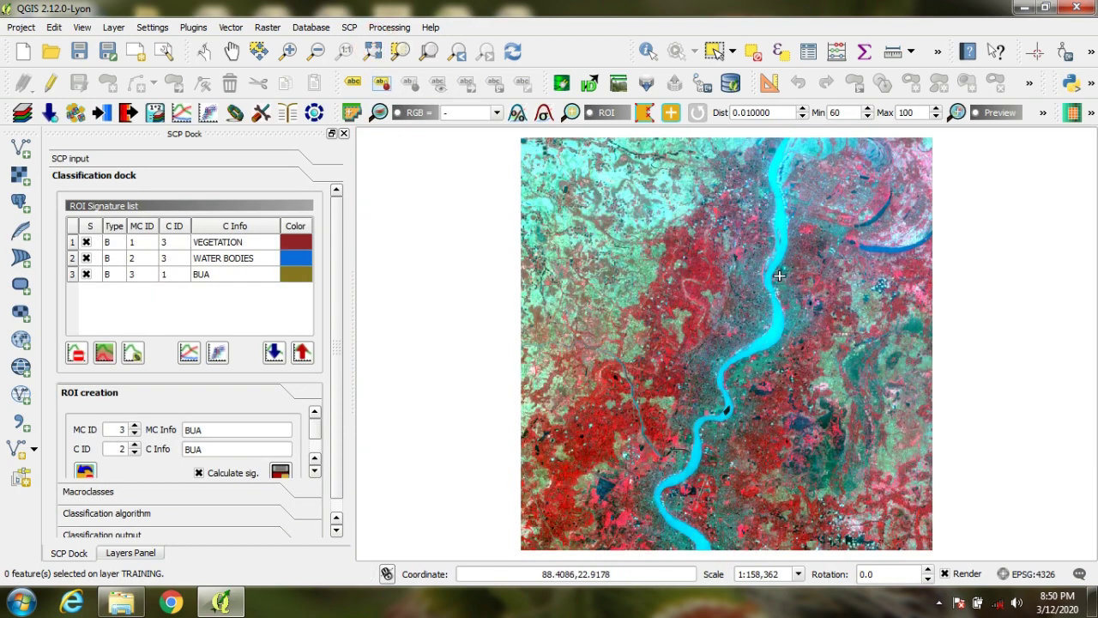
{"action": "left_click", "coordinate": [287, 51]}
{"action": "left_click", "coordinate": [762, 251]}
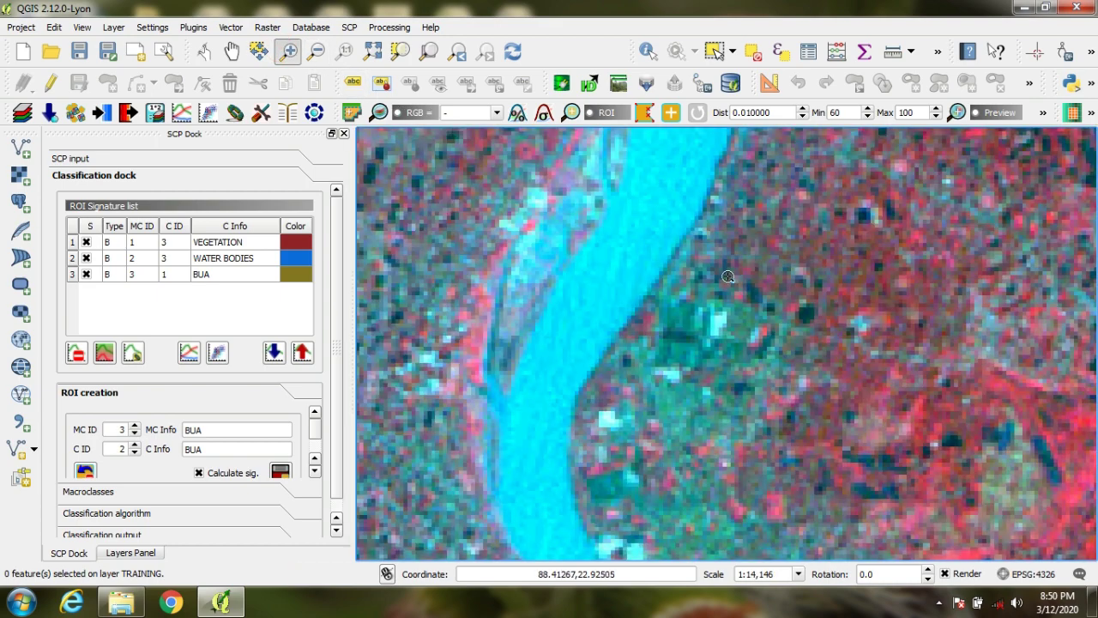
{"action": "left_click_drag", "start_coordinate": [691, 286], "coordinate": [780, 372]}
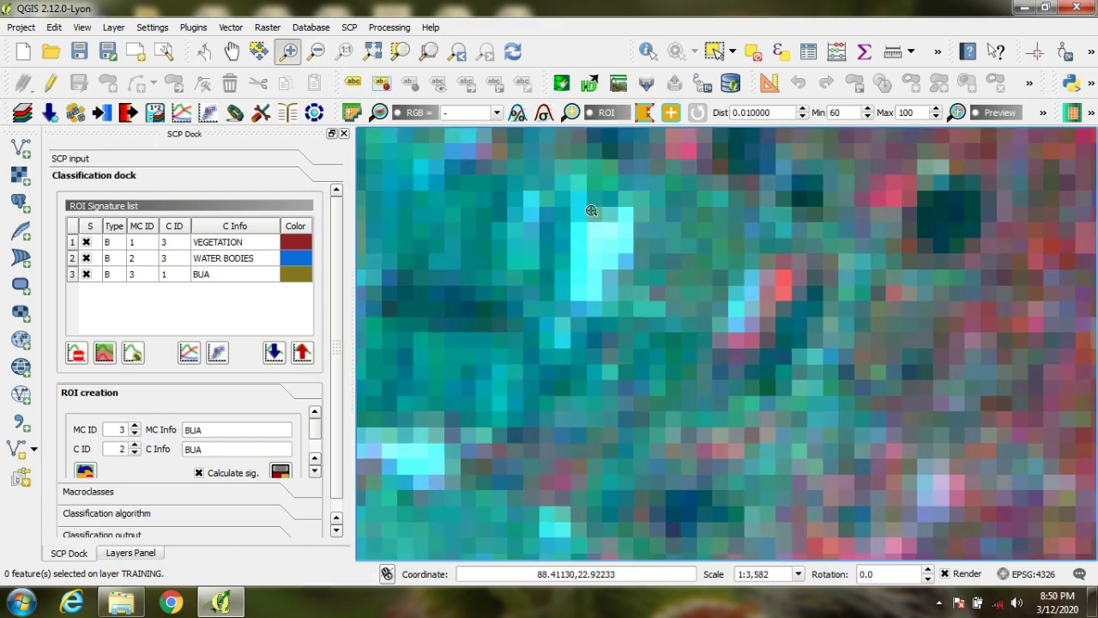
{"action": "left_click", "coordinate": [643, 113]}
{"action": "left_click", "coordinate": [598, 302]}
{"action": "left_click", "coordinate": [589, 305]}
{"action": "left_click", "coordinate": [549, 269]}
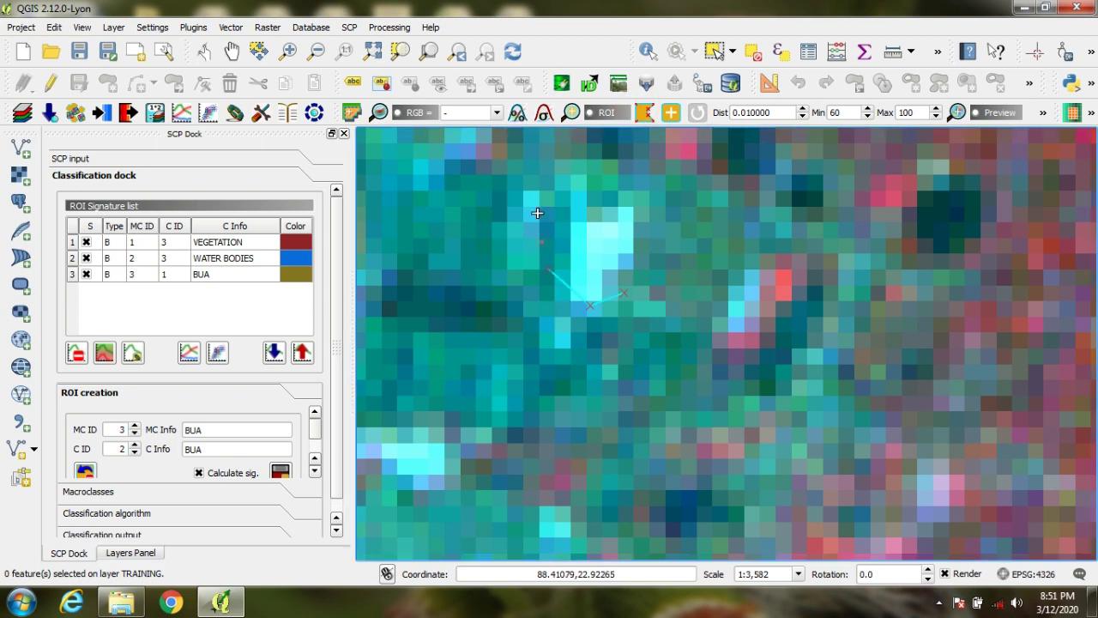
{"action": "left_click", "coordinate": [537, 228]}
{"action": "left_click", "coordinate": [557, 185]}
{"action": "left_click", "coordinate": [591, 178]}
{"action": "left_click", "coordinate": [623, 192]}
{"action": "left_click", "coordinate": [626, 230]}
{"action": "left_click", "coordinate": [625, 256]}
{"action": "right_click", "coordinate": [626, 283]}
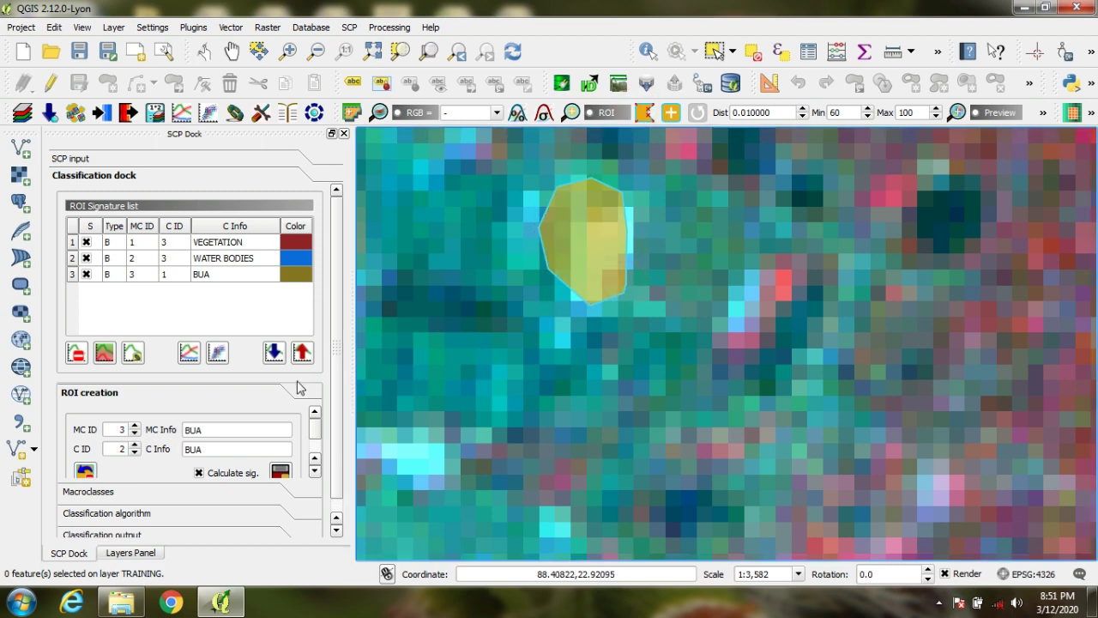
{"action": "left_click", "coordinate": [289, 473]}
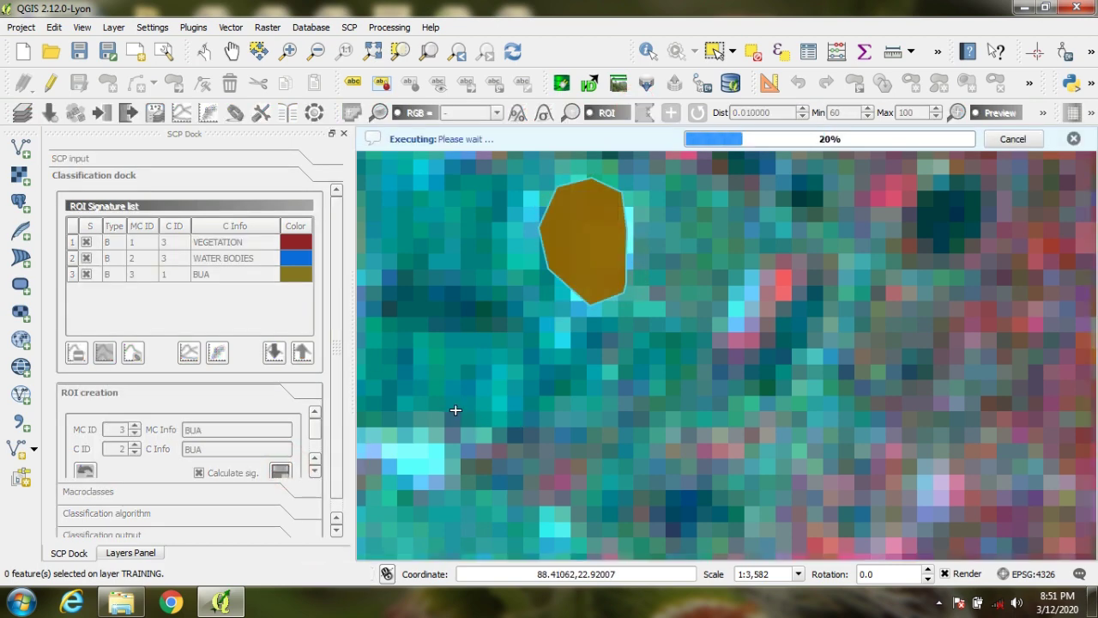
Step: Draw a third BUA ROI polygon on the bright patch southwest of the river near the image's southern edge and save it to the training input
{"action": "left_click", "coordinate": [375, 54]}
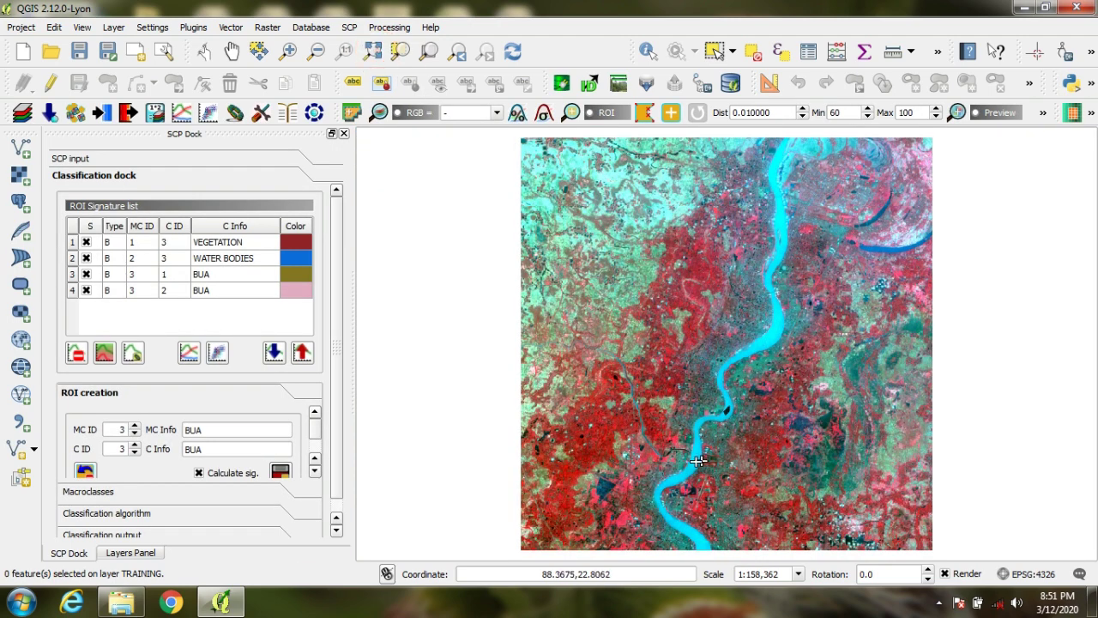
{"action": "left_click", "coordinate": [288, 51]}
{"action": "left_click_drag", "start_coordinate": [668, 533], "coordinate": [695, 549]}
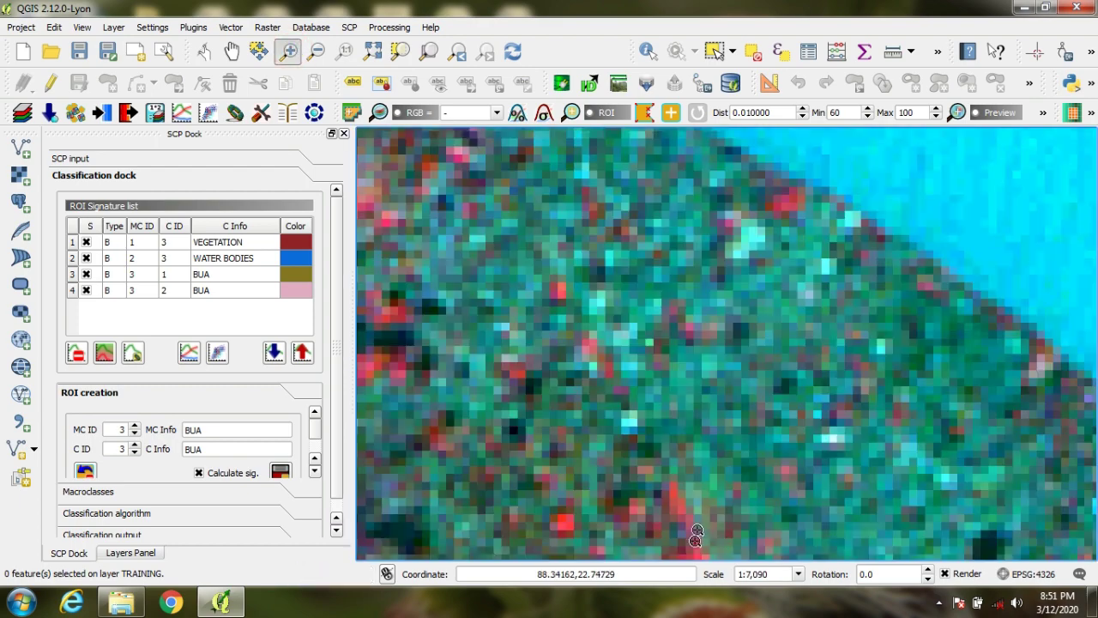
{"action": "left_click", "coordinate": [643, 113]}
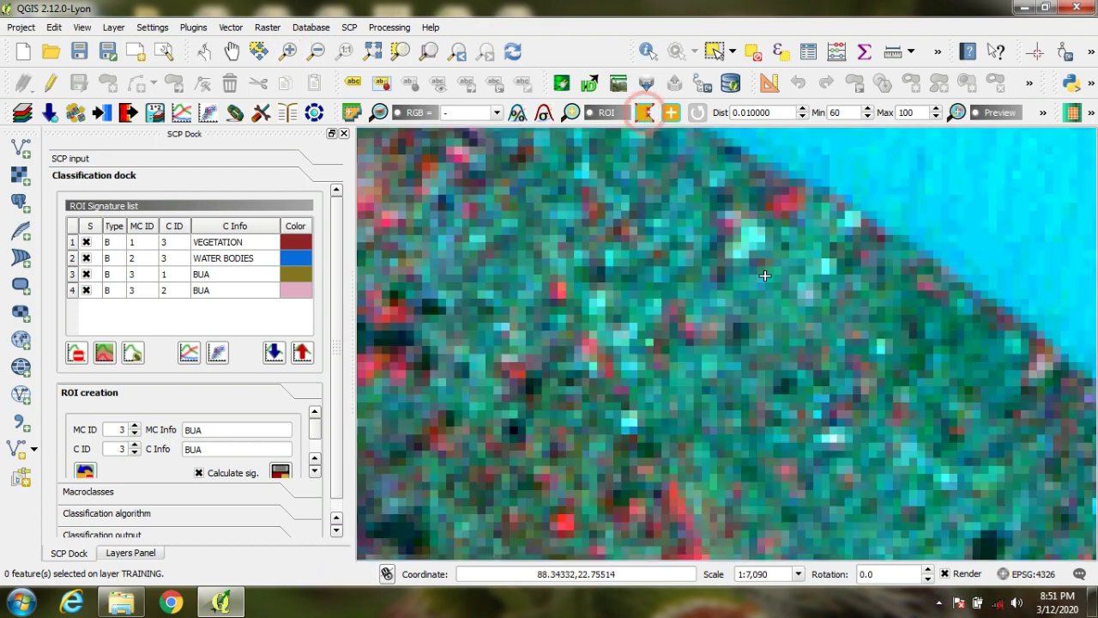
{"action": "left_click", "coordinate": [752, 253]}
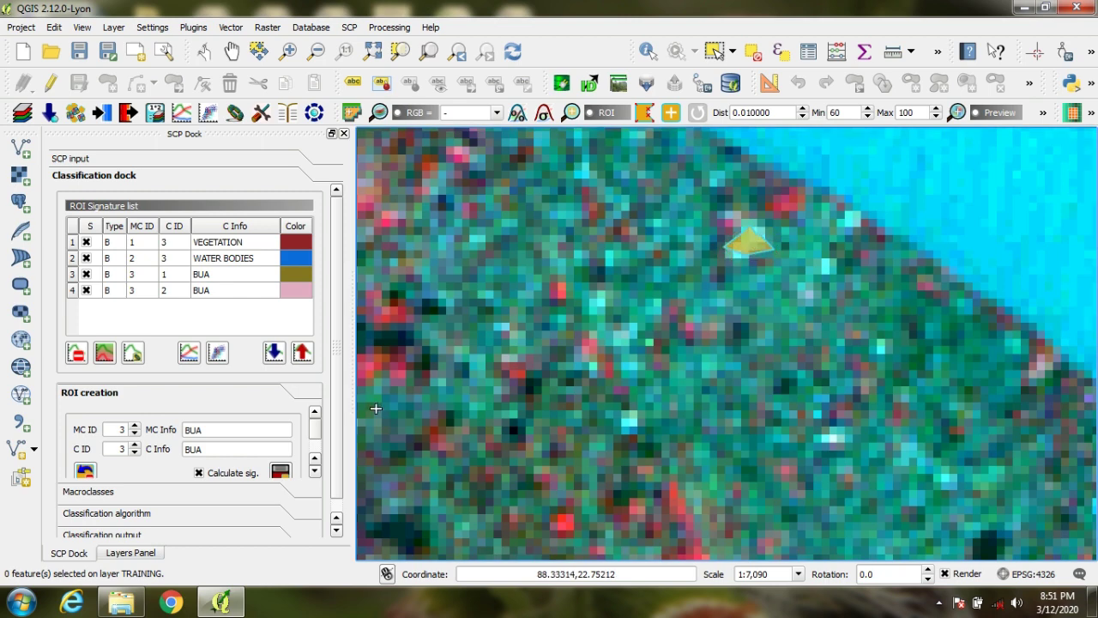
{"action": "left_click", "coordinate": [279, 470]}
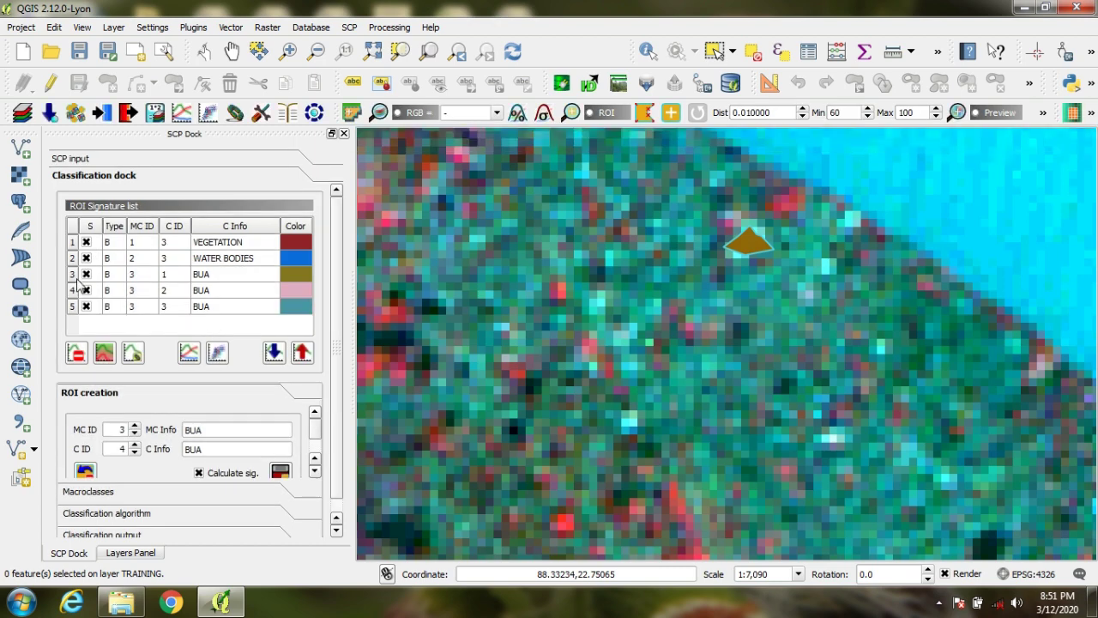
Step: Merge the three BUA signatures in the ROI Signature list into one signature
{"action": "left_click_drag", "start_coordinate": [73, 274], "coordinate": [69, 302]}
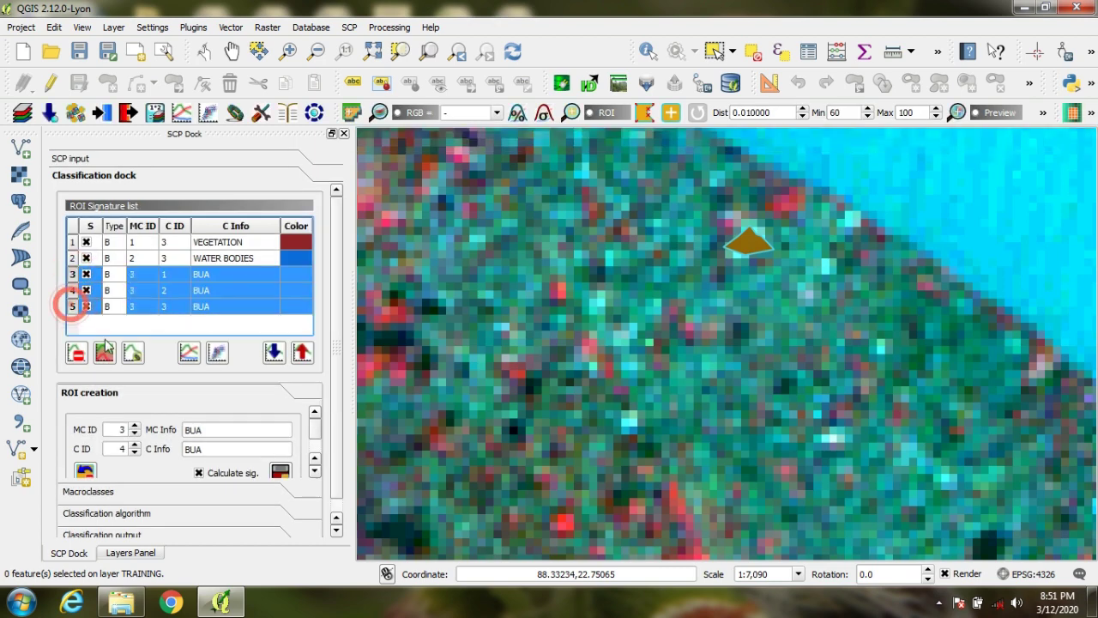
{"action": "left_click", "coordinate": [103, 352]}
{"action": "left_click", "coordinate": [512, 334]}
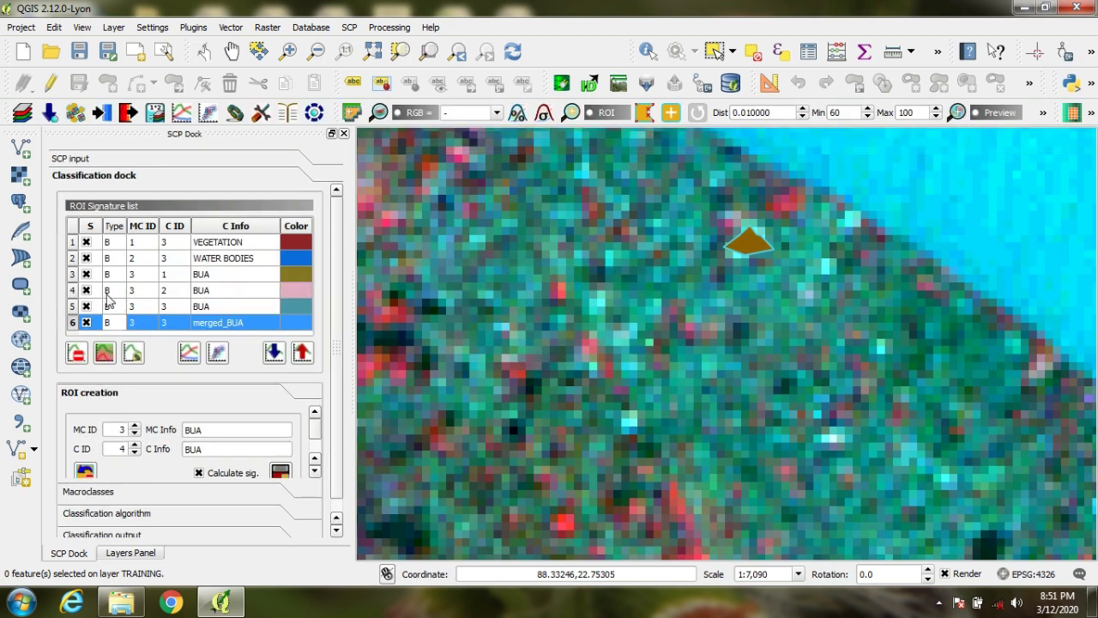
Step: Delete the three original BUA signatures from the ROI Signature list, keeping the merged one
{"action": "left_click", "coordinate": [73, 306]}
{"action": "left_click", "coordinate": [81, 290], "text": "ctrl"}
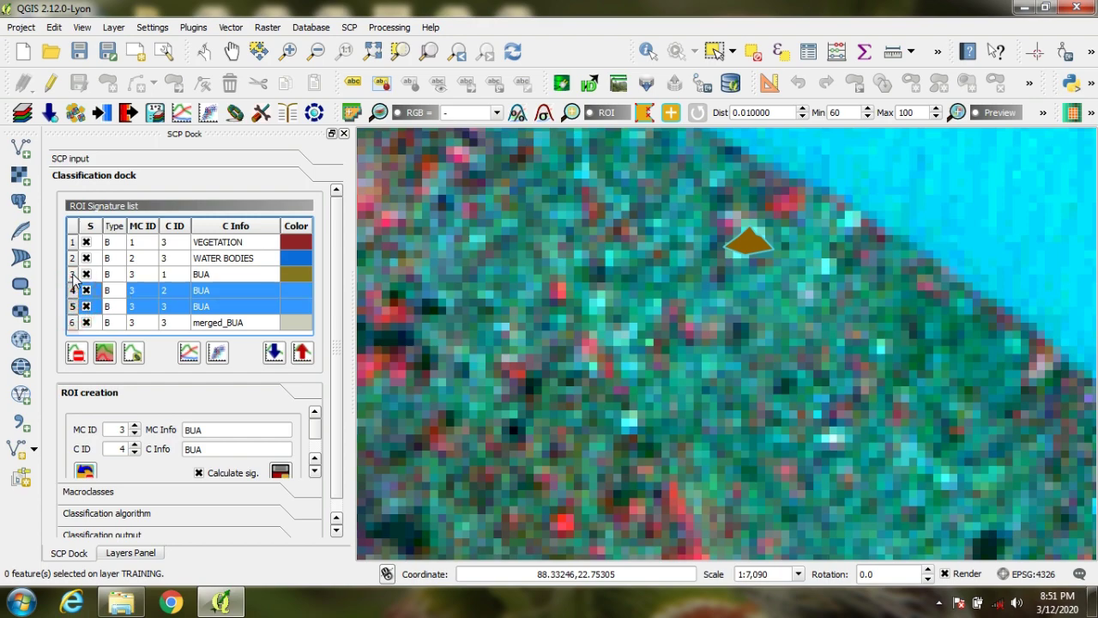
{"action": "left_click", "coordinate": [80, 275], "text": "ctrl"}
{"action": "left_click", "coordinate": [77, 352]}
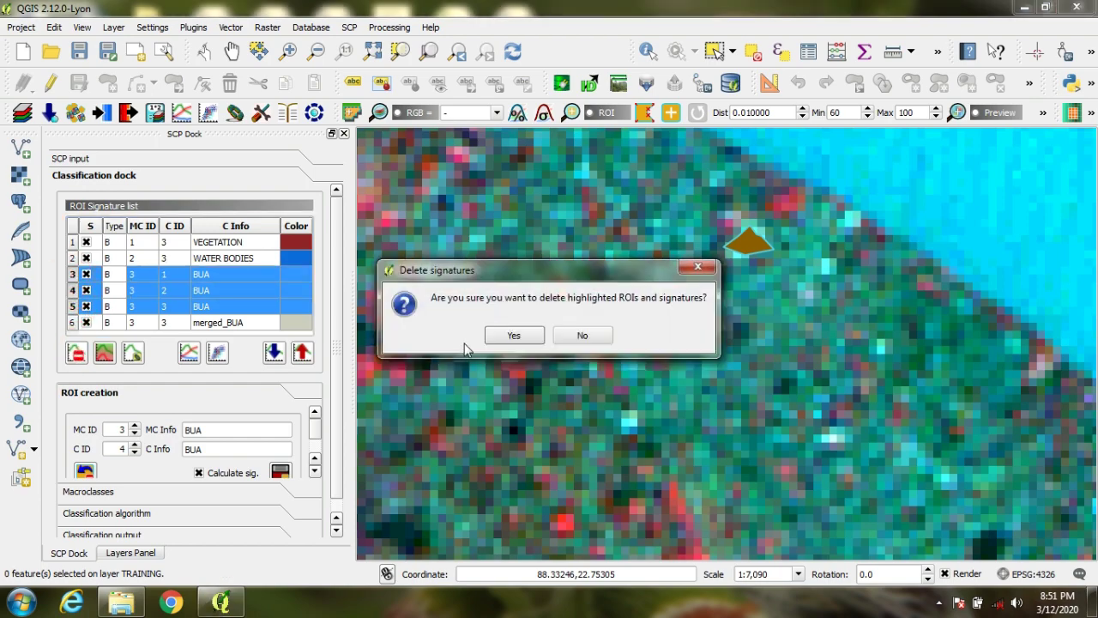
{"action": "left_click", "coordinate": [512, 335]}
Step: Rename the merged built-up signature's C Info to BUA
{"action": "left_click", "coordinate": [217, 274]}
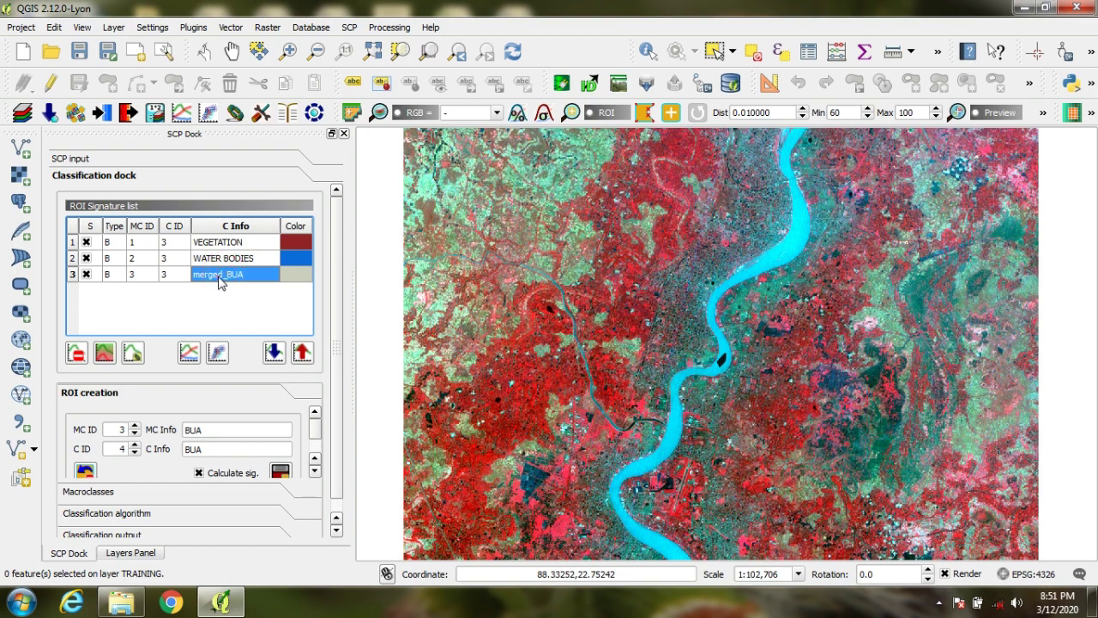
{"action": "double_click", "coordinate": [226, 276]}
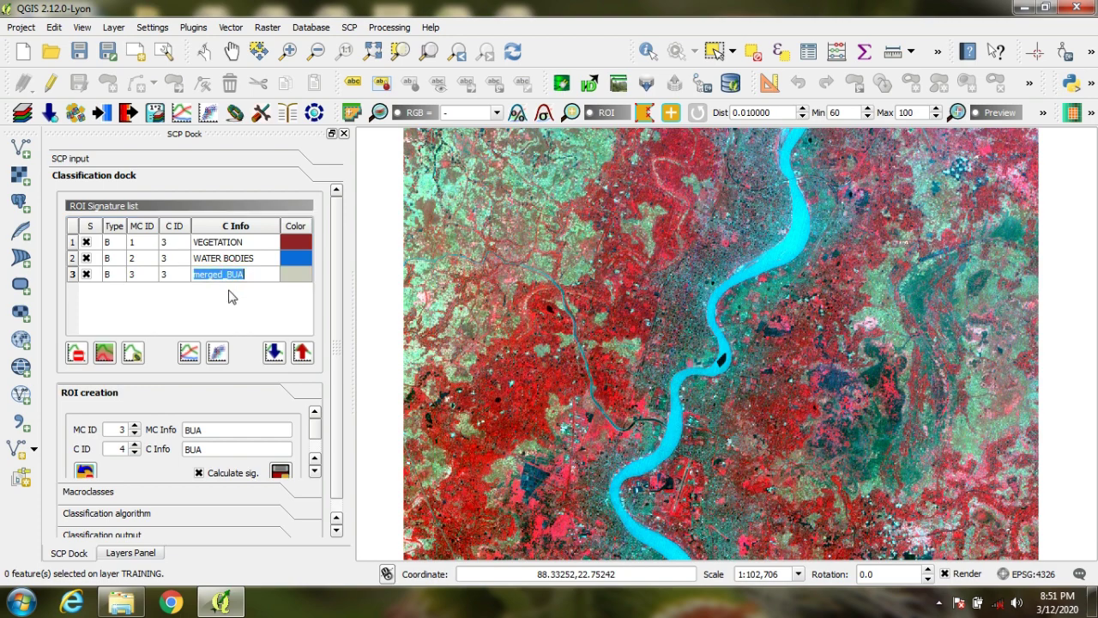
{"action": "left_click", "coordinate": [228, 276]}
{"action": "key", "text": "BackSpace"}
{"action": "key", "text": "BackSpace"}
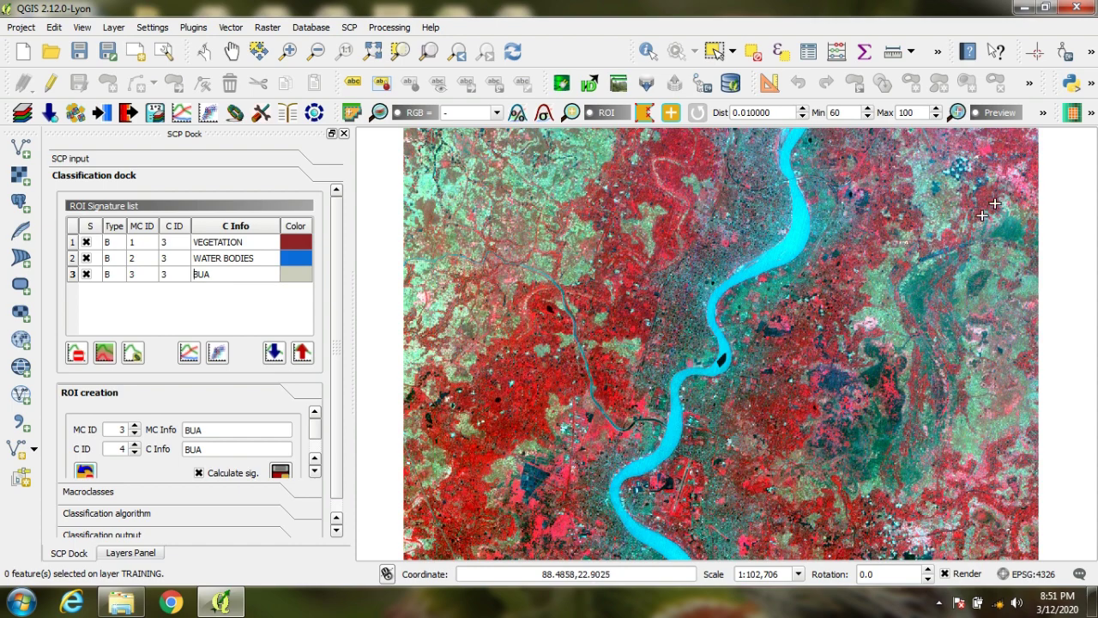
Step: Set the ROI creation values to MC ID 4 and C ID 1, with AGRICULTURE as both MC Info and C Info
{"action": "left_click", "coordinate": [121, 429]}
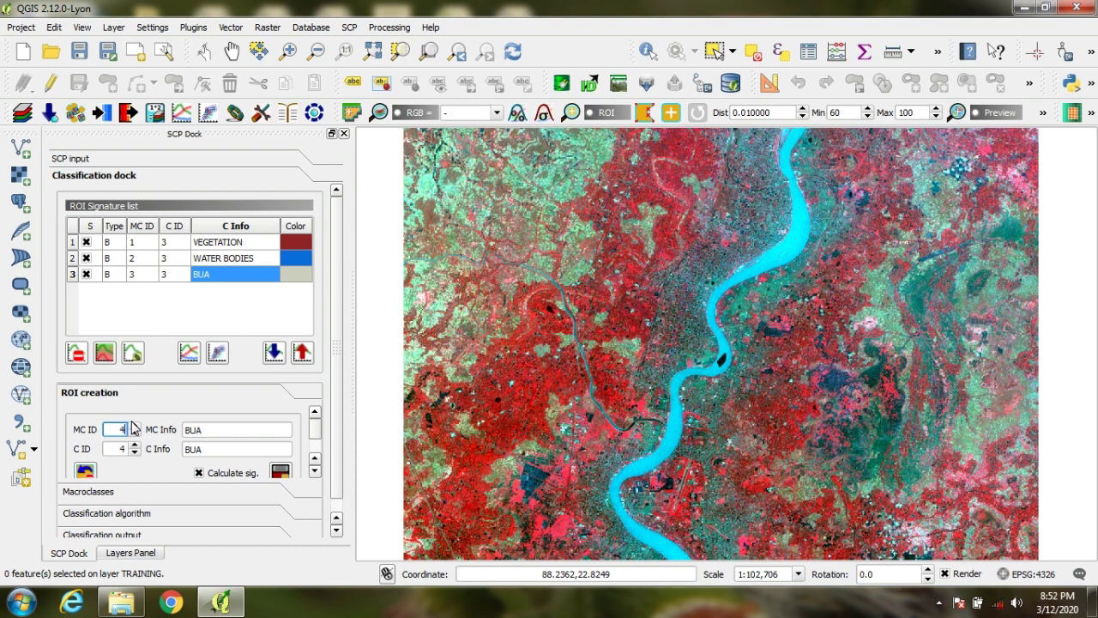
{"action": "left_click", "coordinate": [119, 448]}
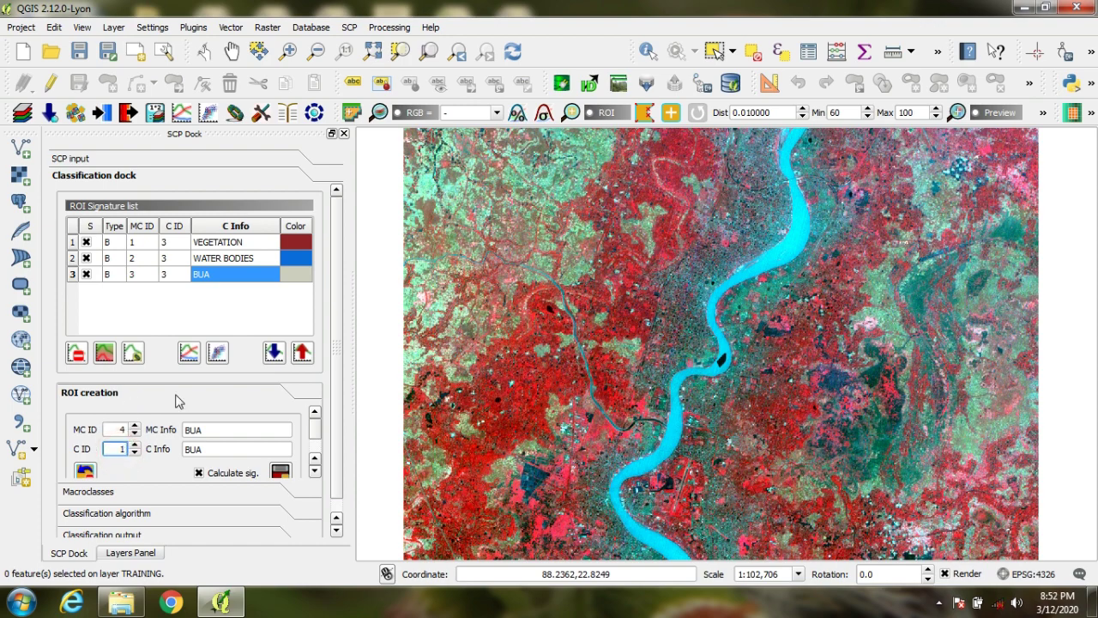
{"action": "left_click_drag", "start_coordinate": [206, 428], "coordinate": [187, 428]}
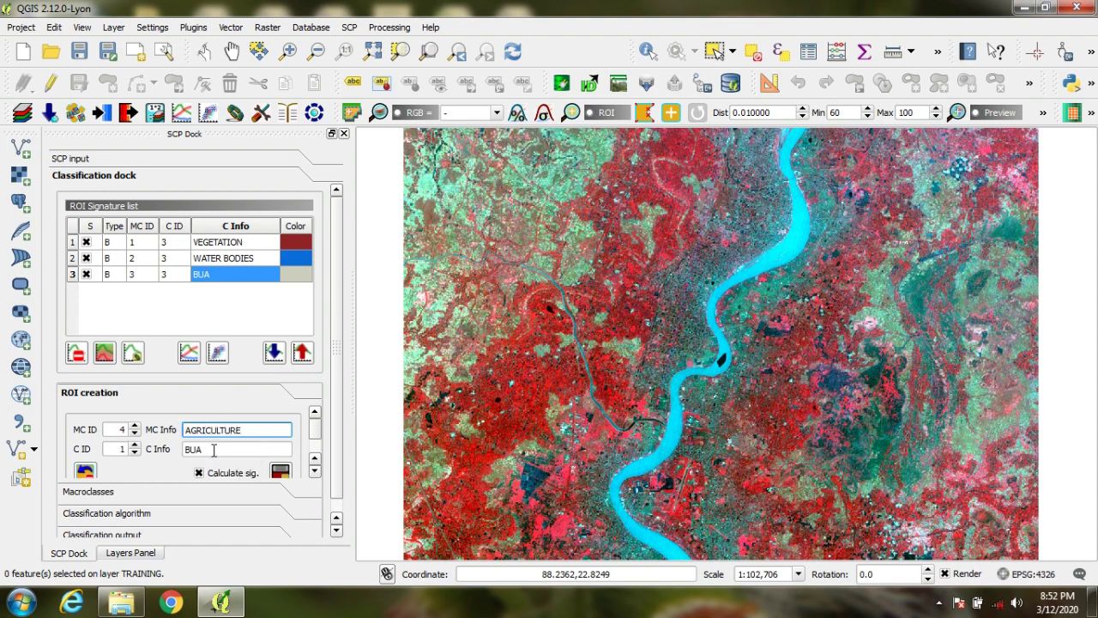
{"action": "double_click", "coordinate": [214, 449]}
{"action": "key", "text": "BackSpace"}
{"action": "type", "text": "AGRICULTURE"}
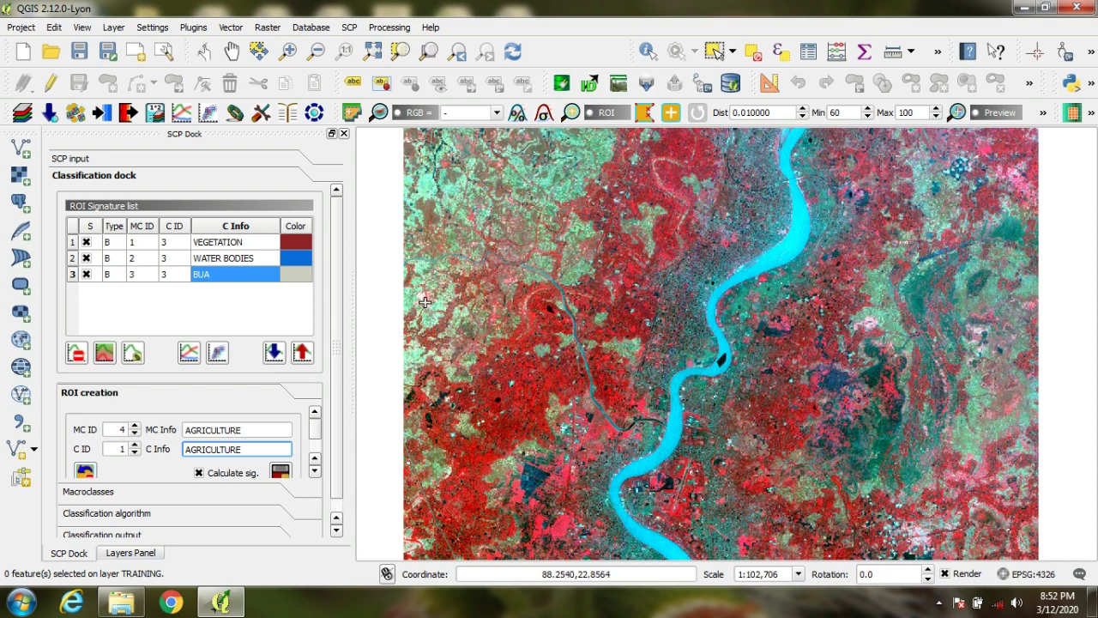
Step: Draw an AGRICULTURE ROI polygon on the pale pink patch near the image's western edge and save it to the training input
{"action": "left_click", "coordinate": [288, 51]}
{"action": "left_click_drag", "start_coordinate": [412, 291], "coordinate": [443, 320]}
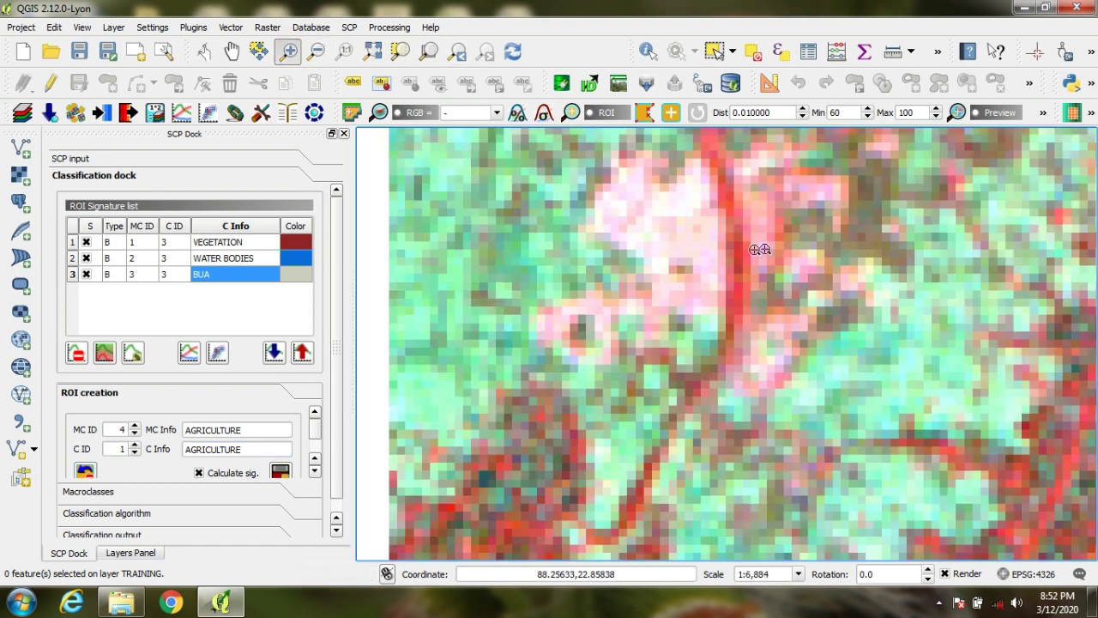
{"action": "left_click", "coordinate": [644, 112]}
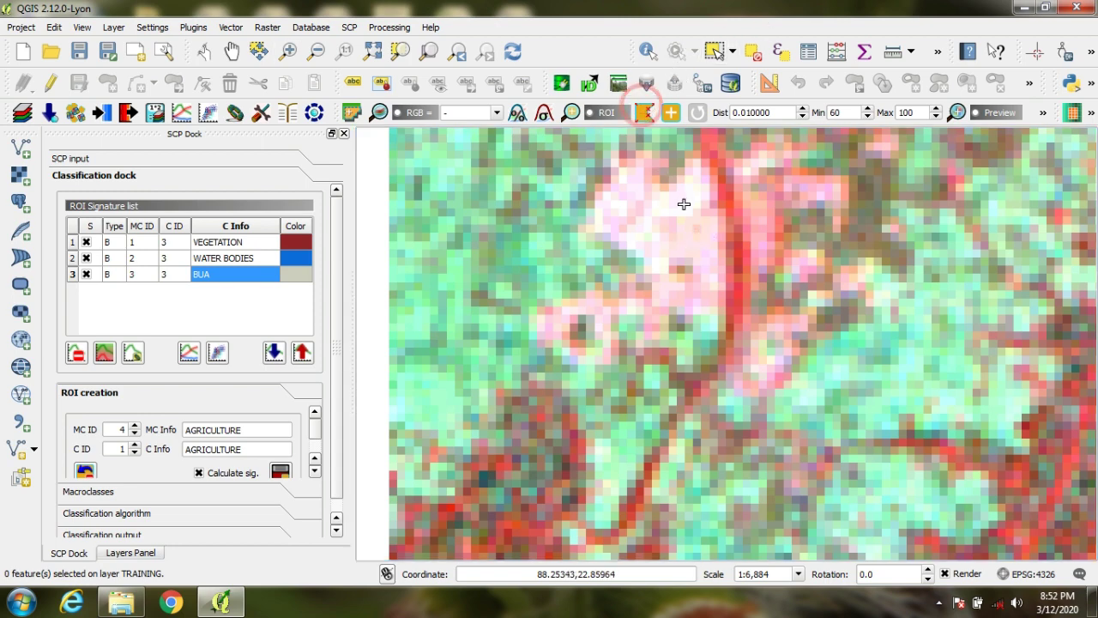
{"action": "left_click", "coordinate": [686, 195]}
{"action": "left_click", "coordinate": [658, 198]}
{"action": "left_click", "coordinate": [642, 188]}
{"action": "left_click", "coordinate": [631, 208]}
{"action": "left_click", "coordinate": [635, 221]}
{"action": "left_click", "coordinate": [665, 241]}
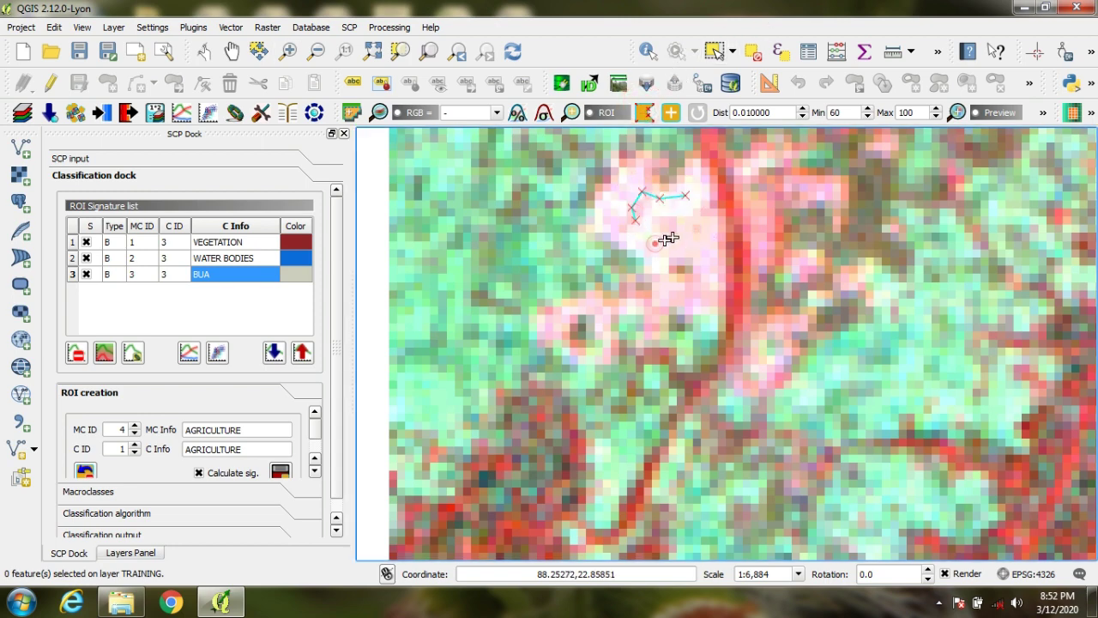
{"action": "left_click", "coordinate": [693, 232]}
{"action": "left_click", "coordinate": [696, 218]}
{"action": "left_click", "coordinate": [690, 201]}
{"action": "right_click", "coordinate": [691, 200]}
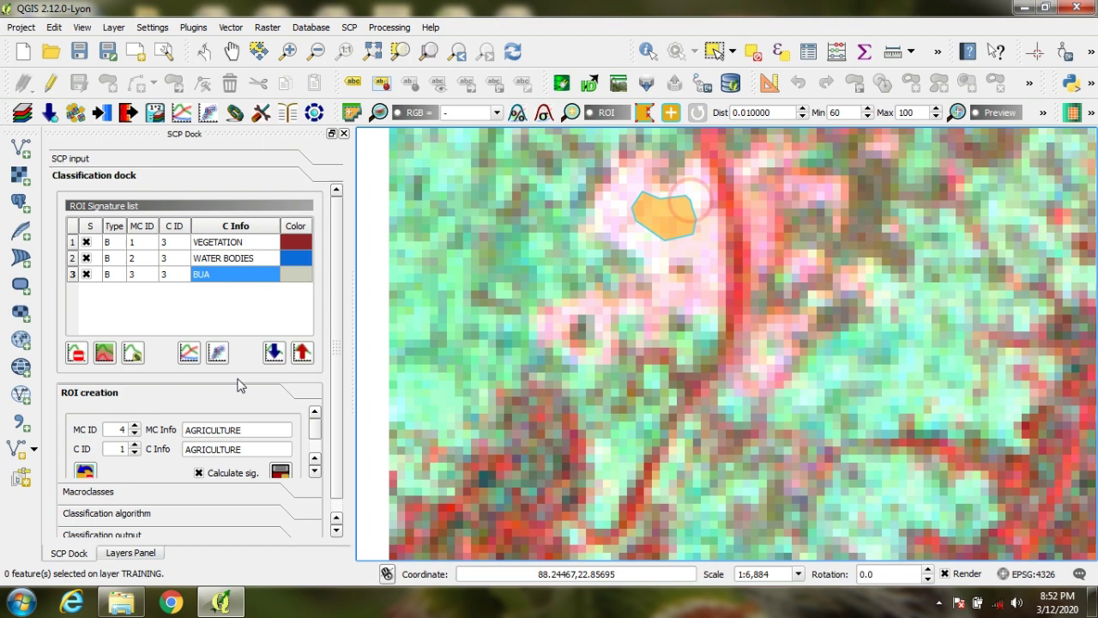
{"action": "left_click", "coordinate": [280, 470]}
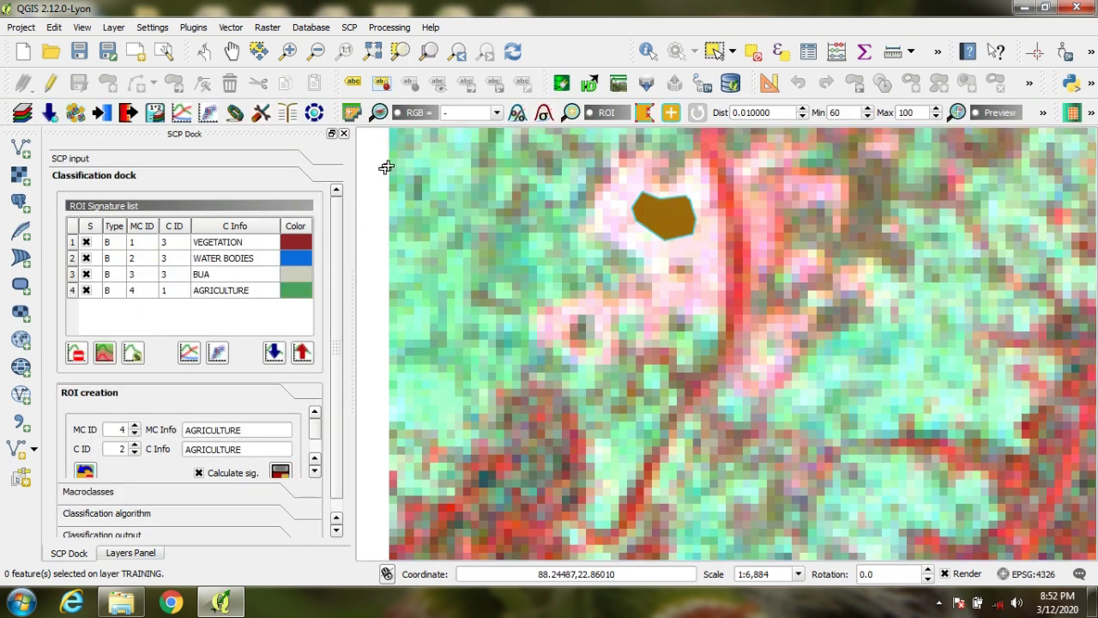
{"action": "left_click", "coordinate": [373, 52]}
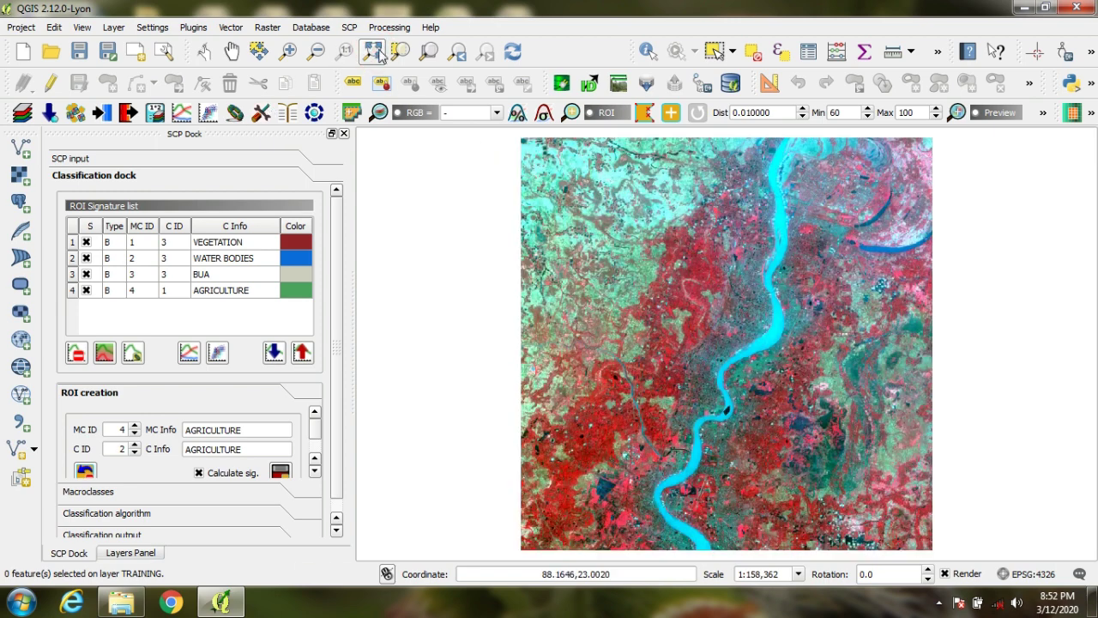
Step: Draw a second AGRICULTURE ROI polygon on the pink area just south of the oxbow lake in the image's northeast and save it
{"action": "left_click", "coordinate": [288, 51]}
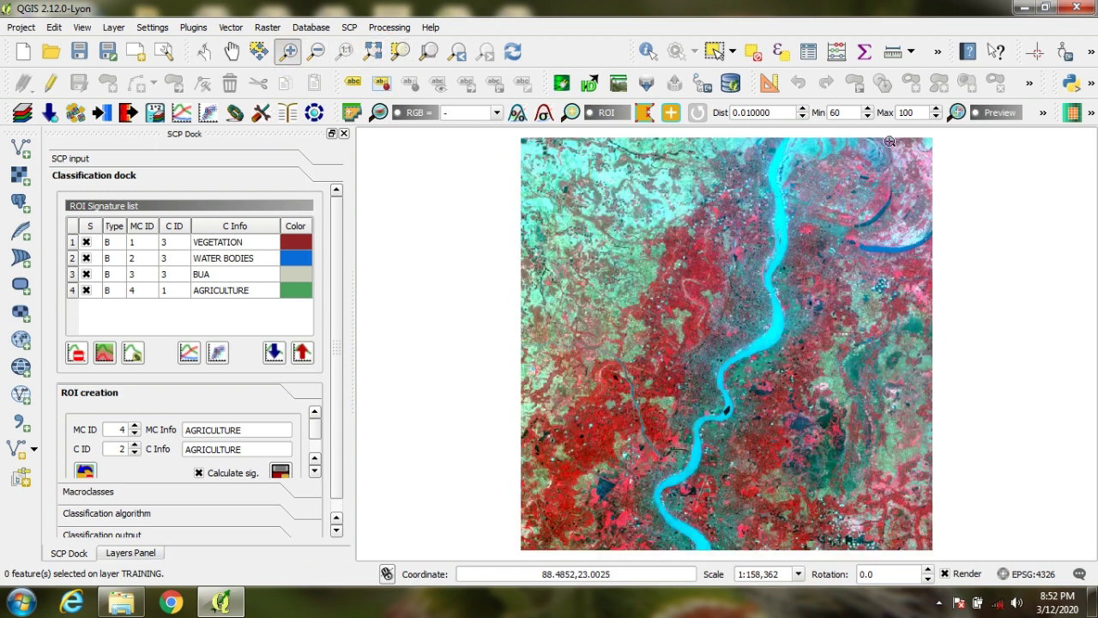
{"action": "left_click_drag", "start_coordinate": [885, 142], "coordinate": [954, 185]}
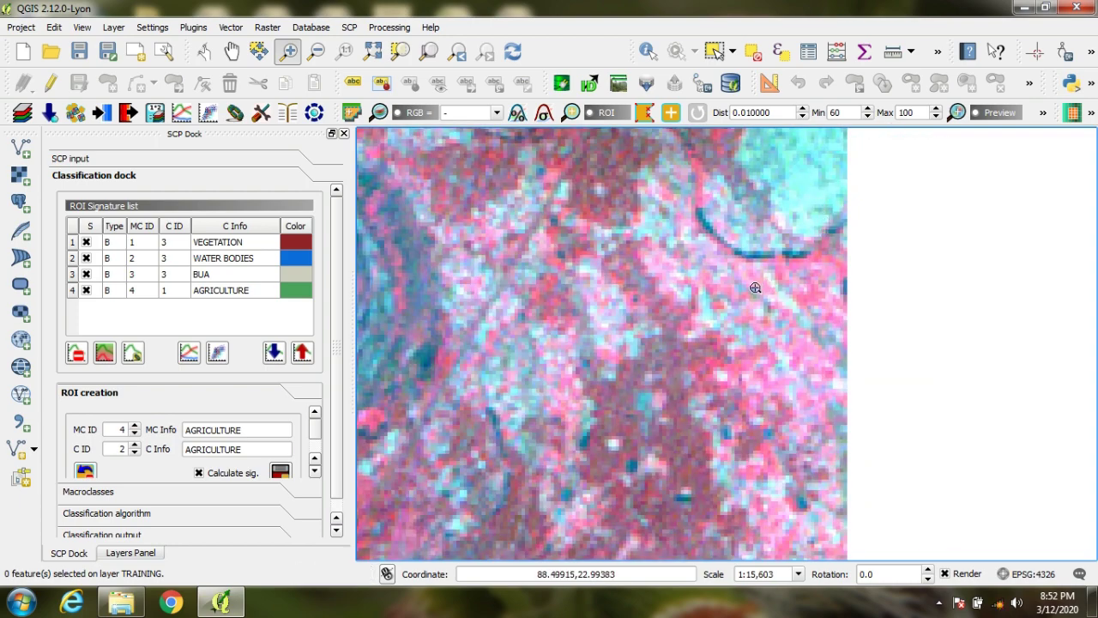
{"action": "left_click", "coordinate": [643, 114]}
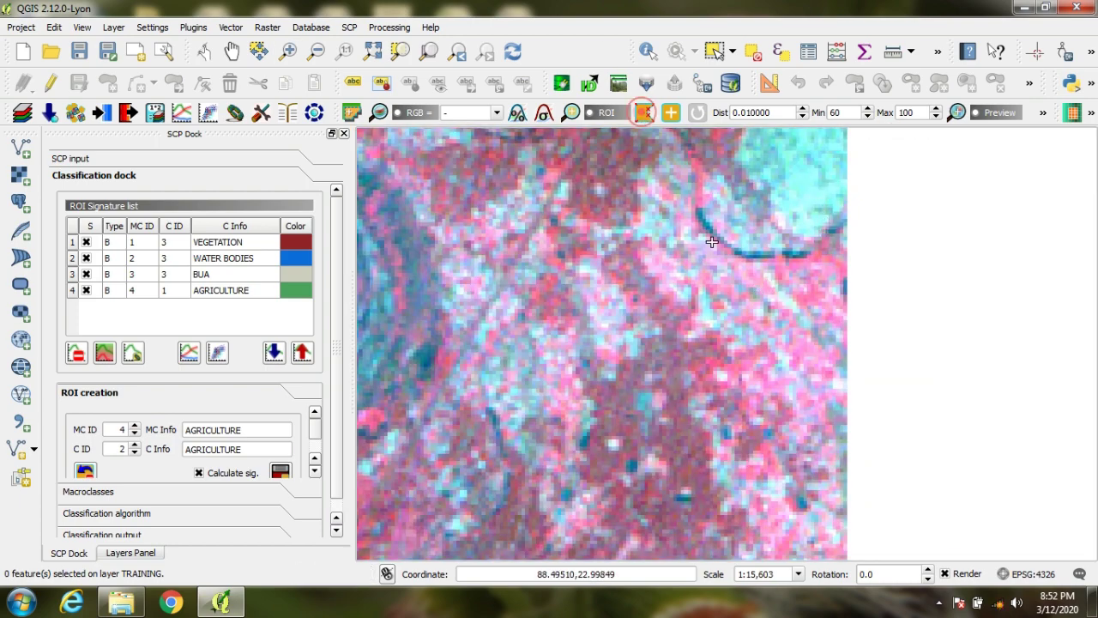
{"action": "left_click", "coordinate": [753, 282]}
{"action": "left_click", "coordinate": [749, 272]}
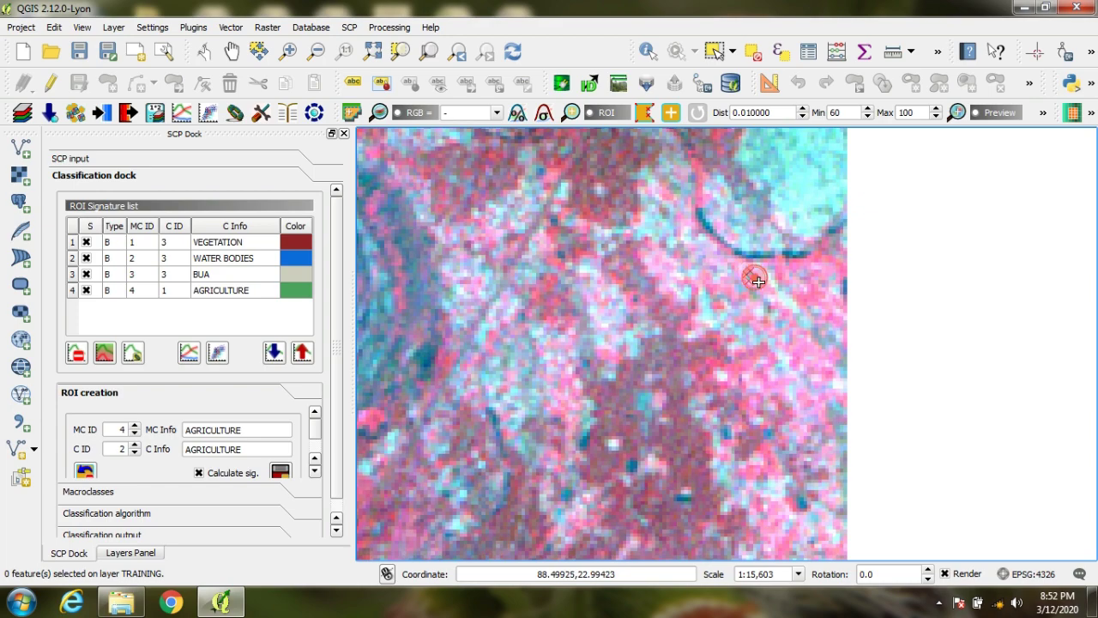
{"action": "left_click", "coordinate": [280, 472]}
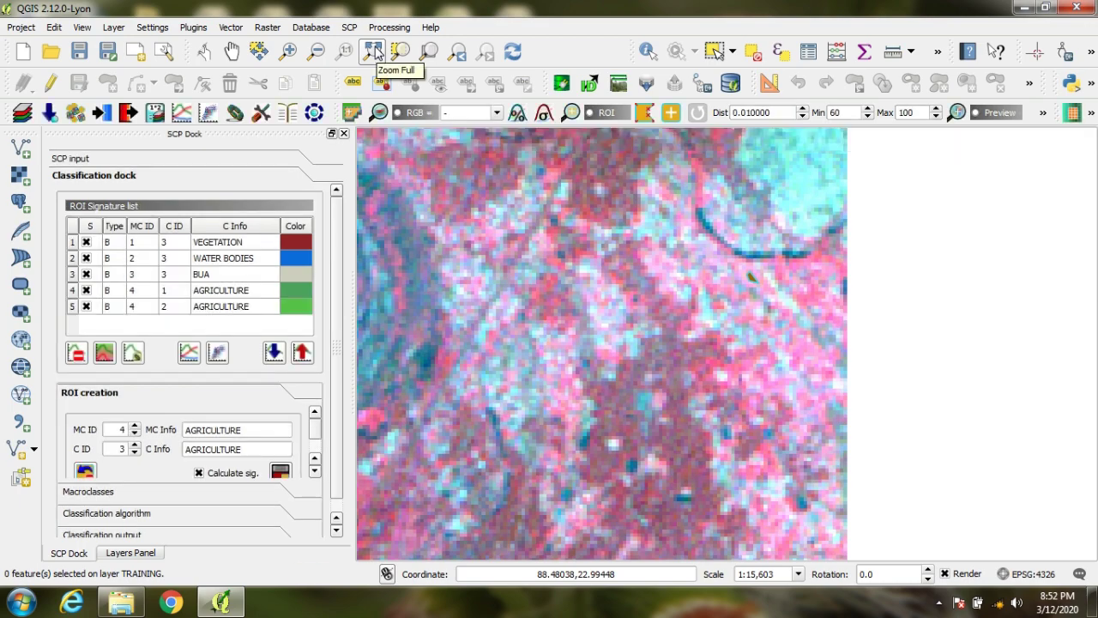
Step: Draw a third AGRICULTURE ROI polygon on the bright pink patch in the image's southeast and save it to the training input
{"action": "left_click", "coordinate": [373, 52]}
{"action": "left_click", "coordinate": [287, 51]}
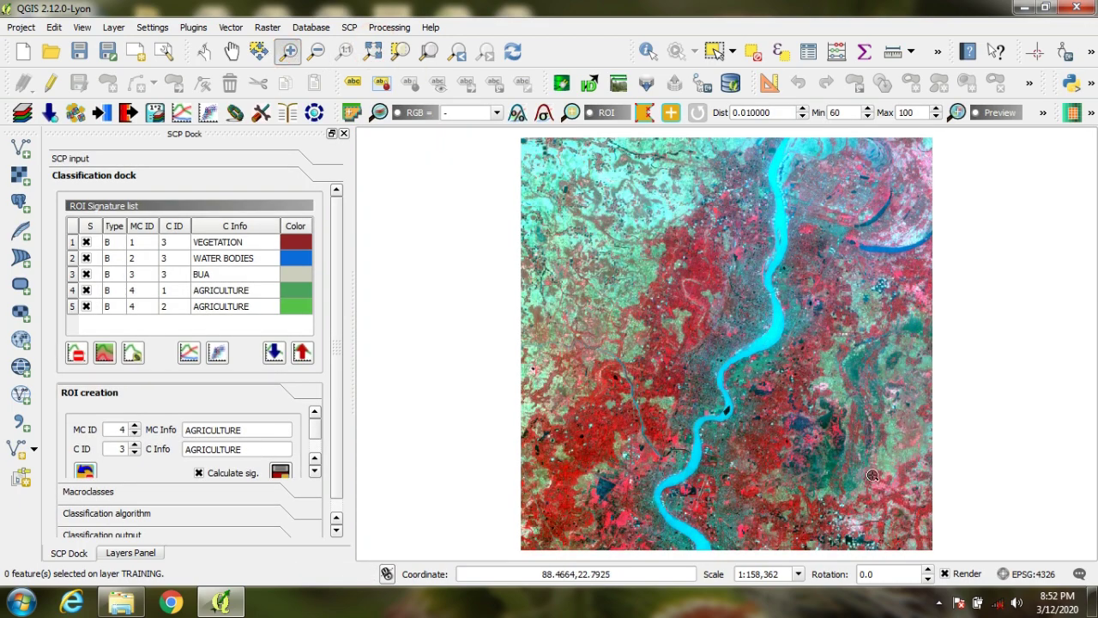
{"action": "left_click_drag", "start_coordinate": [868, 470], "coordinate": [897, 499]}
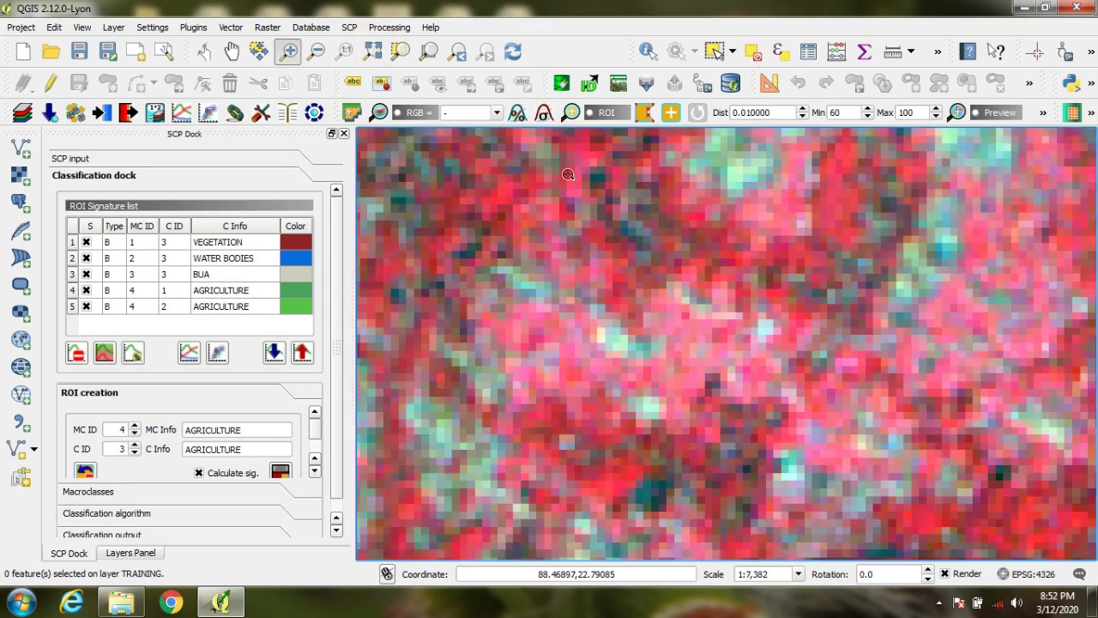
{"action": "left_click", "coordinate": [644, 113]}
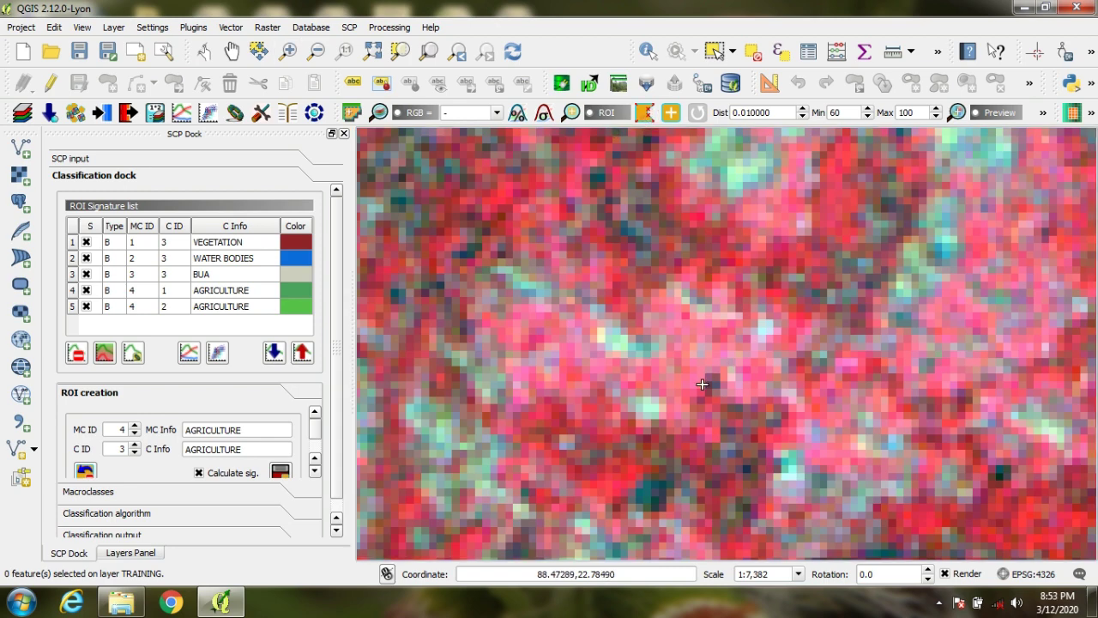
{"action": "left_click", "coordinate": [693, 377]}
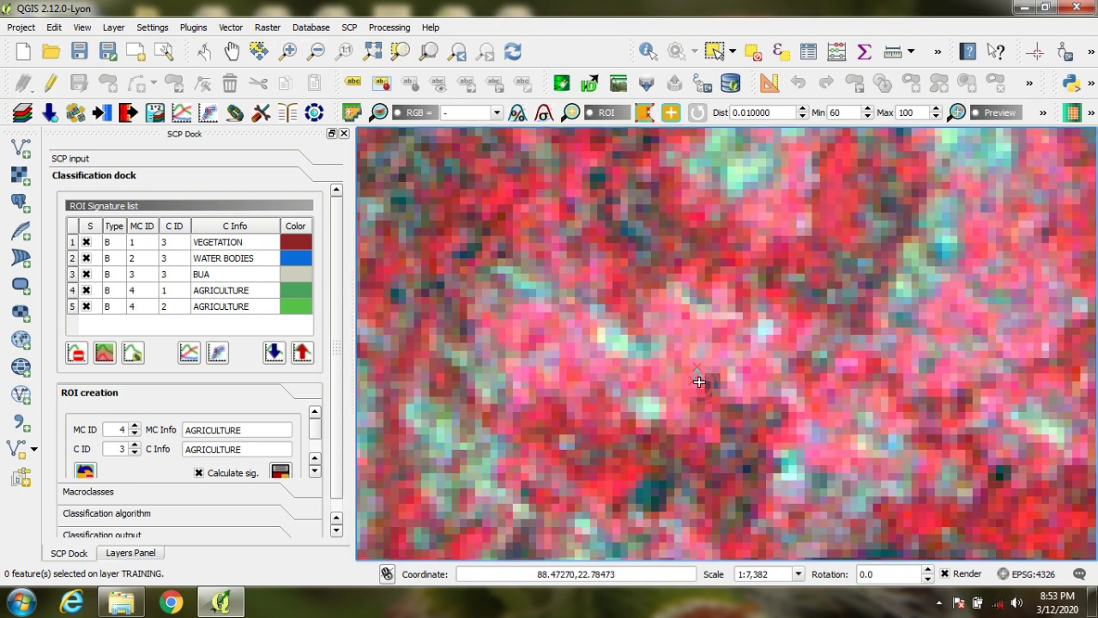
{"action": "left_click", "coordinate": [280, 472]}
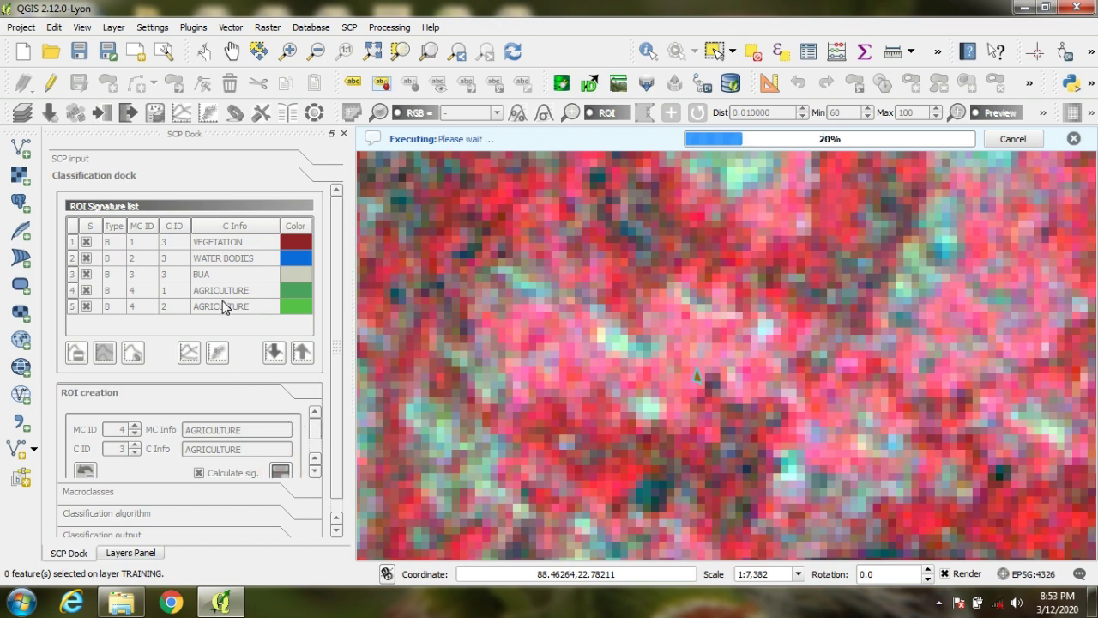
Step: Merge the three AGRICULTURE signatures with C ID 1, 2 and 3 in the ROI Signature list
{"action": "left_click", "coordinate": [72, 290]}
{"action": "left_click", "coordinate": [72, 307], "text": "ctrl"}
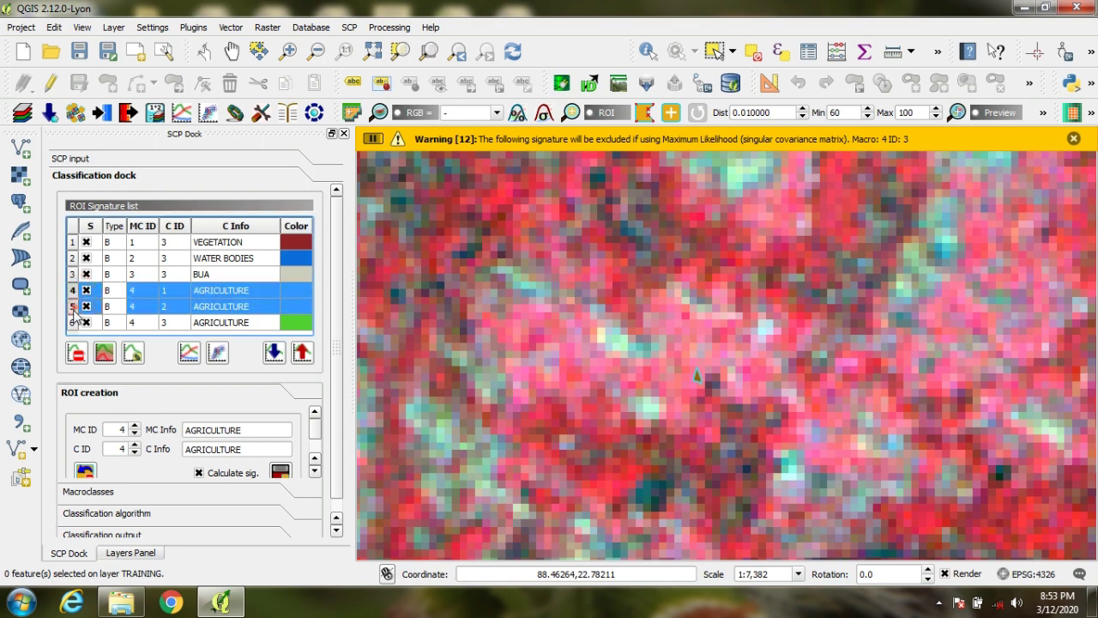
{"action": "left_click", "coordinate": [72, 323], "text": "ctrl"}
{"action": "left_click", "coordinate": [105, 353]}
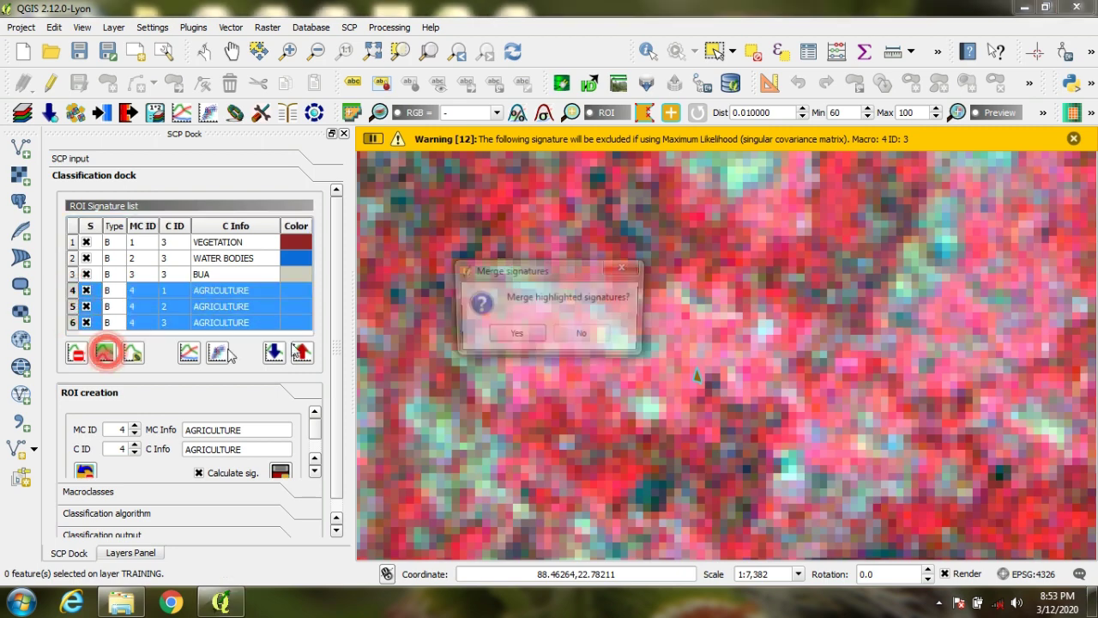
{"action": "left_click", "coordinate": [513, 337]}
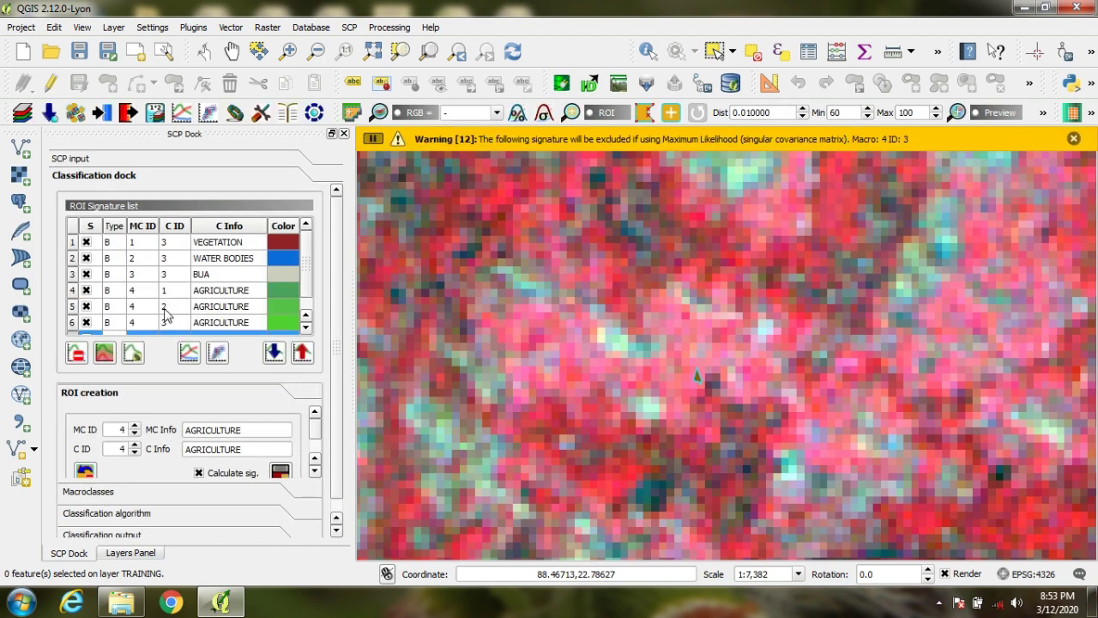
Step: Delete the three original AGRICULTURE signatures from the ROI Signature list, keeping the merged one
{"action": "left_click", "coordinate": [73, 290]}
{"action": "left_click", "coordinate": [73, 306], "text": "shift"}
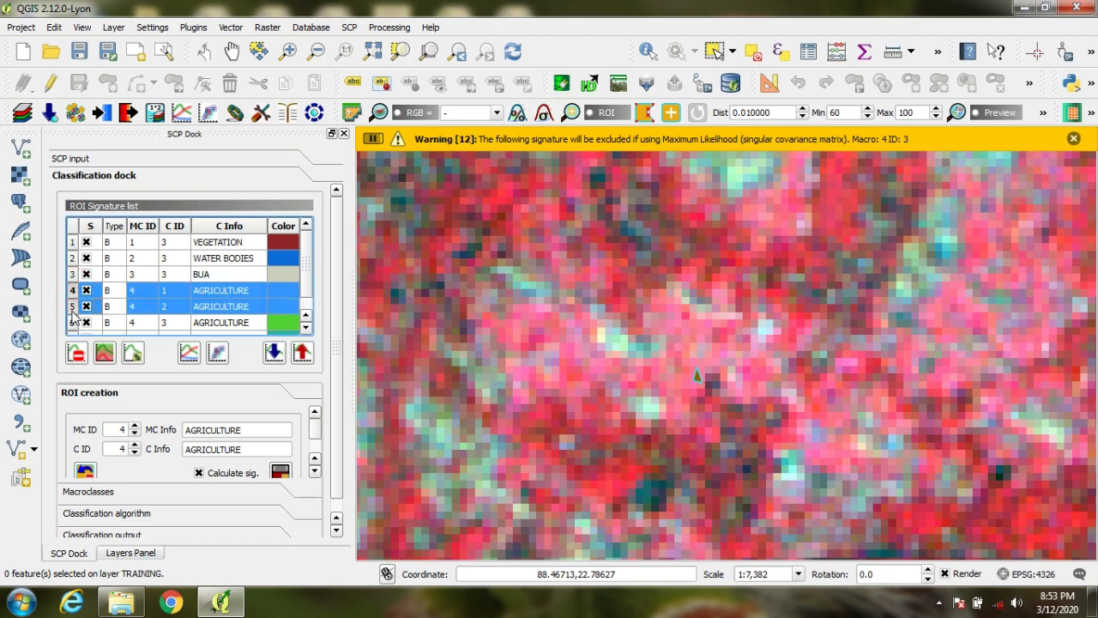
{"action": "left_click", "coordinate": [73, 322], "text": "shift"}
{"action": "left_click", "coordinate": [89, 357]}
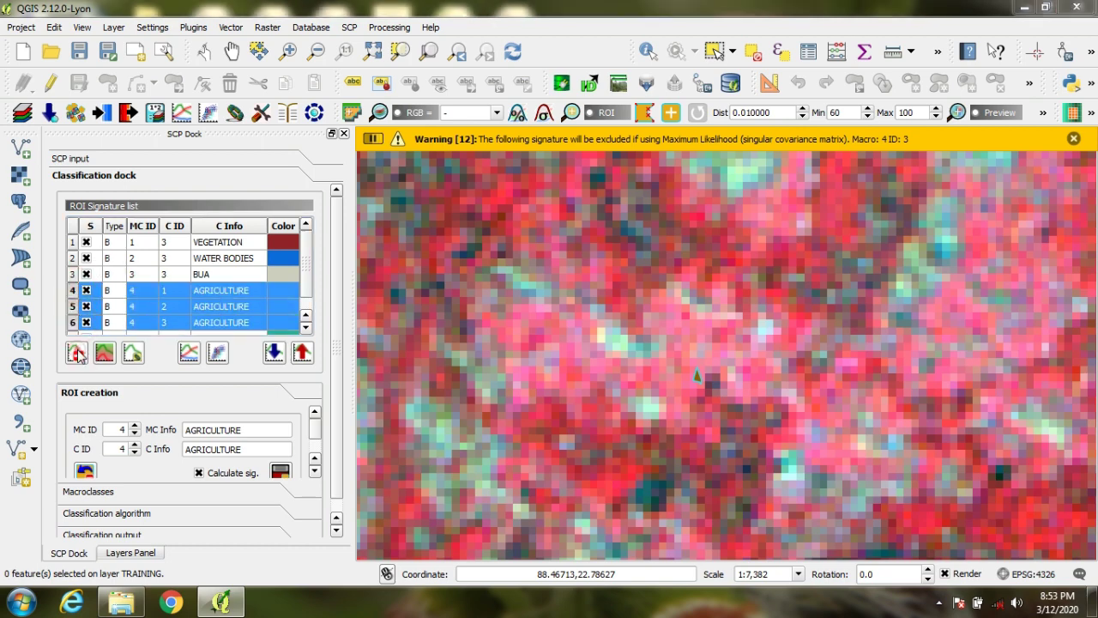
{"action": "left_click", "coordinate": [512, 335]}
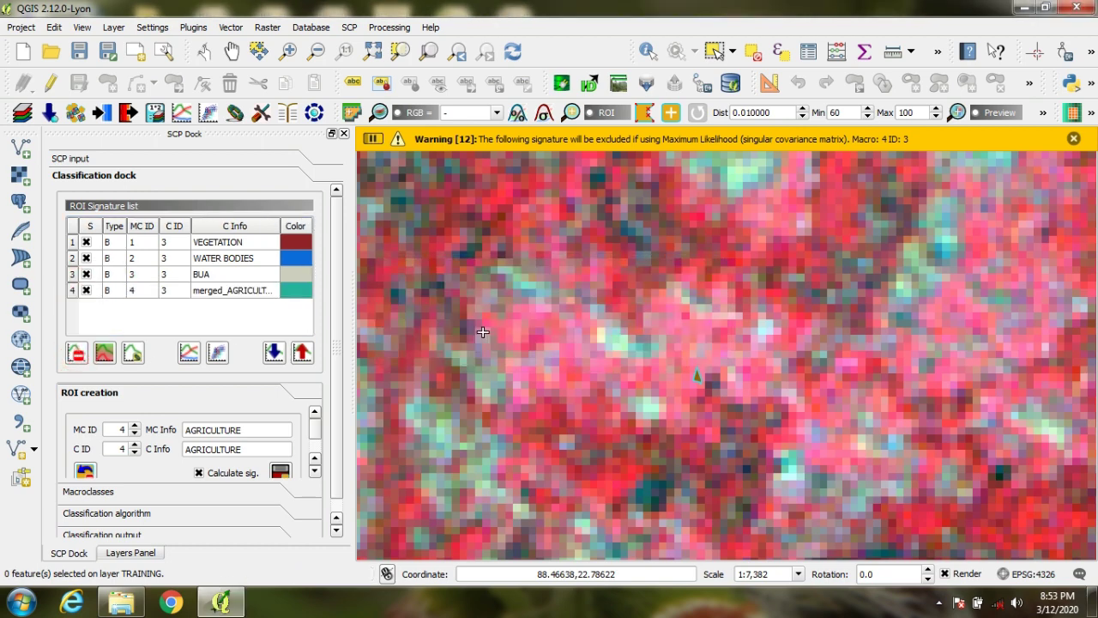
Step: Rename the merged agriculture signature's C Info to AGRICULTURE
{"action": "double_click", "coordinate": [219, 291]}
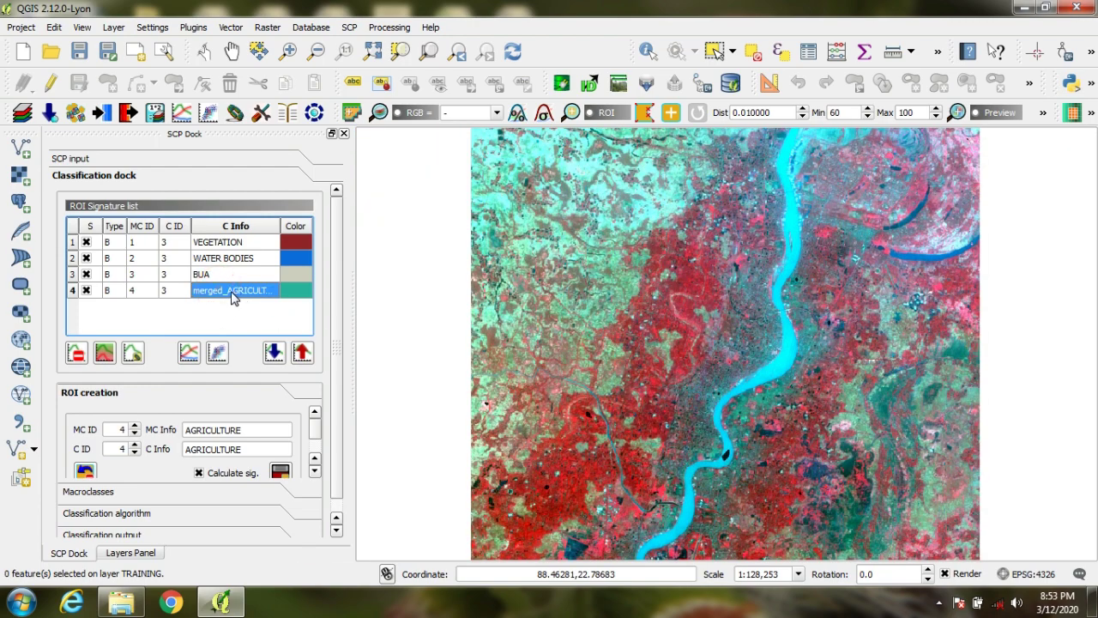
{"action": "double_click", "coordinate": [230, 295]}
{"action": "left_click", "coordinate": [228, 296]}
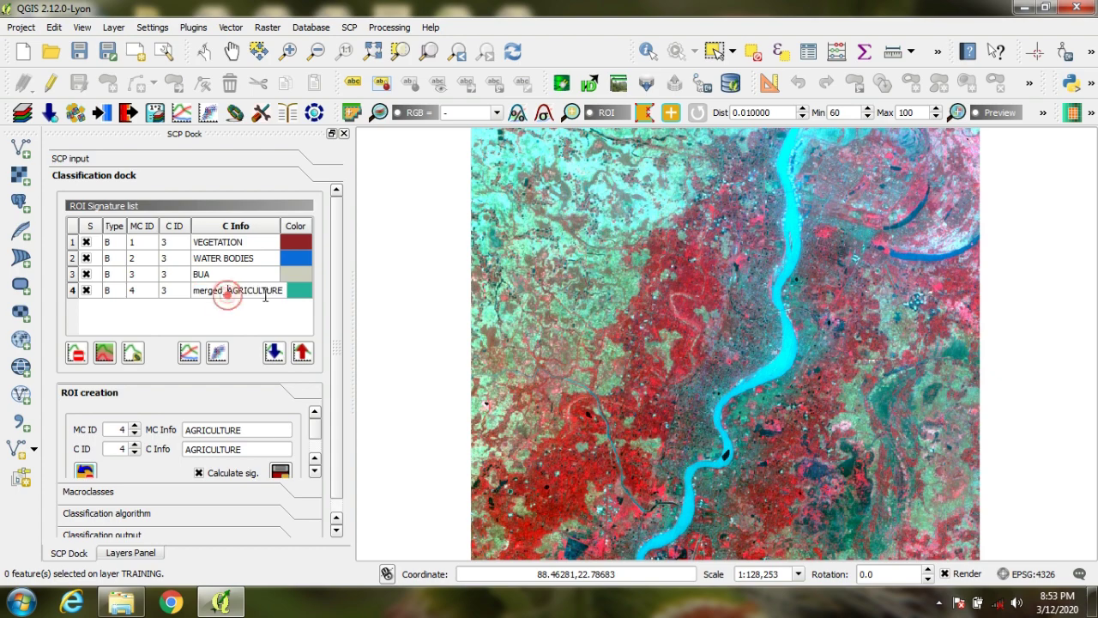
{"action": "key", "text": "BackSpace"}
{"action": "key", "text": "BackSpace"}
{"action": "key", "text": "BackSpace"}
{"action": "key", "text": "BackSpace"}
{"action": "key", "text": "BackSpace"}
{"action": "key", "text": "BackSpace"}
{"action": "key", "text": "BackSpace"}
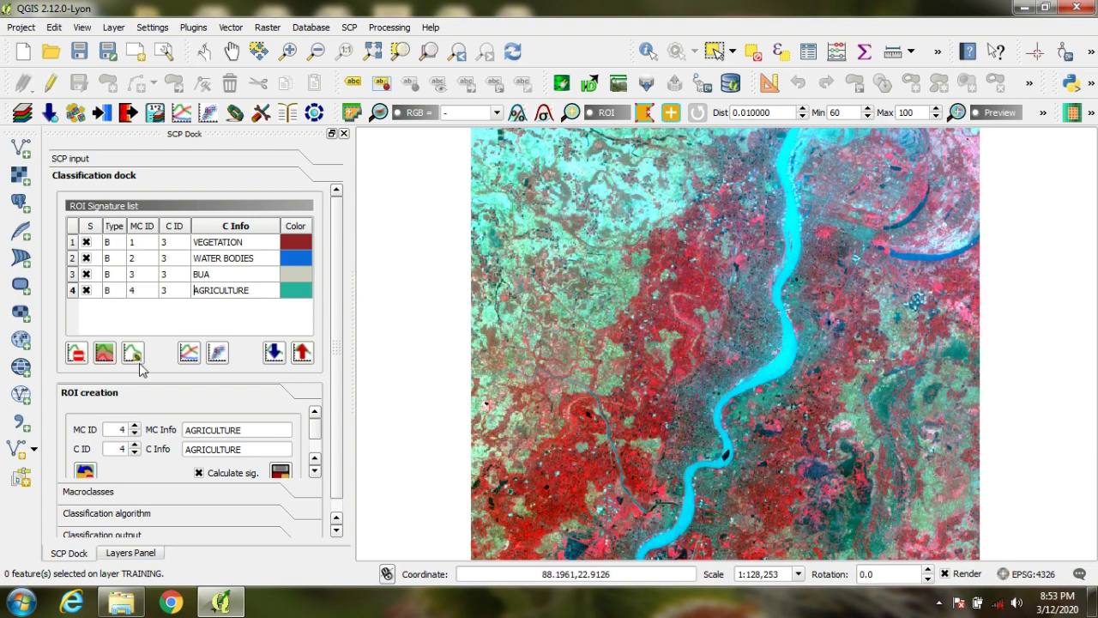
Step: Set the ROI creation values to MC ID 5 and C ID 1, with CURRENT FALLOW as both MC Info and C Info
{"action": "double_click", "coordinate": [124, 427]}
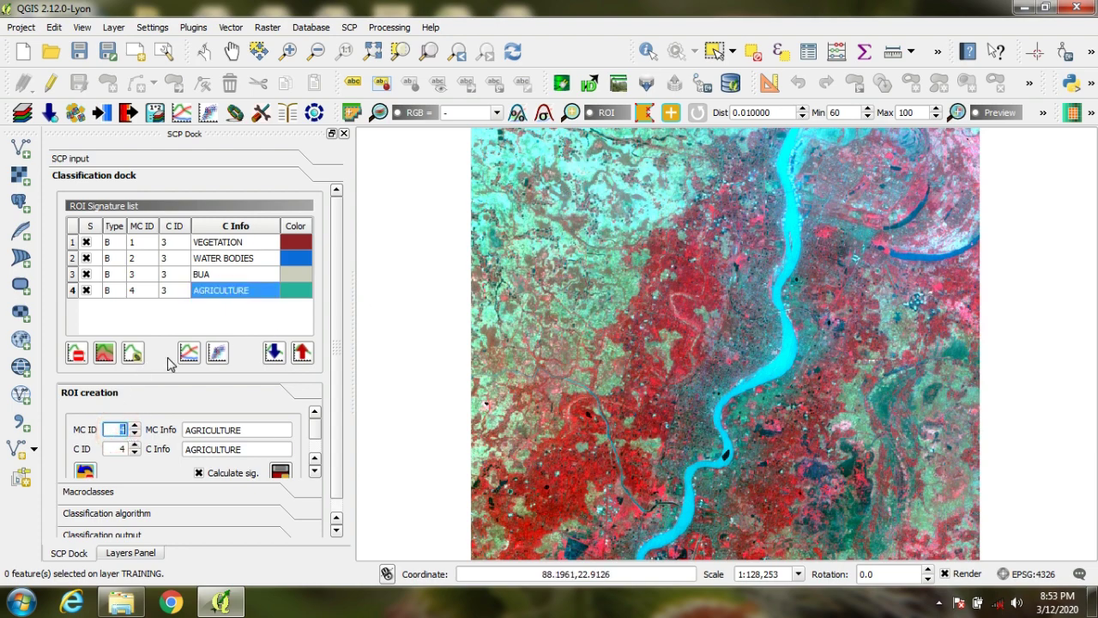
{"action": "double_click", "coordinate": [124, 449]}
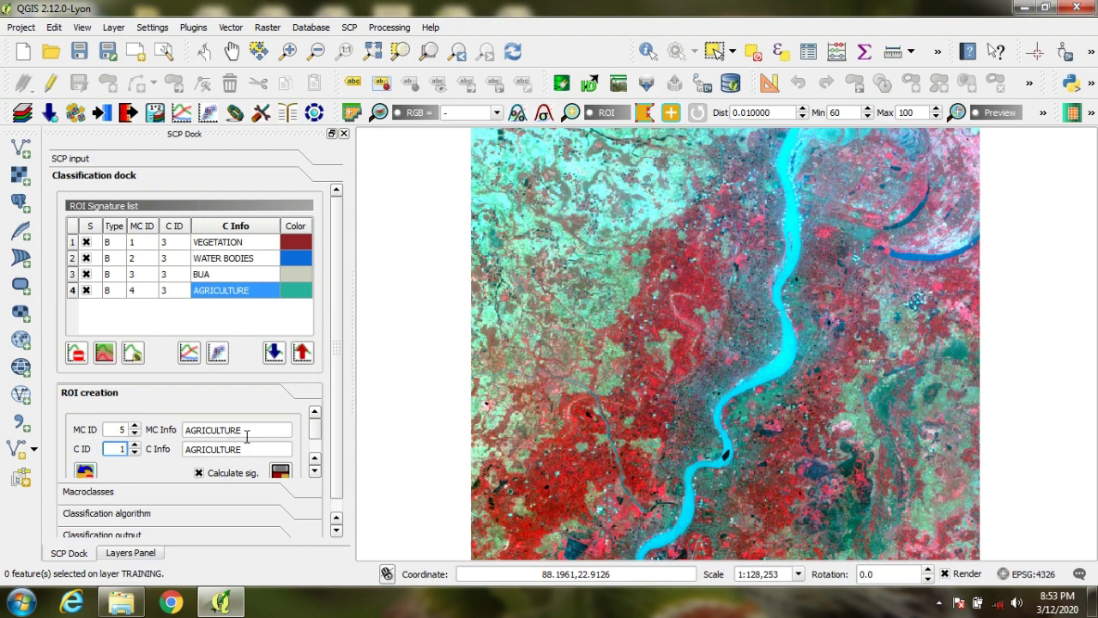
{"action": "double_click", "coordinate": [245, 431]}
{"action": "type", "text": "CURRENT FALLOW"}
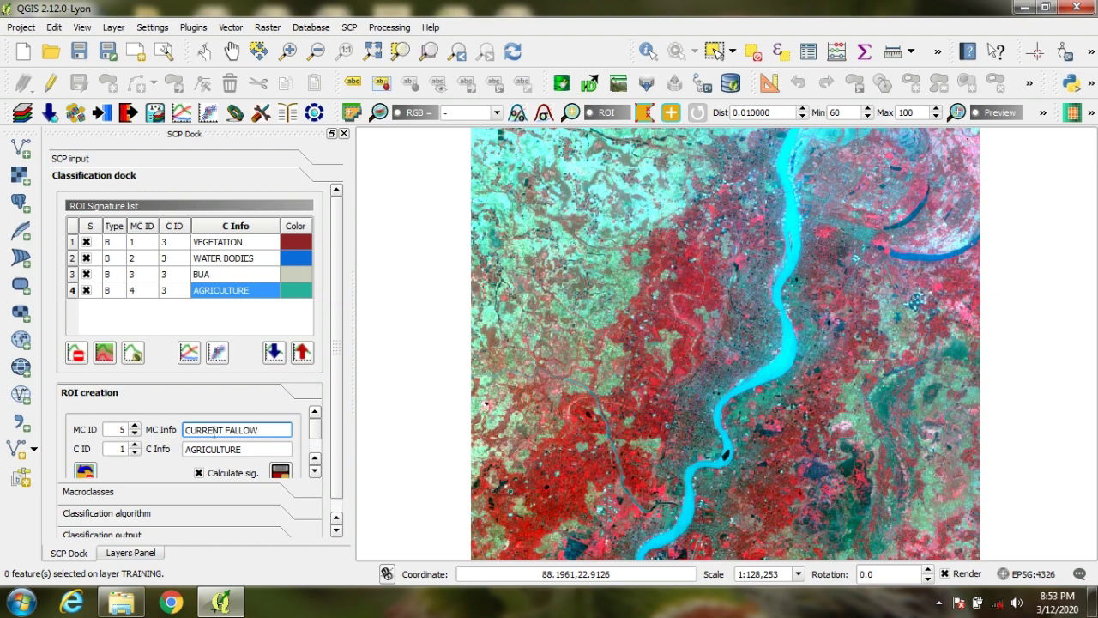
{"action": "left_click_drag", "start_coordinate": [256, 449], "coordinate": [180, 449]}
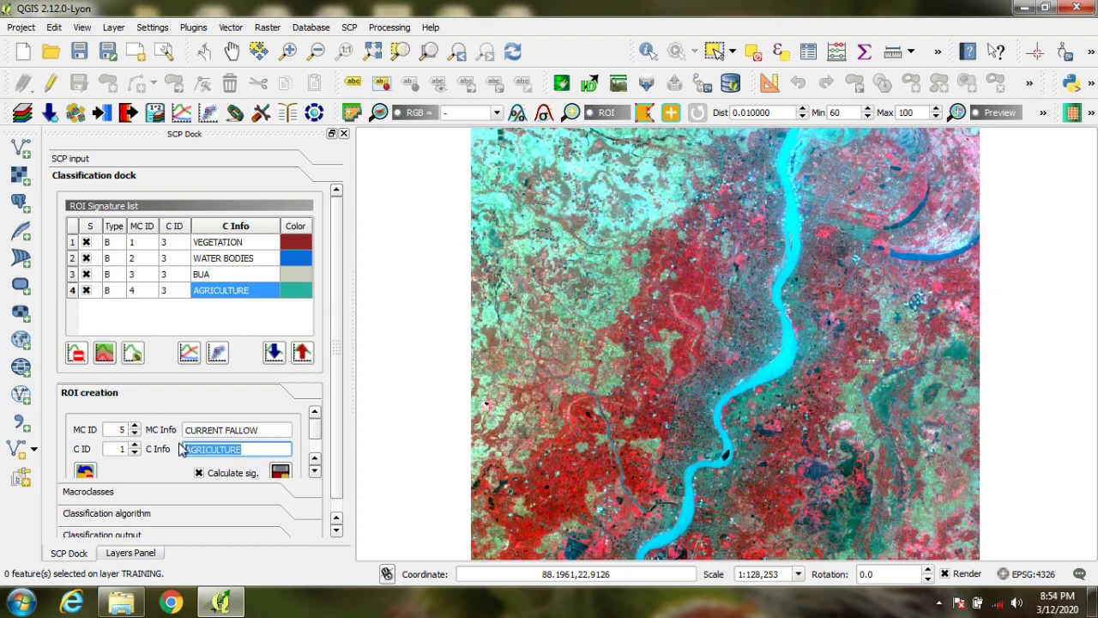
{"action": "type", "text": "CURRENT FALLOW"}
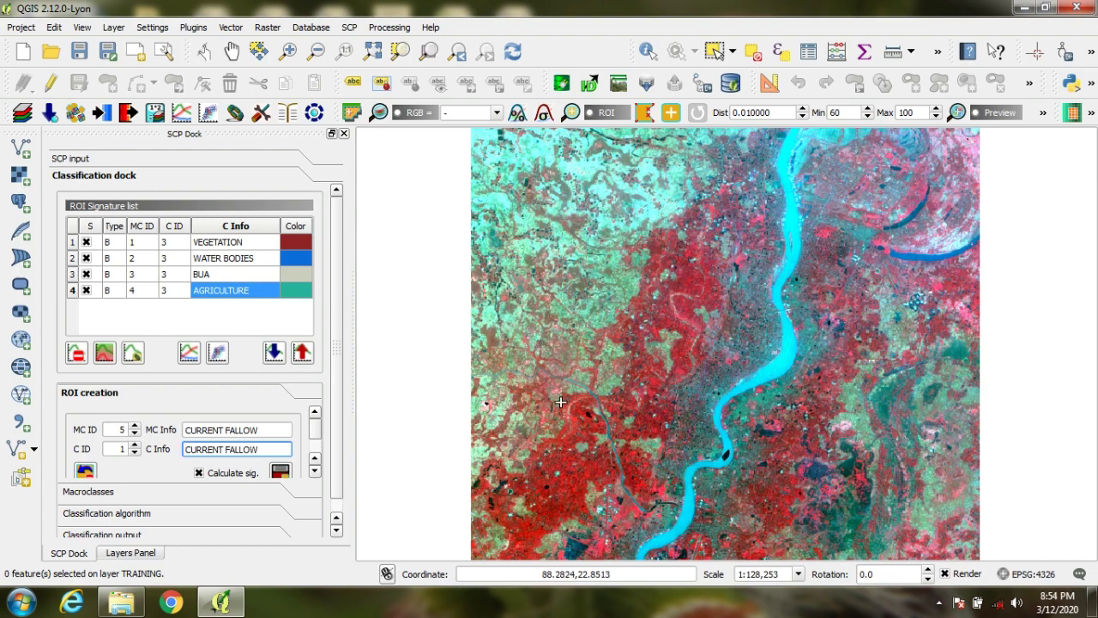
Step: Draw a CURRENT FALLOW ROI polygon on the pale cyan area in the image's northwest and save it to the training input
{"action": "left_click", "coordinate": [540, 143]}
{"action": "left_click", "coordinate": [540, 143]}
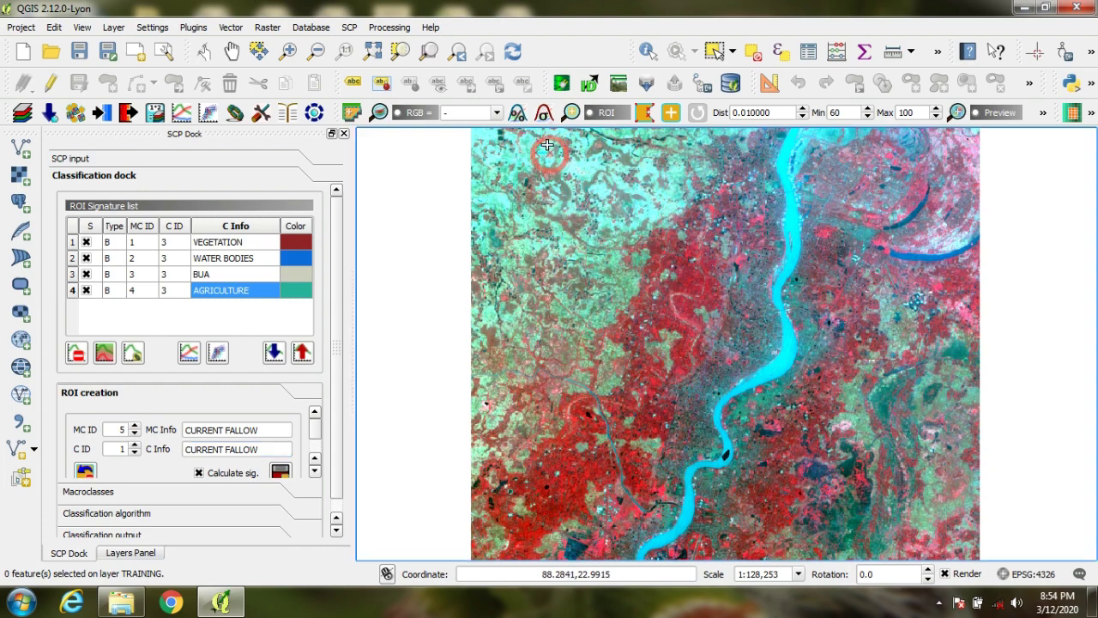
{"action": "left_click", "coordinate": [287, 471]}
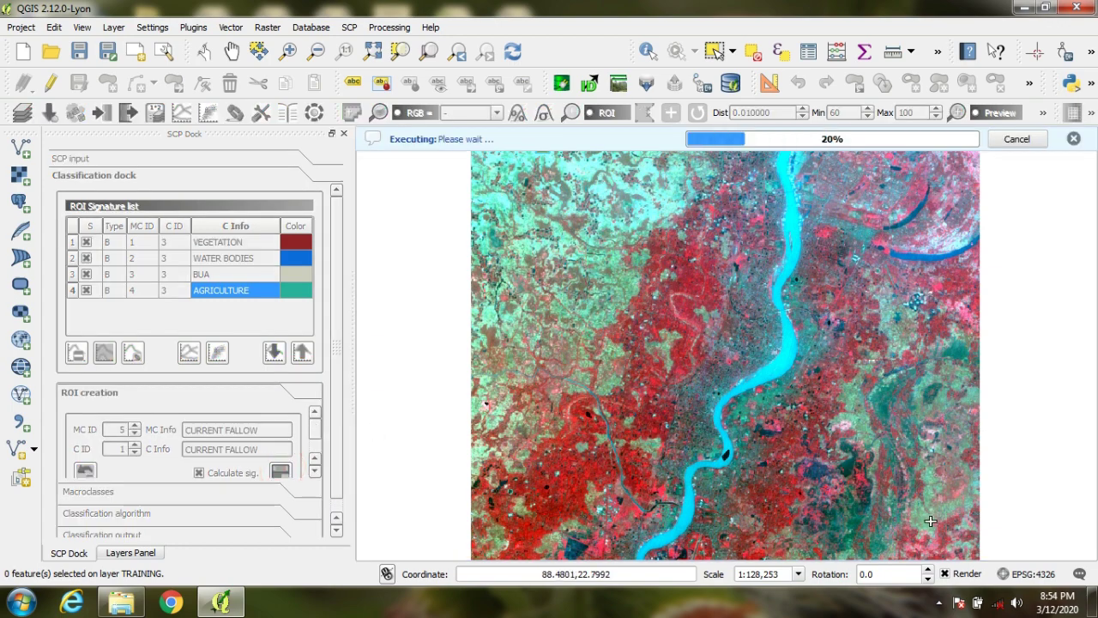
Step: Draw and save two more CURRENT FALLOW ROI polygons in the image's southeast, on the light green field and the dark green strip west of it
{"action": "left_click", "coordinate": [289, 53]}
{"action": "left_click_drag", "start_coordinate": [888, 456], "coordinate": [947, 538]}
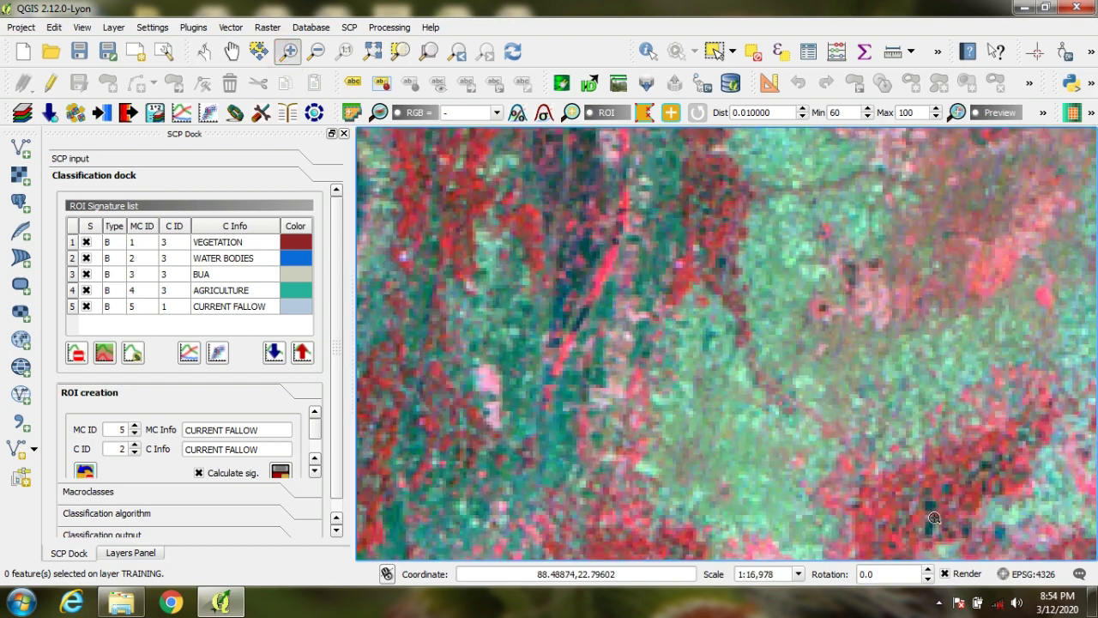
{"action": "left_click", "coordinate": [644, 115]}
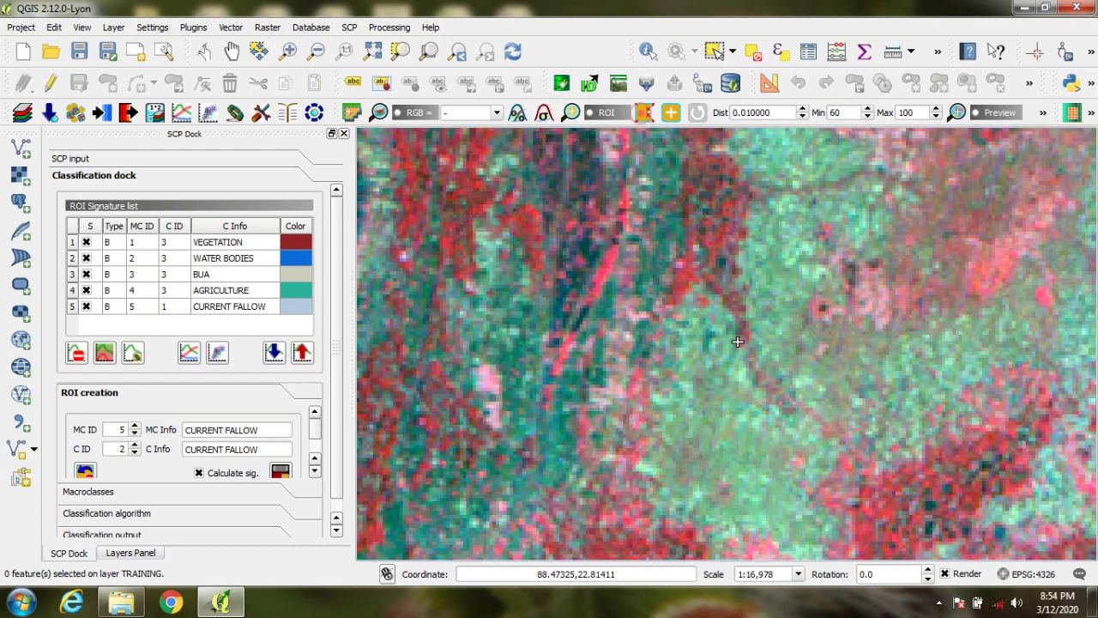
{"action": "left_click", "coordinate": [753, 473]}
{"action": "left_click", "coordinate": [755, 457]}
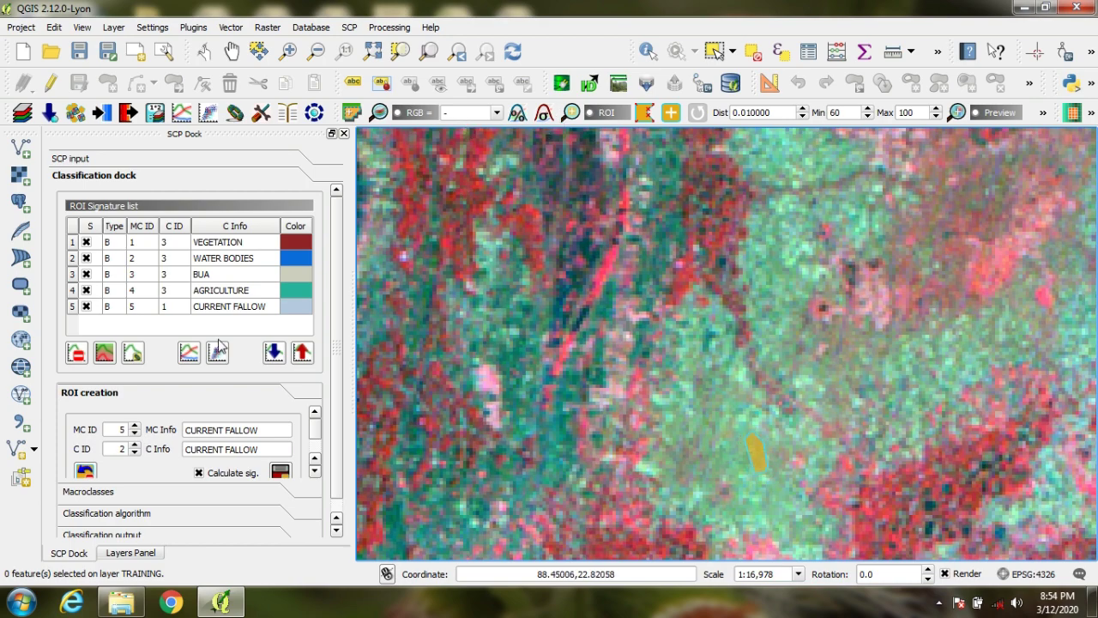
{"action": "left_click", "coordinate": [278, 474]}
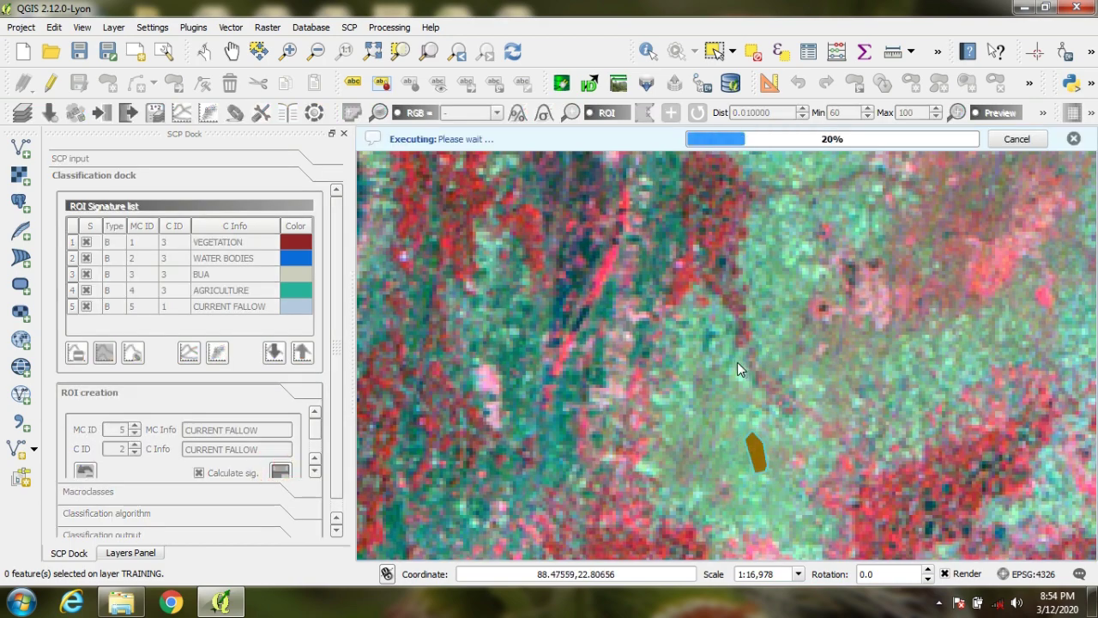
{"action": "left_click", "coordinate": [558, 416]}
{"action": "left_click", "coordinate": [280, 470]}
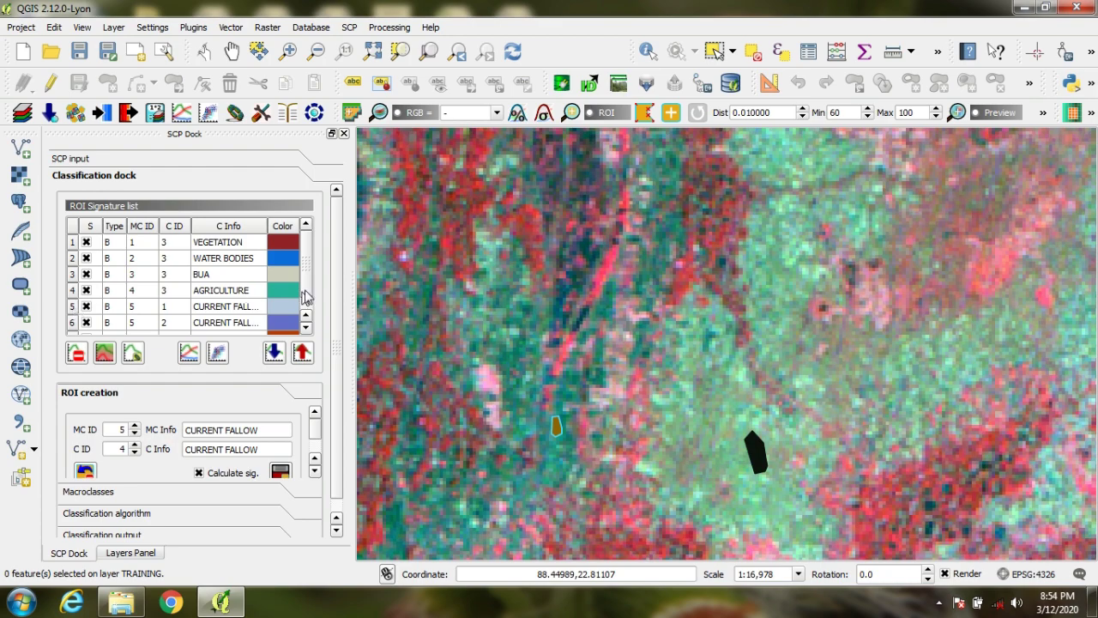
Step: Merge the three CURRENT FALLOW signatures with C ID 1, 2 and 3 in the ROI Signature list
{"action": "left_click", "coordinate": [302, 326]}
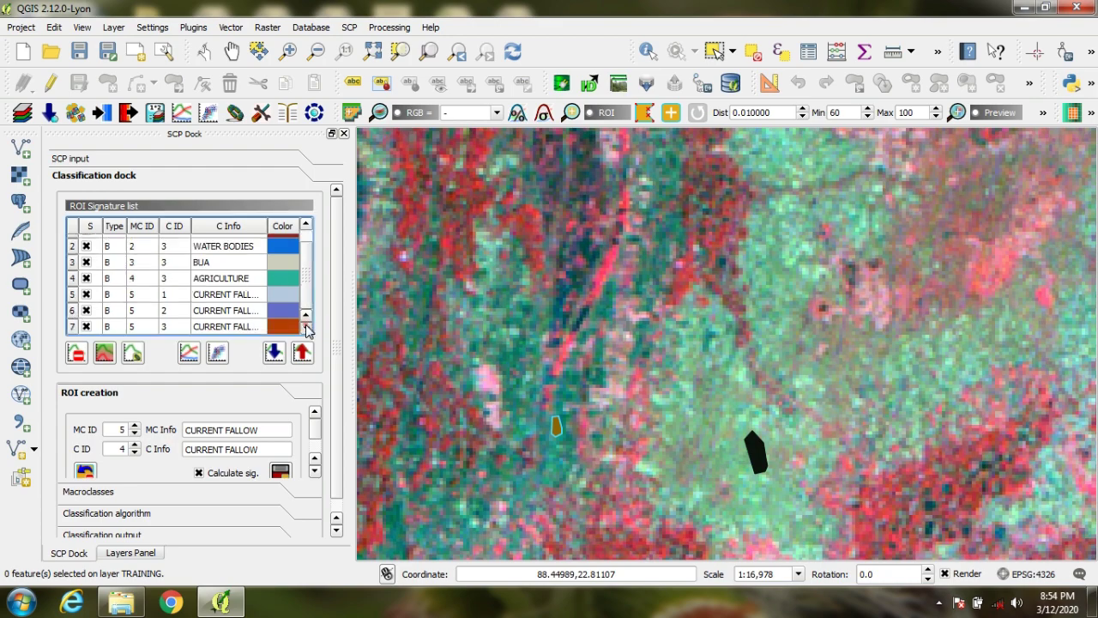
{"action": "left_click", "coordinate": [72, 294]}
{"action": "left_click", "coordinate": [71, 308], "text": "shift"}
{"action": "left_click", "coordinate": [74, 326], "text": "shift"}
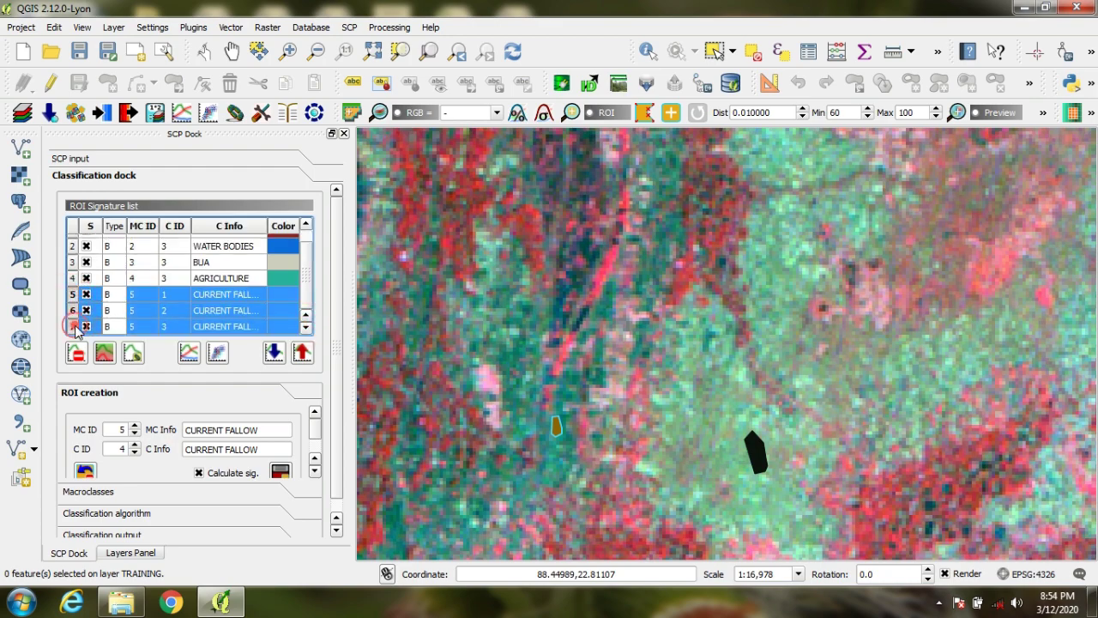
{"action": "left_click", "coordinate": [103, 352]}
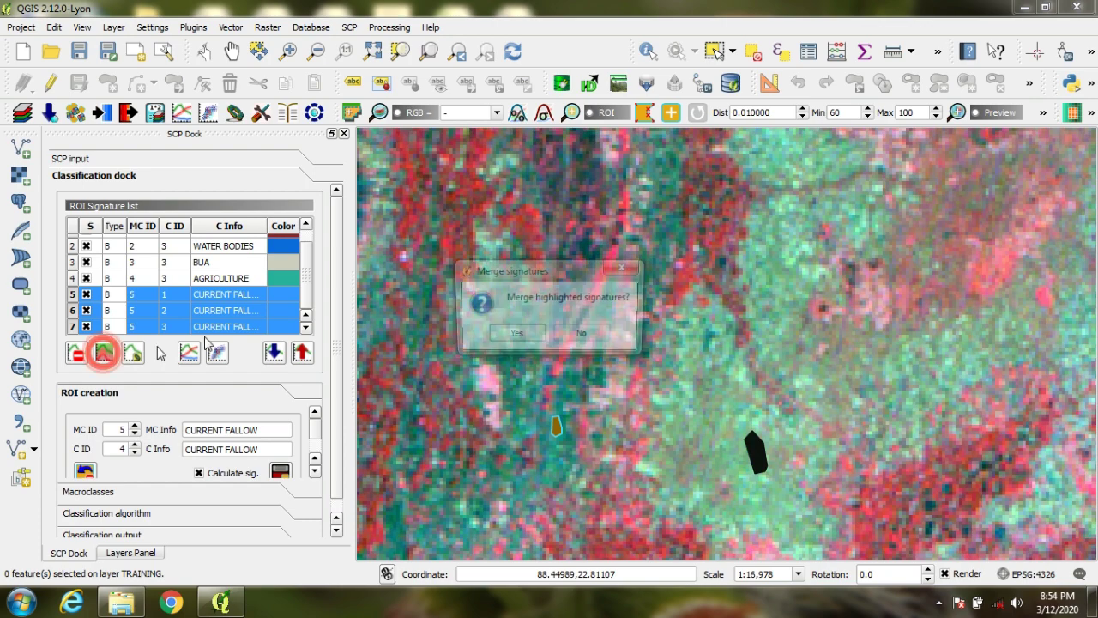
{"action": "left_click", "coordinate": [513, 337]}
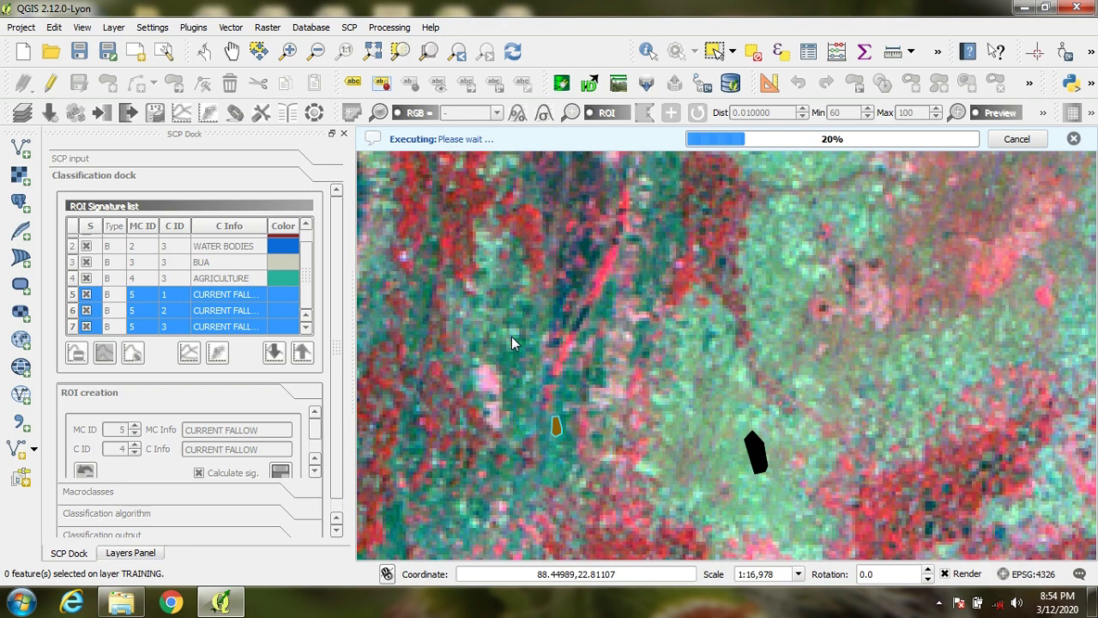
Step: Delete the three unmerged CURRENT FALLOW signatures with C ID 1, 2 and 3 from the ROI Signature list
{"action": "left_click", "coordinate": [72, 322]}
{"action": "left_click", "coordinate": [73, 306], "text": "ctrl"}
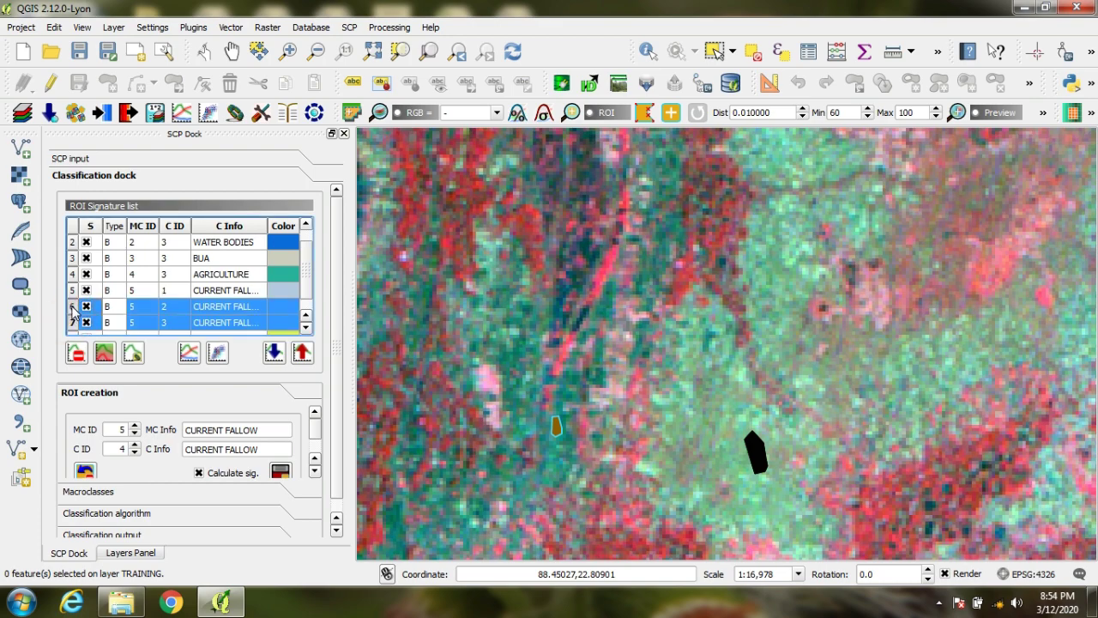
{"action": "left_click", "coordinate": [72, 290], "text": "ctrl"}
{"action": "left_click", "coordinate": [74, 352]}
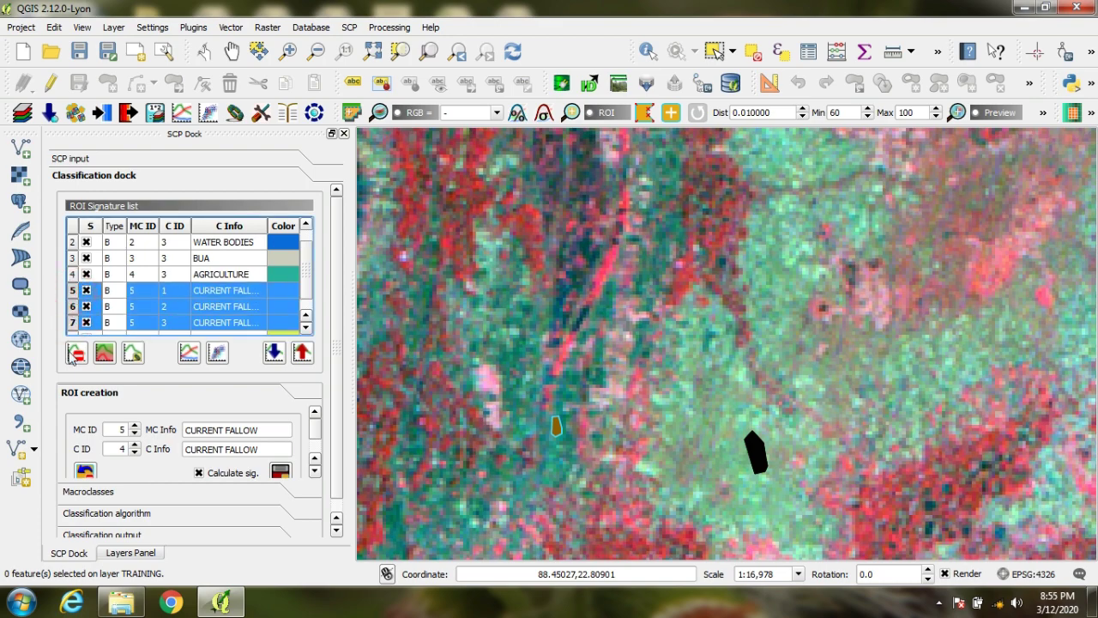
{"action": "left_click", "coordinate": [511, 341]}
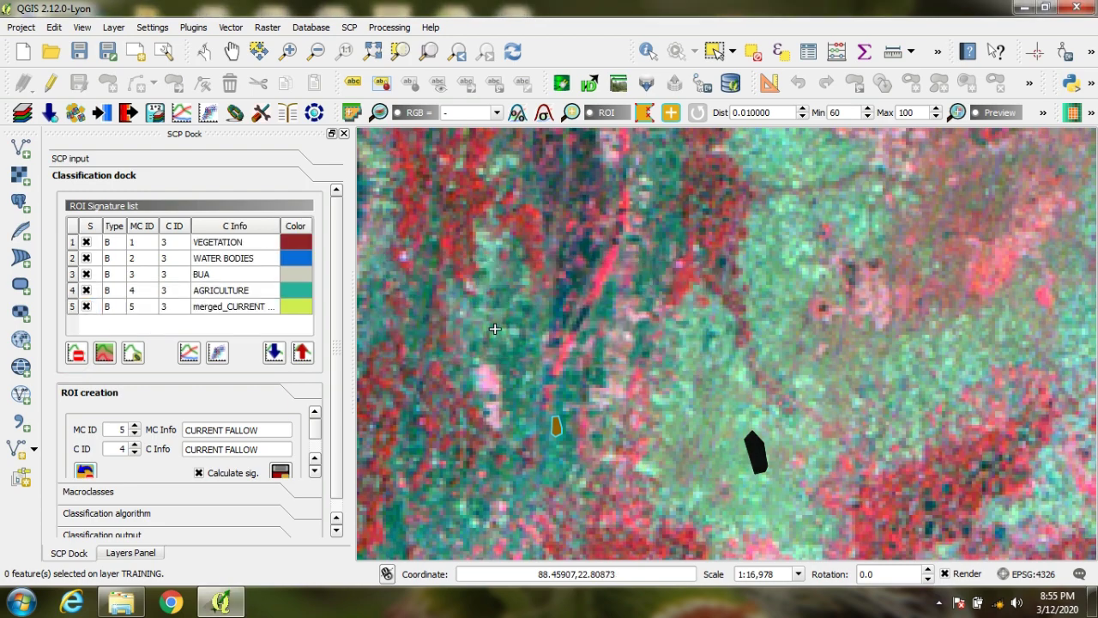
Step: Rename the merged current fallow signature's C Info as CURRENT FALLOW by removing its "merged_" prefix
{"action": "double_click", "coordinate": [228, 308]}
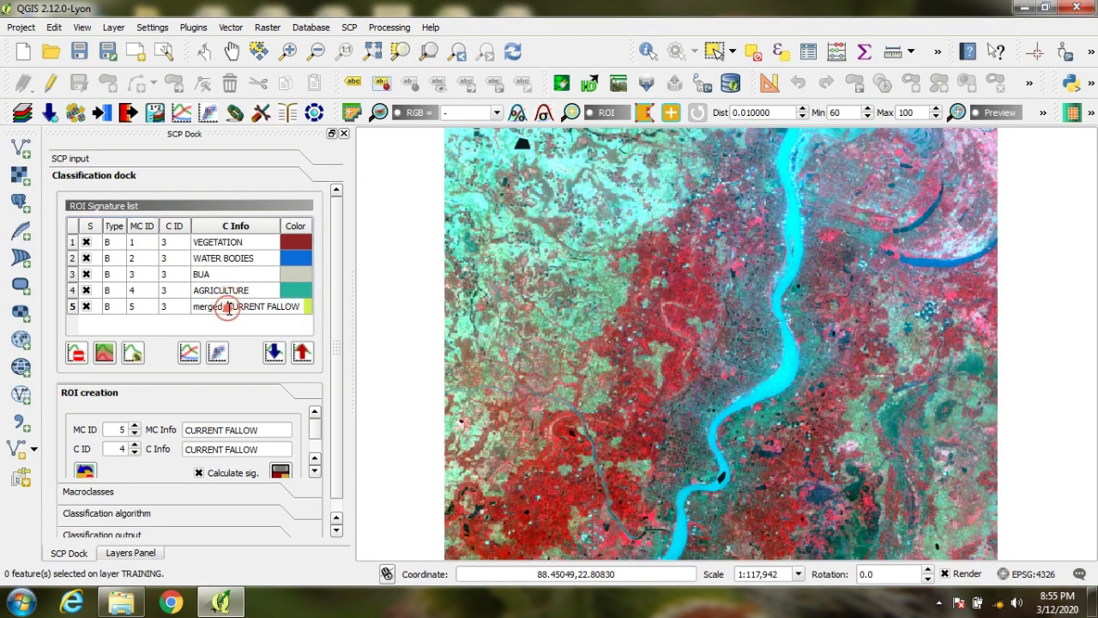
{"action": "key", "text": "Delete"}
{"action": "key", "text": "Delete"}
{"action": "key", "text": "Delete"}
{"action": "key", "text": "Delete"}
{"action": "key", "text": "Delete"}
{"action": "key", "text": "Delete"}
{"action": "key", "text": "Delete"}
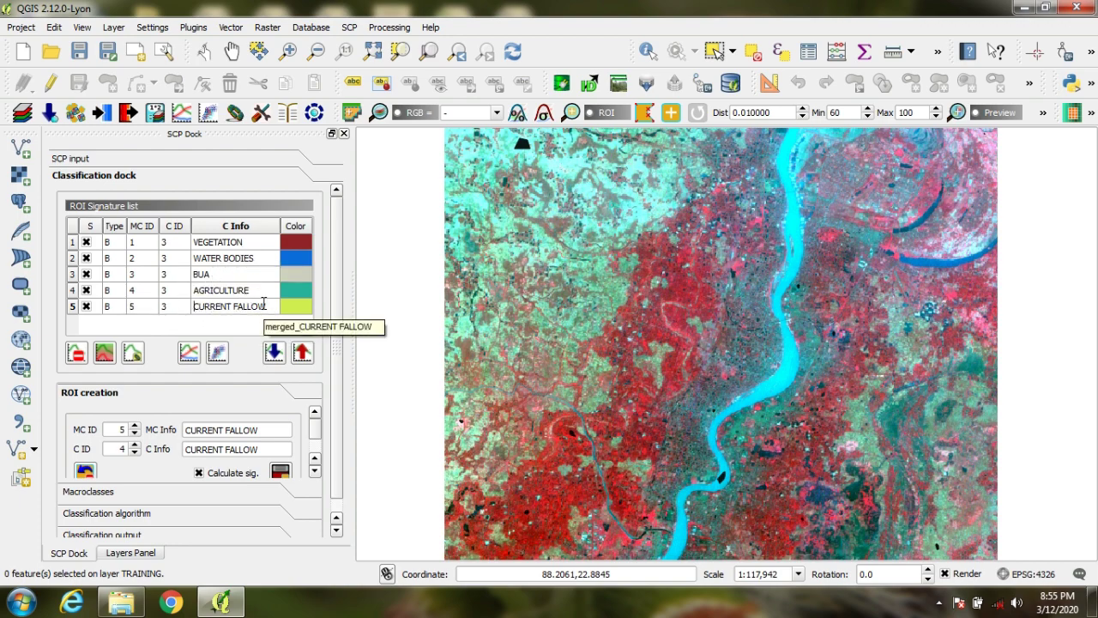
Step: Set the signature colors to green (85, 170, 0) for VEGETATION and sky blue (0, 170, 255) for WATER BODIES
{"action": "left_click", "coordinate": [287, 245]}
{"action": "left_click", "coordinate": [288, 247]}
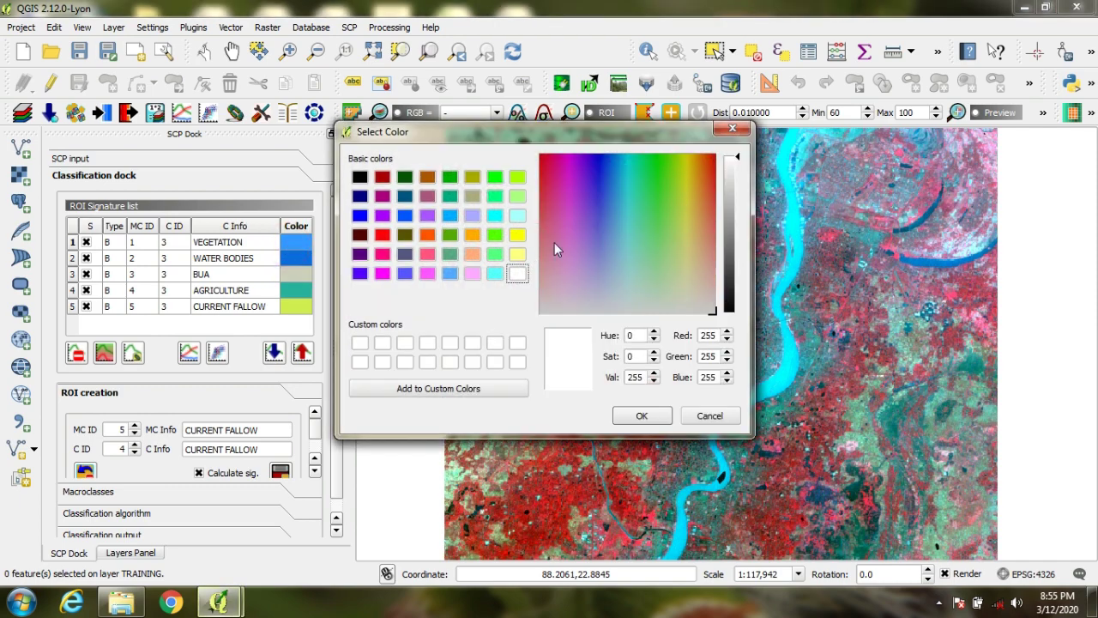
{"action": "left_click", "coordinate": [449, 235]}
{"action": "left_click", "coordinate": [635, 415]}
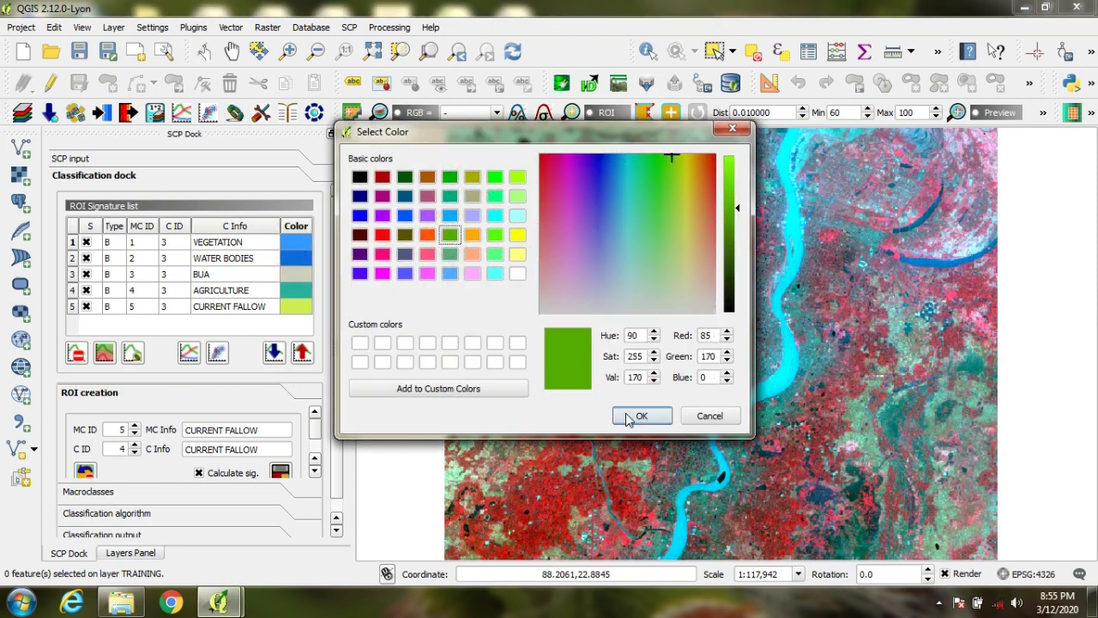
{"action": "left_click", "coordinate": [296, 257]}
{"action": "left_click", "coordinate": [296, 257]}
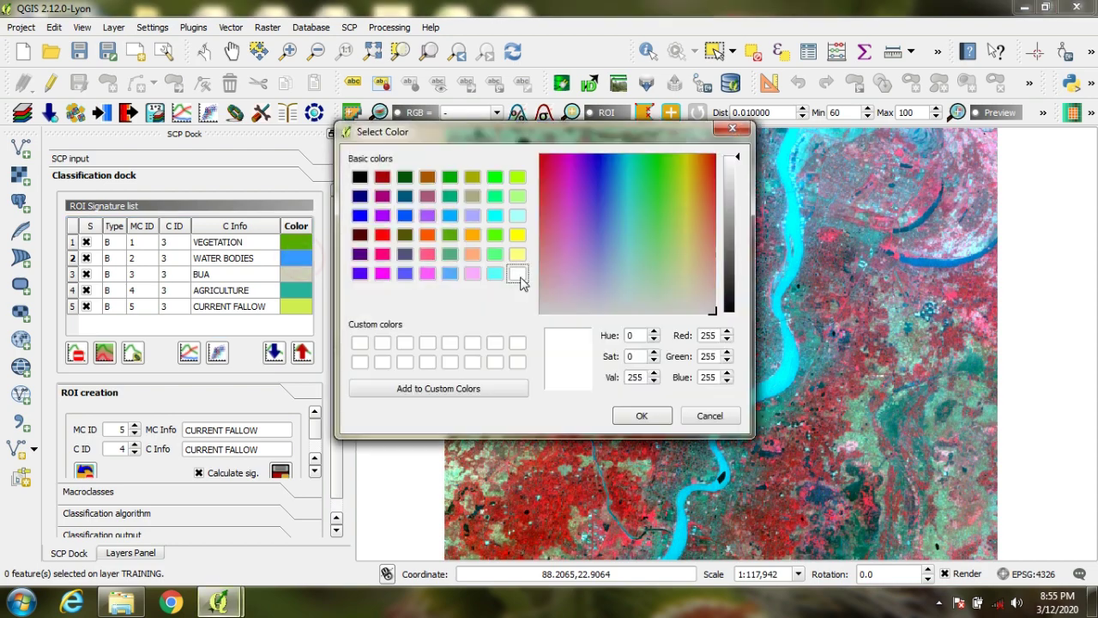
{"action": "left_click", "coordinate": [449, 216]}
{"action": "left_click", "coordinate": [642, 415]}
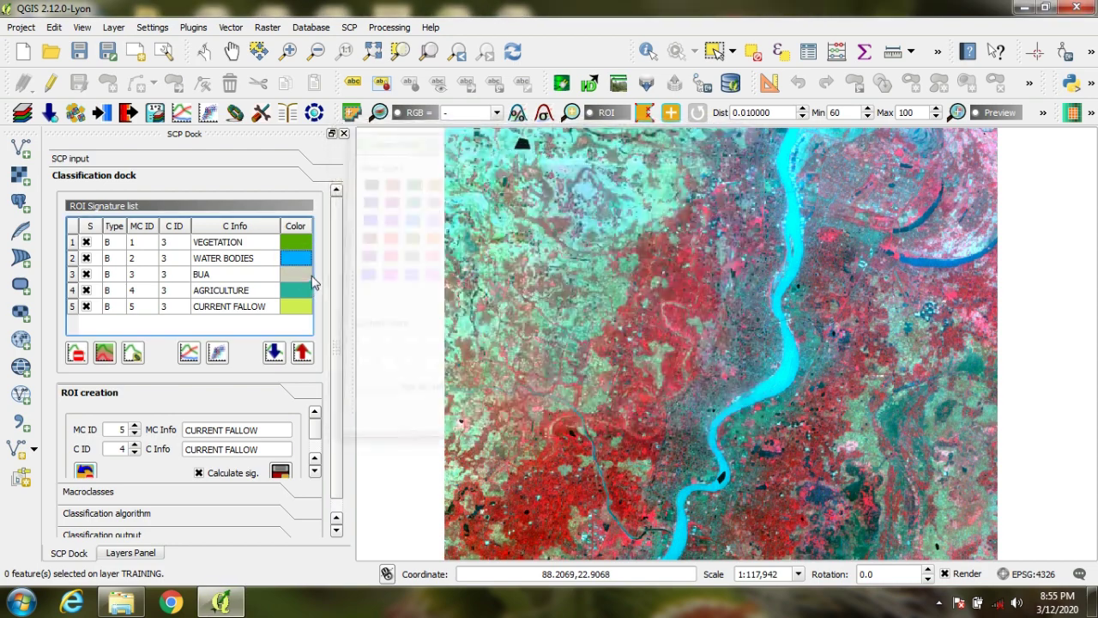
Step: Set the signature colors to dark red (170, 0, 0) for BUA and yellow (255, 255, 0) for AGRICULTURE
{"action": "double_click", "coordinate": [296, 274]}
{"action": "left_click", "coordinate": [383, 177]}
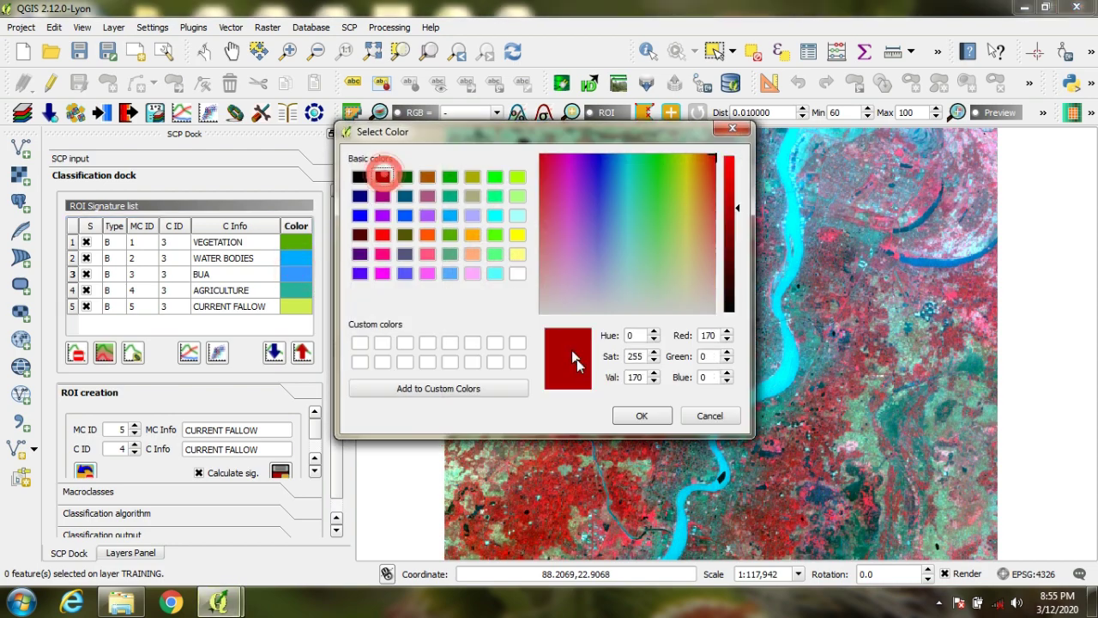
{"action": "left_click", "coordinate": [642, 415]}
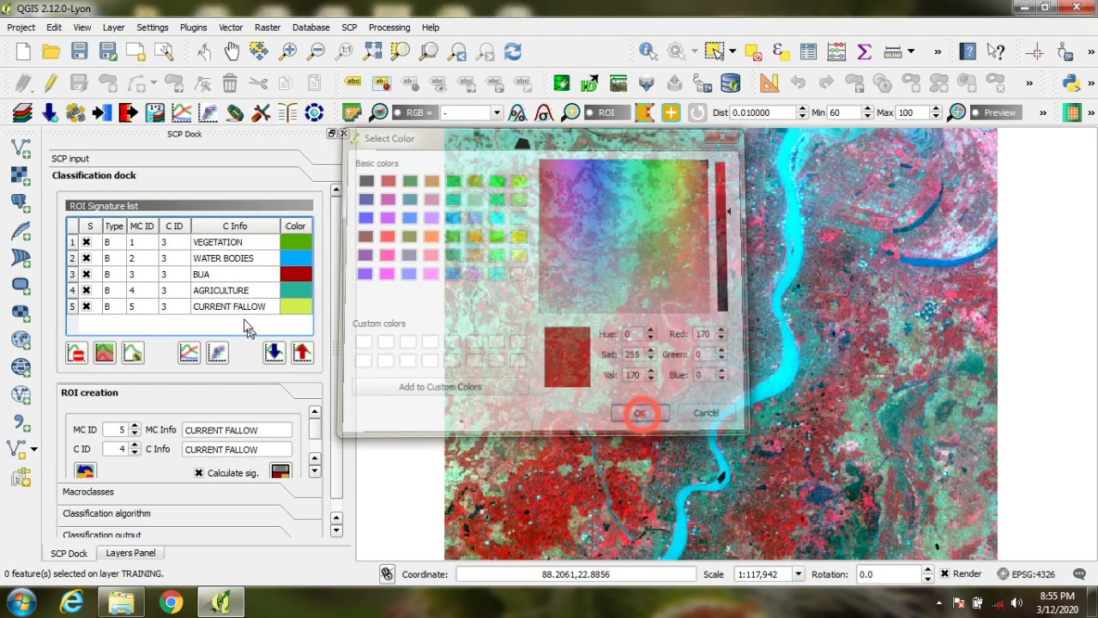
{"action": "left_click", "coordinate": [288, 290]}
{"action": "left_click", "coordinate": [288, 290]}
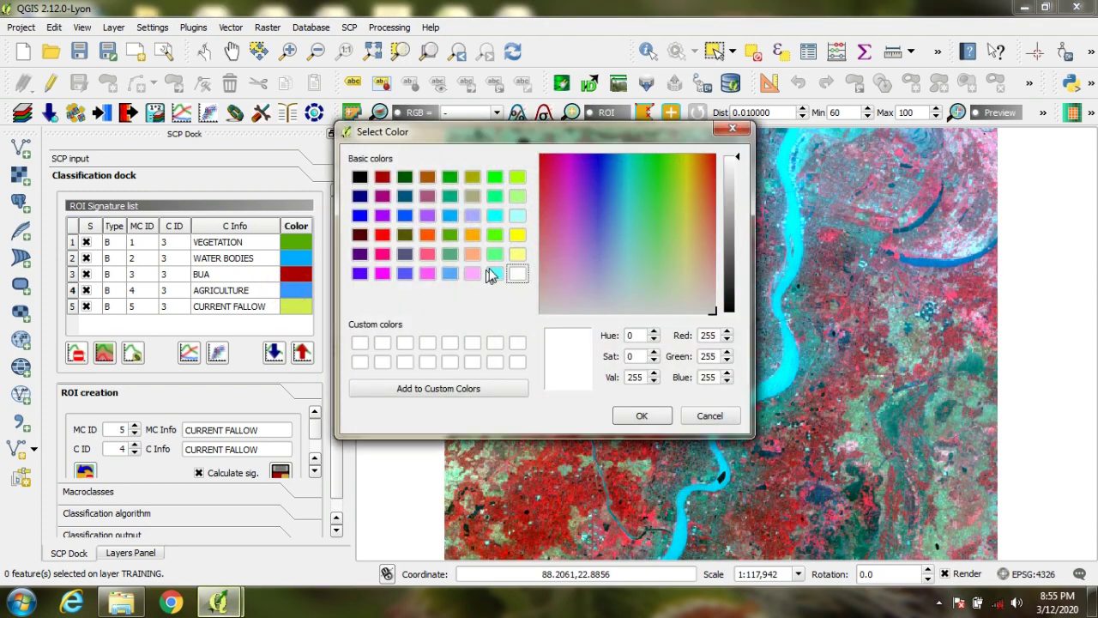
{"action": "left_click", "coordinate": [517, 234]}
{"action": "left_click", "coordinate": [642, 415]}
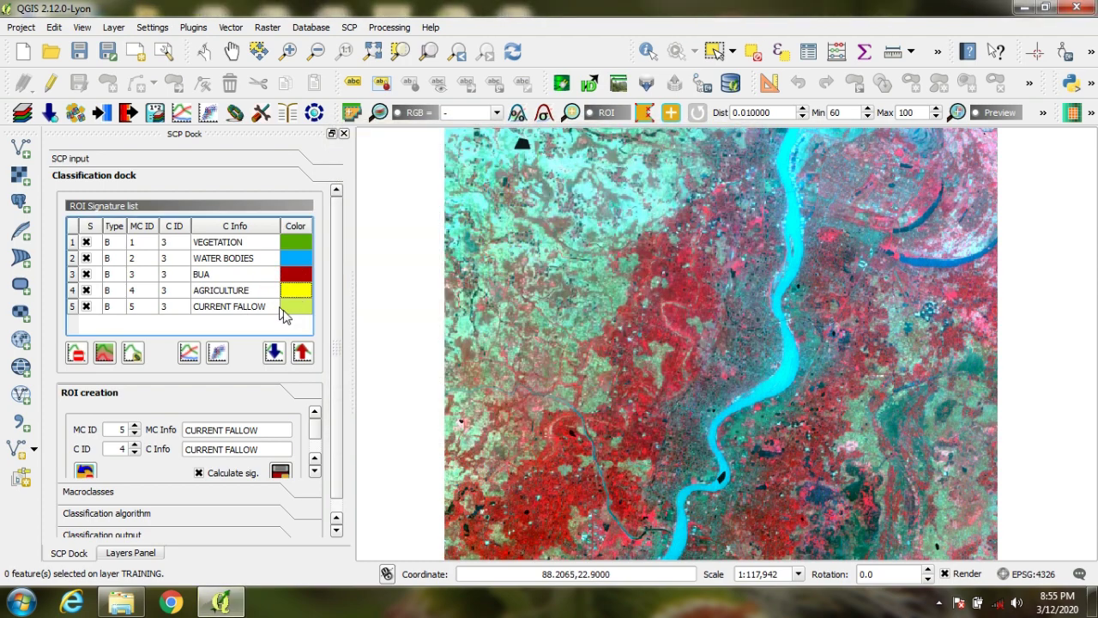
Step: Set the CURRENT FALLOW signature's color to khaki grey (170, 170, 127)
{"action": "left_click", "coordinate": [288, 306]}
{"action": "left_click", "coordinate": [288, 306]}
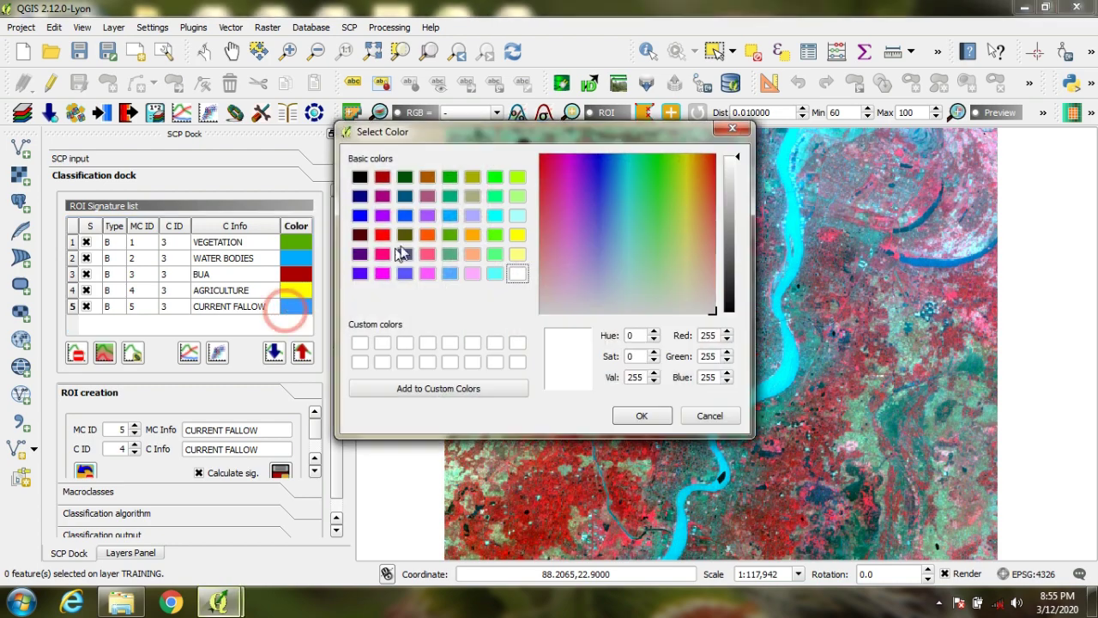
{"action": "left_click", "coordinate": [473, 198]}
{"action": "left_click", "coordinate": [639, 416]}
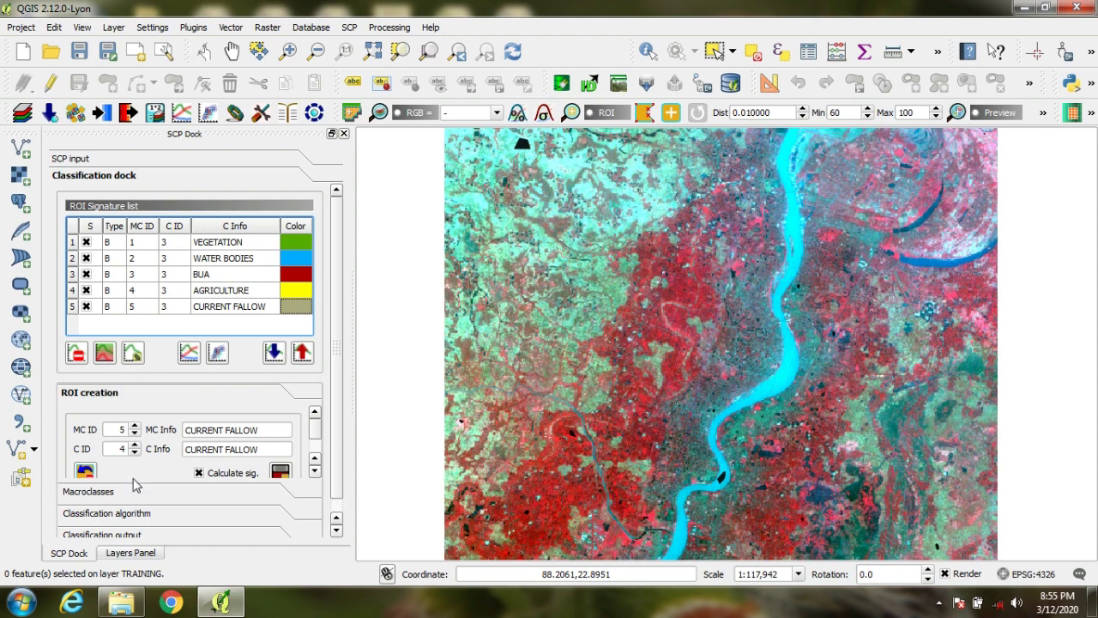
Step: Set the macroclass colors to green (85, 170, 0) for VEGETATION and sky blue (0, 170, 255) for WATER BODIES
{"action": "left_click", "coordinate": [100, 497]}
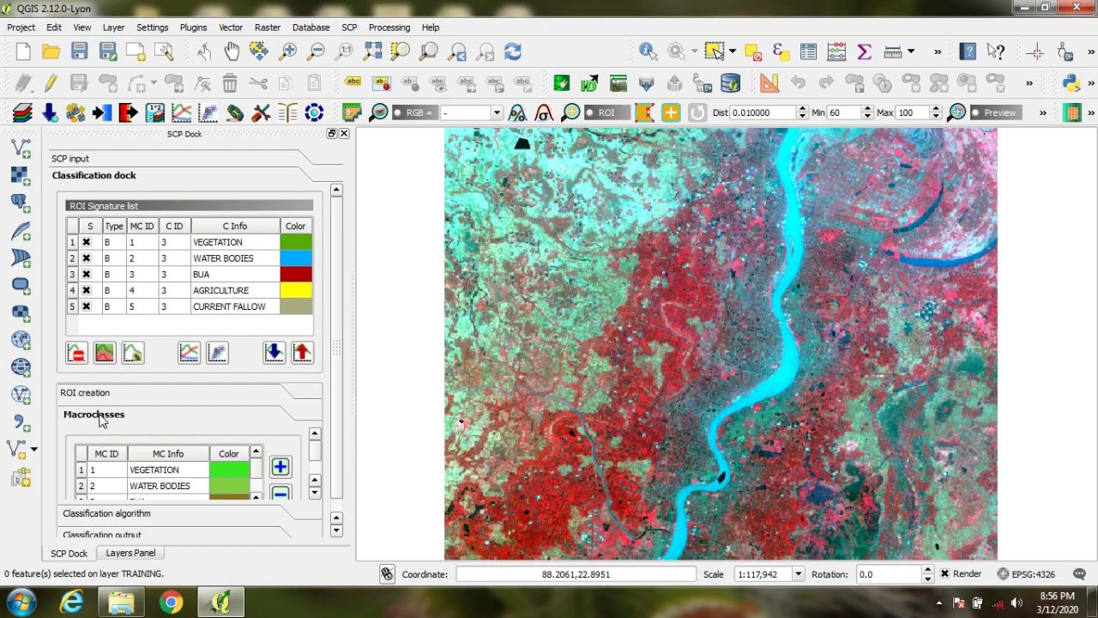
{"action": "double_click", "coordinate": [228, 476]}
{"action": "left_click", "coordinate": [449, 235]}
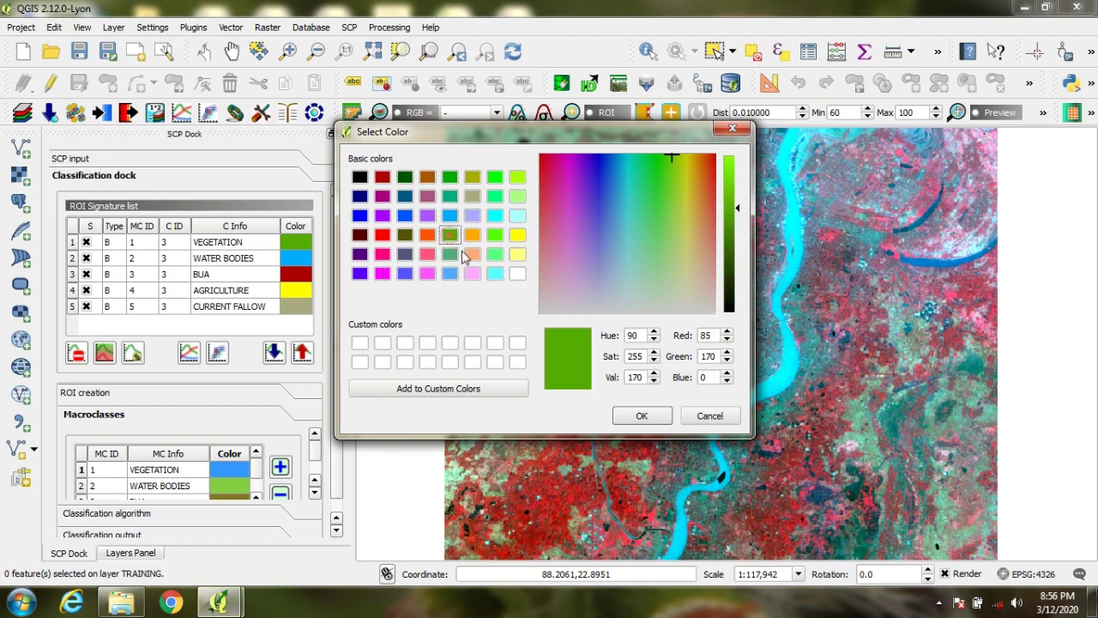
{"action": "left_click", "coordinate": [642, 415]}
{"action": "double_click", "coordinate": [224, 486]}
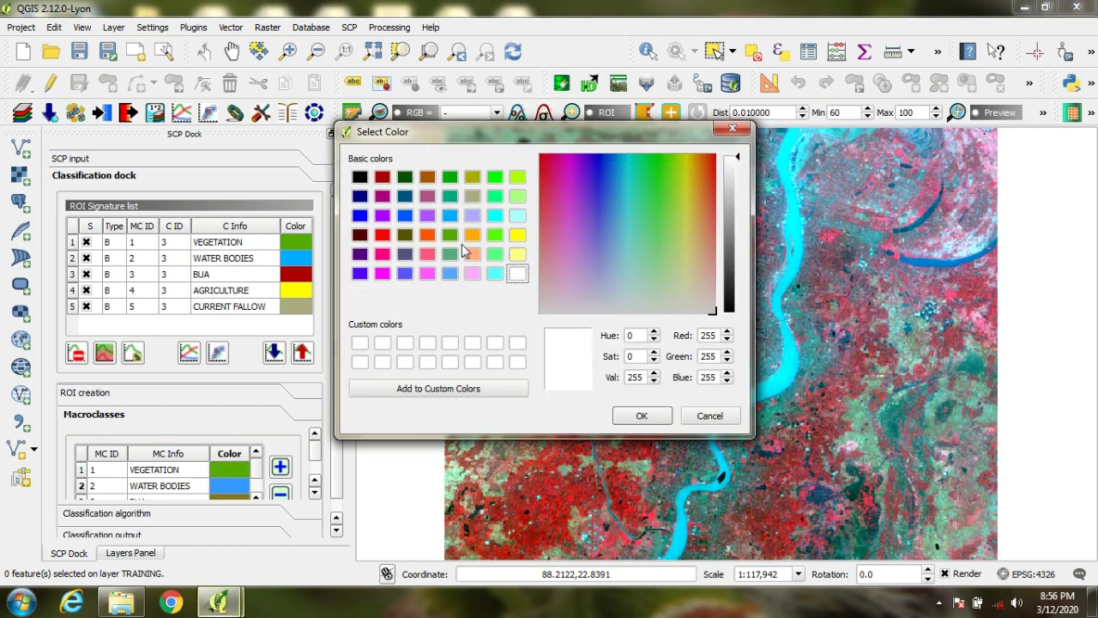
{"action": "left_click", "coordinate": [450, 215]}
{"action": "left_click", "coordinate": [641, 416]}
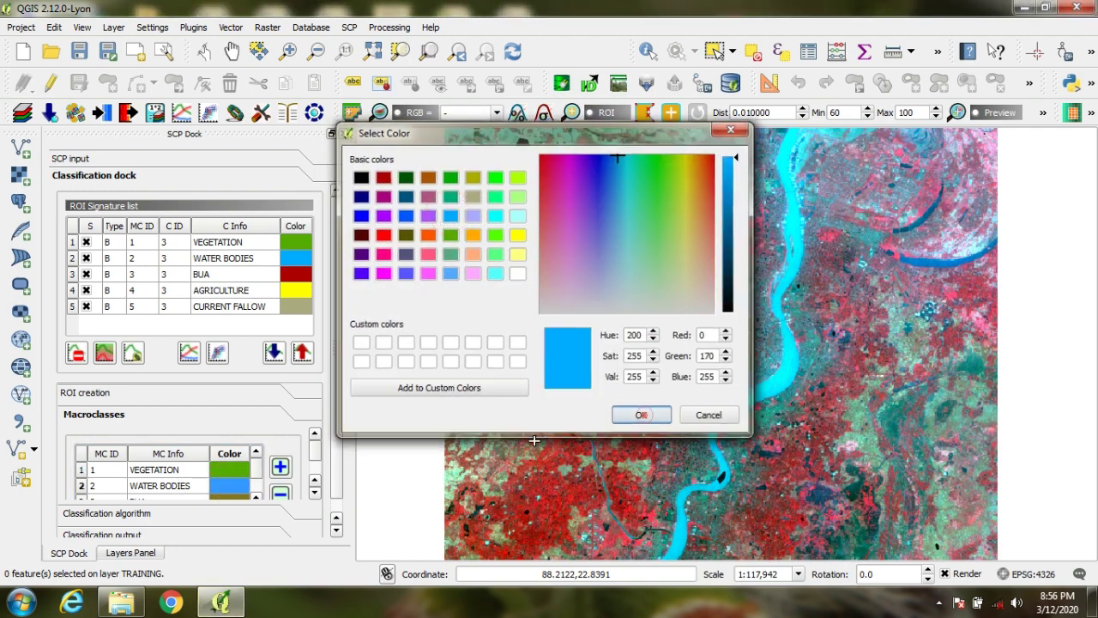
Step: Set the macroclass colors to dark red (170, 0, 0) for BUA and yellow (255, 255, 0) for AGRICULTURE
{"action": "left_click", "coordinate": [316, 494]}
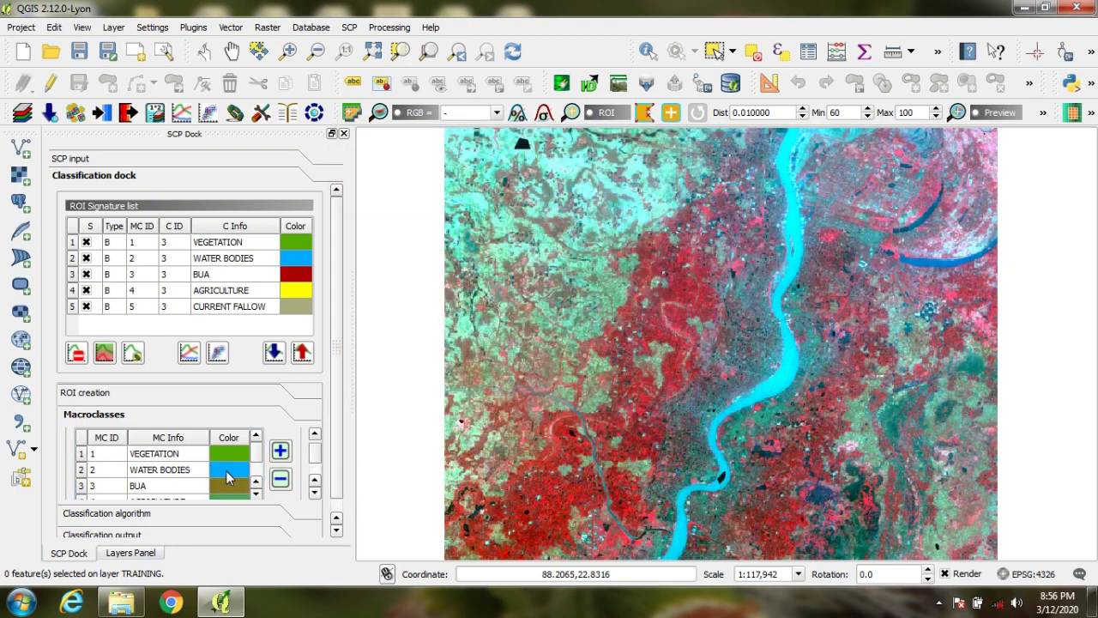
{"action": "double_click", "coordinate": [230, 489]}
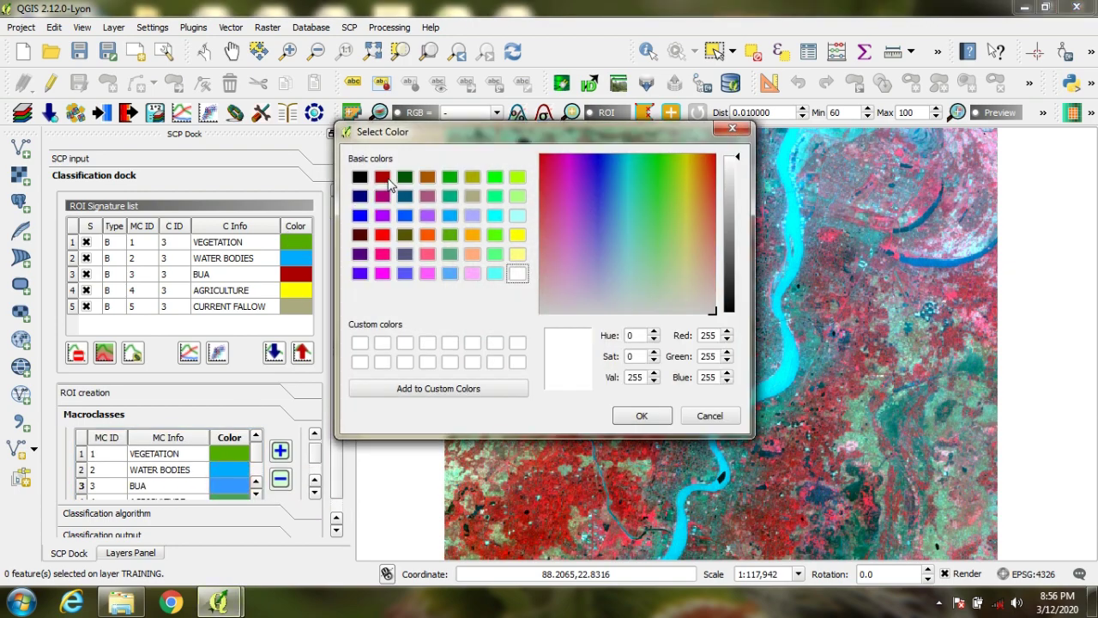
{"action": "left_click", "coordinate": [381, 176]}
{"action": "left_click", "coordinate": [642, 415]}
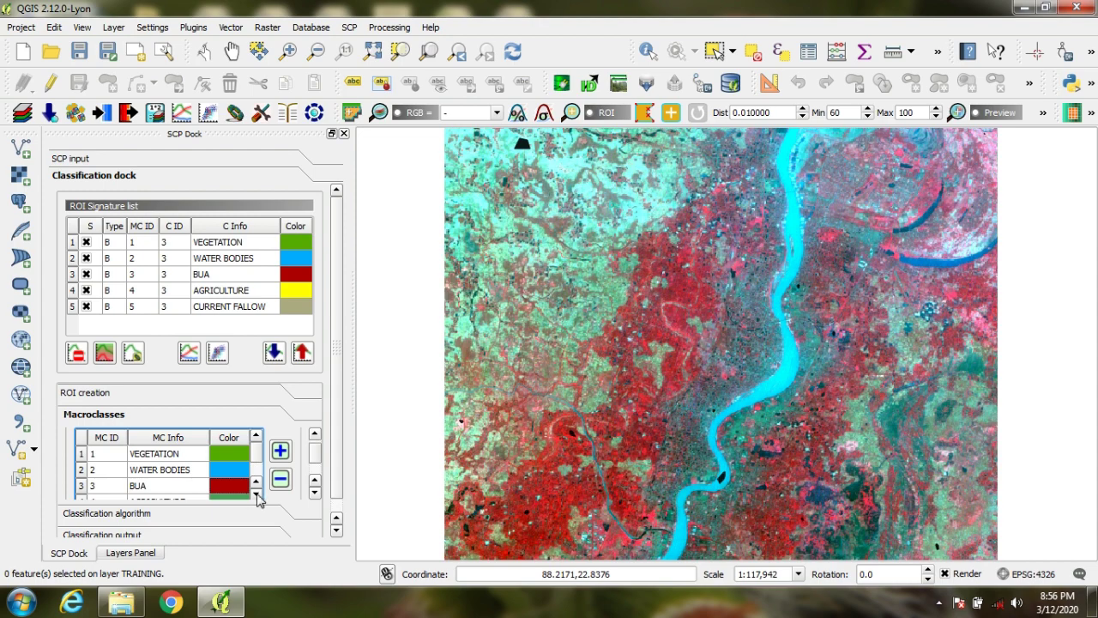
{"action": "left_click", "coordinate": [257, 495]}
{"action": "double_click", "coordinate": [230, 477]}
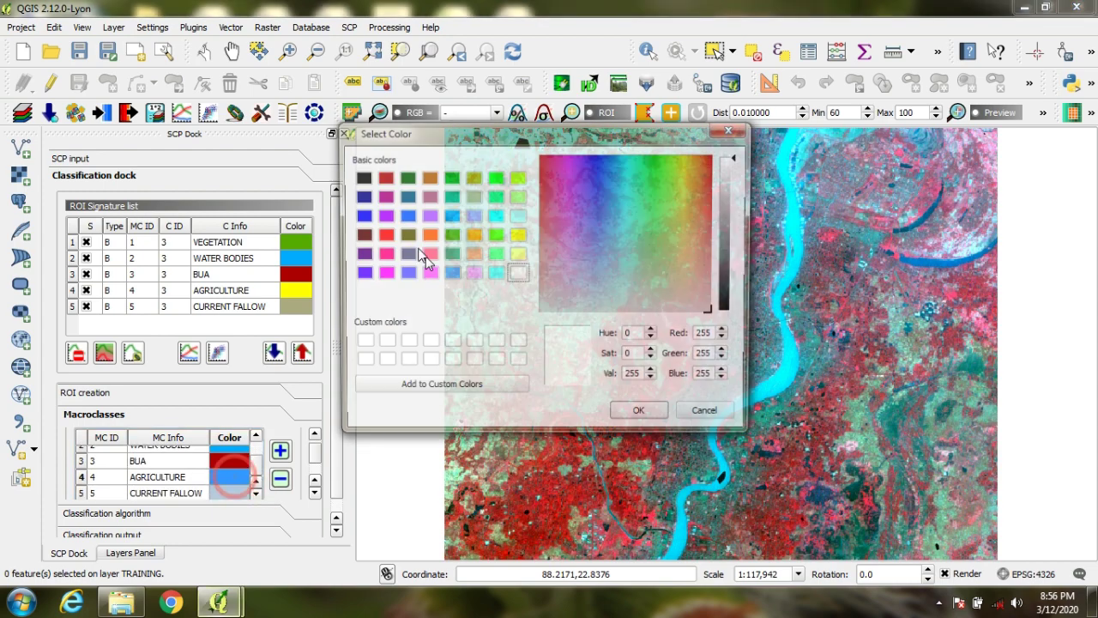
{"action": "left_click", "coordinate": [517, 236]}
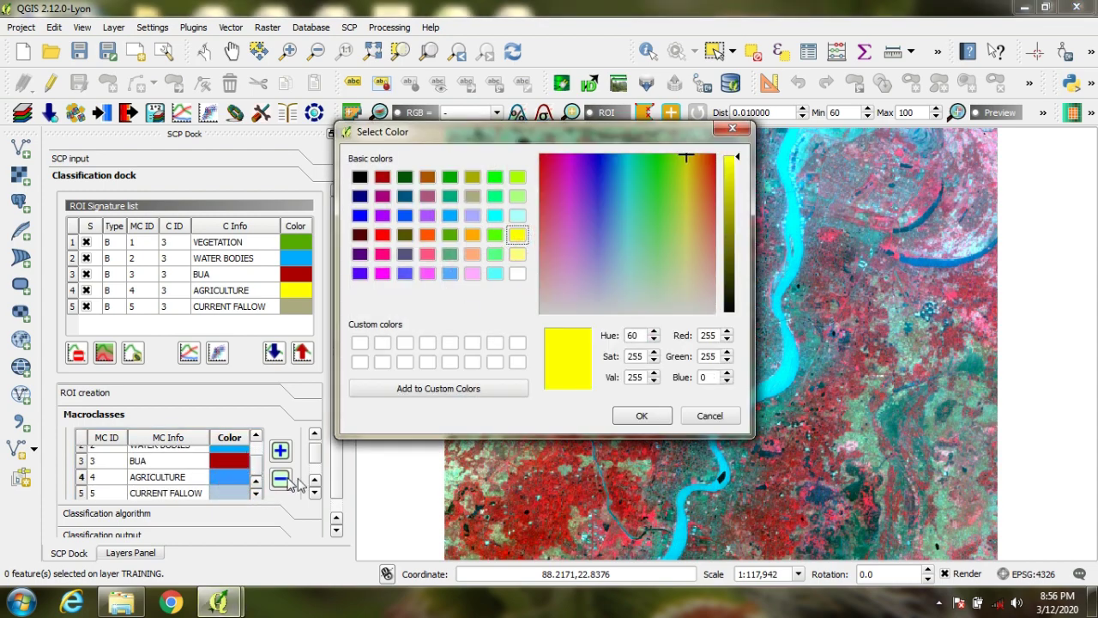
{"action": "left_click", "coordinate": [640, 415]}
Step: Set the CURRENT FALLOW macroclass color to khaki grey (170, 170, 127)
{"action": "double_click", "coordinate": [231, 495]}
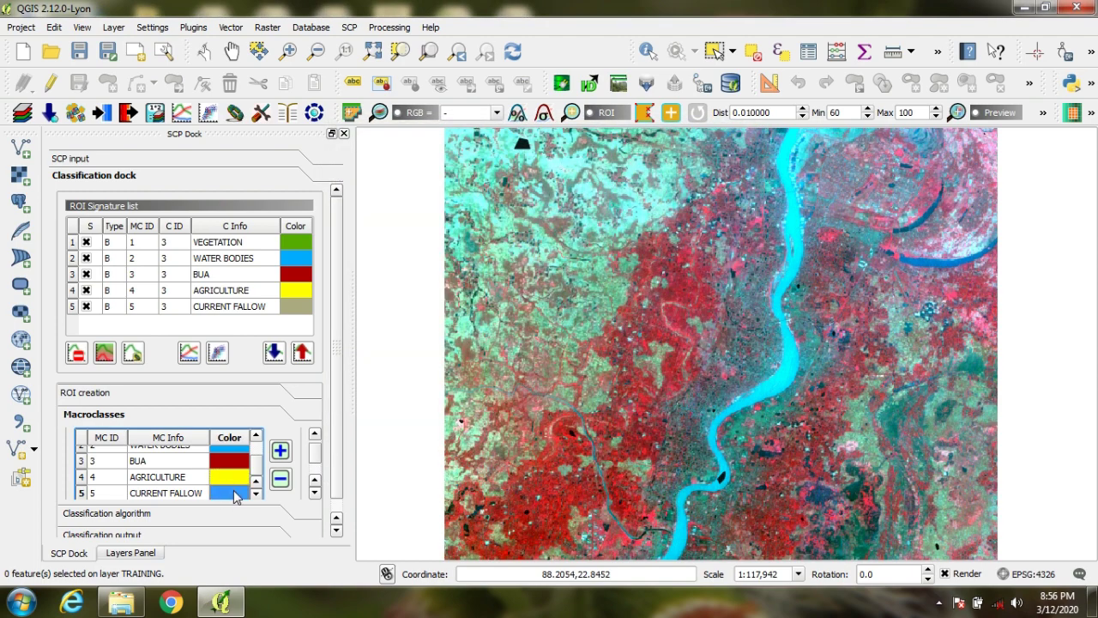
{"action": "left_click", "coordinate": [471, 196]}
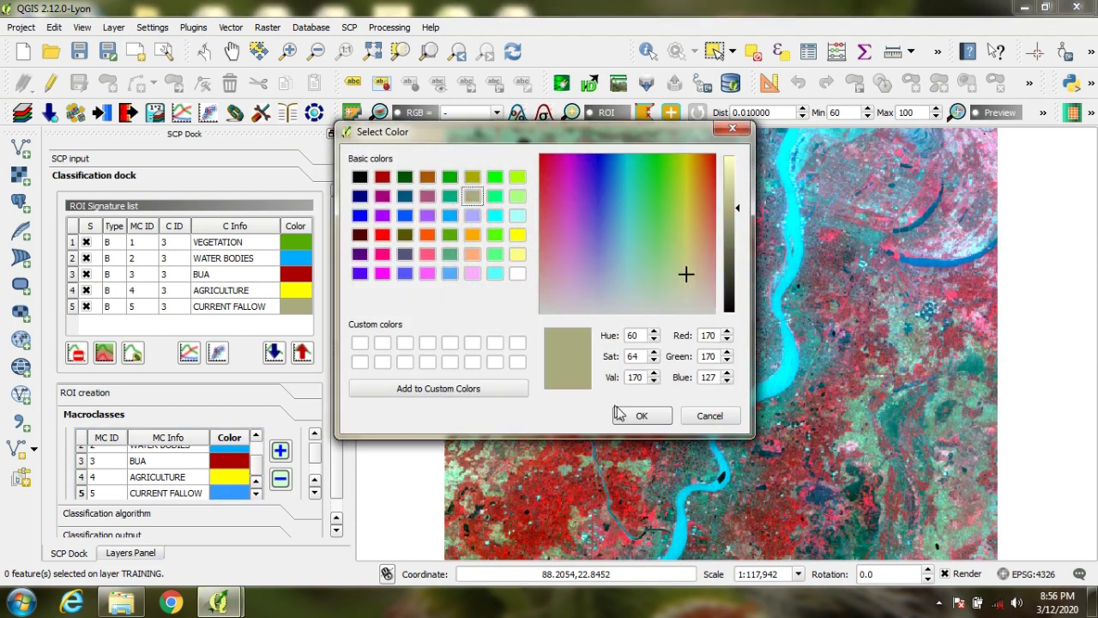
{"action": "left_click", "coordinate": [633, 414]}
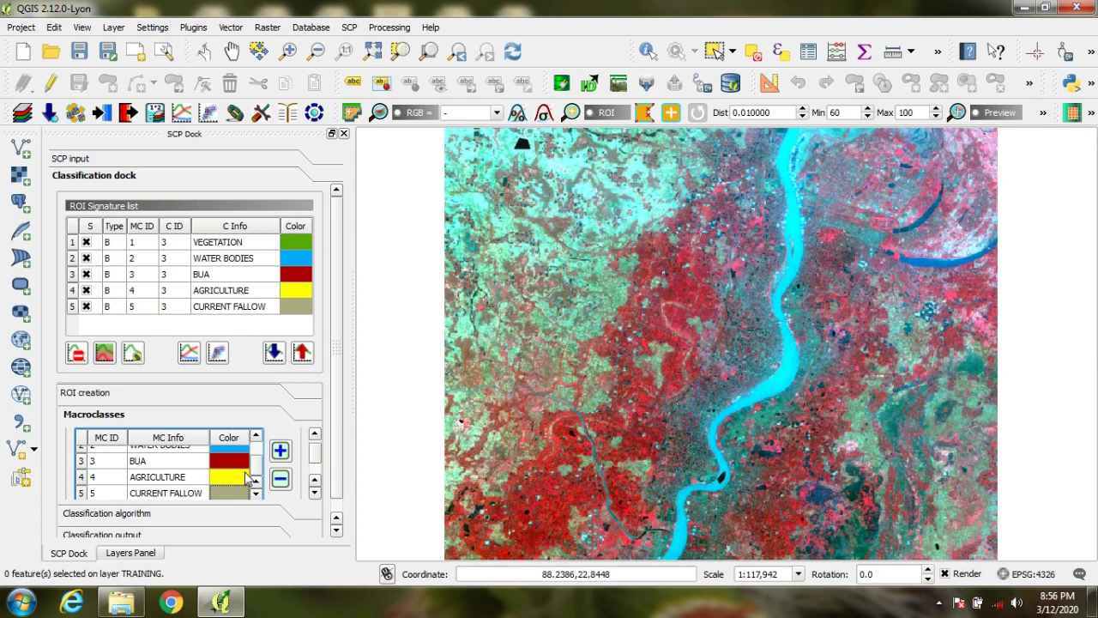
Step: Set the classification algorithm to Maximum Likelihood, keeping MC ID as the class identifier
{"action": "left_click", "coordinate": [142, 513]}
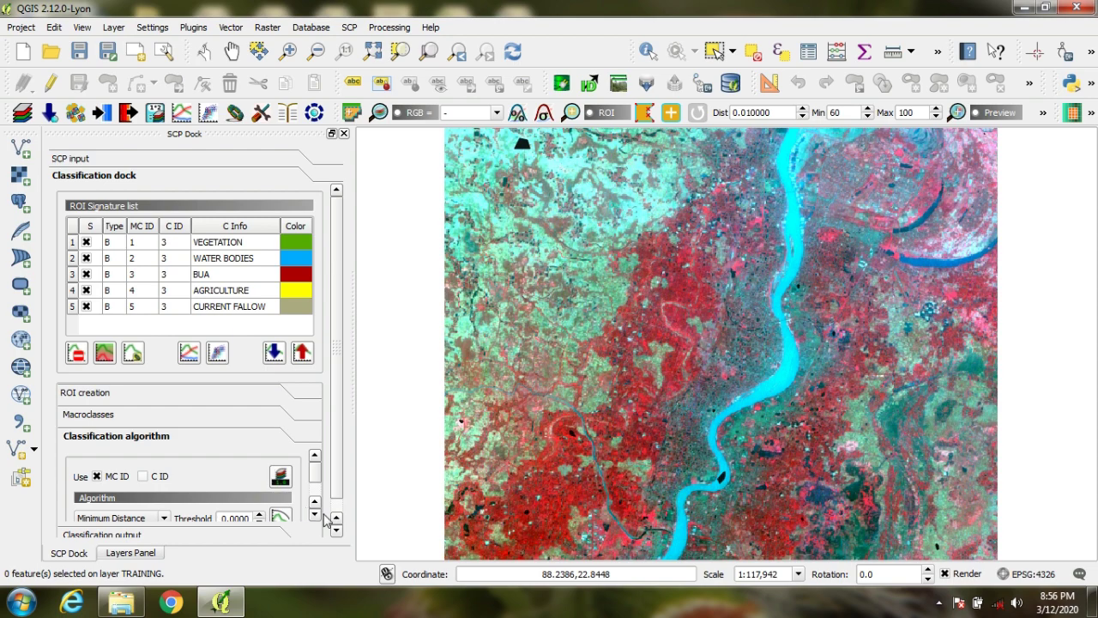
{"action": "scroll", "coordinate": [313, 511], "scroll_direction": "down", "scroll_amount": 1}
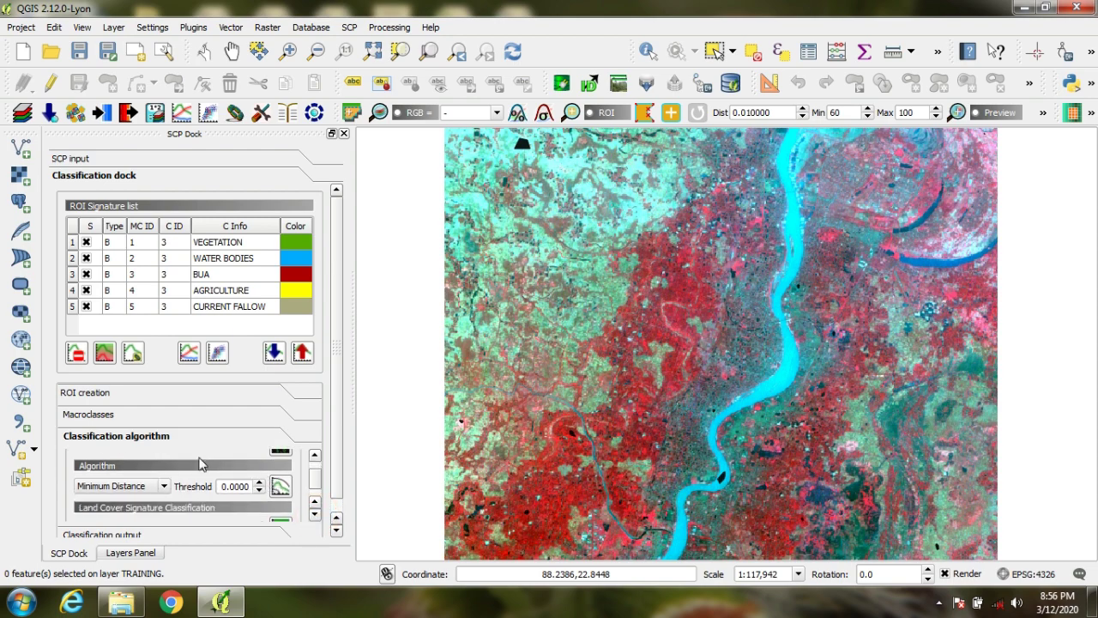
{"action": "left_click", "coordinate": [315, 455]}
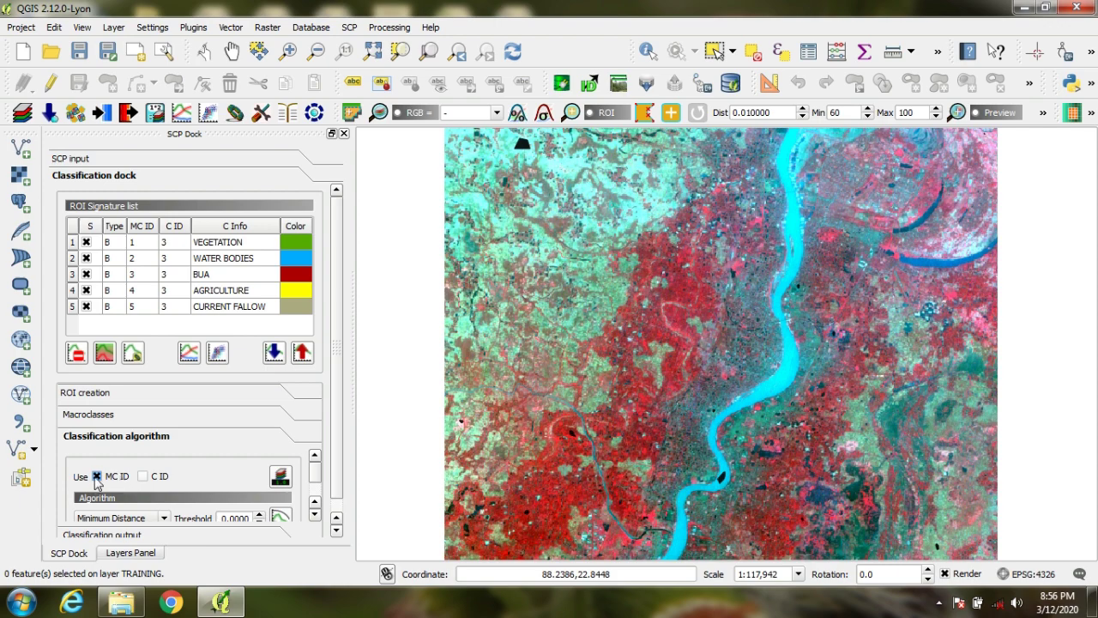
{"action": "scroll", "coordinate": [167, 497], "scroll_direction": "down", "scroll_amount": 1}
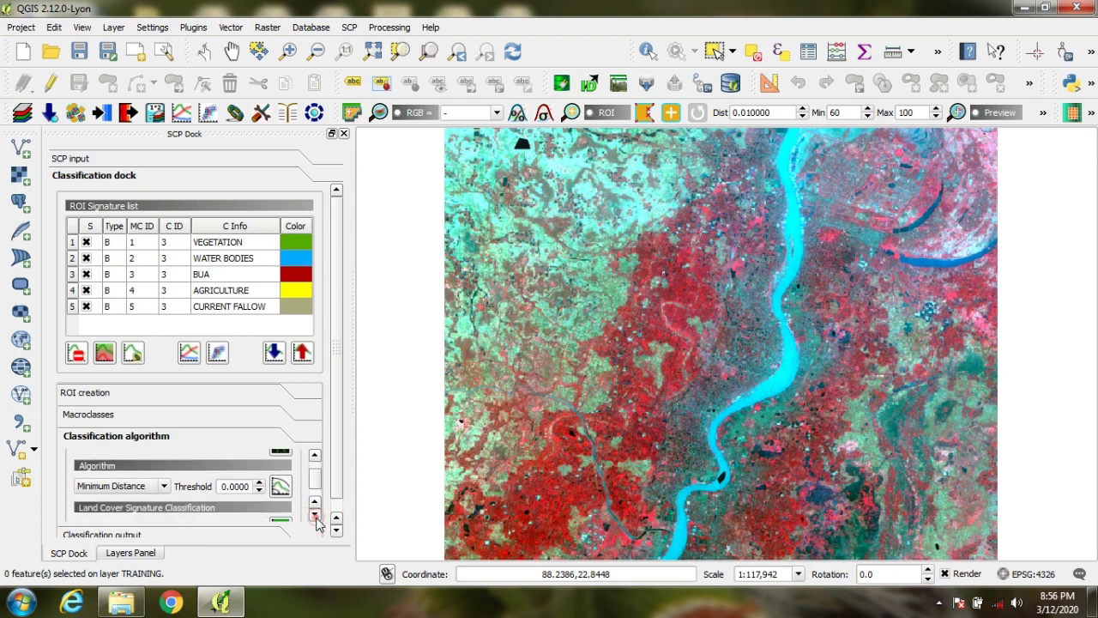
{"action": "left_click", "coordinate": [165, 488]}
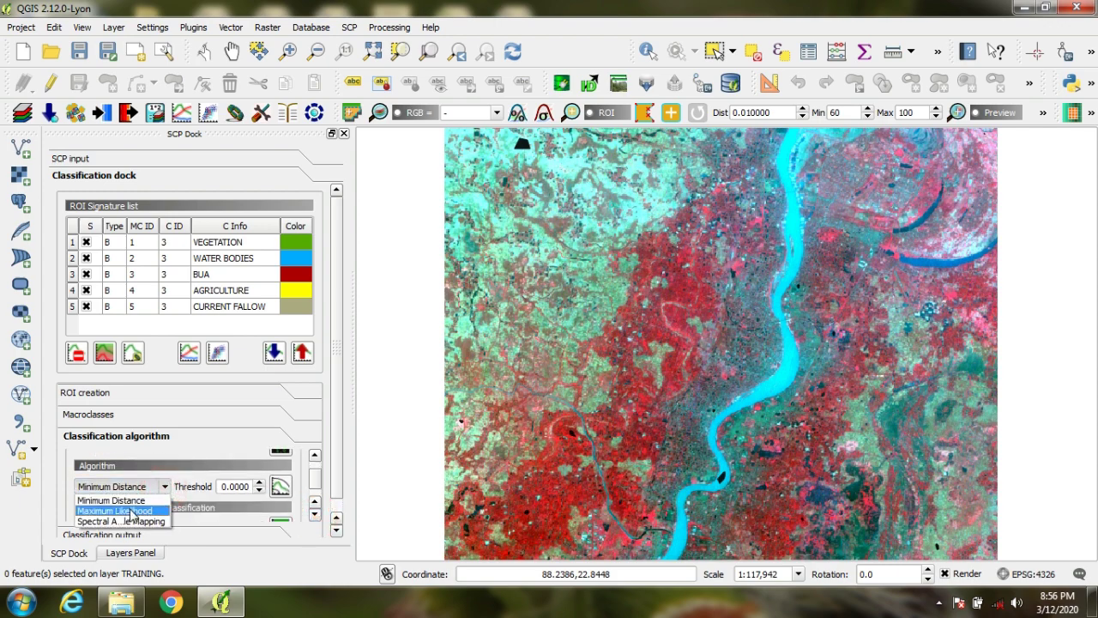
{"action": "left_click", "coordinate": [133, 511]}
{"action": "left_click", "coordinate": [154, 487]}
{"action": "left_click", "coordinate": [133, 511]}
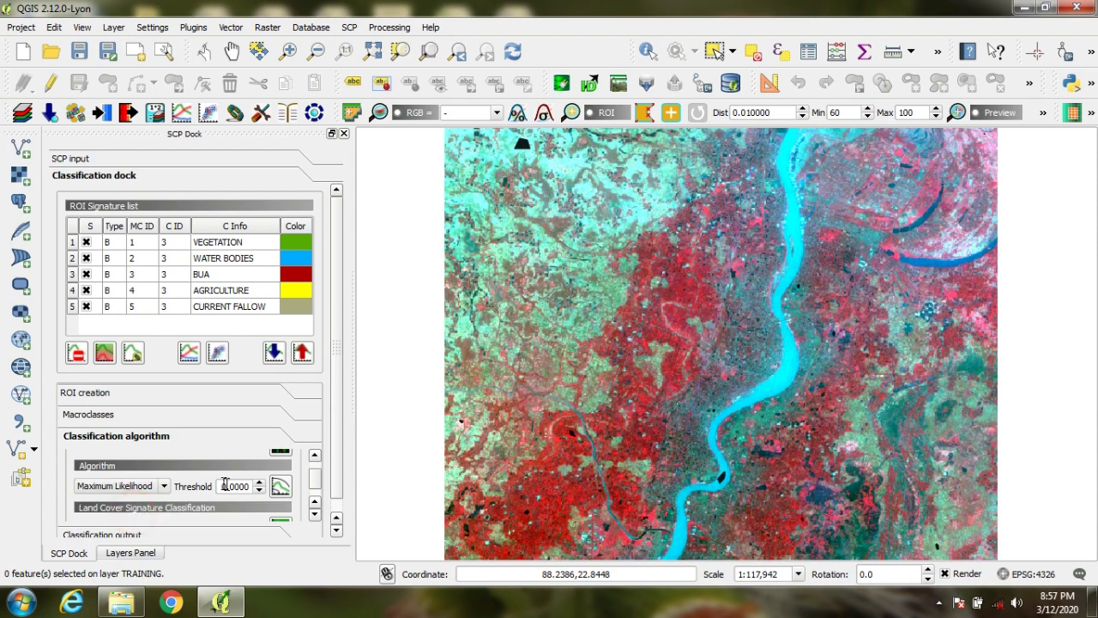
Step: Set the Maximum Likelihood threshold to 3.0000 and open the classification output settings
{"action": "left_click", "coordinate": [224, 486]}
{"action": "left_click", "coordinate": [314, 515]}
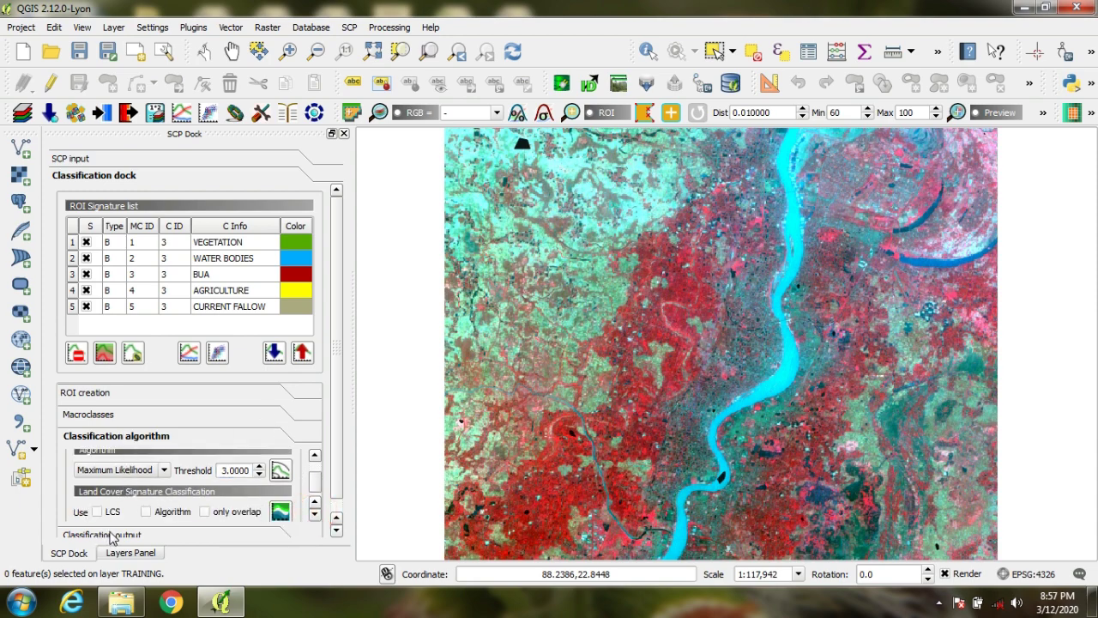
{"action": "left_click", "coordinate": [110, 535]}
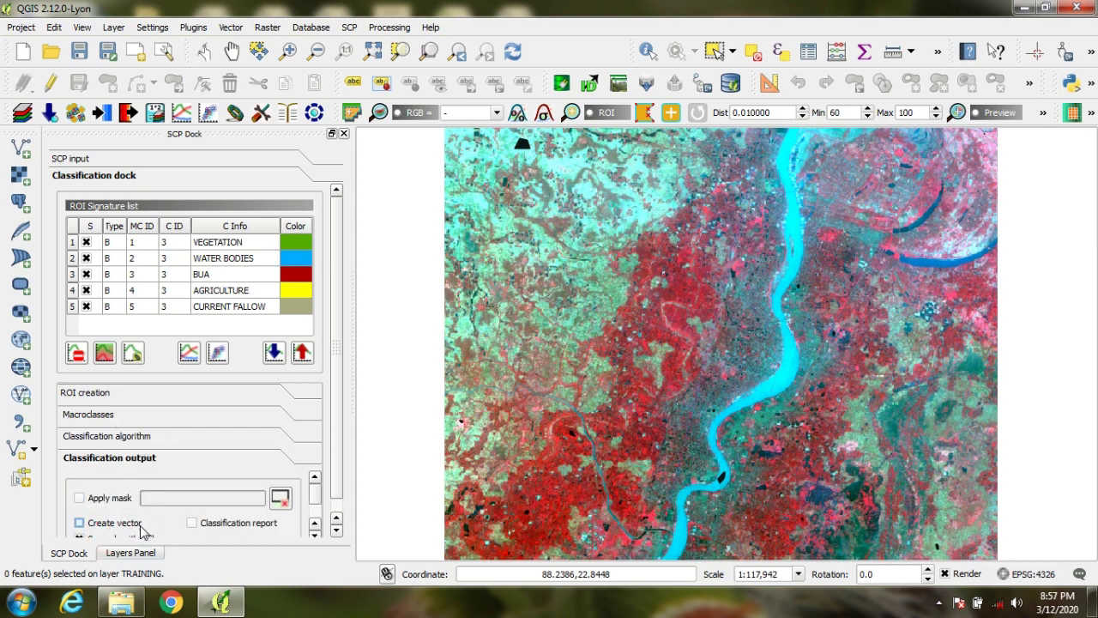
Step: Preview the classification at three places on the composite: beside the river, around the curved lake in the northeast, and over the southwestern vegetation
{"action": "left_click", "coordinate": [314, 536]}
{"action": "left_click", "coordinate": [315, 536]}
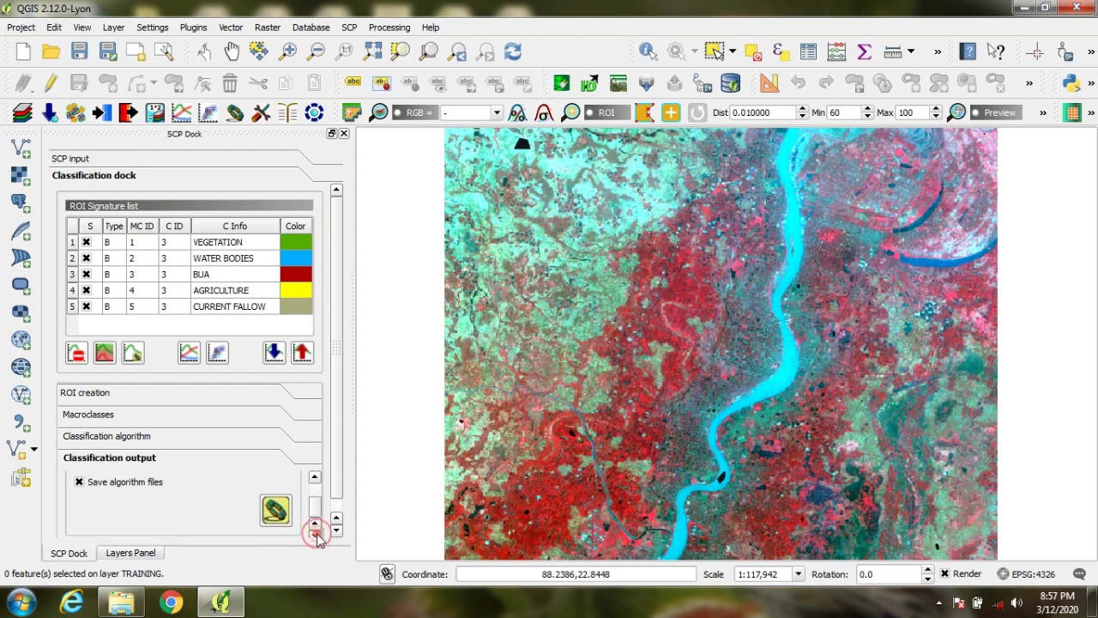
{"action": "left_click", "coordinate": [314, 478]}
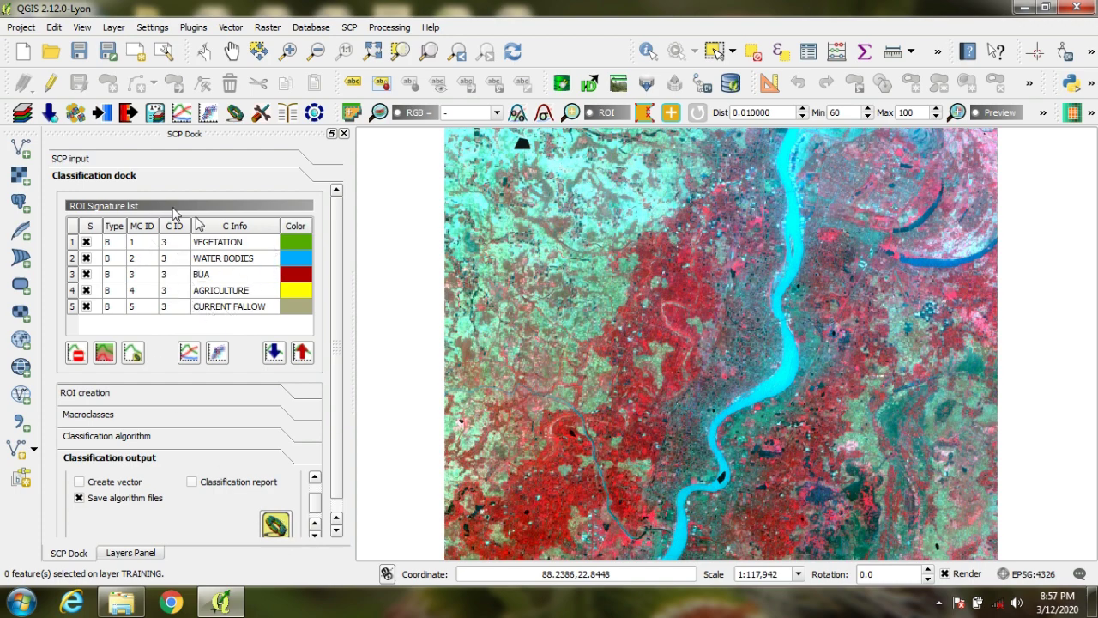
{"action": "left_click", "coordinate": [1043, 113]}
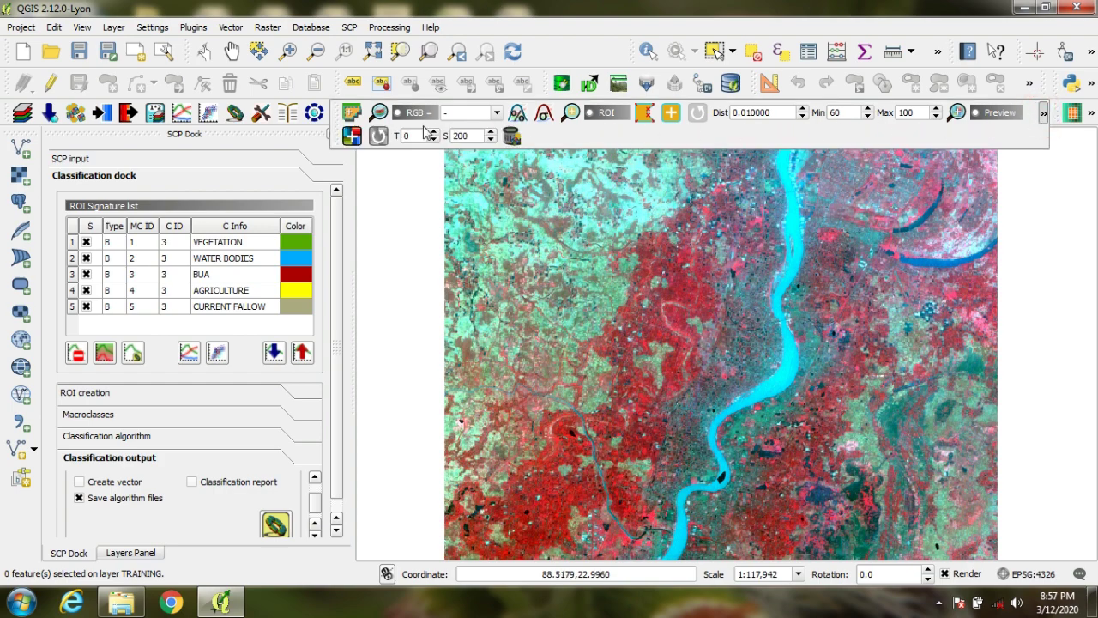
{"action": "left_click", "coordinate": [351, 135]}
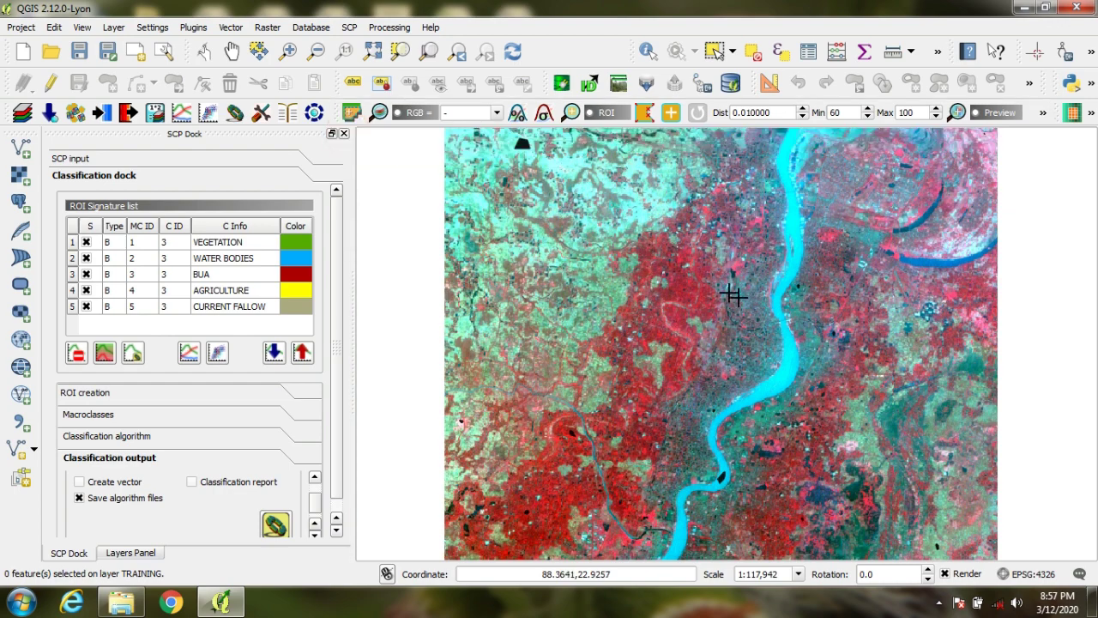
{"action": "left_click", "coordinate": [765, 245]}
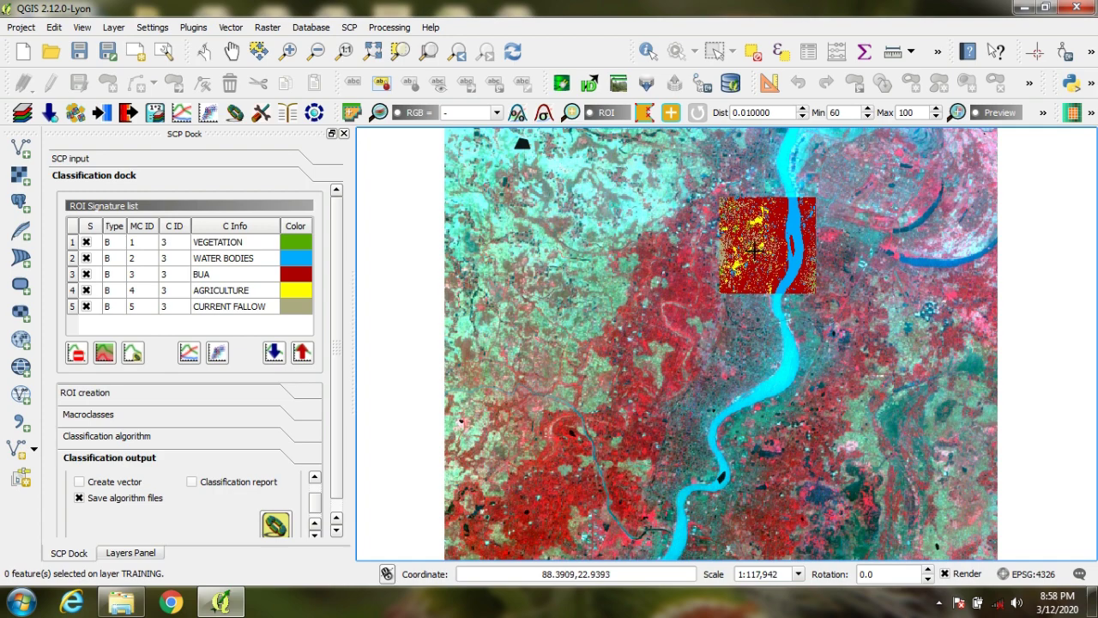
{"action": "left_click", "coordinate": [934, 216]}
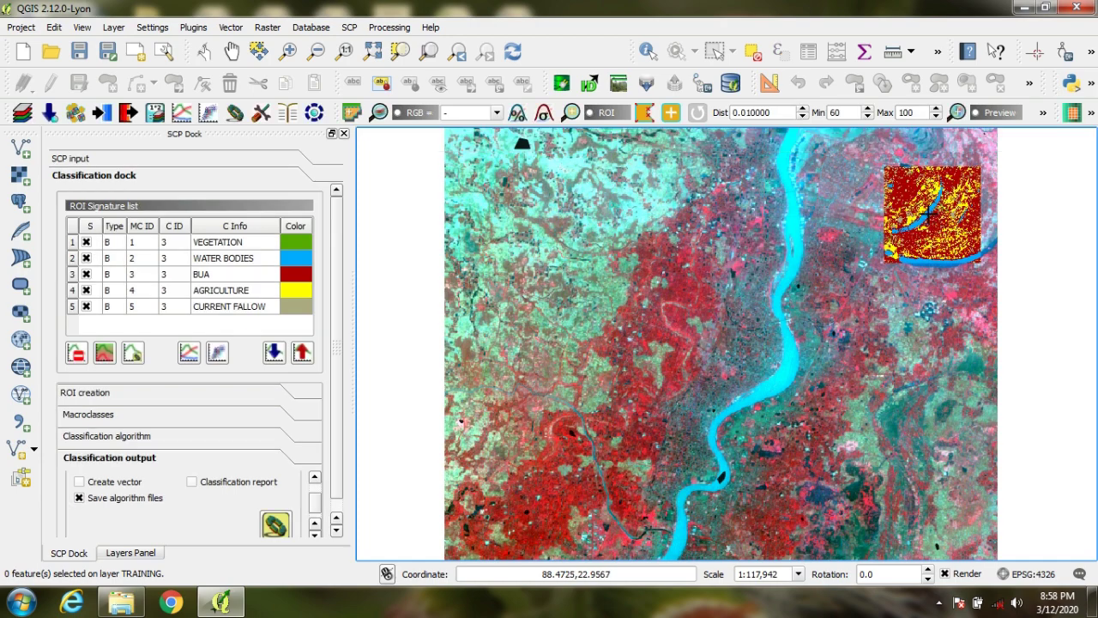
{"action": "left_click", "coordinate": [570, 455]}
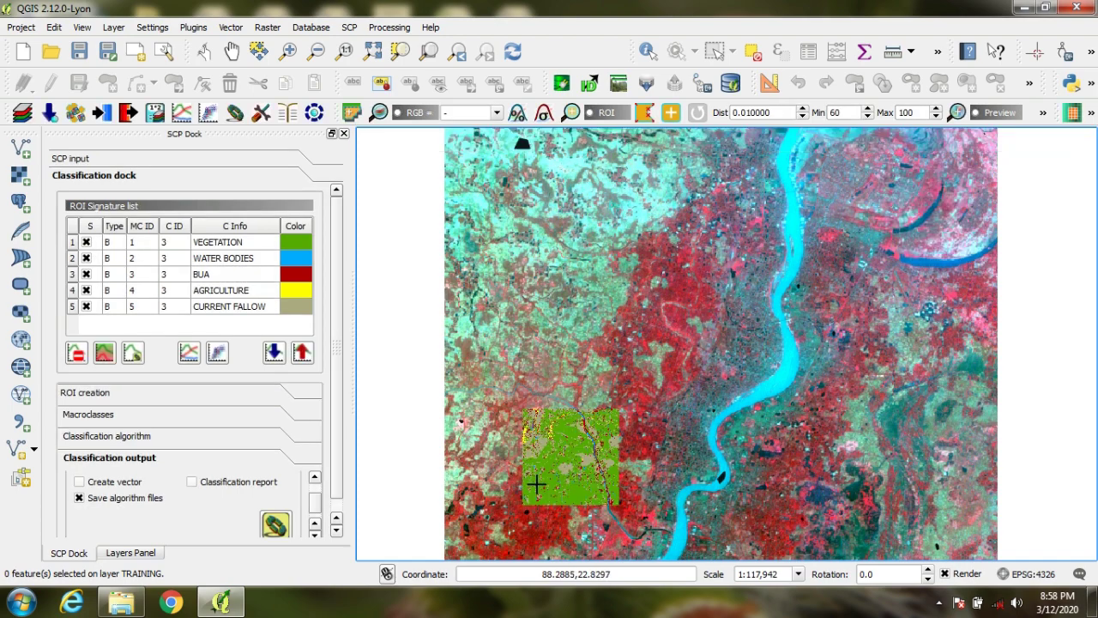
Step: Run the classification and save the output raster as SUPERVISED CLASSIFICATION in the l3f45k0523nov09 folder
{"action": "left_click", "coordinate": [276, 527]}
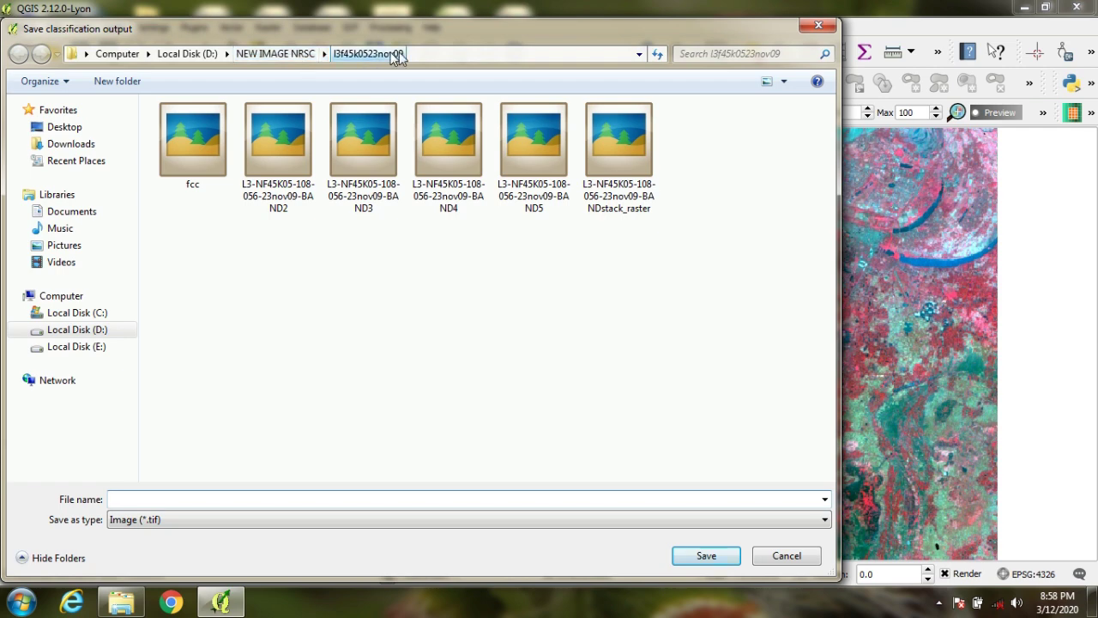
{"action": "left_click", "coordinate": [150, 499]}
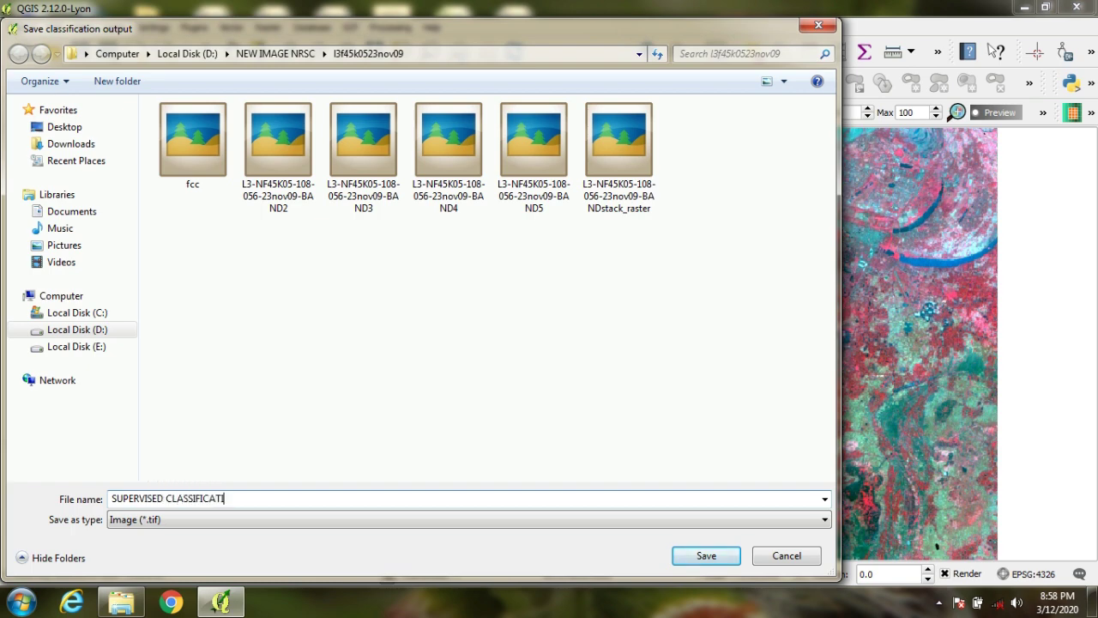
{"action": "left_click", "coordinate": [703, 555]}
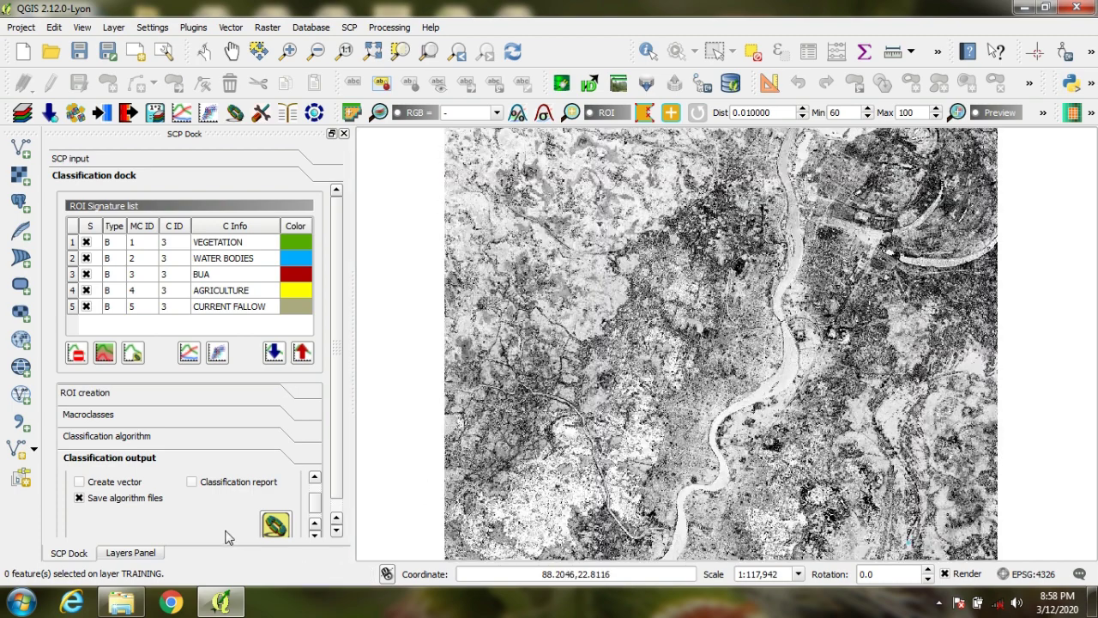
Step: Hide the five signature rasters, the preview layer and the algorithm raster so that SUPERVISED CLASSIFICATION.tif shows, and inspect the classified map
{"action": "left_click", "coordinate": [130, 553]}
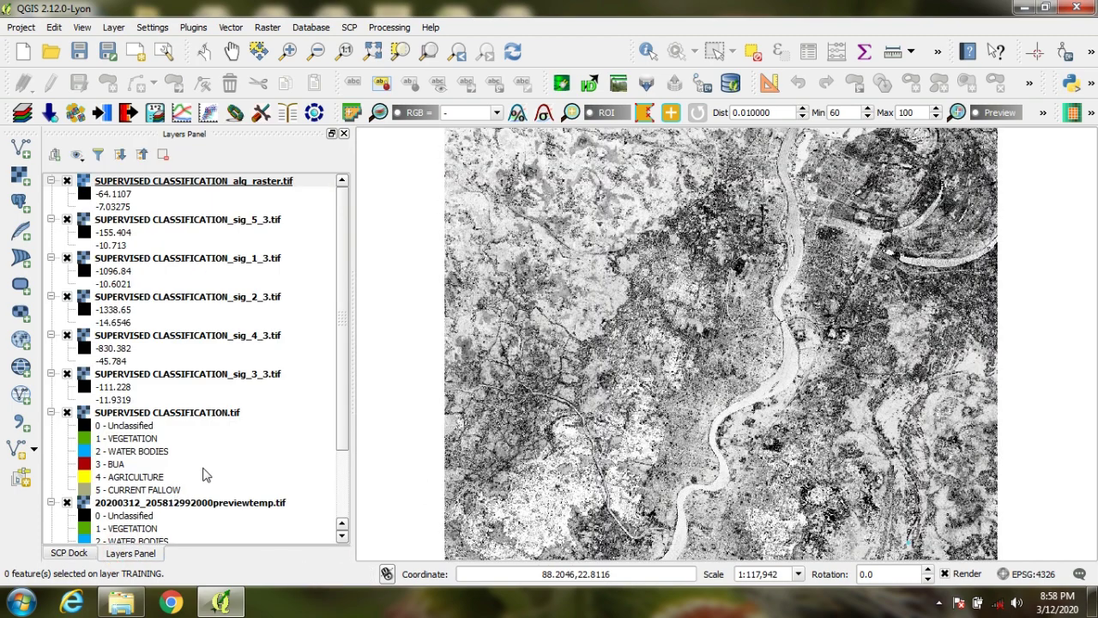
{"action": "left_click", "coordinate": [67, 373]}
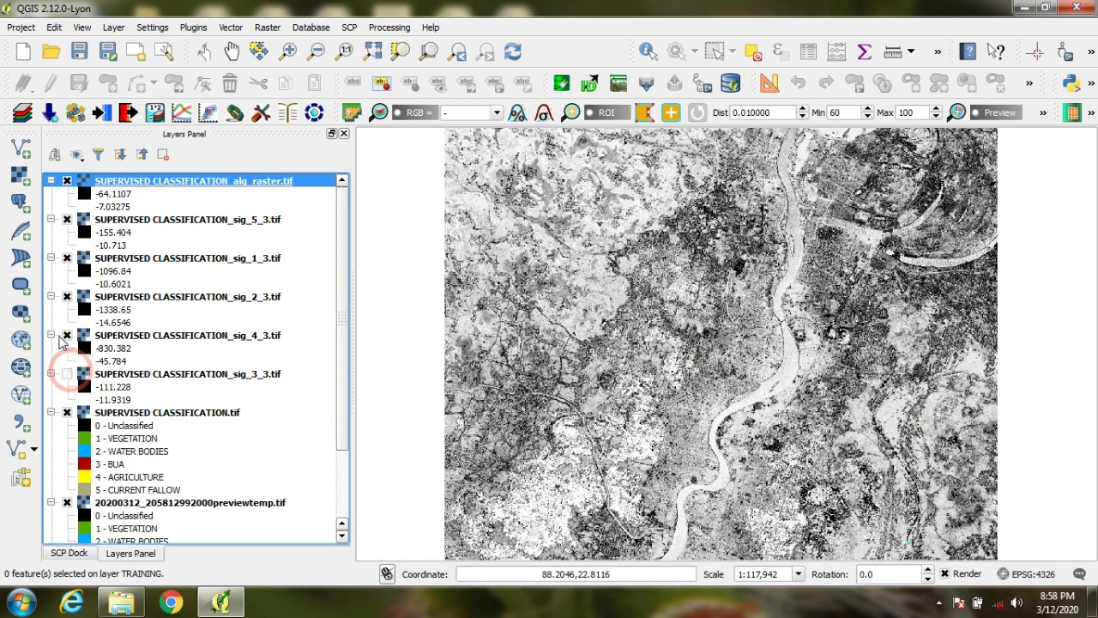
{"action": "left_click", "coordinate": [67, 335]}
{"action": "left_click", "coordinate": [67, 296]}
{"action": "left_click", "coordinate": [67, 258]}
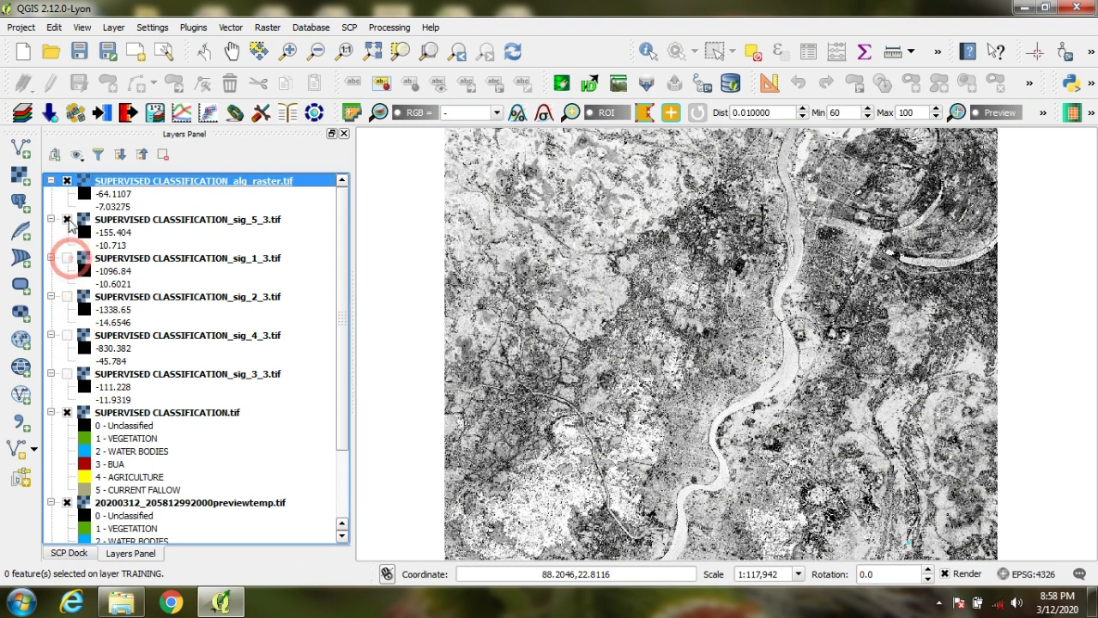
{"action": "left_click", "coordinate": [67, 219]}
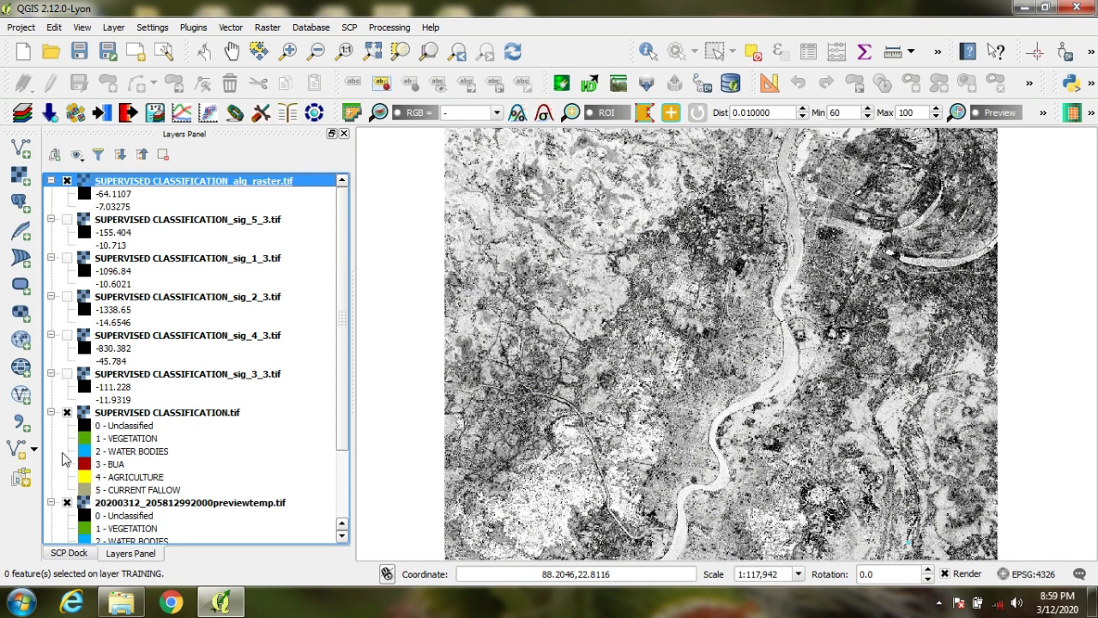
{"action": "left_click", "coordinate": [67, 504]}
{"action": "left_click_drag", "start_coordinate": [340, 418], "coordinate": [345, 508]}
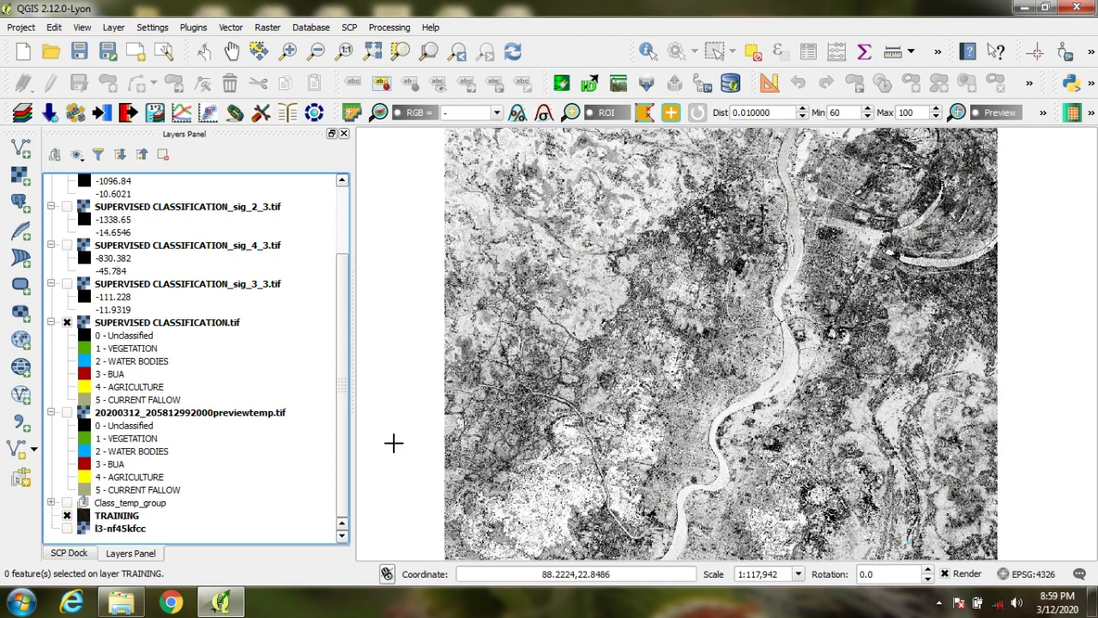
{"action": "left_click_drag", "start_coordinate": [343, 436], "coordinate": [330, 283]}
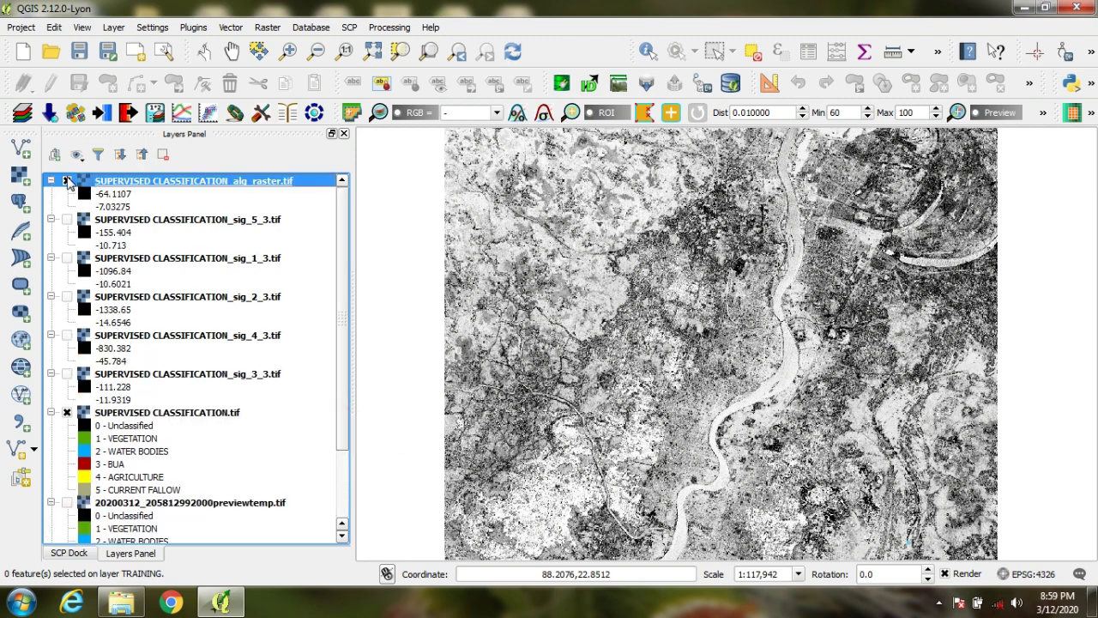
{"action": "left_click", "coordinate": [67, 181]}
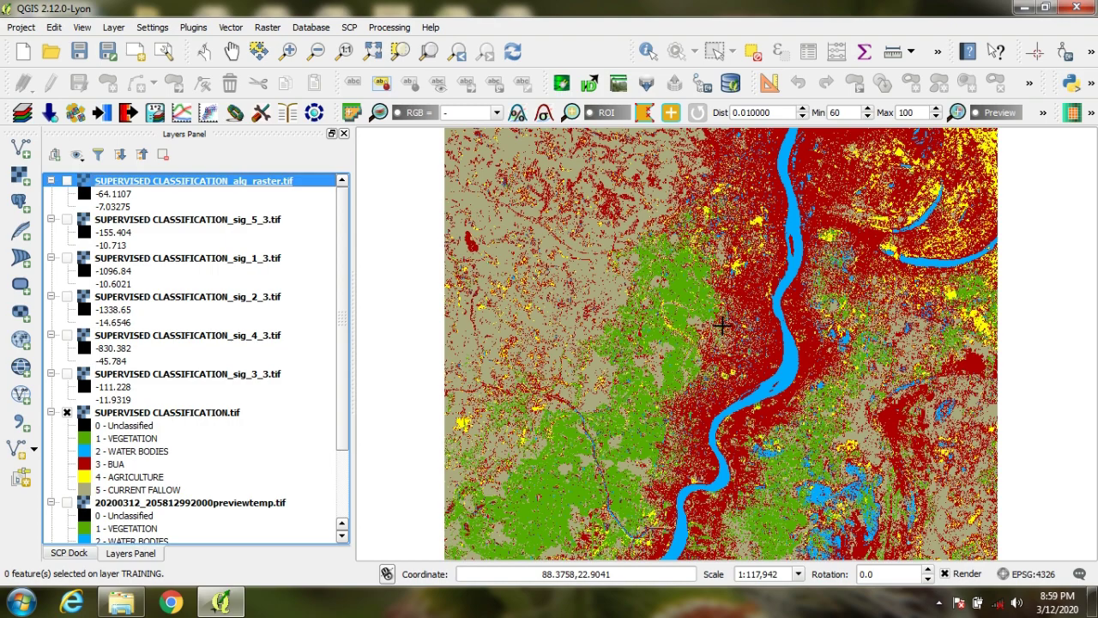
{"action": "scroll", "coordinate": [729, 309], "scroll_direction": "up", "scroll_amount": 1}
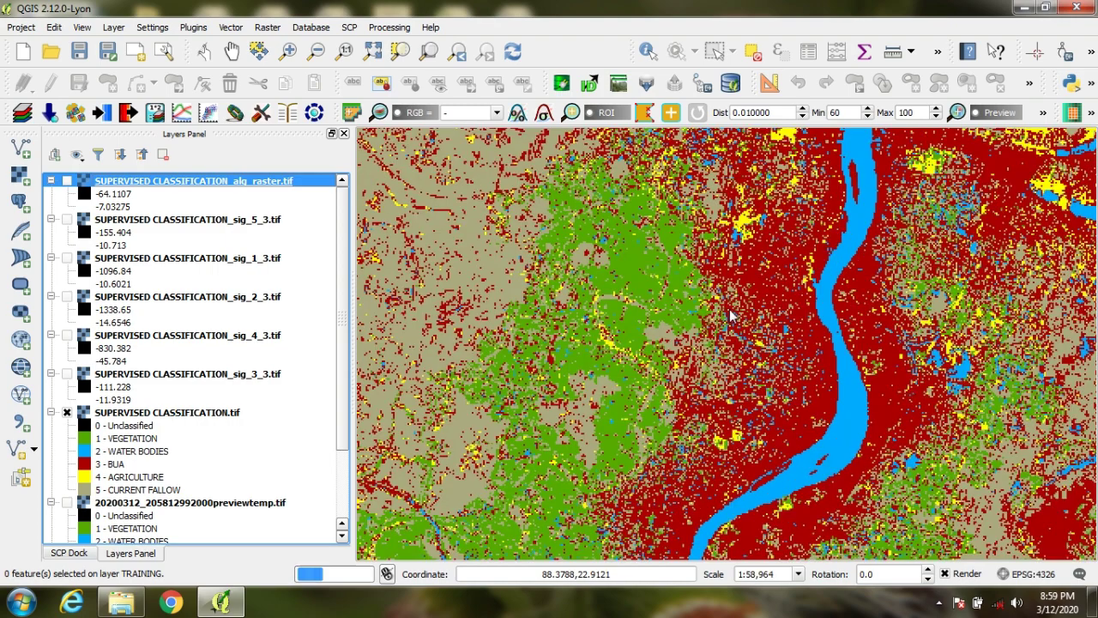
{"action": "scroll", "coordinate": [730, 311], "scroll_direction": "down", "scroll_amount": 2}
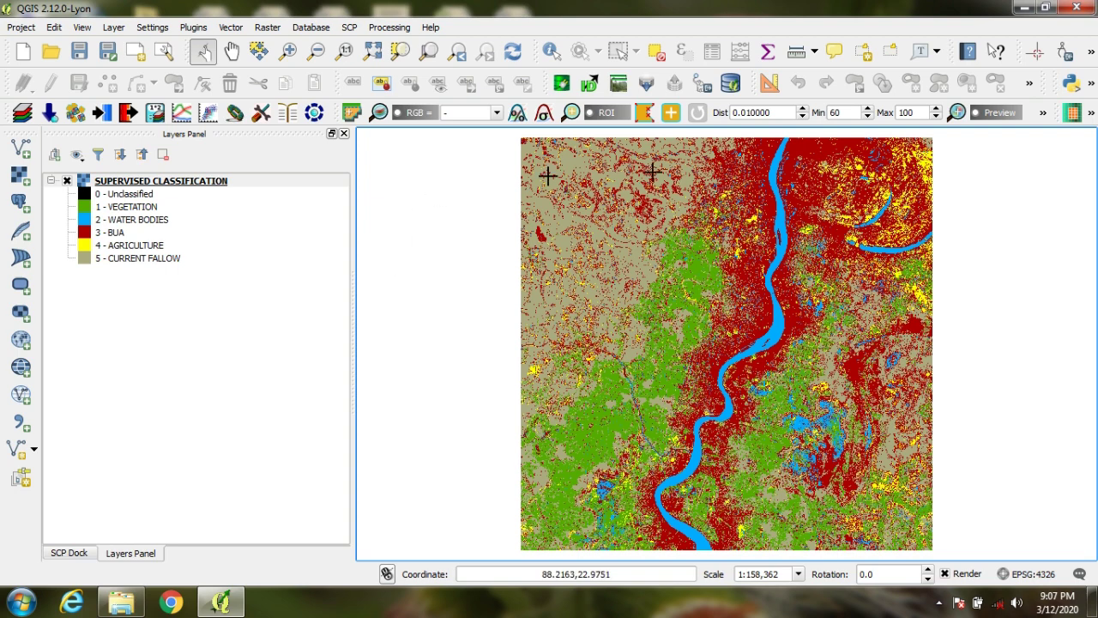
Step: Create a new print composer titled H for the classified map
{"action": "left_click", "coordinate": [21, 28]}
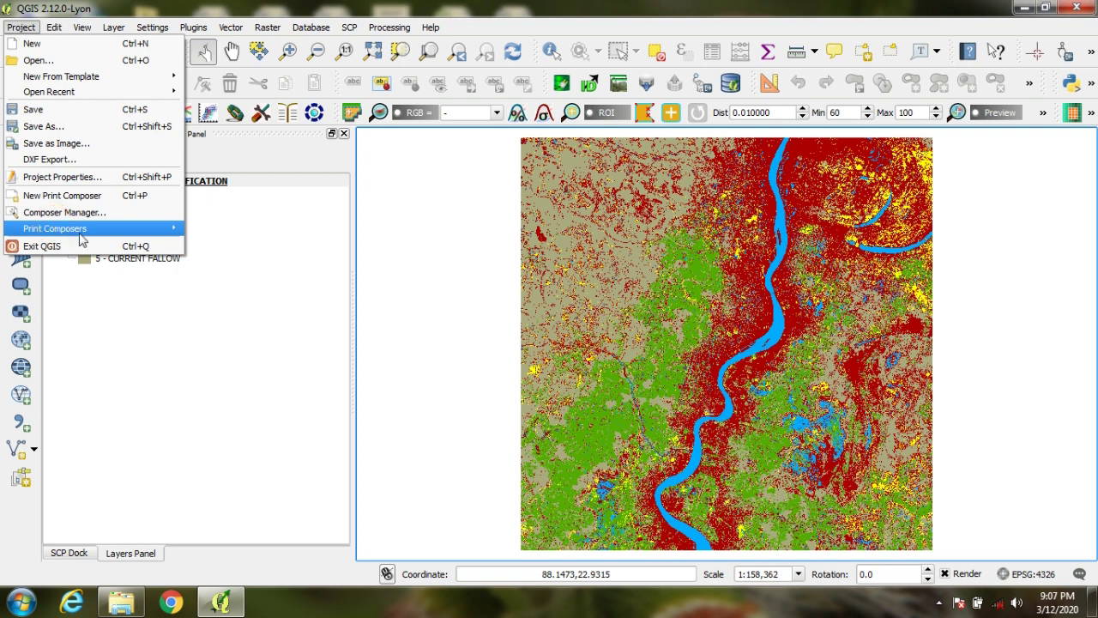
{"action": "left_click", "coordinate": [69, 199]}
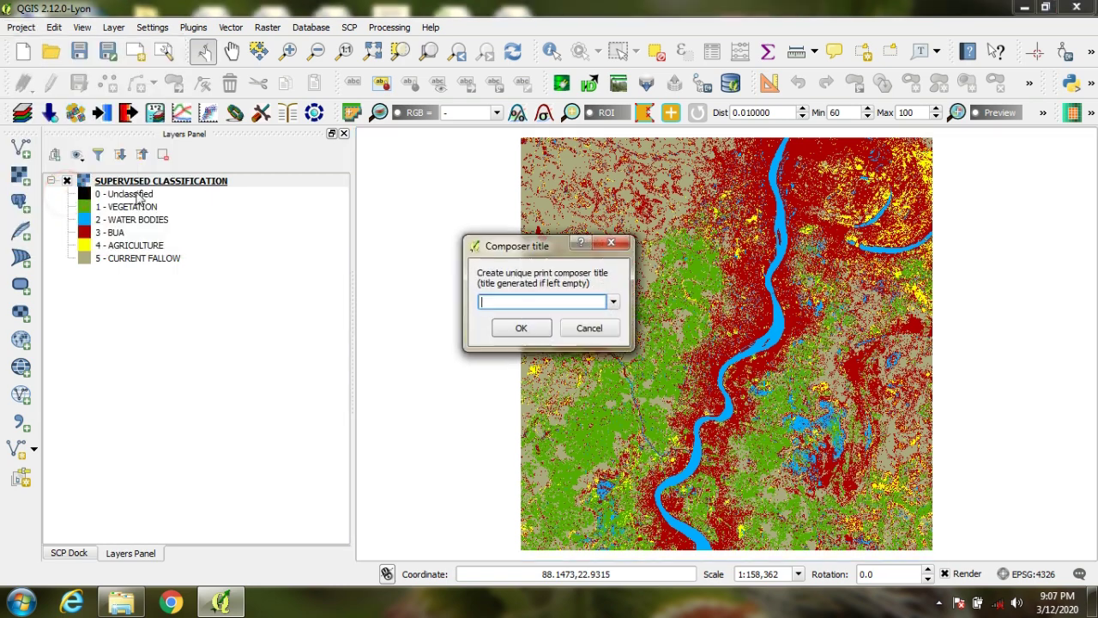
{"action": "type", "text": "H"}
{"action": "left_click", "coordinate": [521, 327]}
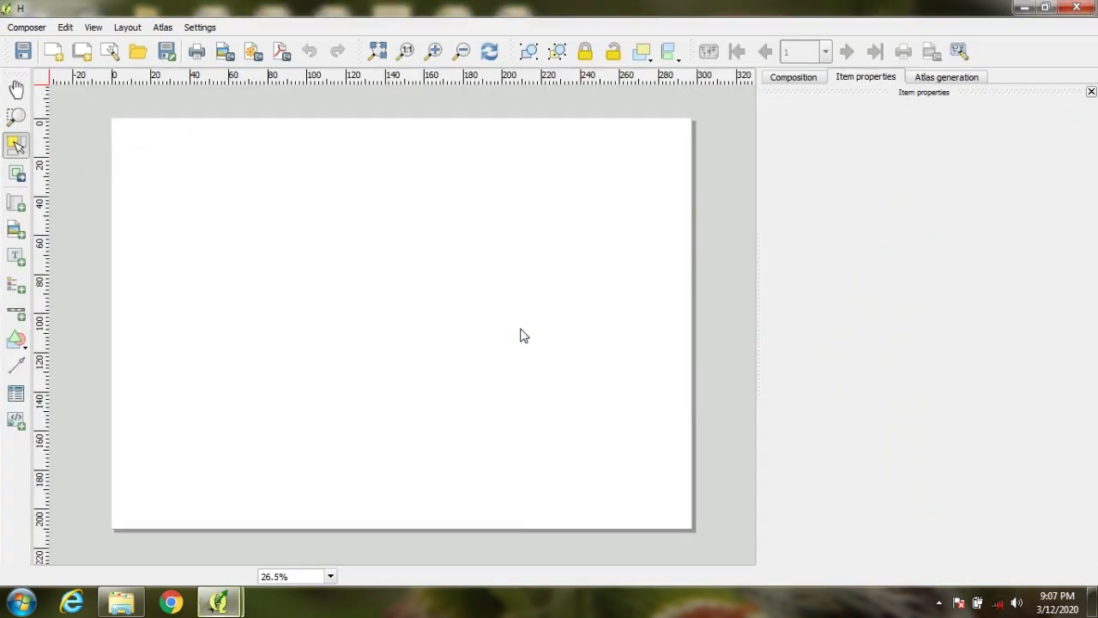
Step: Add a map frame about 245 mm wide covering most of the page, and shift the classified image toward its left side
{"action": "left_click", "coordinate": [21, 204]}
{"action": "left_click_drag", "start_coordinate": [164, 161], "coordinate": [643, 499]}
{"action": "left_click_drag", "start_coordinate": [644, 498], "coordinate": [643, 496]}
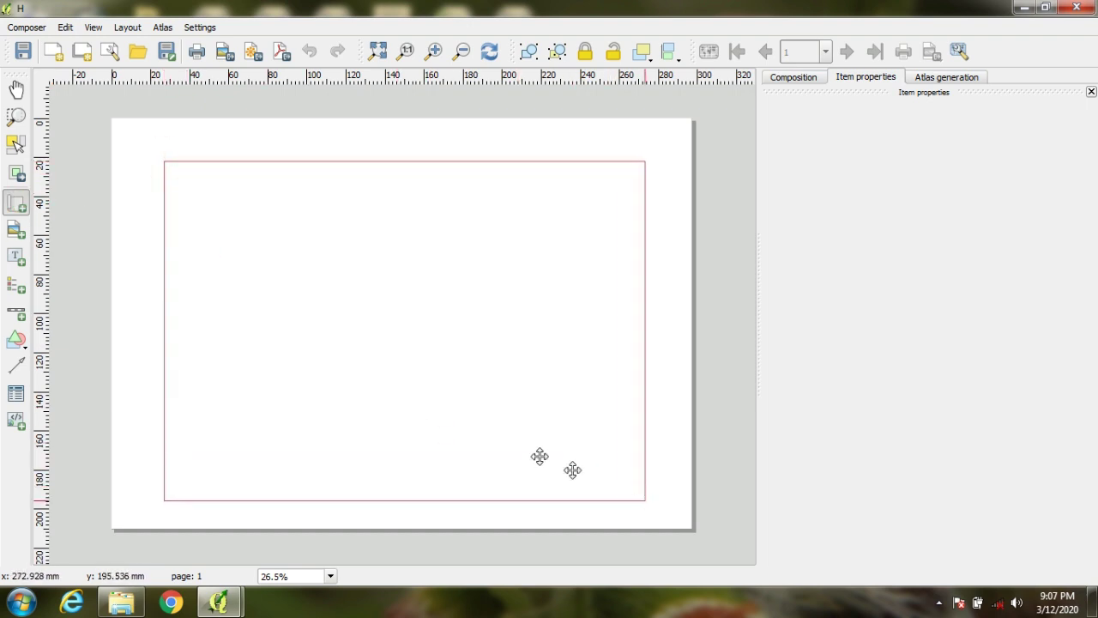
{"action": "left_click", "coordinate": [16, 172]}
{"action": "left_click_drag", "start_coordinate": [339, 359], "coordinate": [265, 344]}
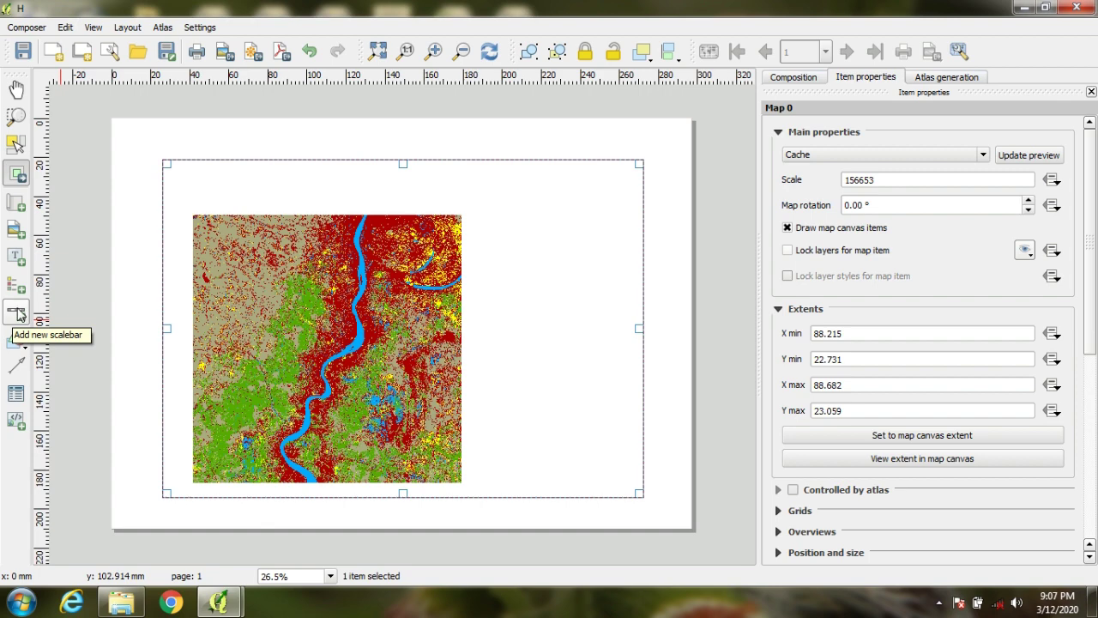
Step: Add a scalebar with 2 right segments and a height of 2 mm, and place it beside the image's lower right corner
{"action": "left_click", "coordinate": [18, 314]}
{"action": "left_click", "coordinate": [483, 456]}
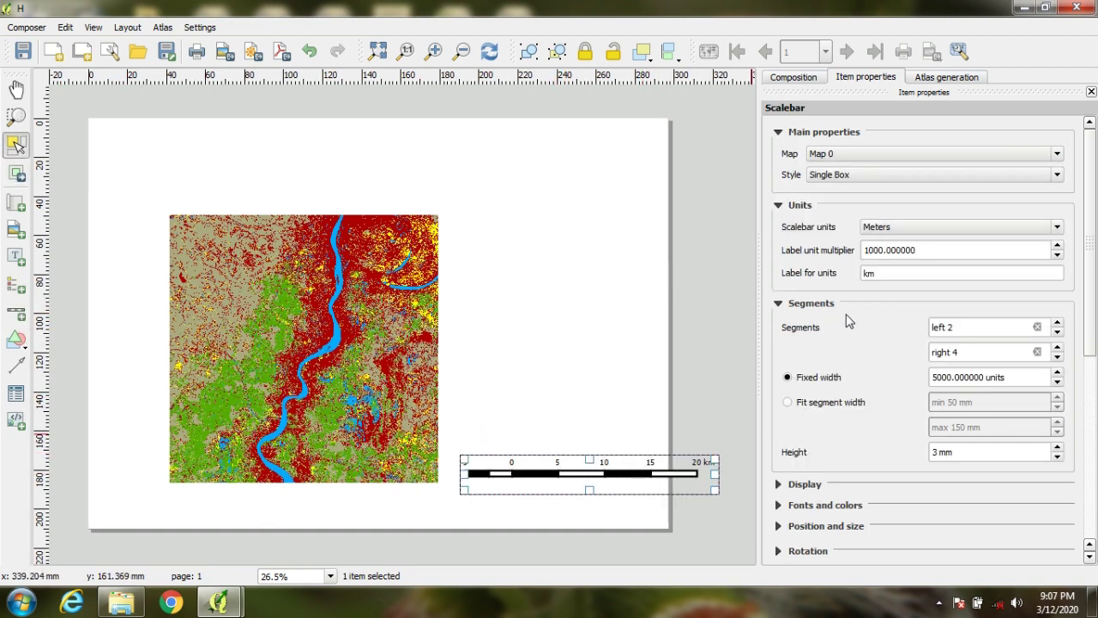
{"action": "left_click", "coordinate": [1056, 359]}
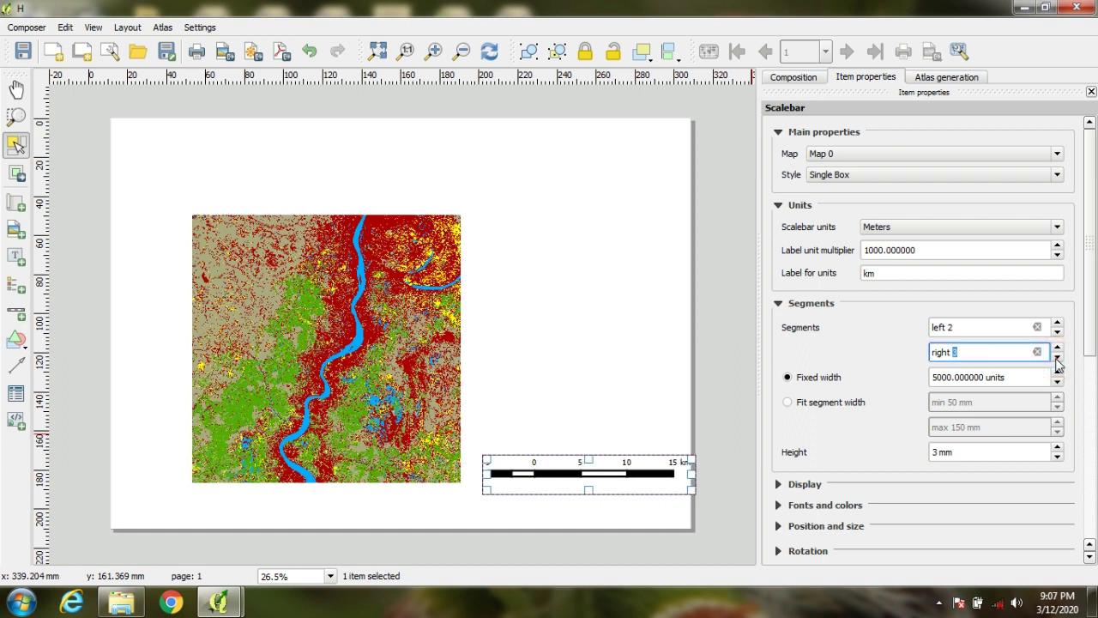
{"action": "left_click", "coordinate": [1055, 359]}
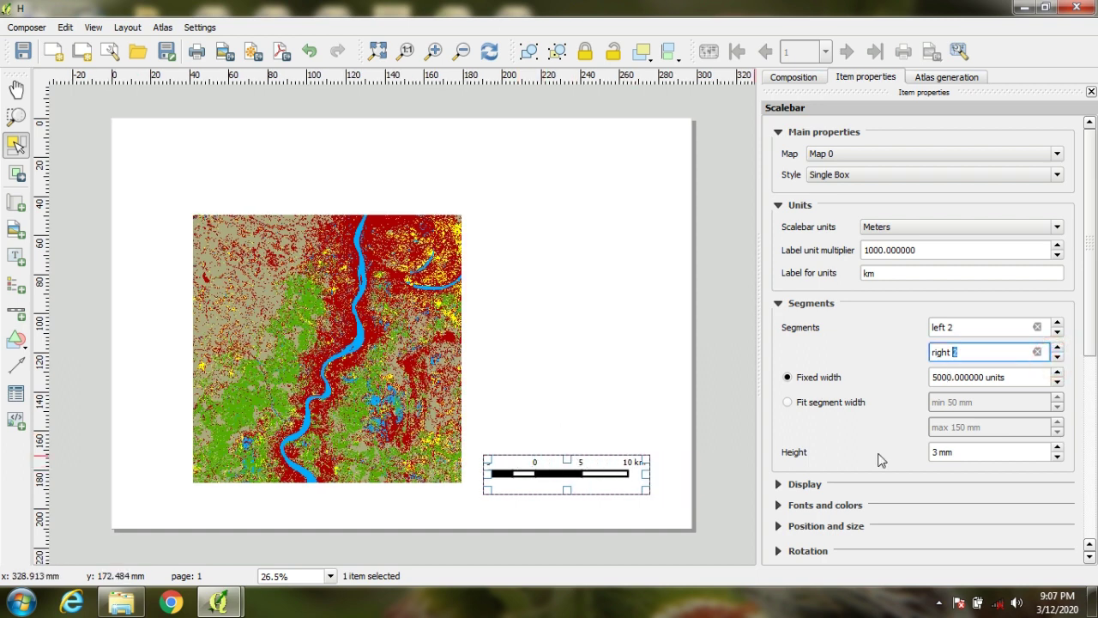
{"action": "left_click", "coordinate": [1056, 457]}
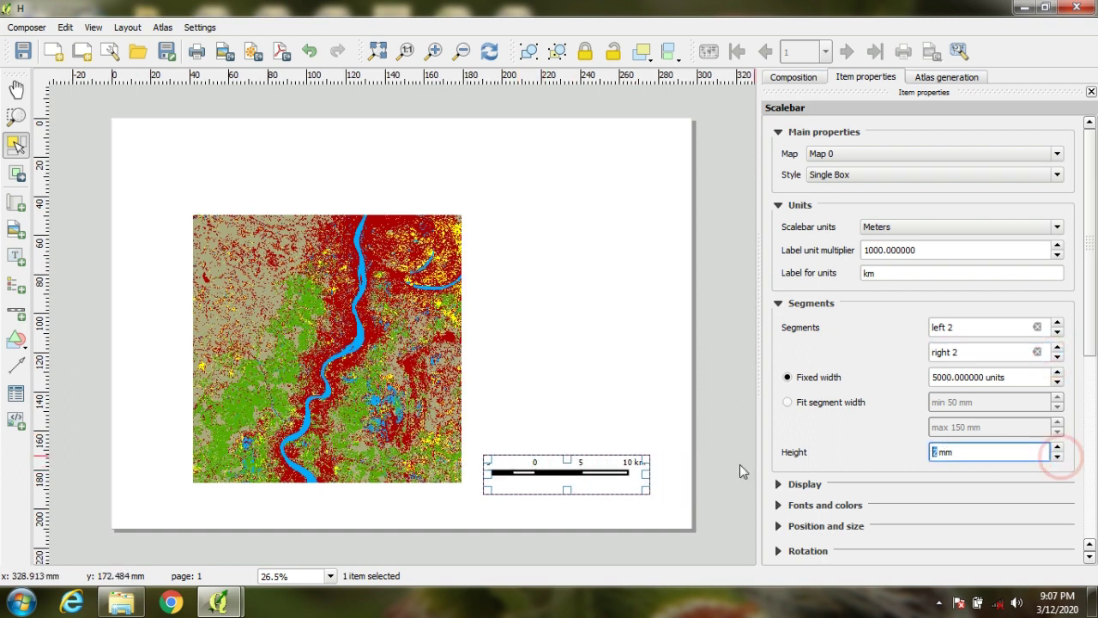
{"action": "left_click_drag", "start_coordinate": [524, 464], "coordinate": [505, 460]}
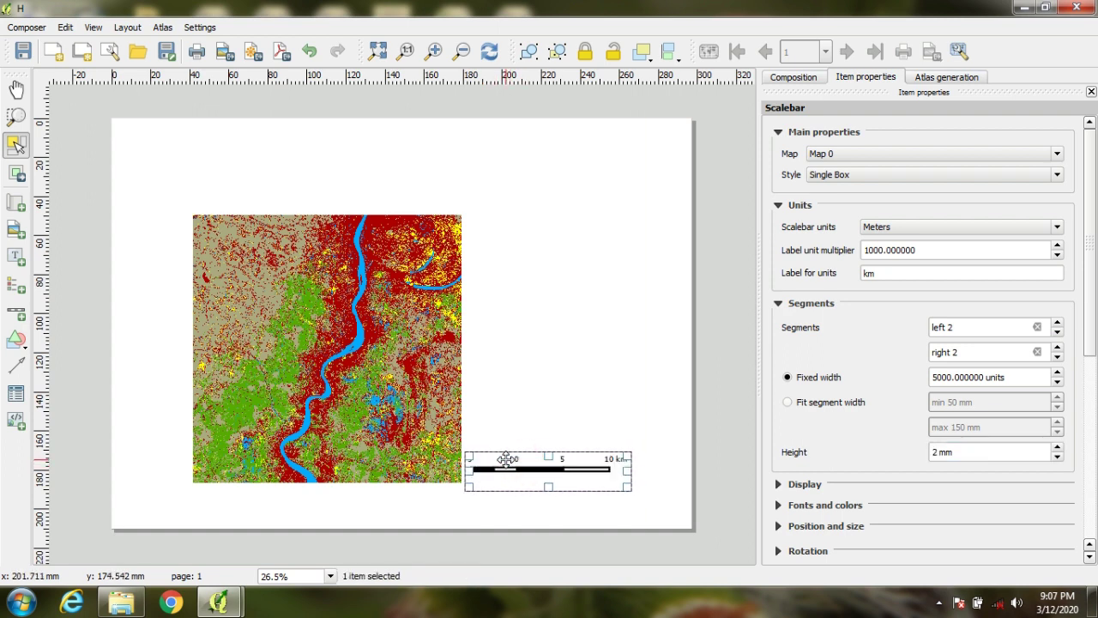
Step: Shift the classified image slightly up and left inside the map frame to free space beneath it
{"action": "left_click", "coordinate": [347, 362]}
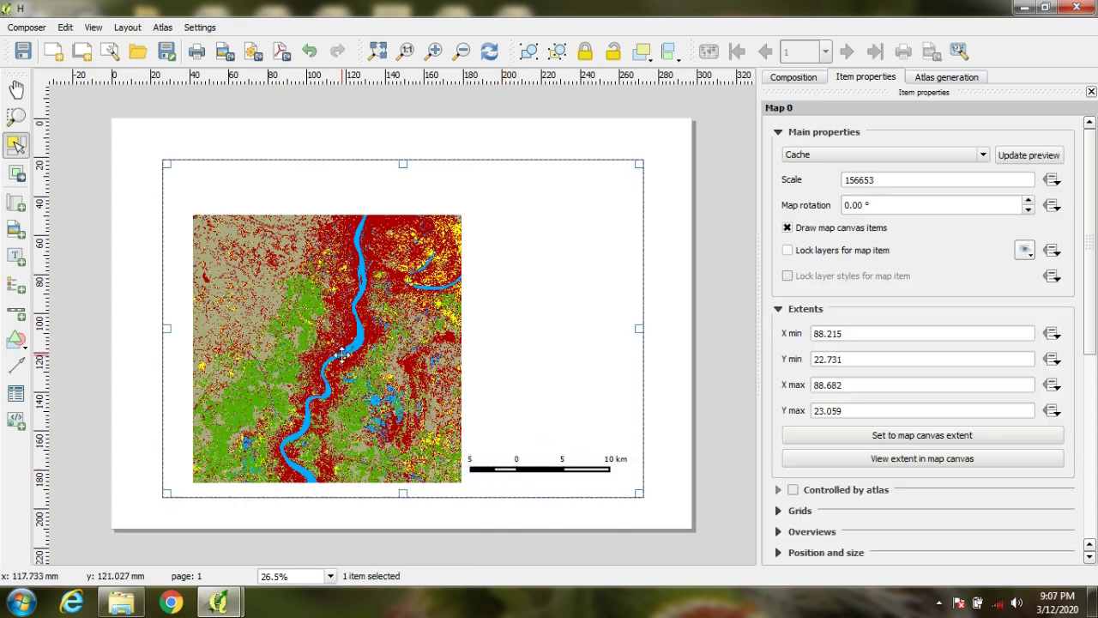
{"action": "left_click", "coordinate": [17, 172]}
{"action": "left_click_drag", "start_coordinate": [287, 308], "coordinate": [282, 291]}
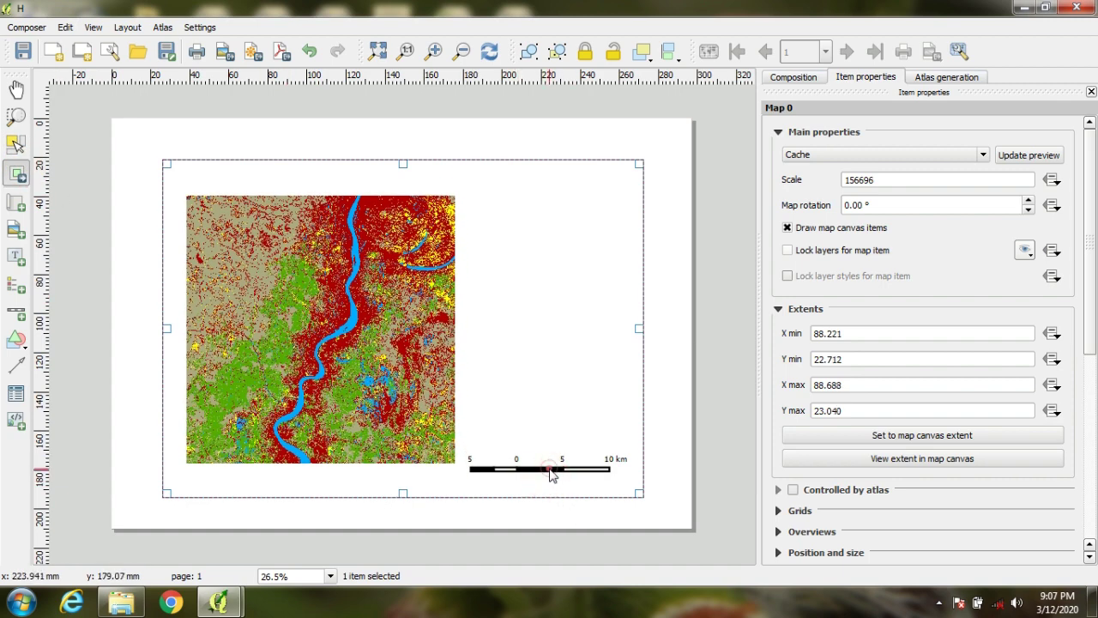
{"action": "left_click", "coordinate": [529, 377]}
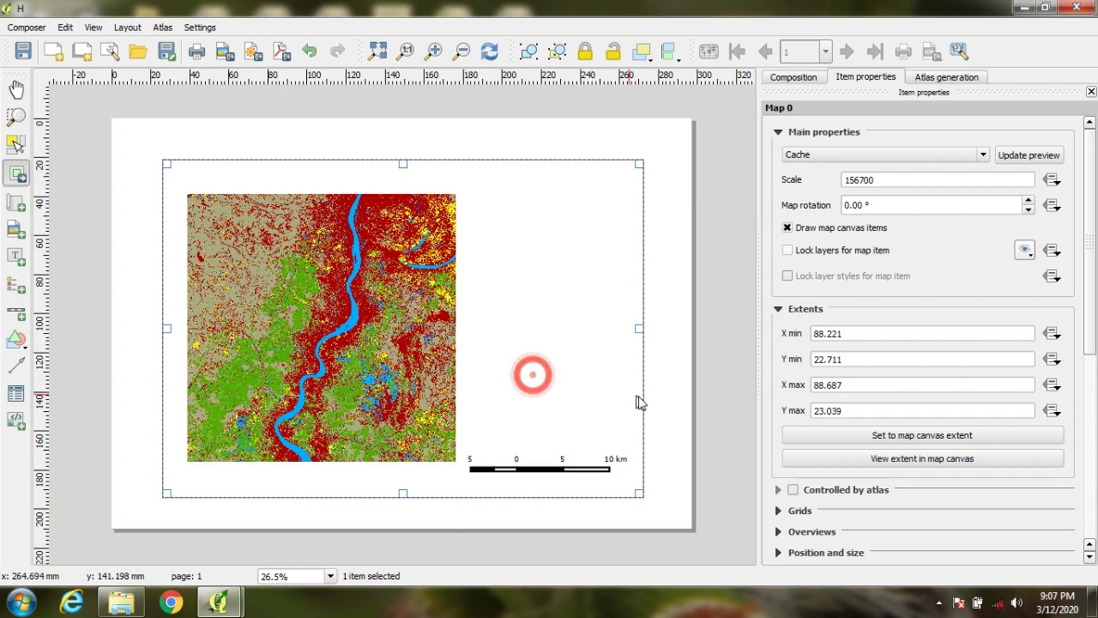
{"action": "left_click", "coordinate": [546, 471]}
{"action": "left_click", "coordinate": [661, 443]}
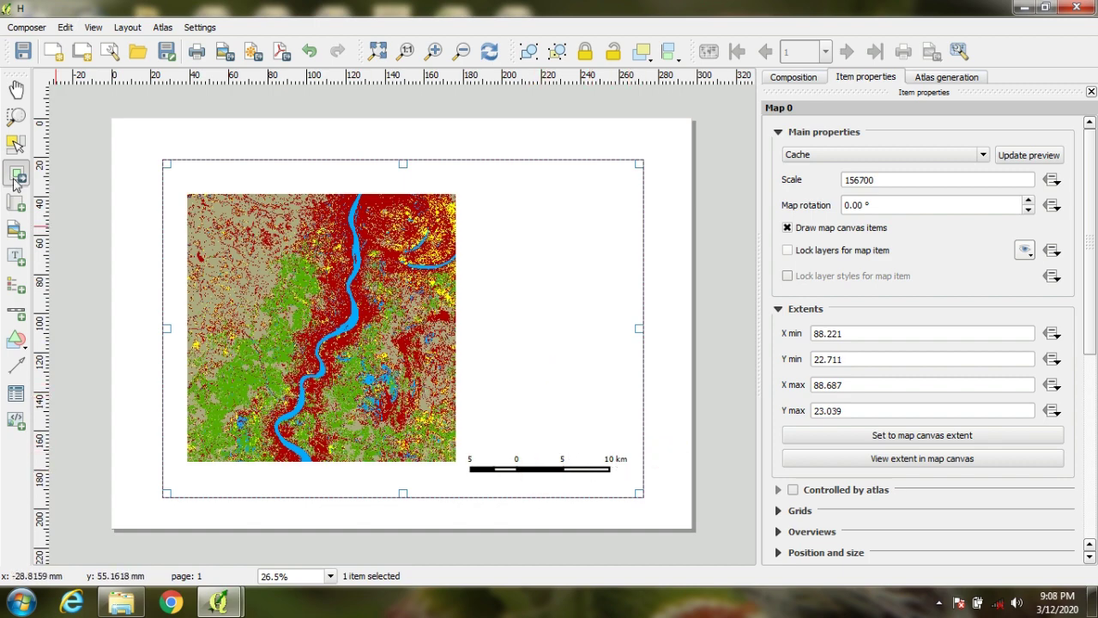
Step: Move the scalebar directly below the classified image, aligned with its left edge, and select the map frame
{"action": "left_click", "coordinate": [17, 144]}
{"action": "left_click_drag", "start_coordinate": [507, 461], "coordinate": [248, 482]}
{"action": "left_click", "coordinate": [249, 476]}
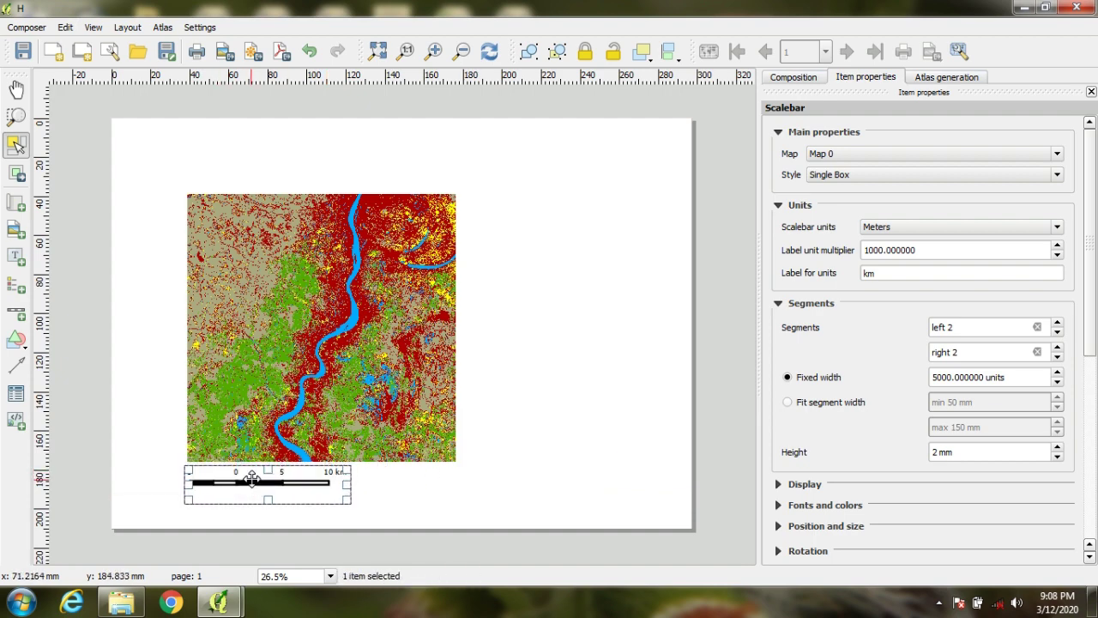
{"action": "left_click", "coordinate": [517, 420]}
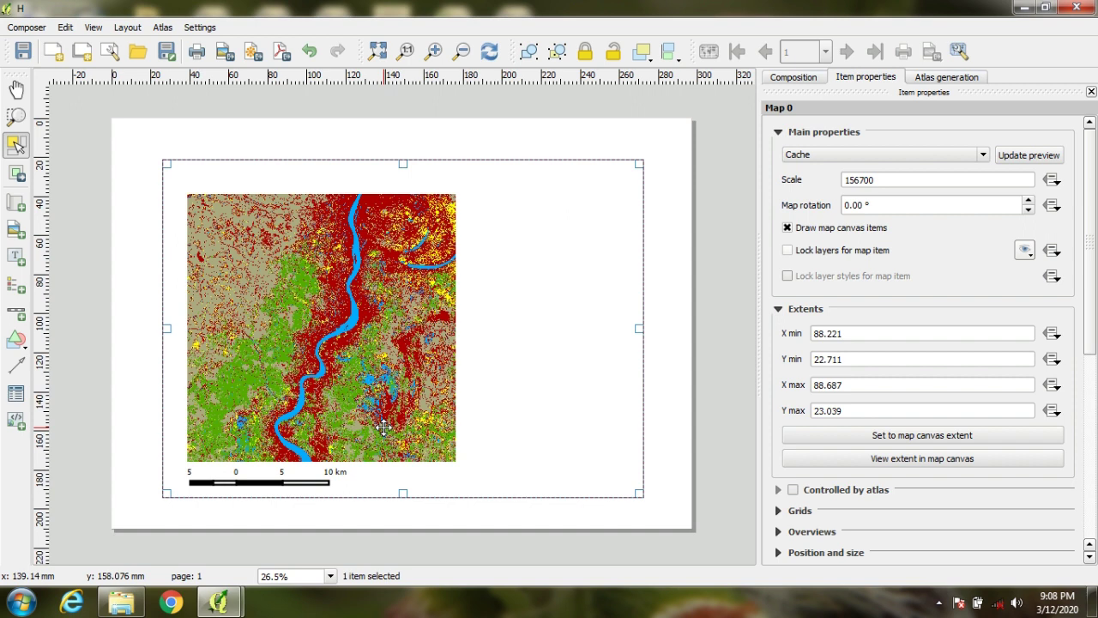
Step: Add a legend to the right of the classified image and turn off its automatic updating
{"action": "left_click", "coordinate": [14, 286]}
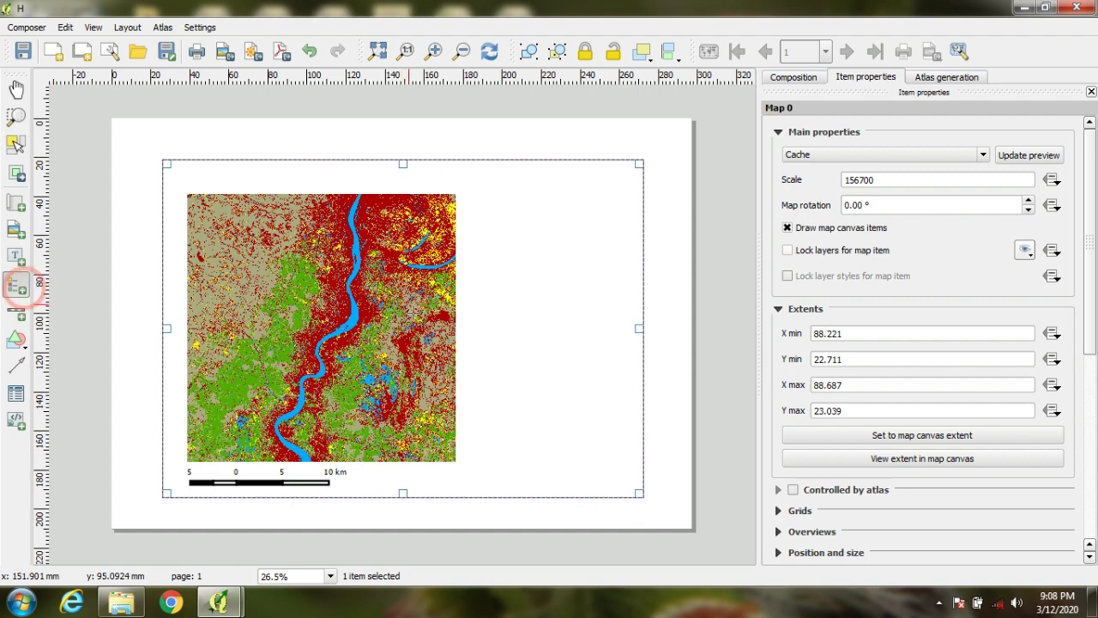
{"action": "left_click_drag", "start_coordinate": [482, 293], "coordinate": [606, 421]}
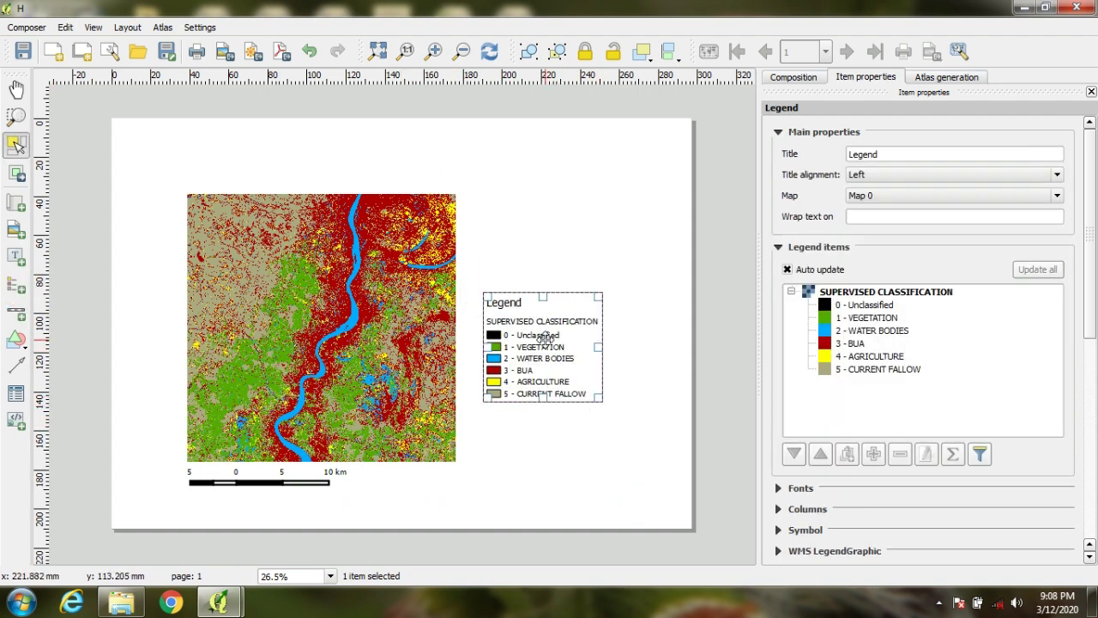
{"action": "left_click", "coordinate": [810, 273]}
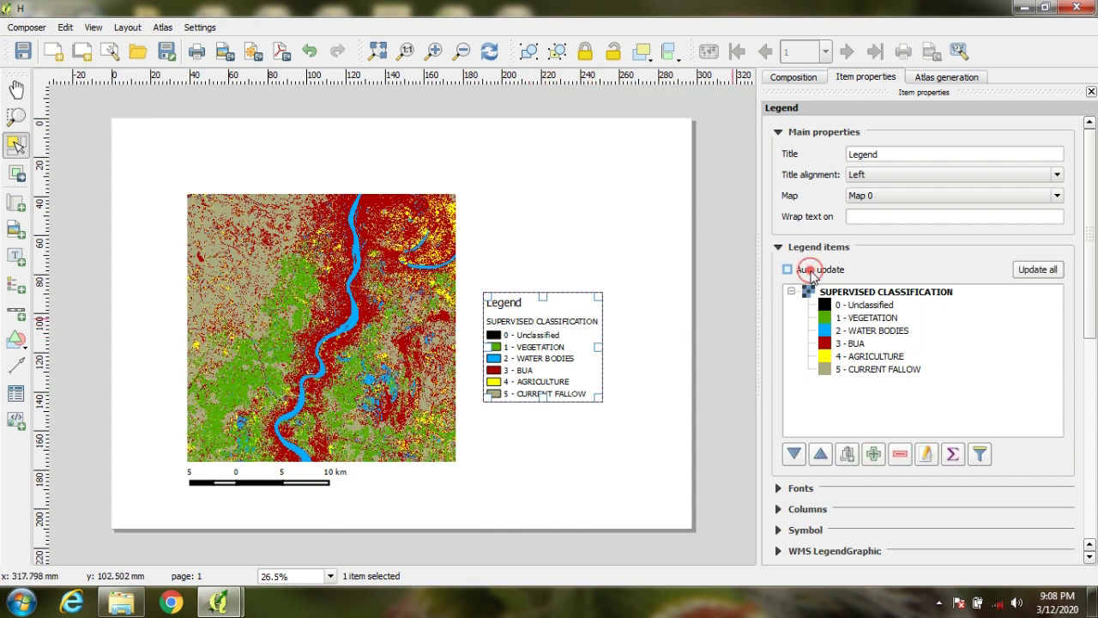
Step: Blank the SUPERVISED CLASSIFICATION layer heading in the legend and remove the 0 - Unclassified entry
{"action": "left_click", "coordinate": [859, 293]}
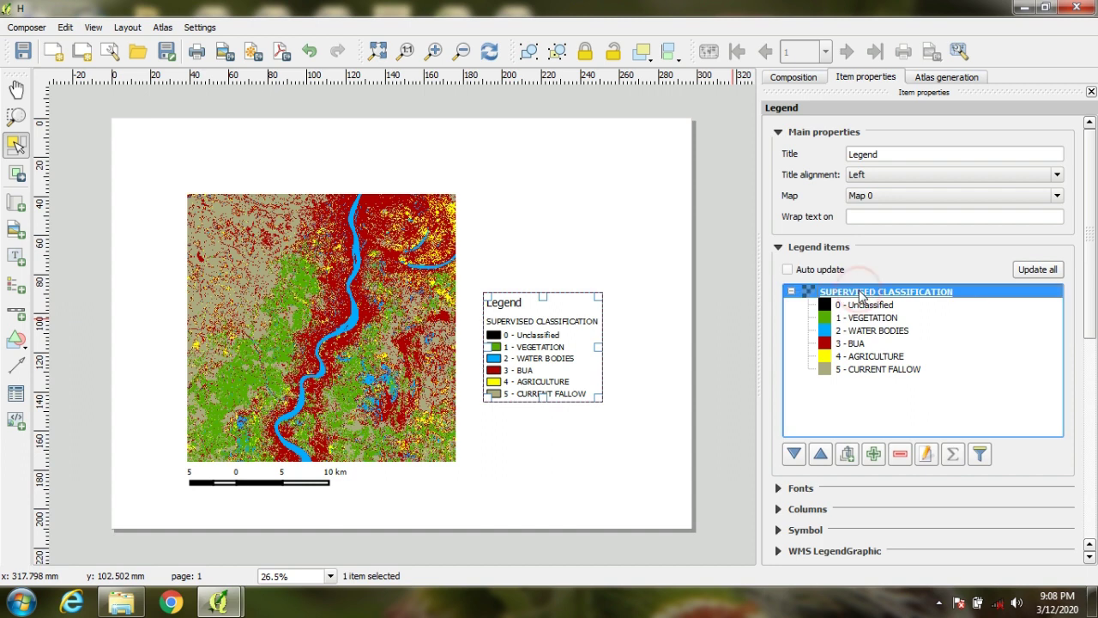
{"action": "left_click", "coordinate": [926, 454]}
{"action": "left_click_drag", "start_coordinate": [607, 297], "coordinate": [478, 302]}
{"action": "key", "text": "BackSpace"}
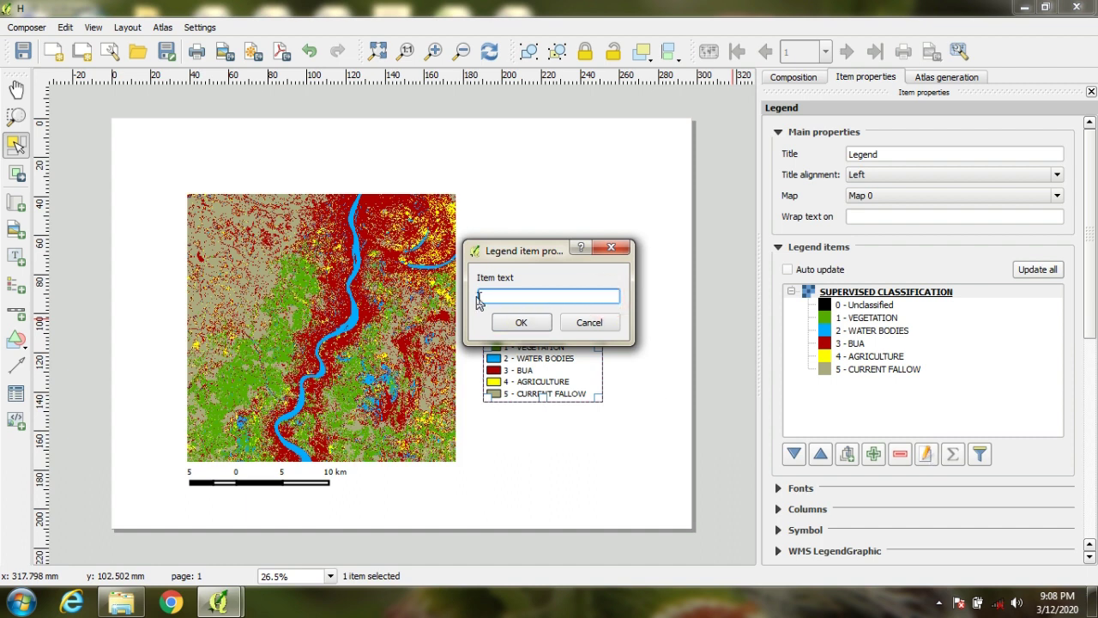
{"action": "left_click", "coordinate": [521, 322]}
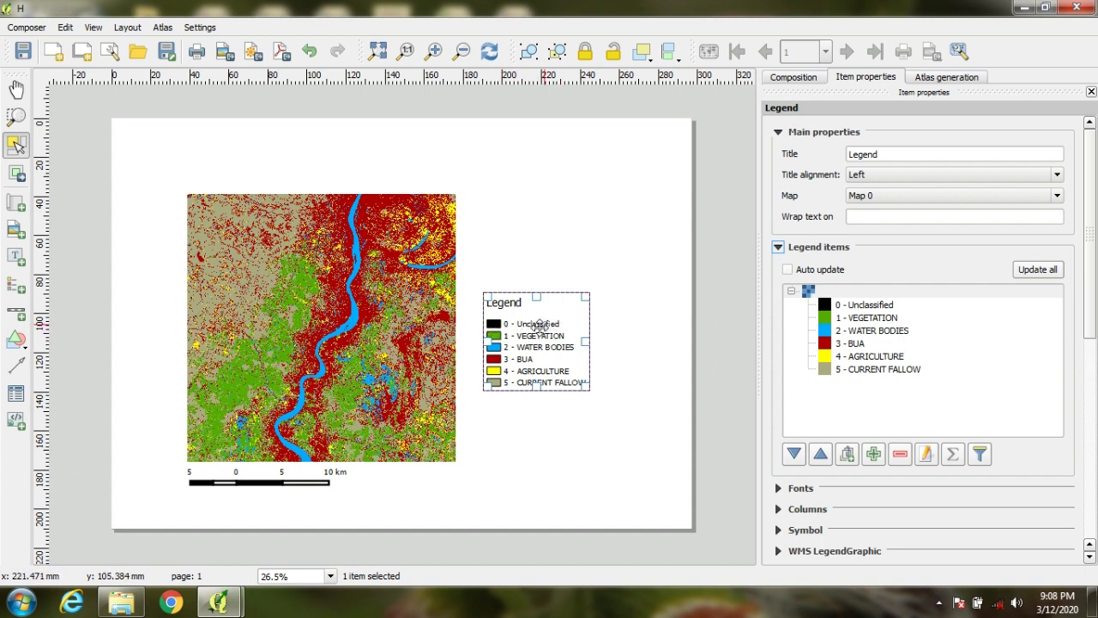
{"action": "left_click", "coordinate": [852, 305]}
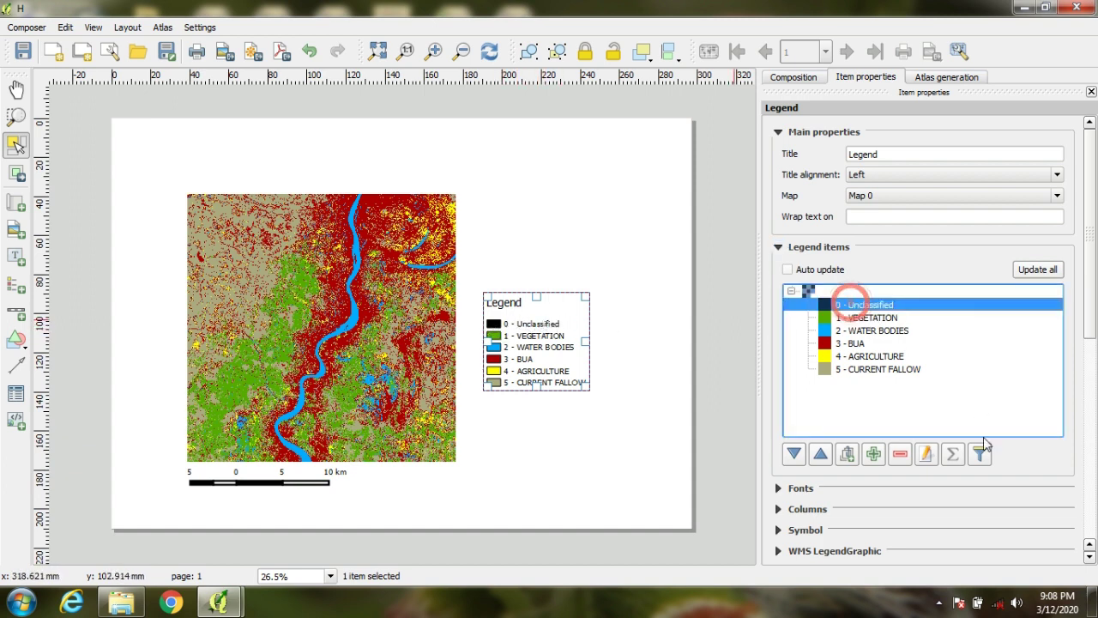
{"action": "left_click", "coordinate": [900, 455]}
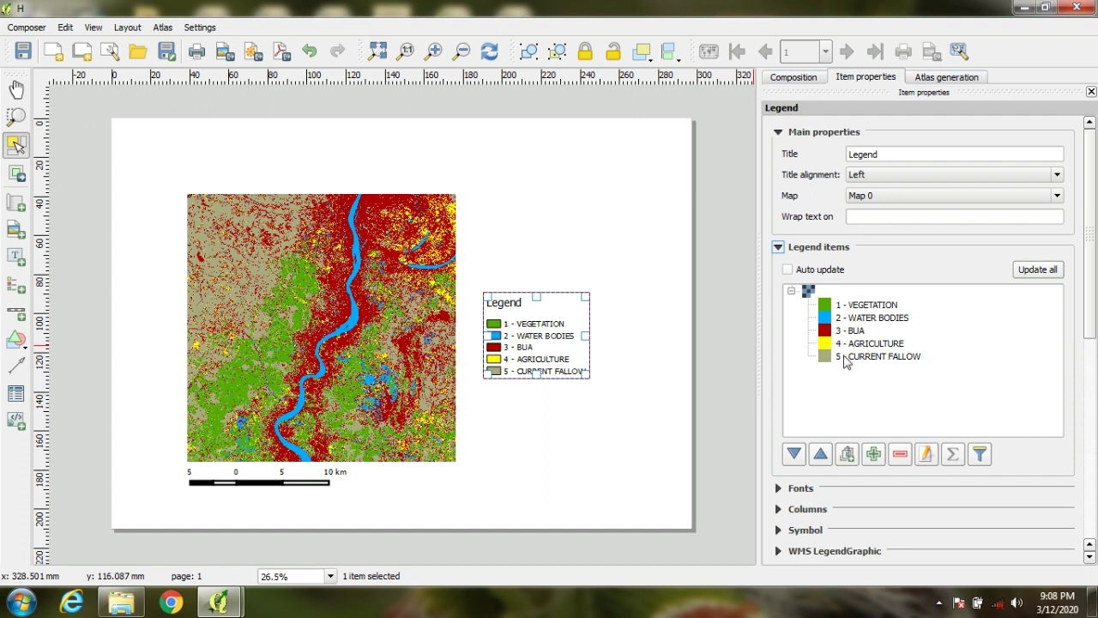
Step: Rename the green legend entry as VEGETATION by removing its number prefix
{"action": "left_click", "coordinate": [868, 307]}
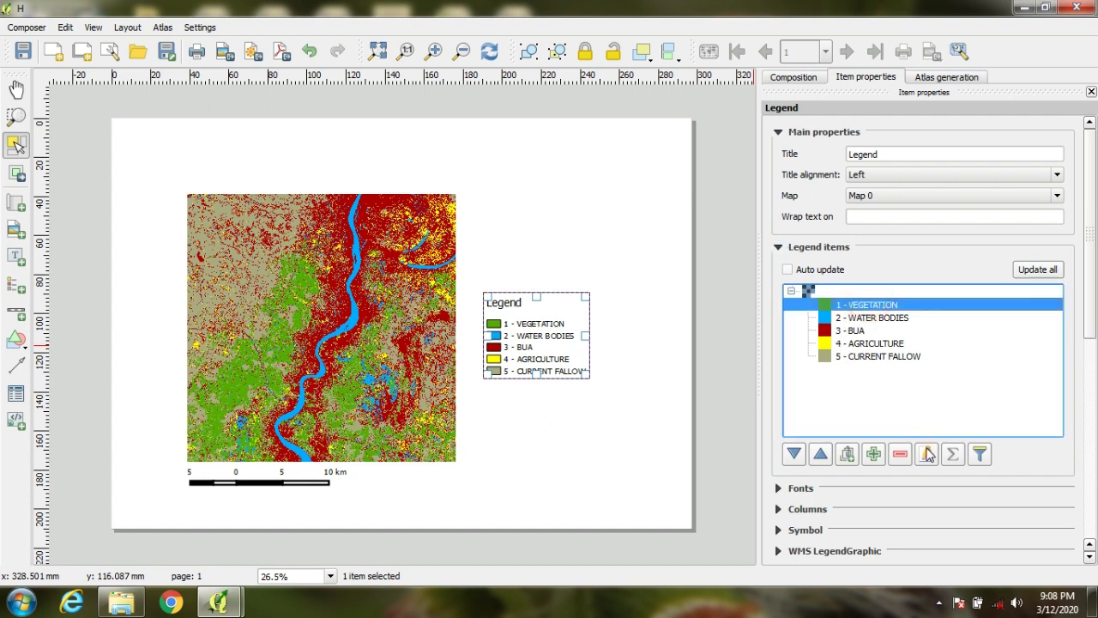
{"action": "left_click", "coordinate": [925, 454]}
{"action": "left_click", "coordinate": [490, 297]}
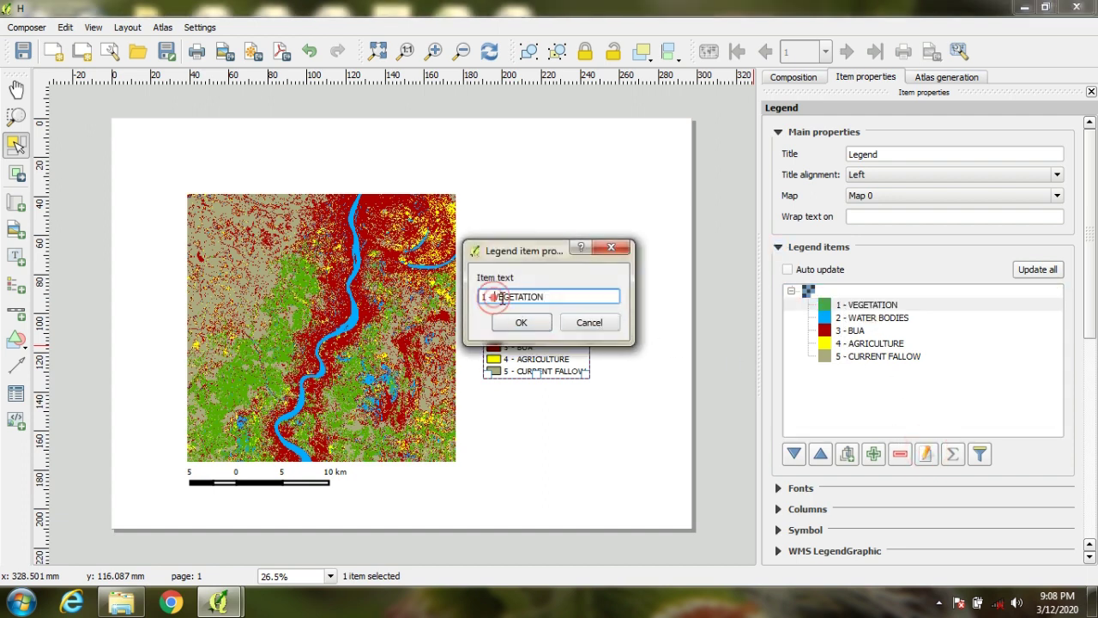
{"action": "key", "text": "BackSpace"}
{"action": "key", "text": "BackSpace"}
{"action": "key", "text": "BackSpace"}
{"action": "key", "text": "BackSpace"}
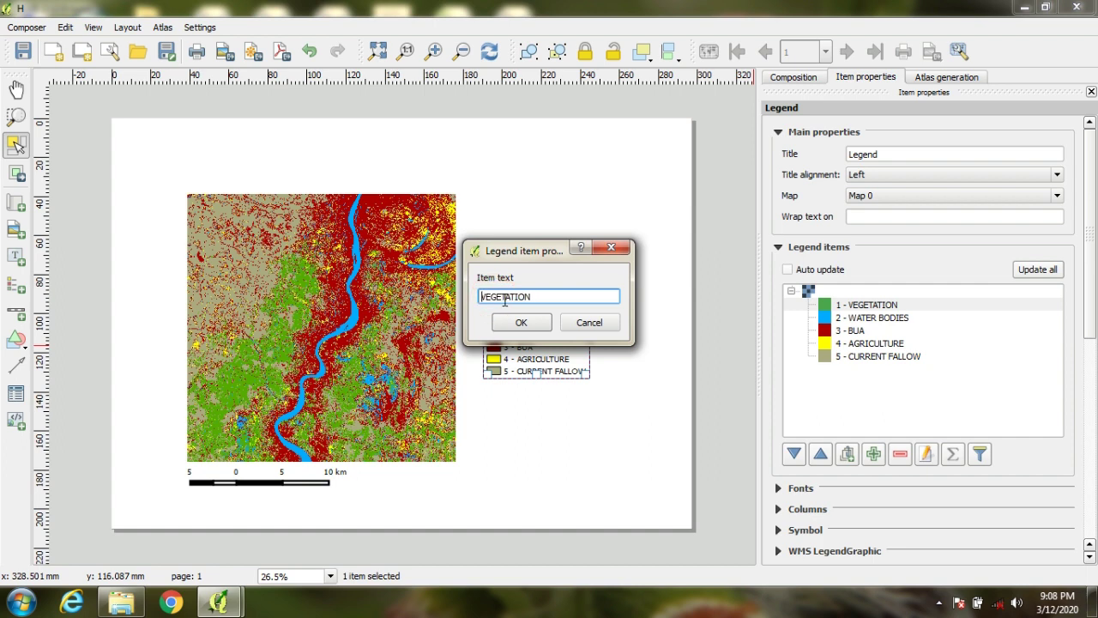
{"action": "left_click", "coordinate": [521, 321]}
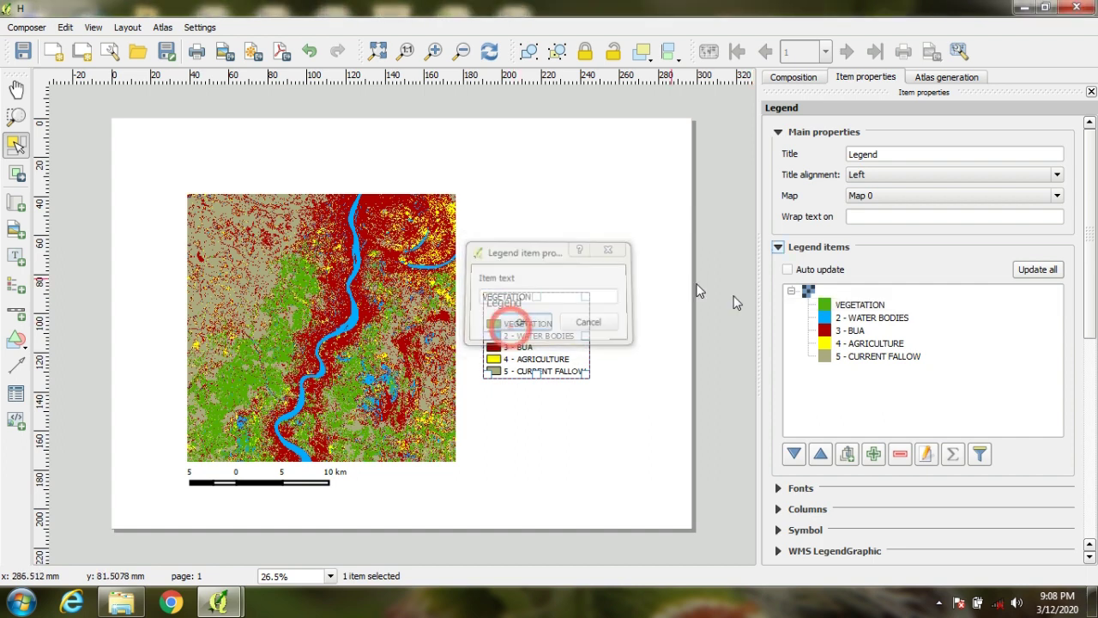
Step: Rename the blue legend entry as WATER BODIES, without the number prefix
{"action": "left_click", "coordinate": [858, 317]}
{"action": "left_click", "coordinate": [925, 454]}
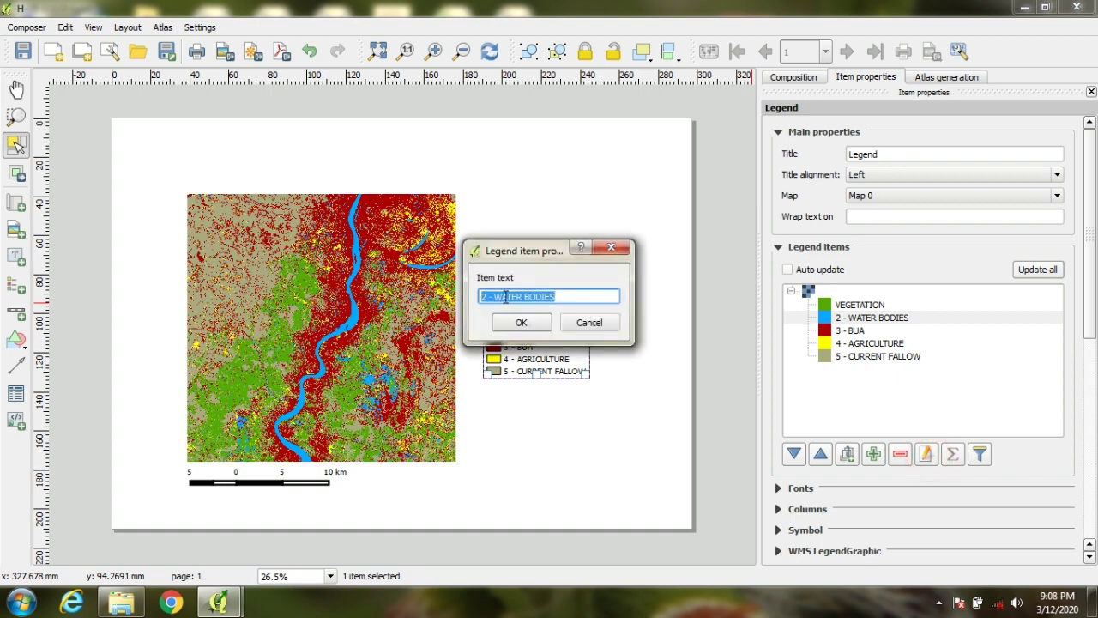
{"action": "left_click", "coordinate": [495, 297]}
{"action": "key", "text": "BackSpace"}
{"action": "key", "text": "BackSpace"}
{"action": "key", "text": "BackSpace"}
{"action": "key", "text": "BackSpace"}
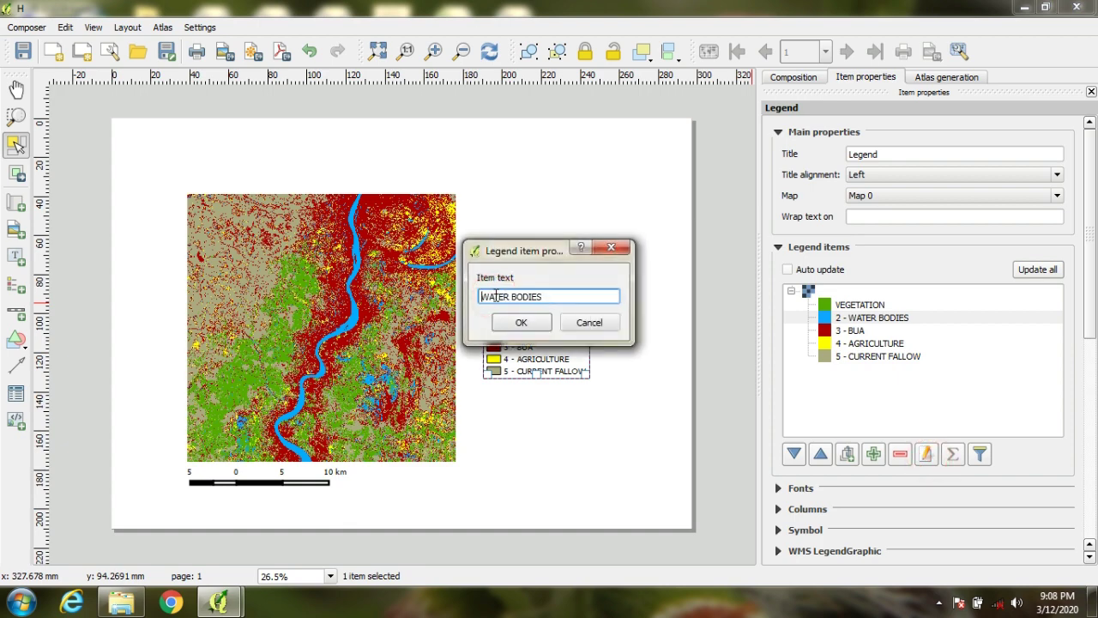
{"action": "left_click", "coordinate": [521, 322]}
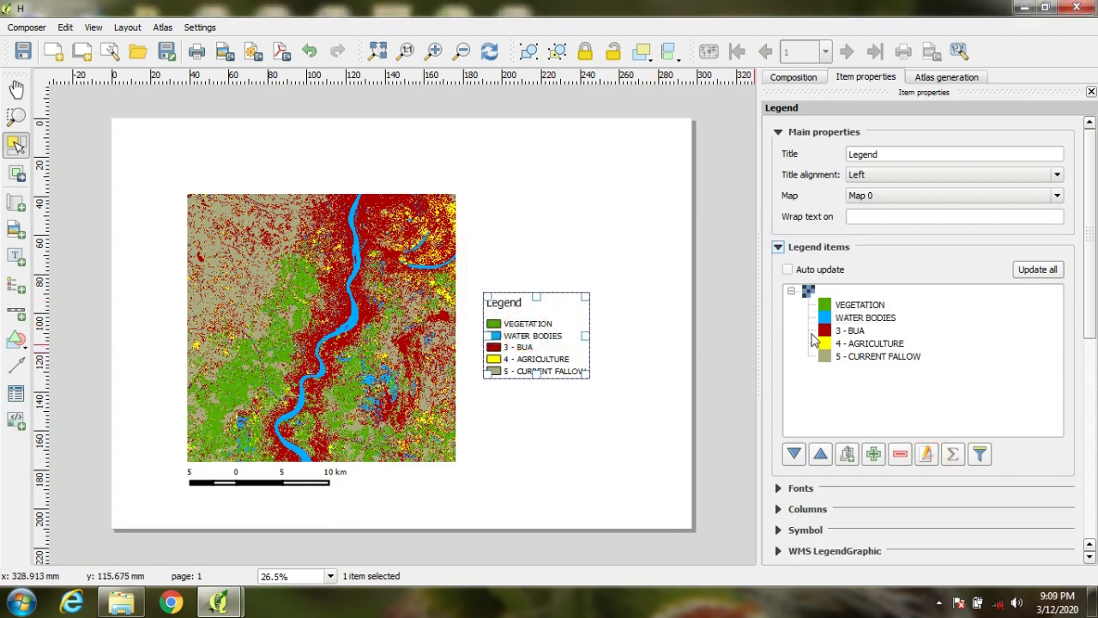
Step: Rename the dark red legend entry as BUA, without the number prefix
{"action": "left_click", "coordinate": [854, 331]}
{"action": "left_click", "coordinate": [926, 454]}
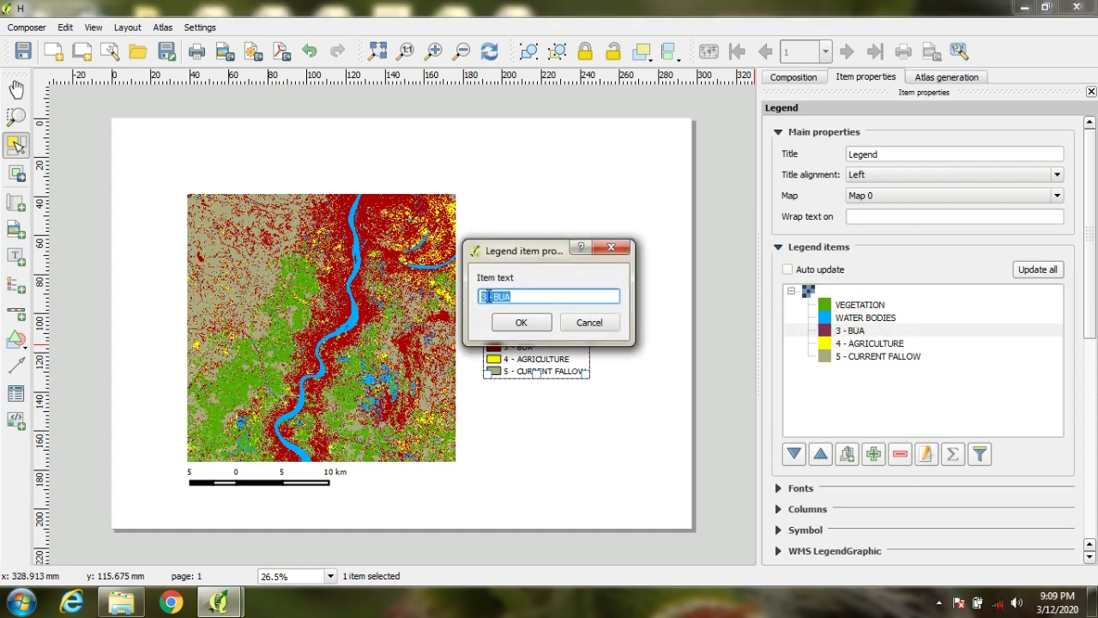
{"action": "left_click", "coordinate": [494, 295]}
{"action": "key", "text": "BackSpace"}
{"action": "left_click", "coordinate": [520, 323]}
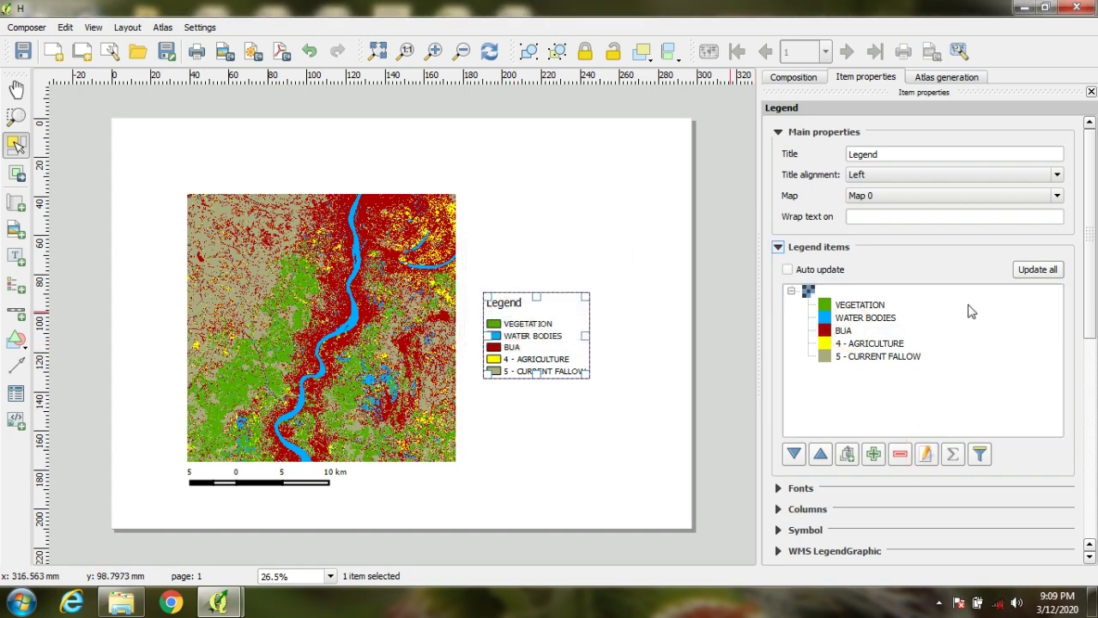
Step: Rename the yellow legend entry as AGRICULTURE, without the number prefix
{"action": "left_click", "coordinate": [880, 347]}
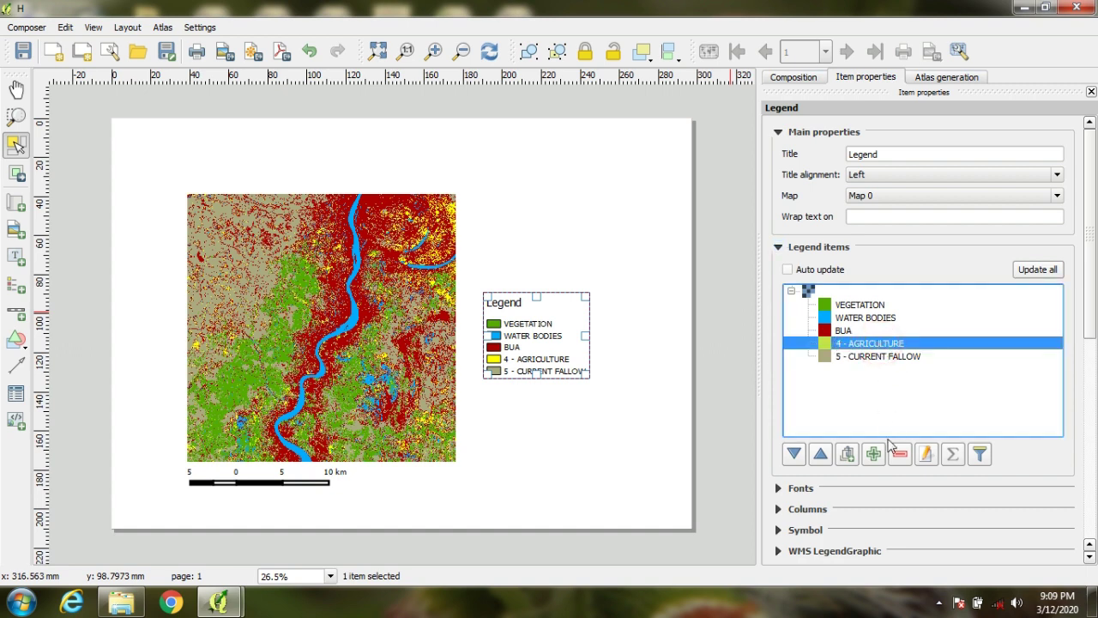
{"action": "left_click", "coordinate": [924, 452]}
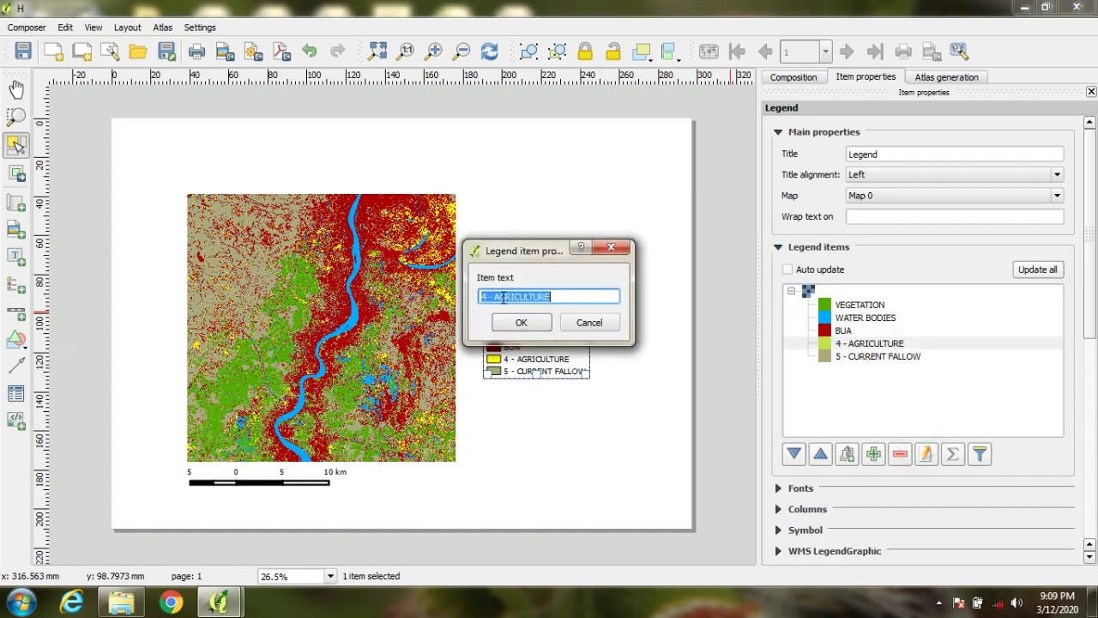
{"action": "left_click", "coordinate": [495, 296]}
{"action": "key", "text": "BackSpace"}
{"action": "key", "text": "BackSpace"}
{"action": "key", "text": "BackSpace"}
{"action": "key", "text": "BackSpace"}
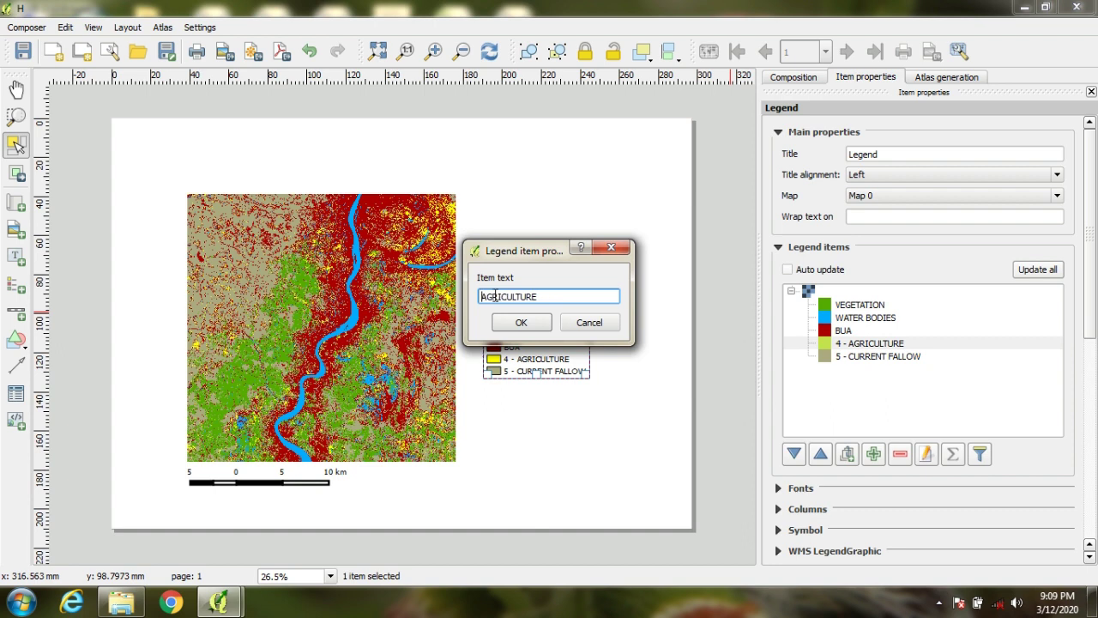
{"action": "left_click", "coordinate": [520, 321]}
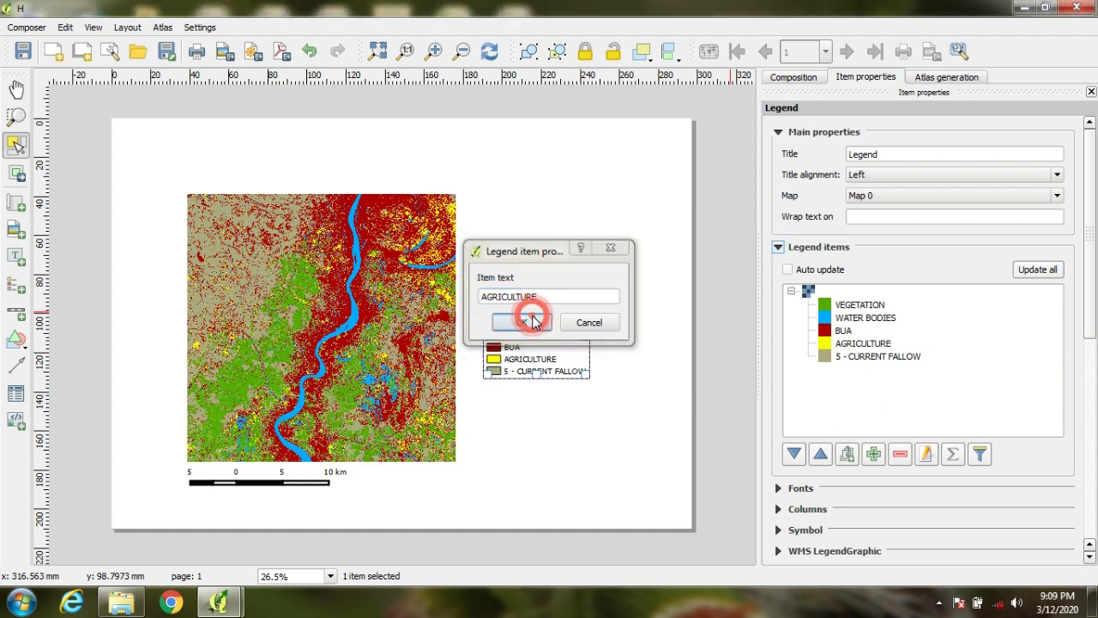
Step: Rename the last legend entry as CURRENT FALLOW, and move the legend down beside the classified image's lower right corner
{"action": "left_click", "coordinate": [868, 357]}
{"action": "left_click", "coordinate": [925, 453]}
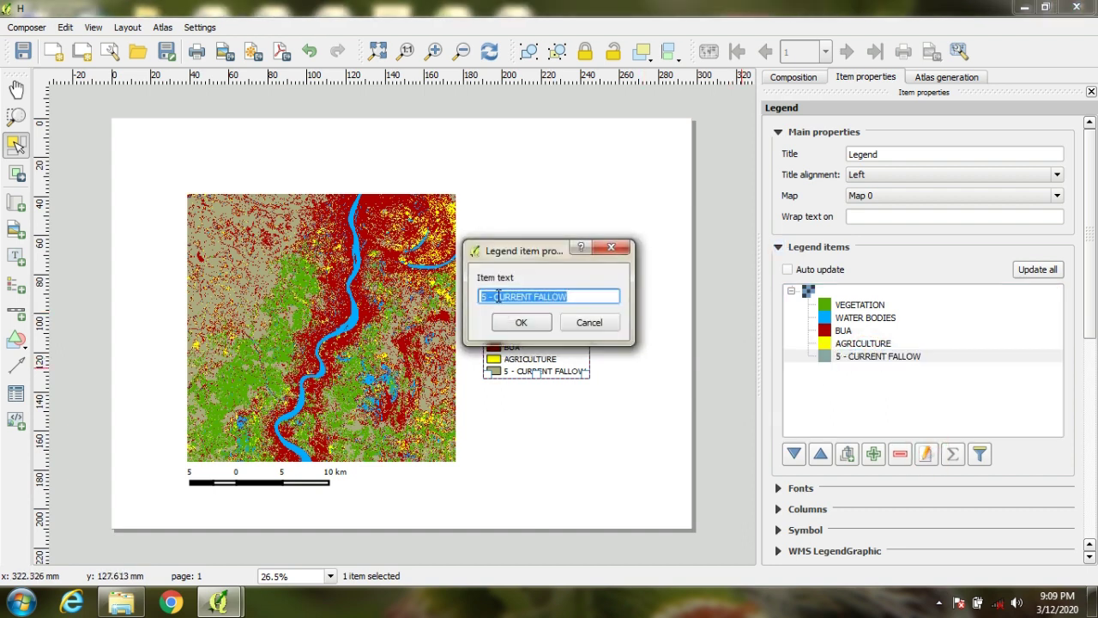
{"action": "left_click", "coordinate": [493, 296]}
{"action": "key", "text": "BackSpace"}
{"action": "key", "text": "BackSpace"}
{"action": "key", "text": "BackSpace"}
{"action": "key", "text": "BackSpace"}
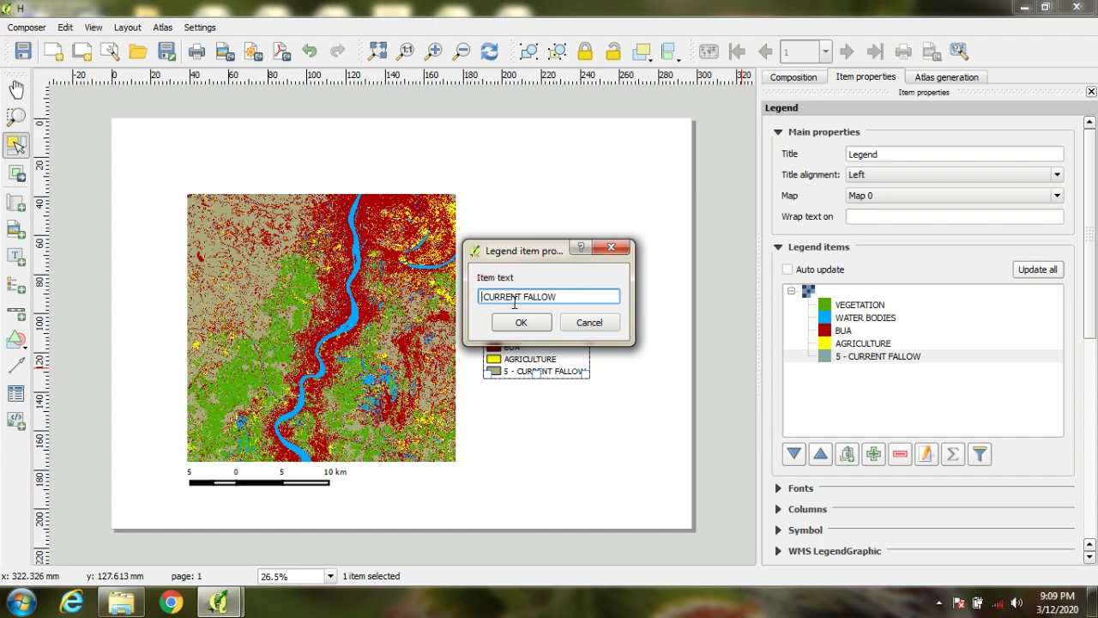
{"action": "left_click", "coordinate": [523, 317]}
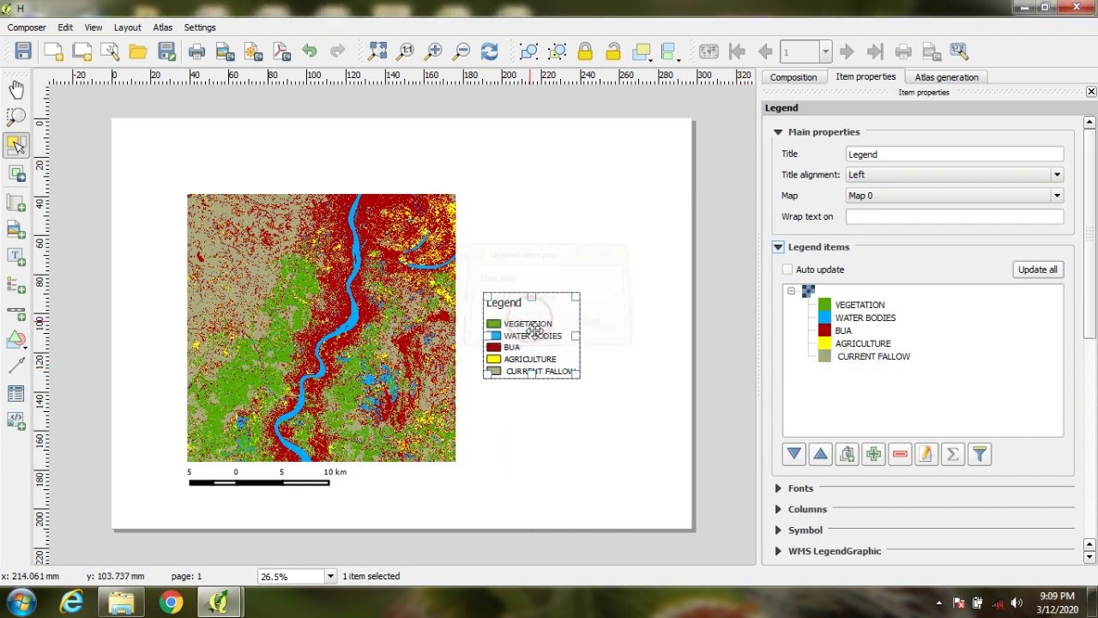
{"action": "left_click_drag", "start_coordinate": [545, 370], "coordinate": [540, 438]}
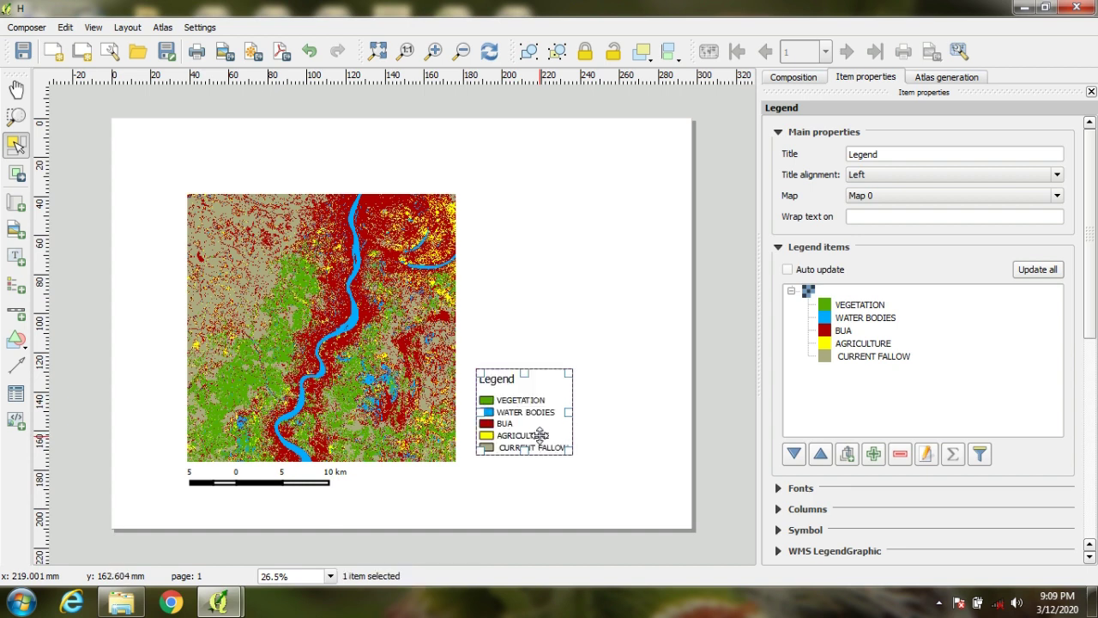
Step: Add a label about 87 mm wide just above the classified image with the text SUPERVISED CLASSIFICATION
{"action": "left_click", "coordinate": [347, 281]}
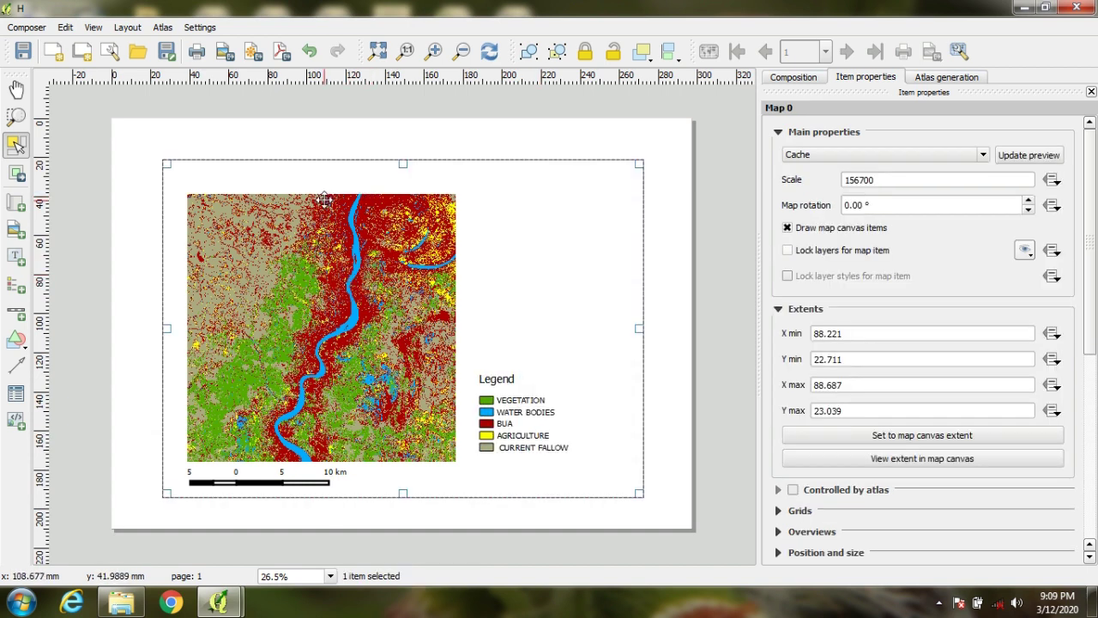
{"action": "left_click", "coordinate": [16, 255]}
{"action": "left_click_drag", "start_coordinate": [281, 186], "coordinate": [387, 187]}
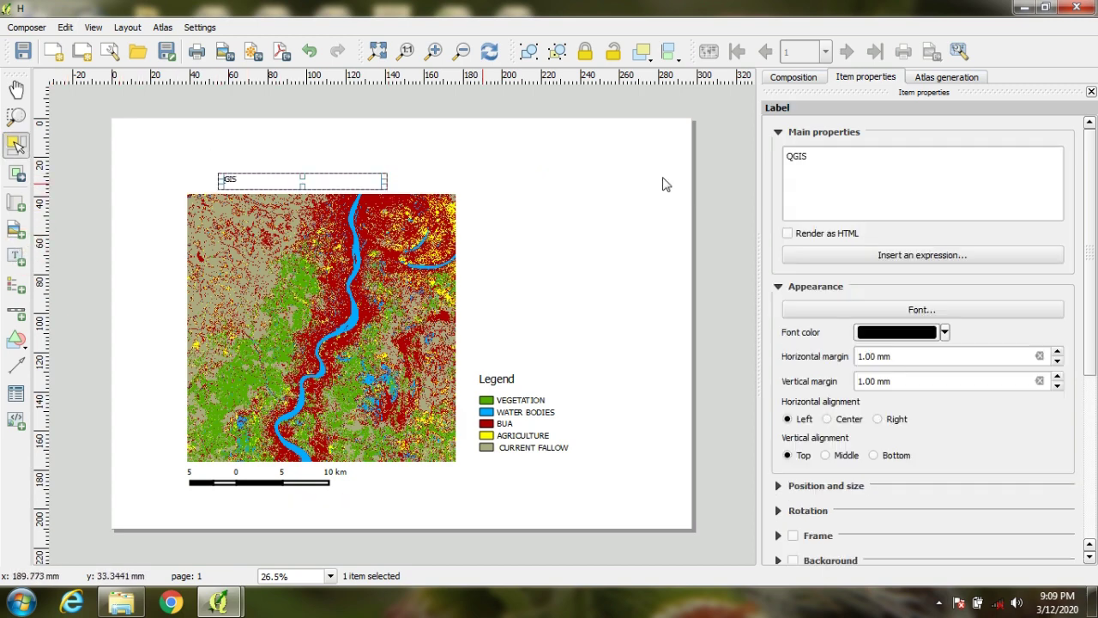
{"action": "left_click", "coordinate": [825, 163]}
{"action": "key", "text": "ctrl+a"}
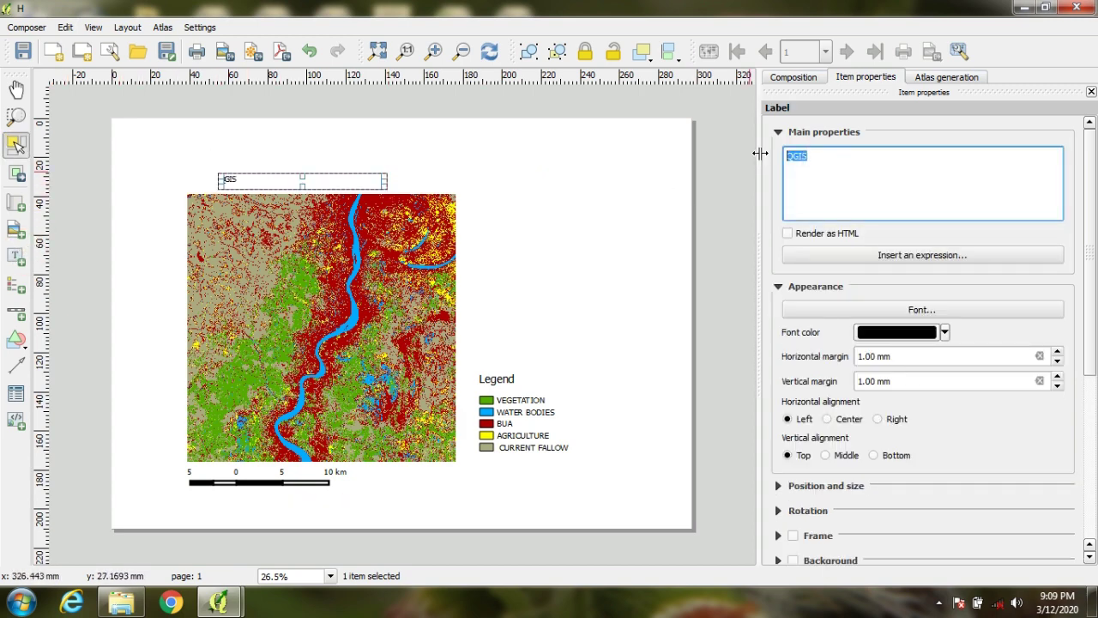
{"action": "type", "text": "SUPERVISED CLASSIFICATION"}
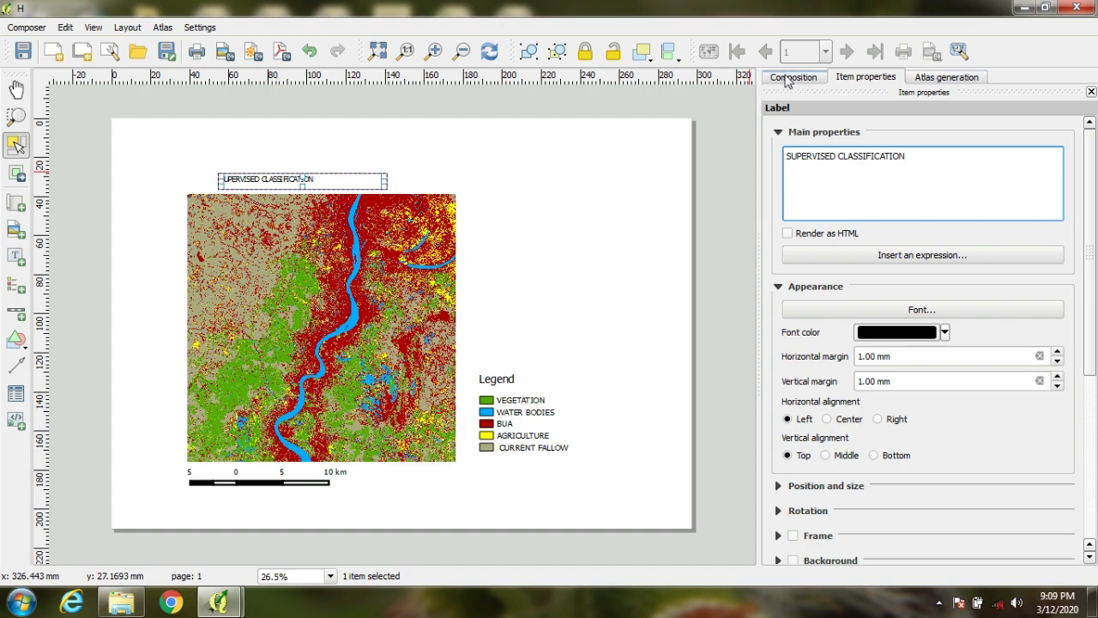
Step: Set the title label's font to bold, size 14, and shift the label slightly right above the classified image
{"action": "left_click", "coordinate": [932, 311]}
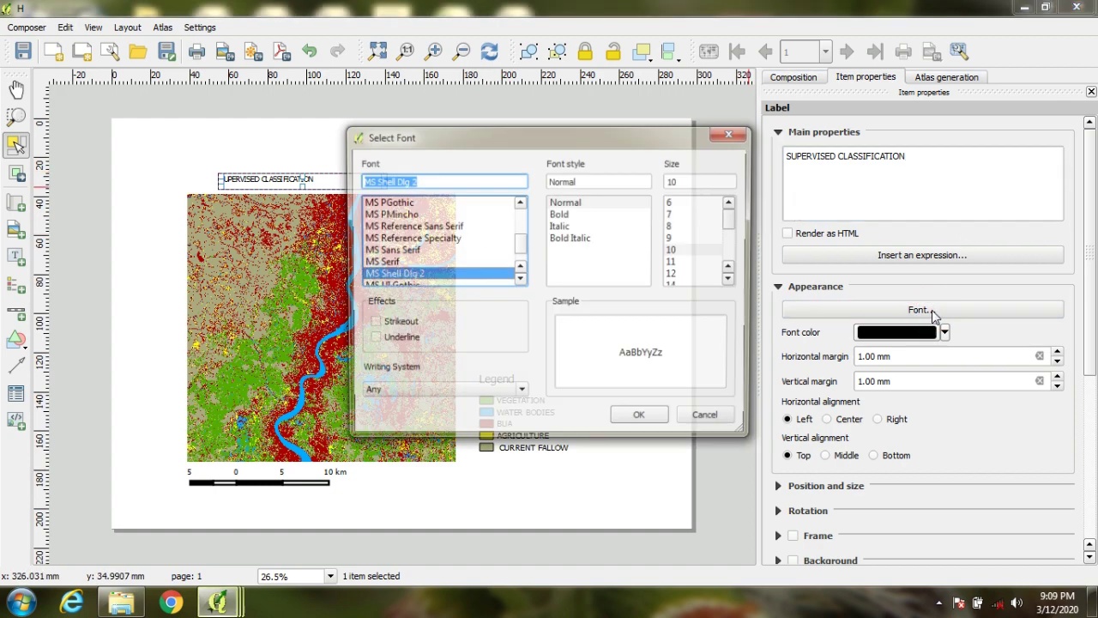
{"action": "left_click", "coordinate": [676, 284]}
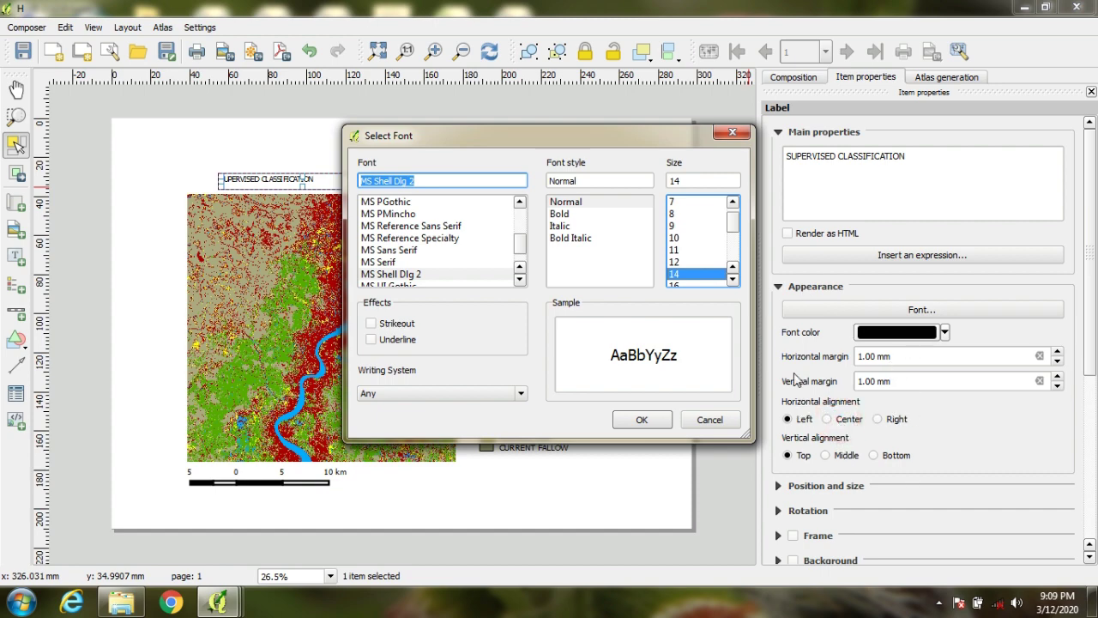
{"action": "left_click", "coordinate": [560, 213]}
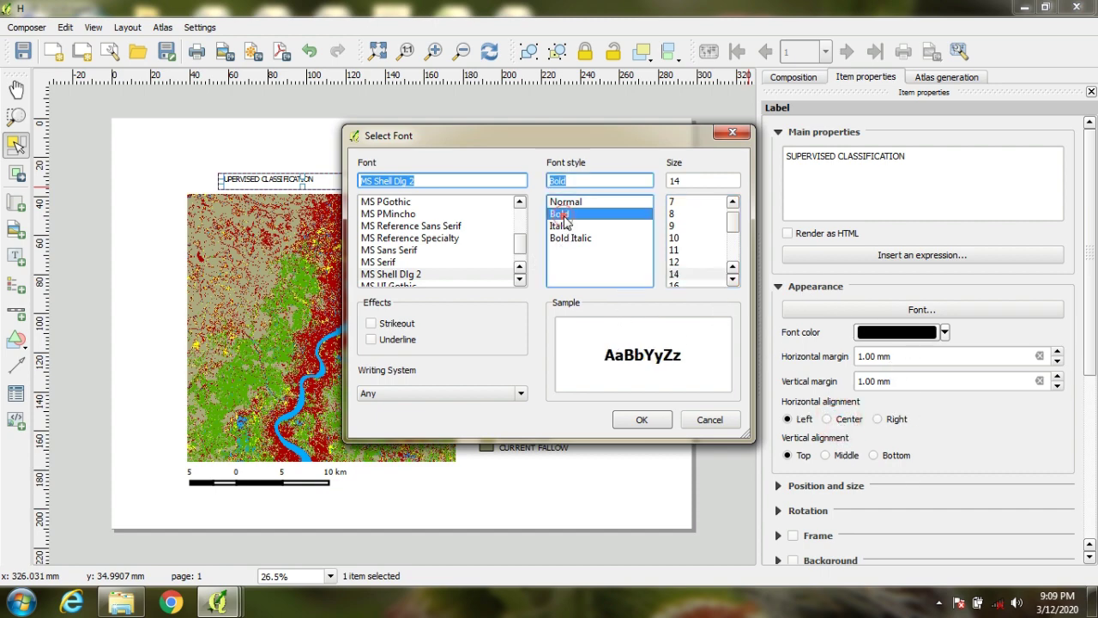
{"action": "left_click", "coordinate": [642, 420]}
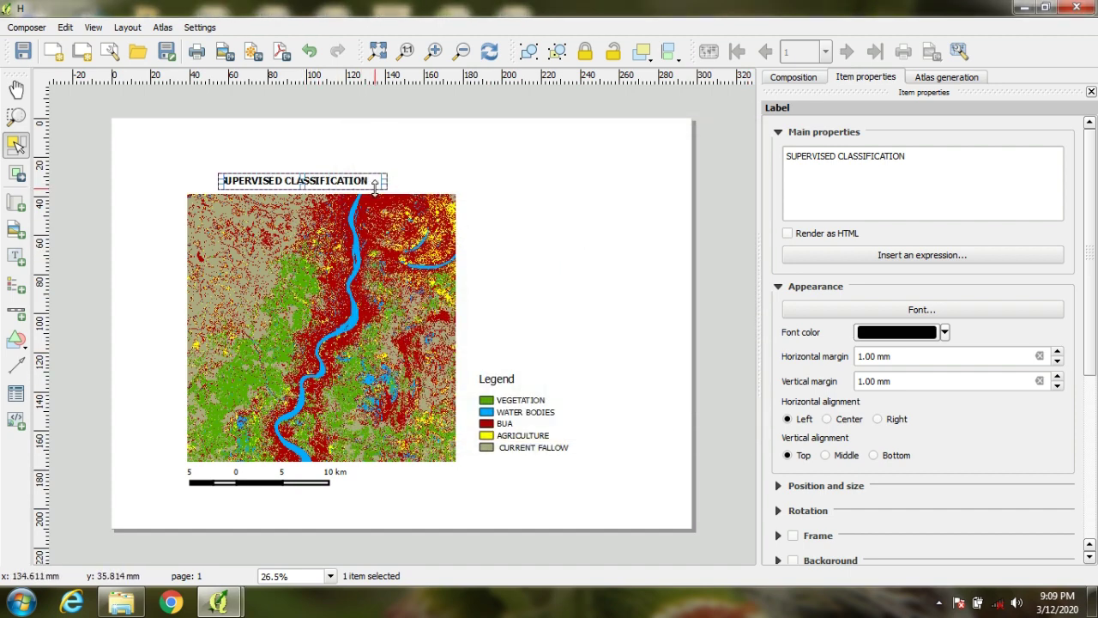
{"action": "left_click_drag", "start_coordinate": [373, 180], "coordinate": [389, 181]}
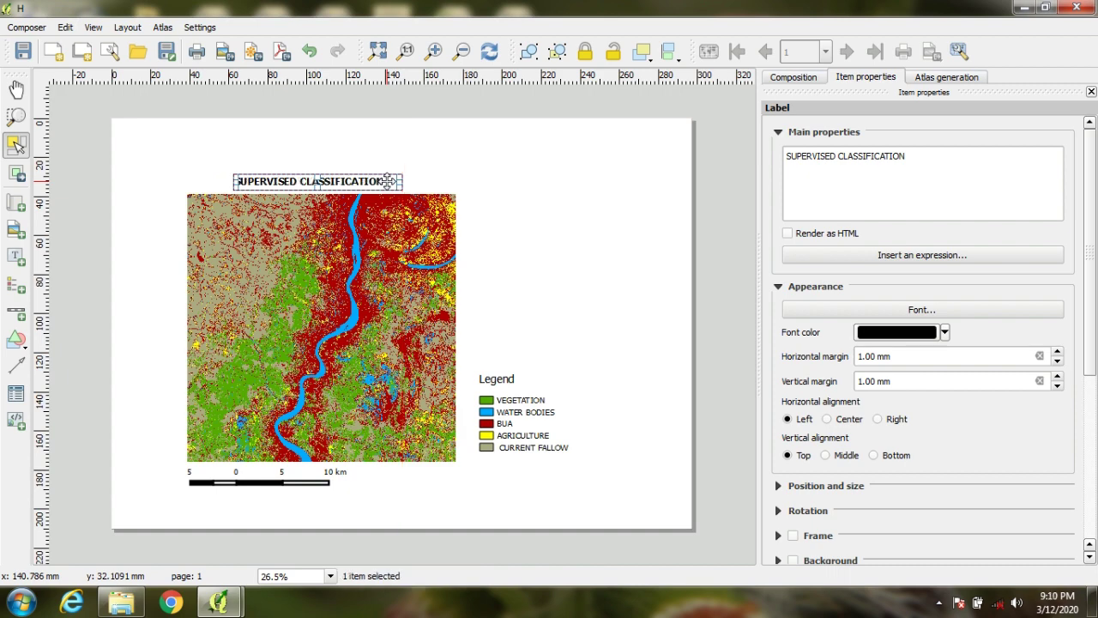
{"action": "left_click", "coordinate": [513, 209]}
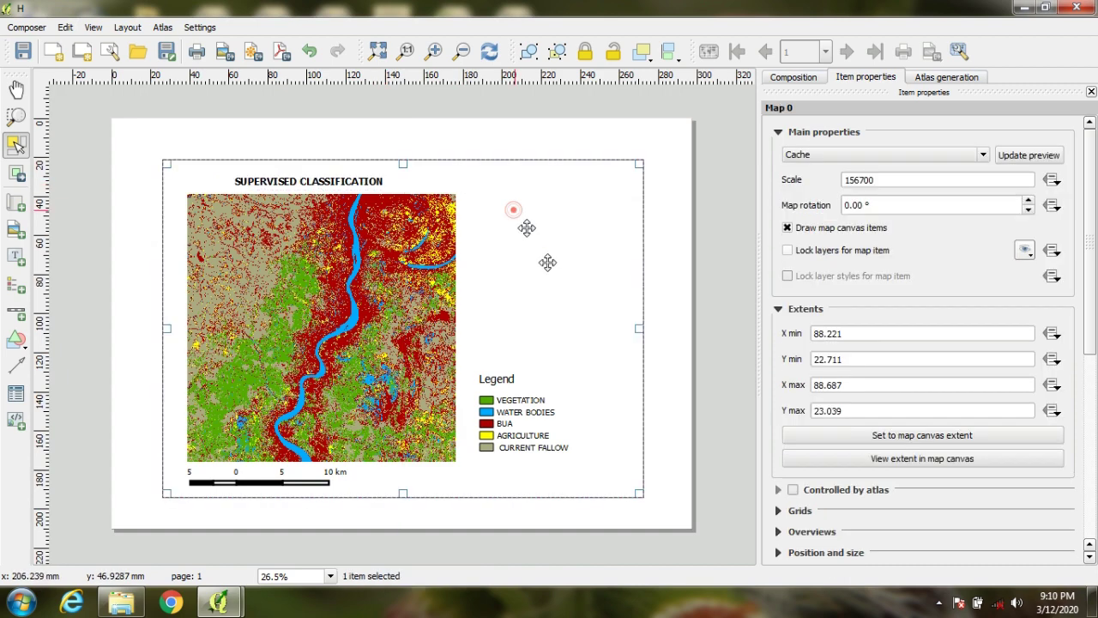
Step: Add a new grid to the map item that holds the classified image
{"action": "left_click", "coordinate": [529, 345]}
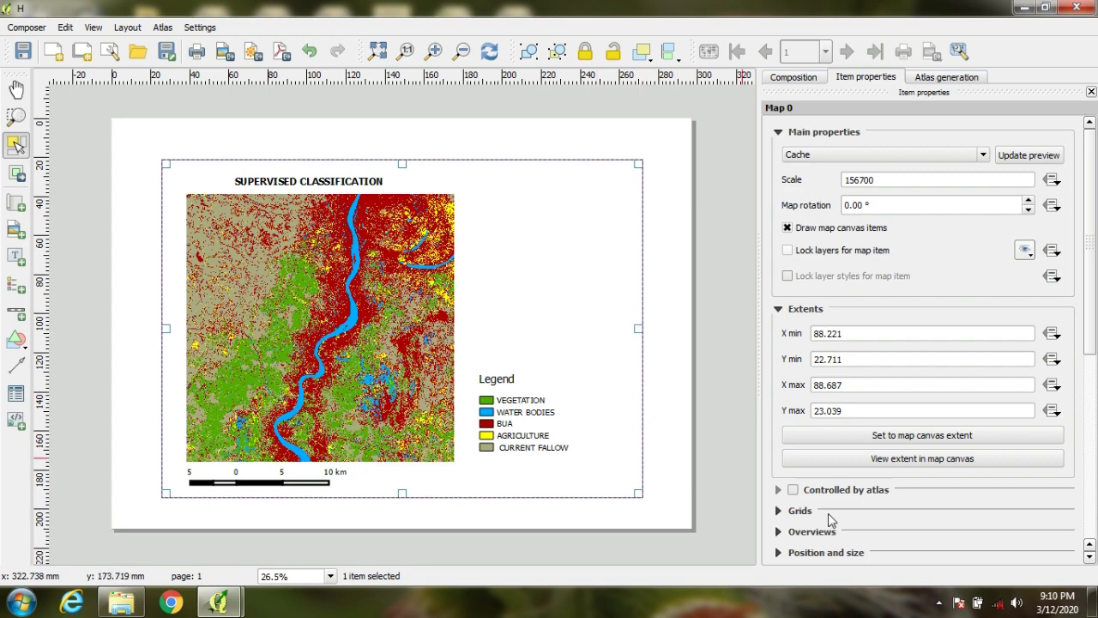
{"action": "left_click", "coordinate": [800, 511]}
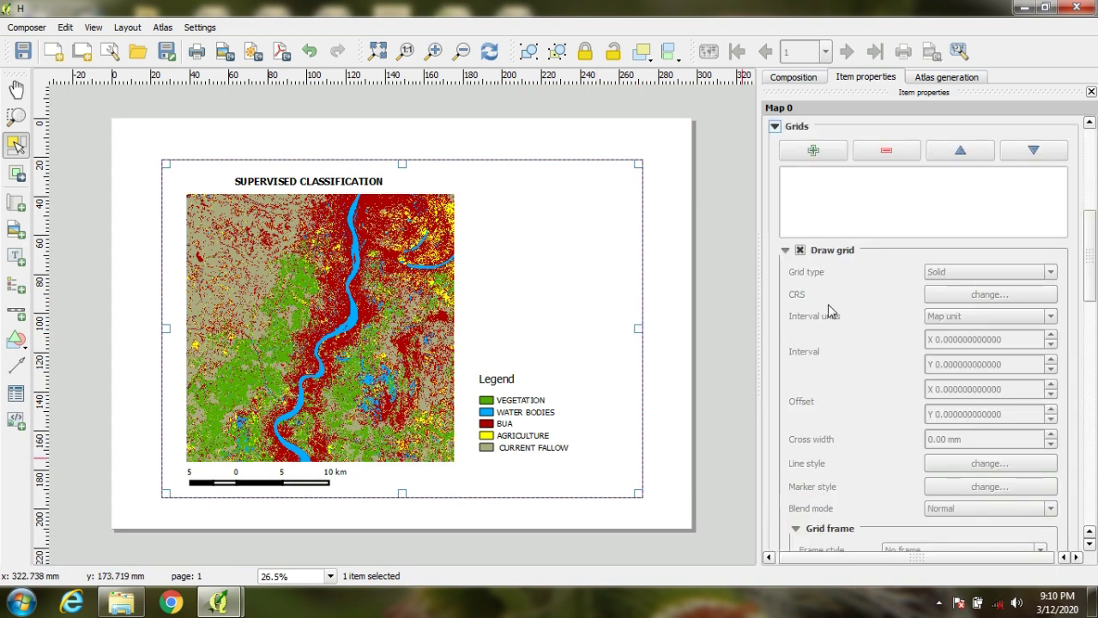
{"action": "left_click", "coordinate": [813, 152]}
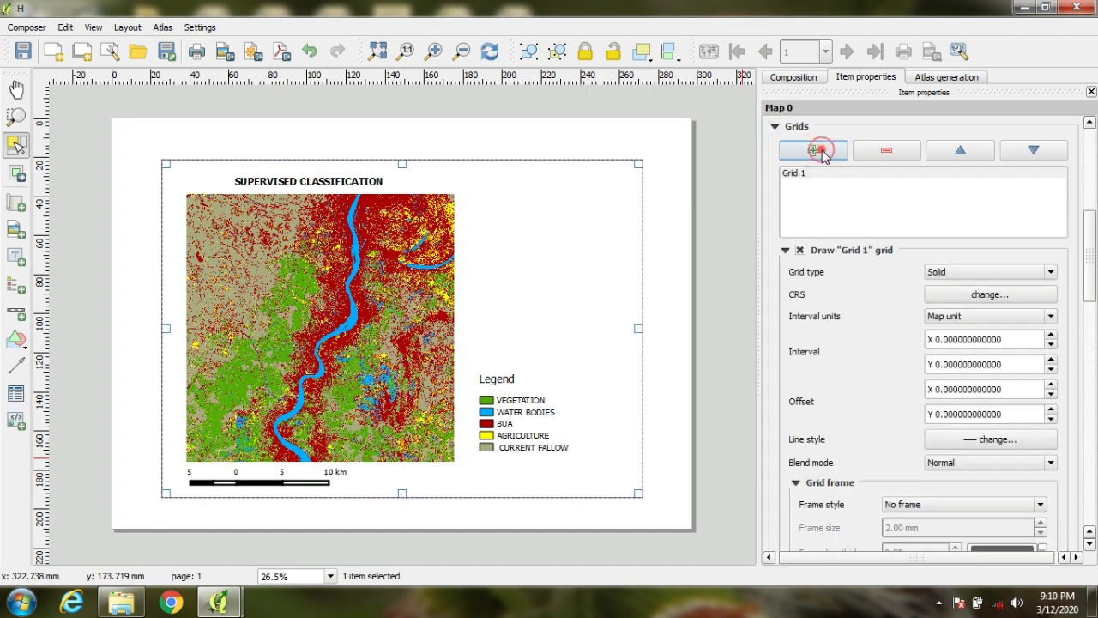
Step: Set the grid's coordinate reference system to WGS 84 / UTM zone 45N (EPSG:32645)
{"action": "left_click", "coordinate": [996, 292]}
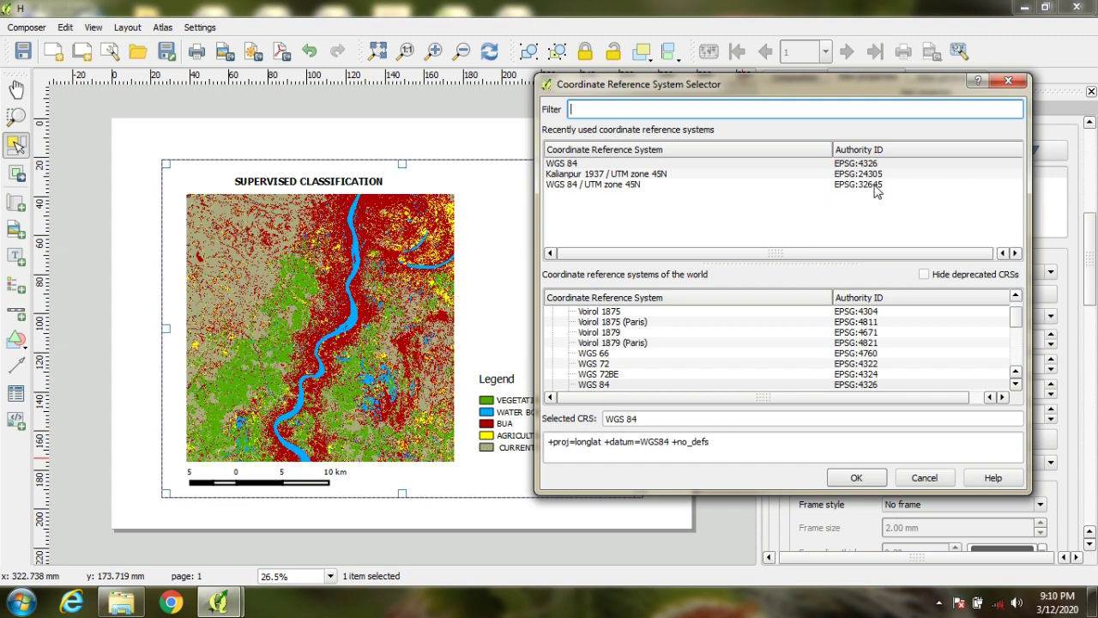
{"action": "left_click", "coordinate": [870, 185]}
{"action": "left_click", "coordinate": [856, 478]}
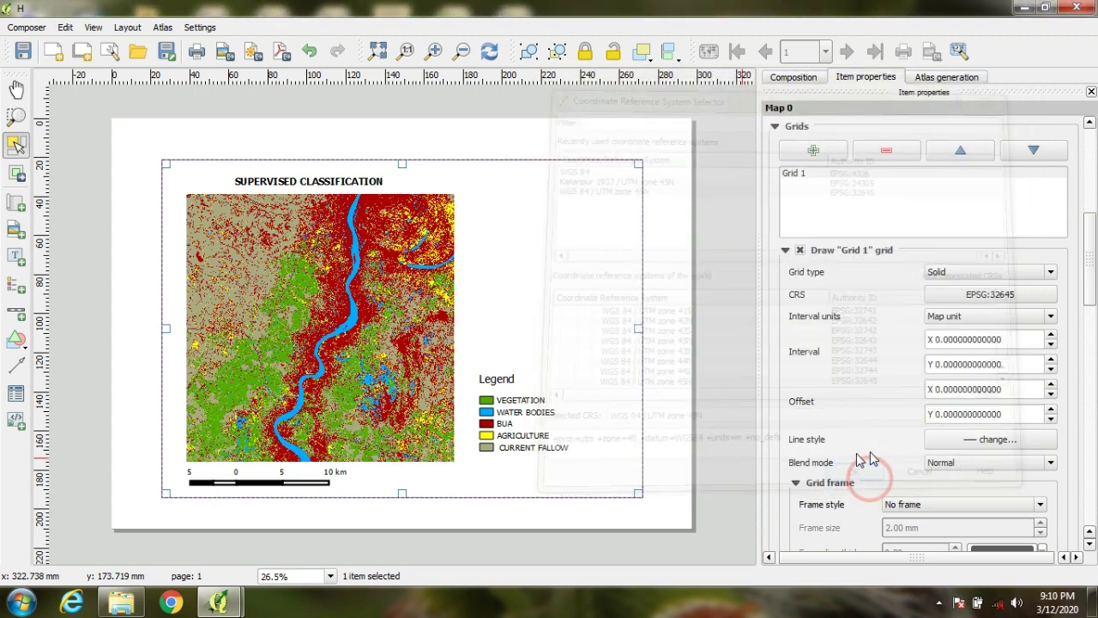
Step: Try X intervals of 0.2 and 0.02 map units for the grid
{"action": "left_click", "coordinate": [947, 338]}
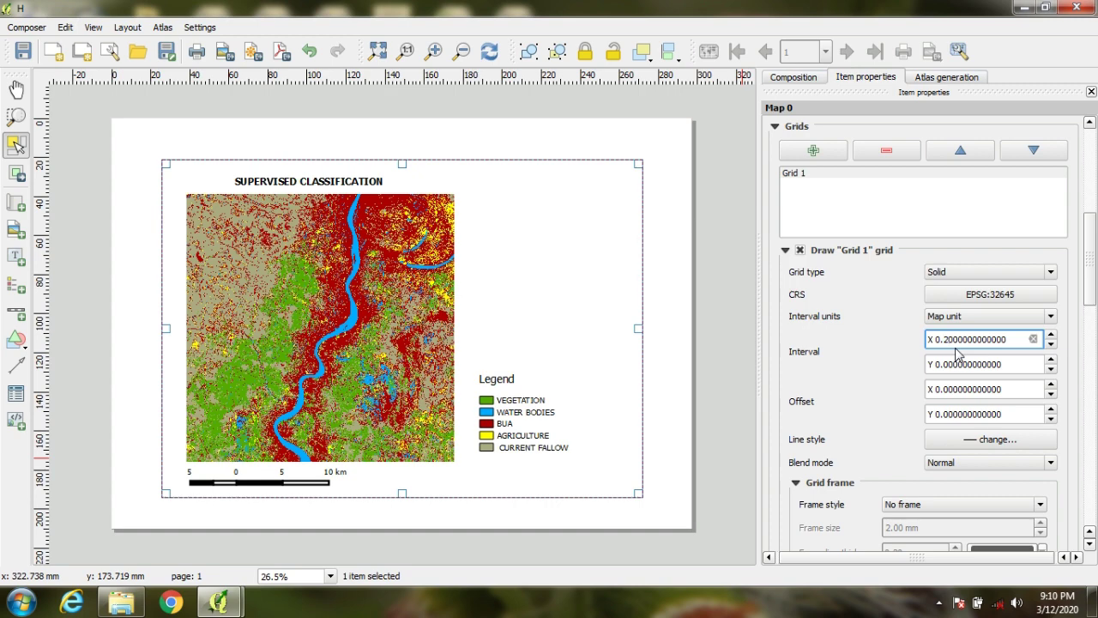
{"action": "key", "text": "Return"}
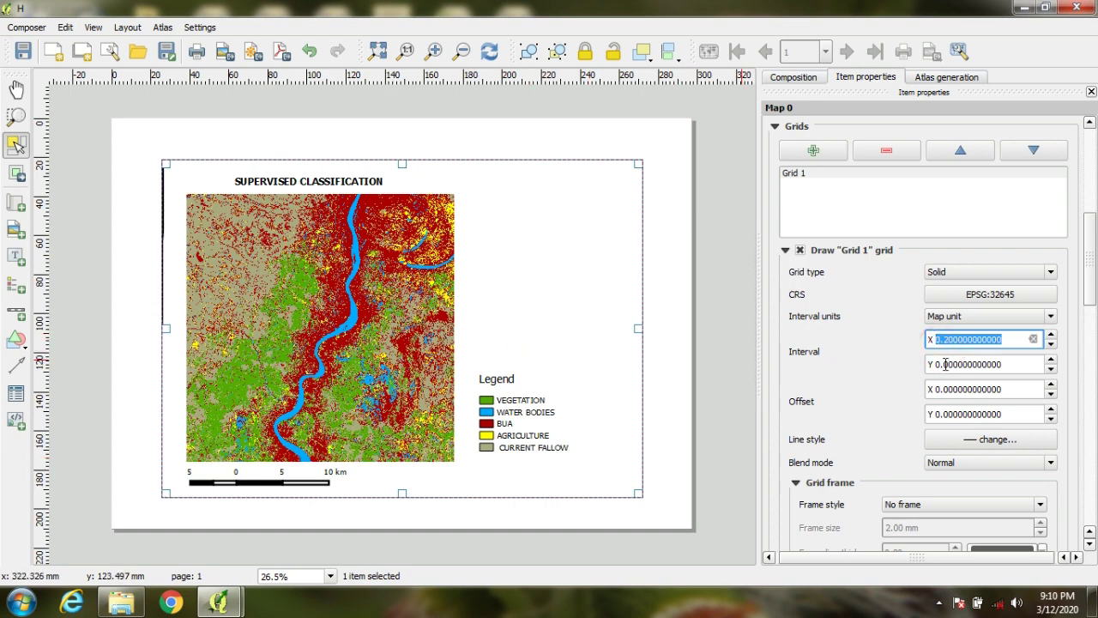
{"action": "left_click", "coordinate": [958, 340]}
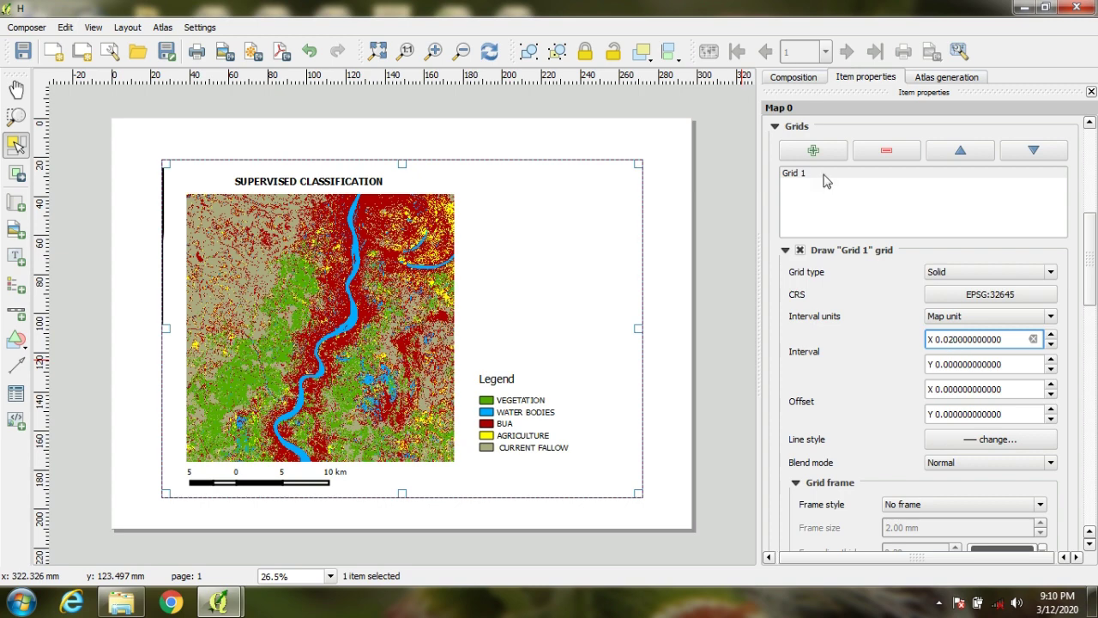
{"action": "left_click", "coordinate": [949, 364]}
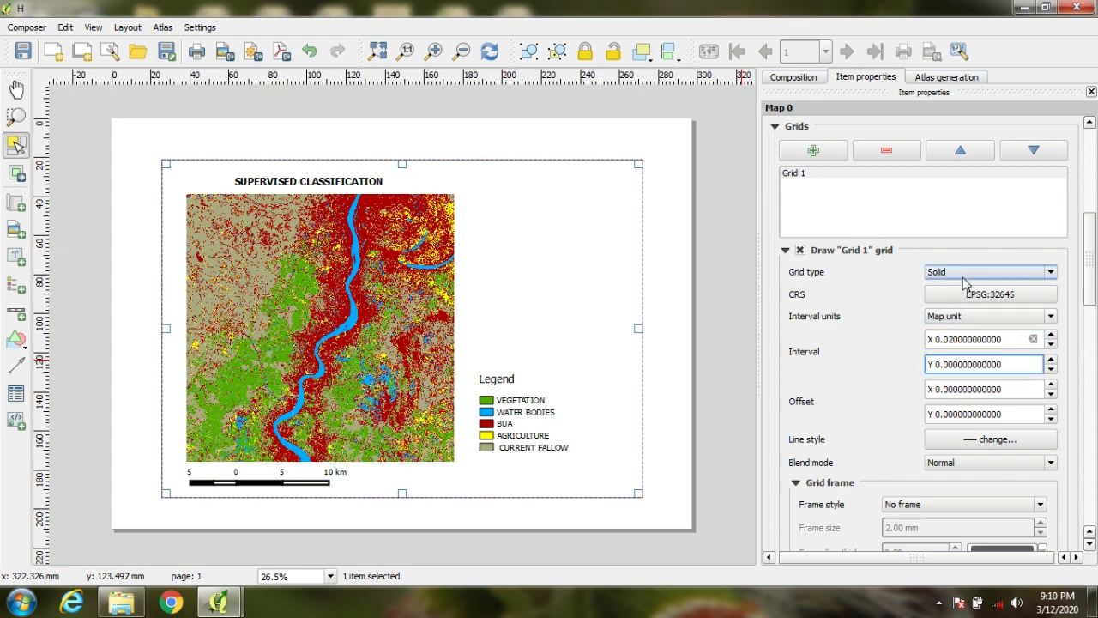
Step: Set both the X and Y intervals of the grid to 0.1 map units
{"action": "left_click", "coordinate": [959, 338]}
{"action": "left_click_drag", "start_coordinate": [953, 339], "coordinate": [947, 336]}
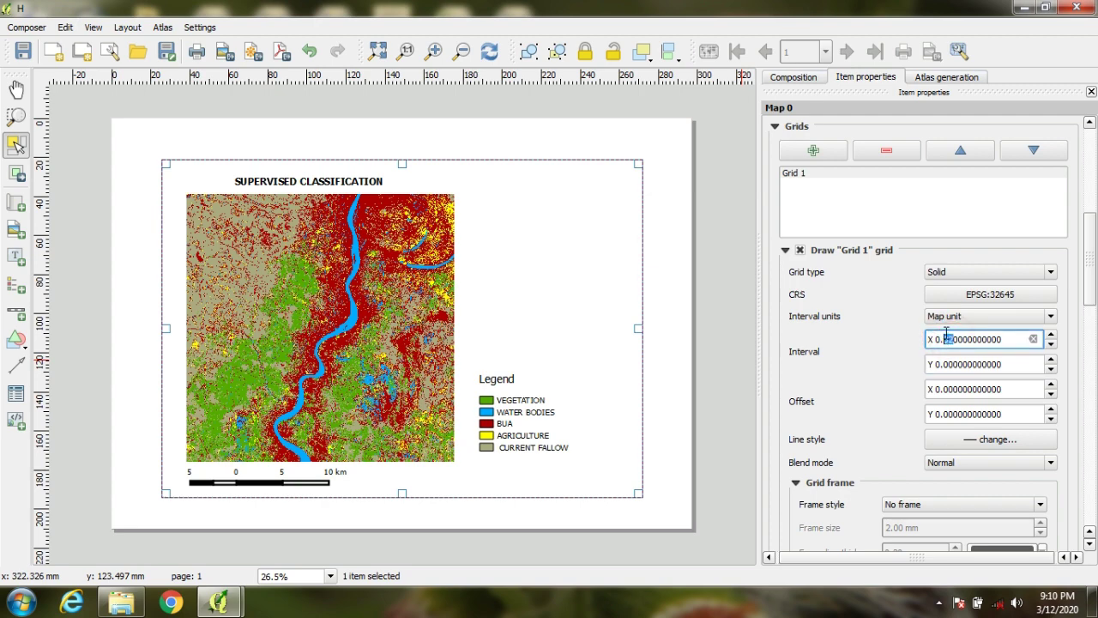
{"action": "double_click", "coordinate": [946, 338]}
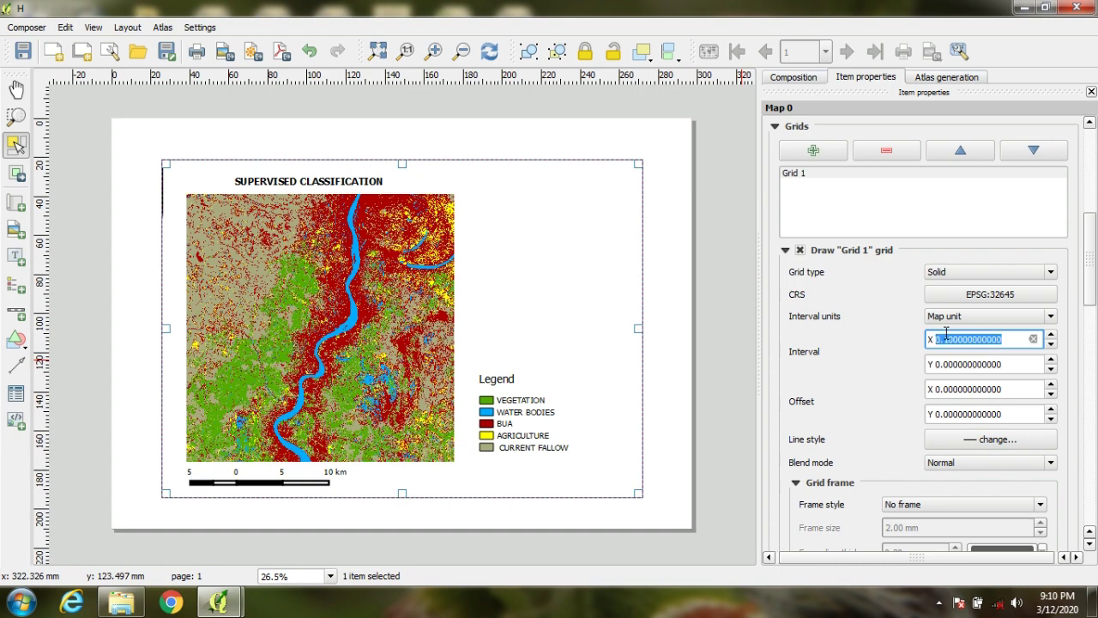
{"action": "left_click", "coordinate": [946, 364]}
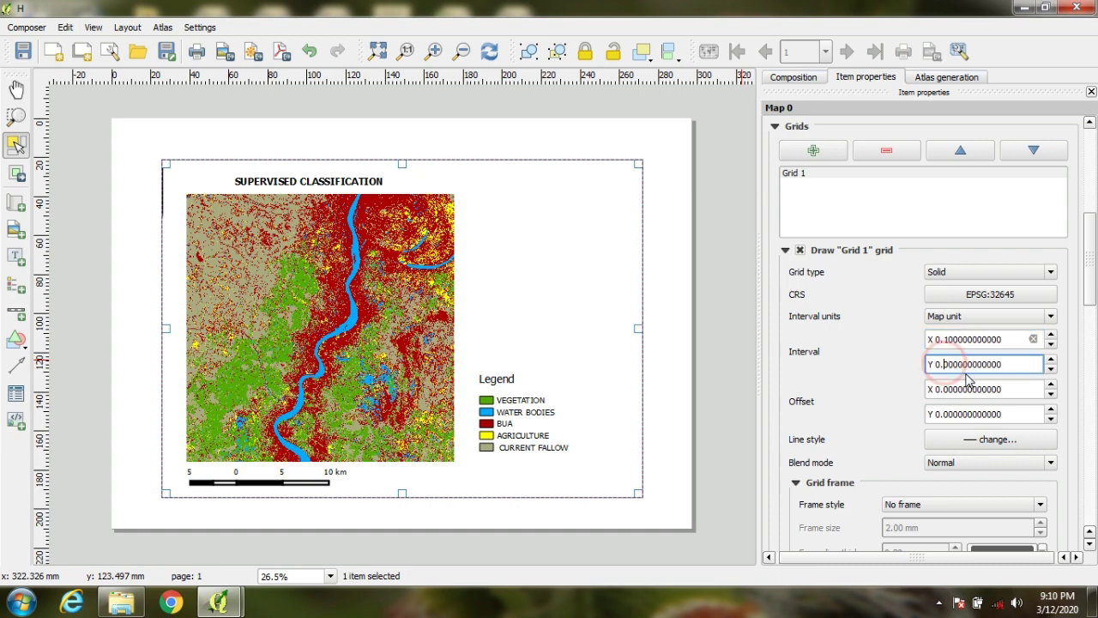
{"action": "key", "text": "ctrl+a"}
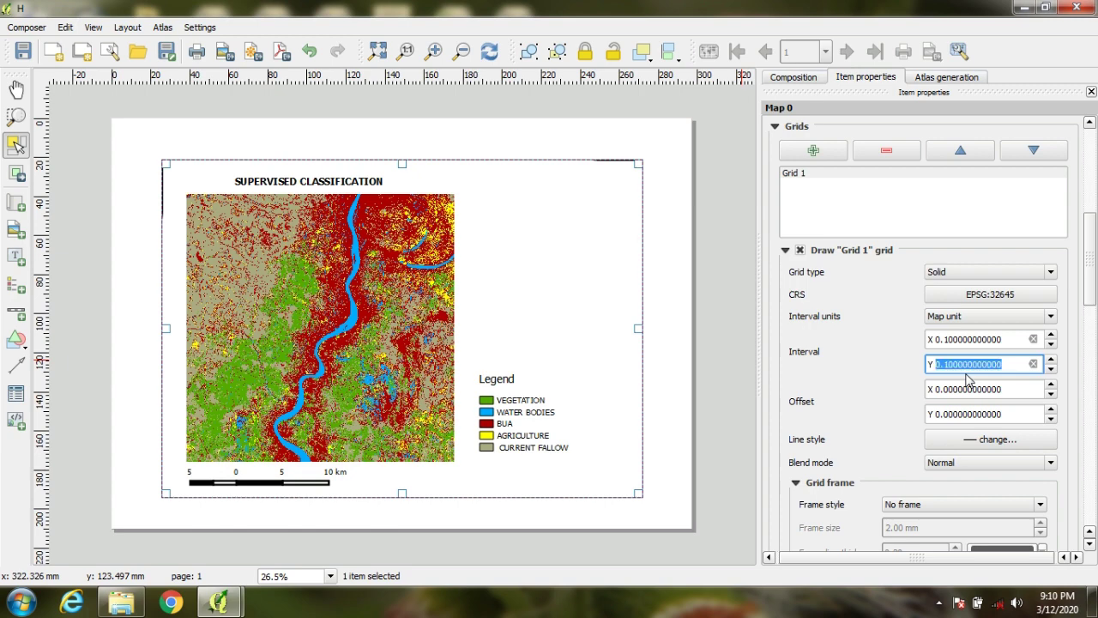
{"action": "left_click", "coordinate": [970, 384]}
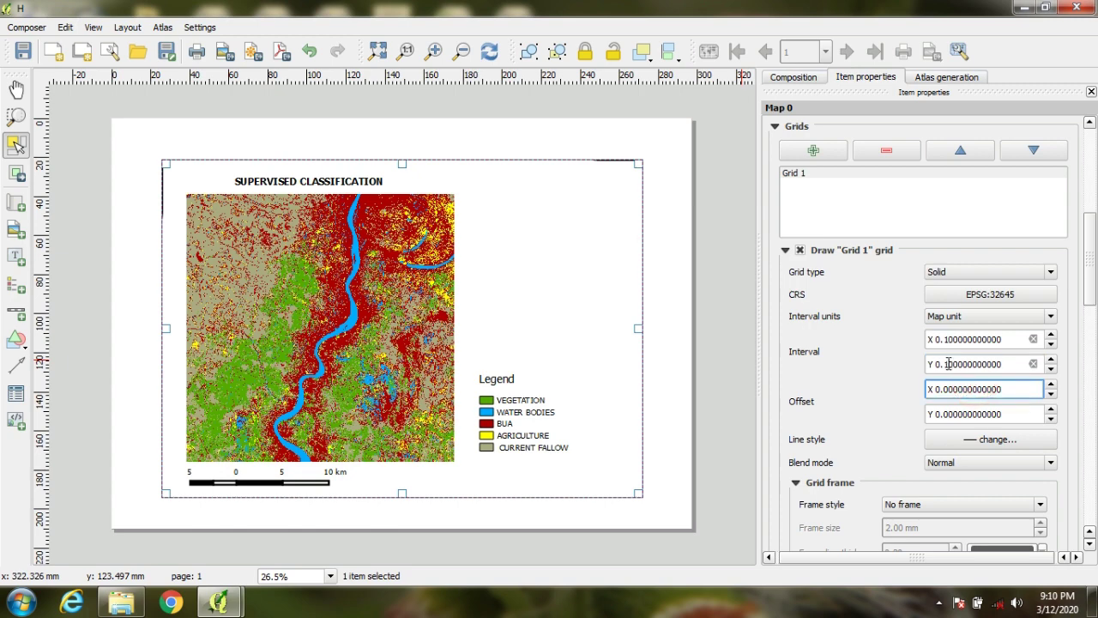
Step: Set the grid's Y and X intervals to 0.5 map units each
{"action": "left_click", "coordinate": [947, 364]}
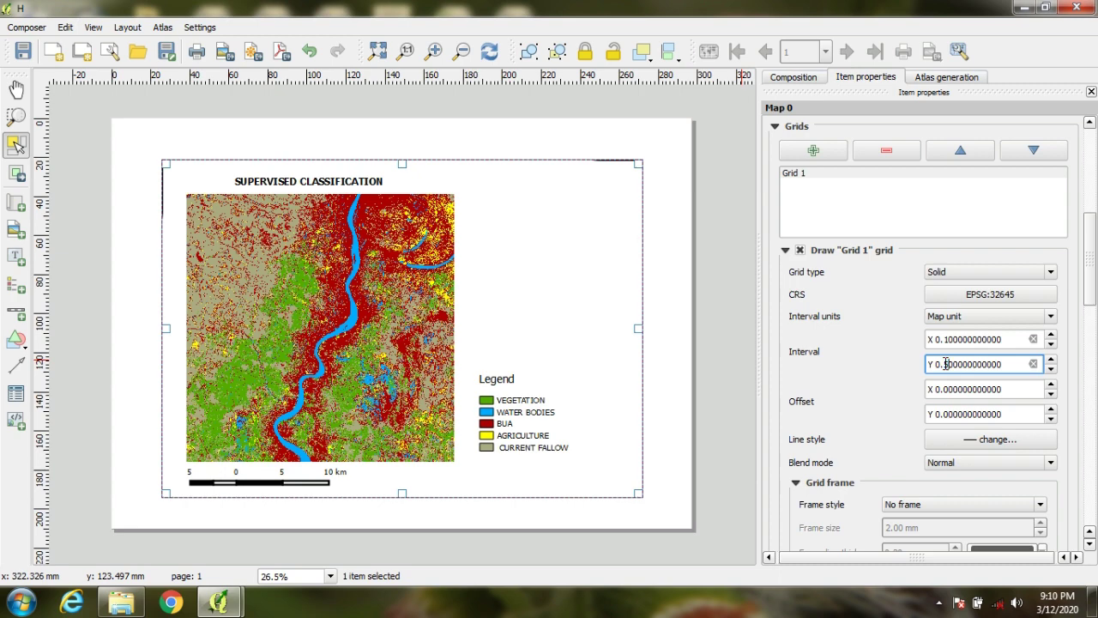
{"action": "double_click", "coordinate": [945, 364]}
{"action": "type", "text": "5"}
{"action": "left_click", "coordinate": [955, 388]}
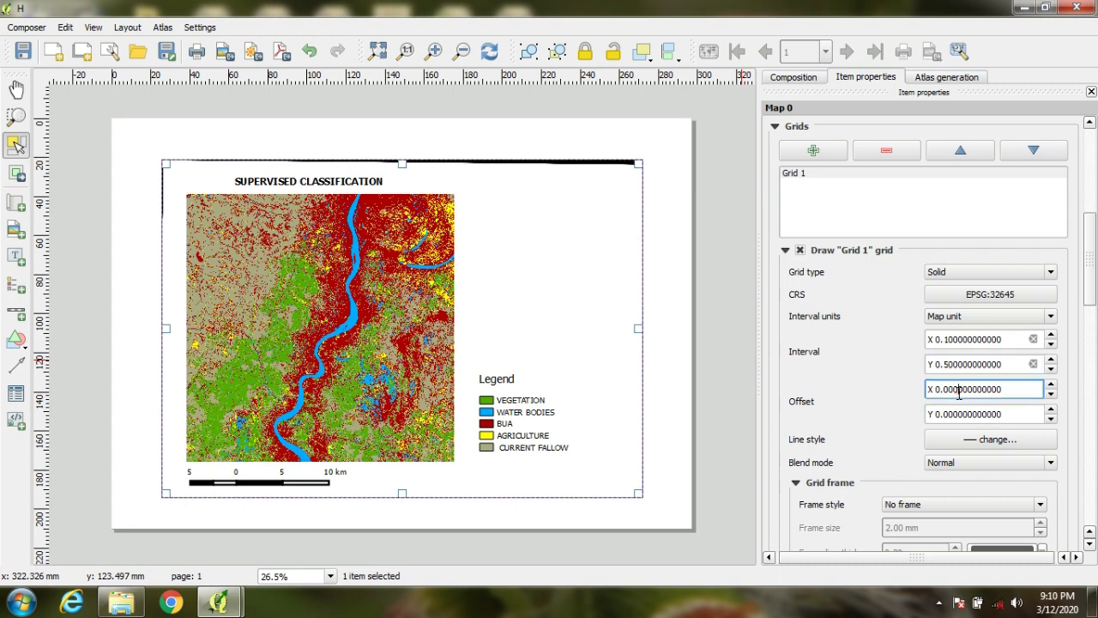
{"action": "left_click", "coordinate": [949, 338]}
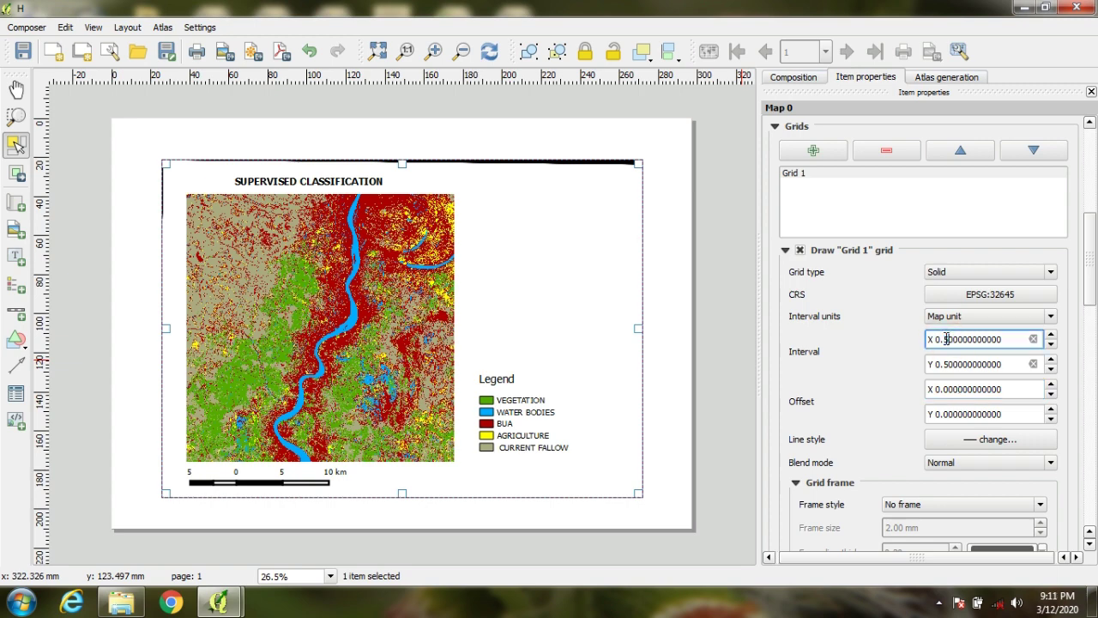
{"action": "triple_click", "coordinate": [946, 338]}
{"action": "left_click", "coordinate": [951, 389]}
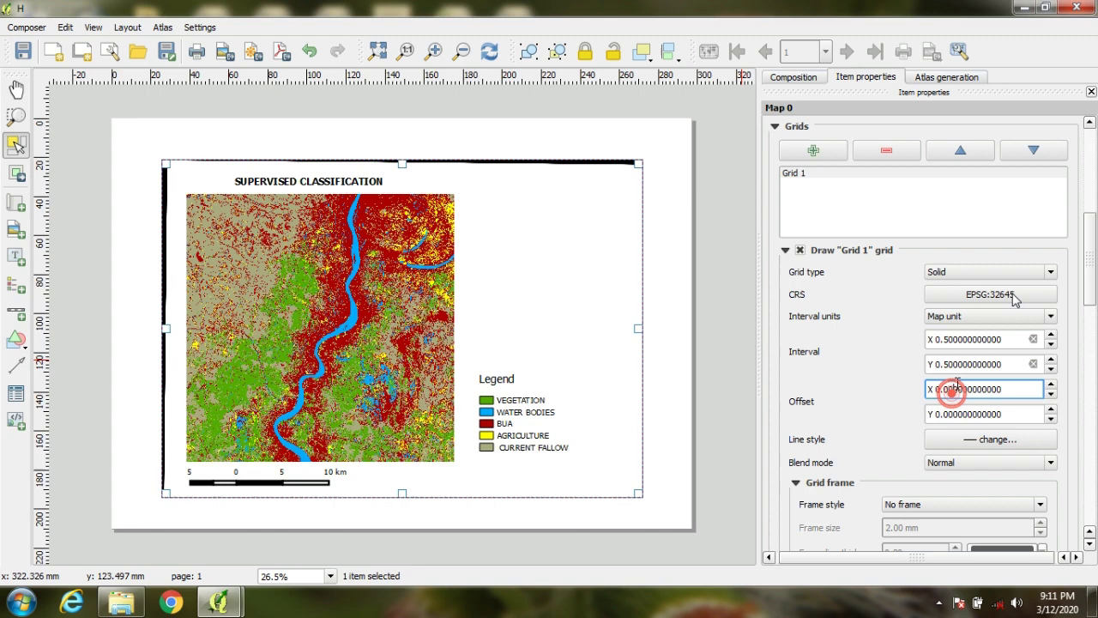
Step: Change the grid's coordinate reference system to WGS 84 (EPSG:4326)
{"action": "left_click", "coordinate": [1020, 295]}
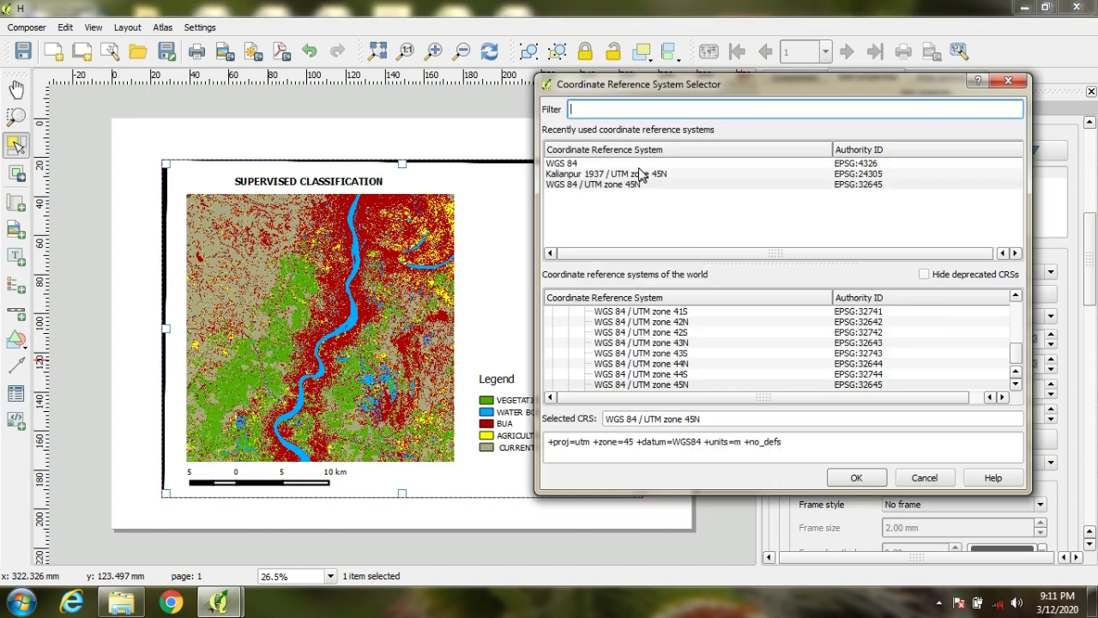
{"action": "left_click", "coordinate": [639, 163]}
{"action": "left_click", "coordinate": [856, 478]}
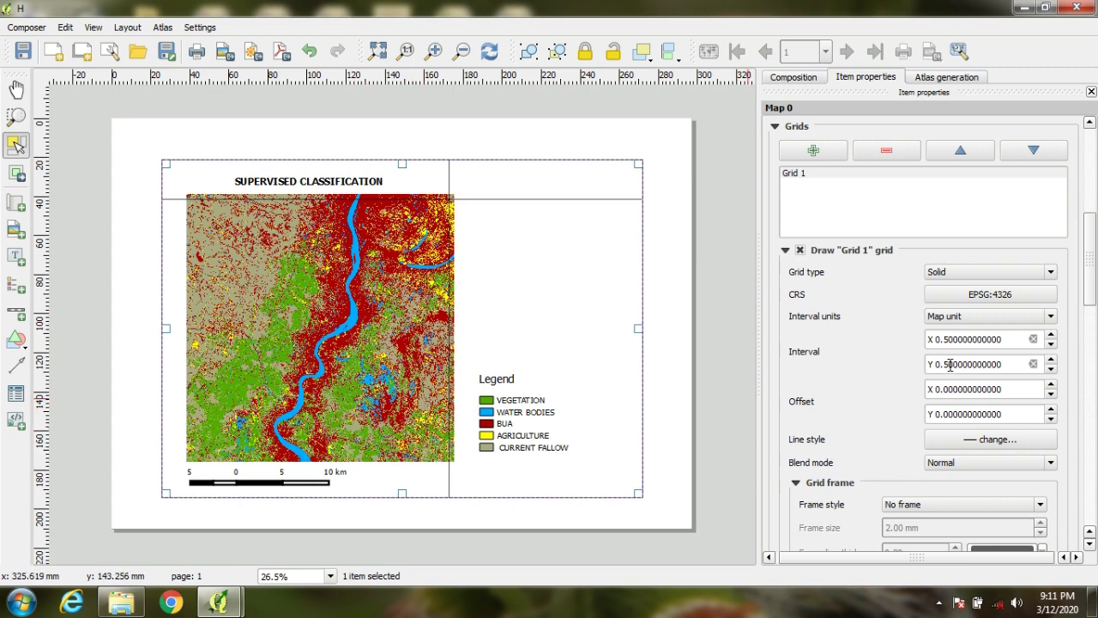
Step: Set the grid's X and Y intervals to 0.2 map units each
{"action": "left_click_drag", "start_coordinate": [944, 340], "coordinate": [949, 341]}
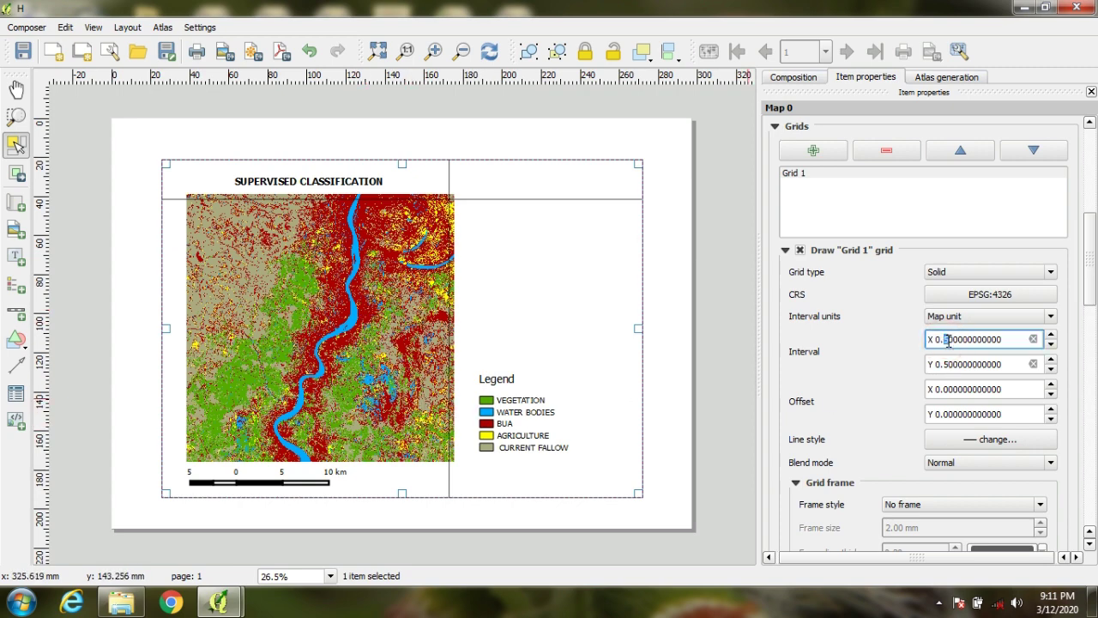
{"action": "type", "text": "2"}
{"action": "double_click", "coordinate": [938, 340]}
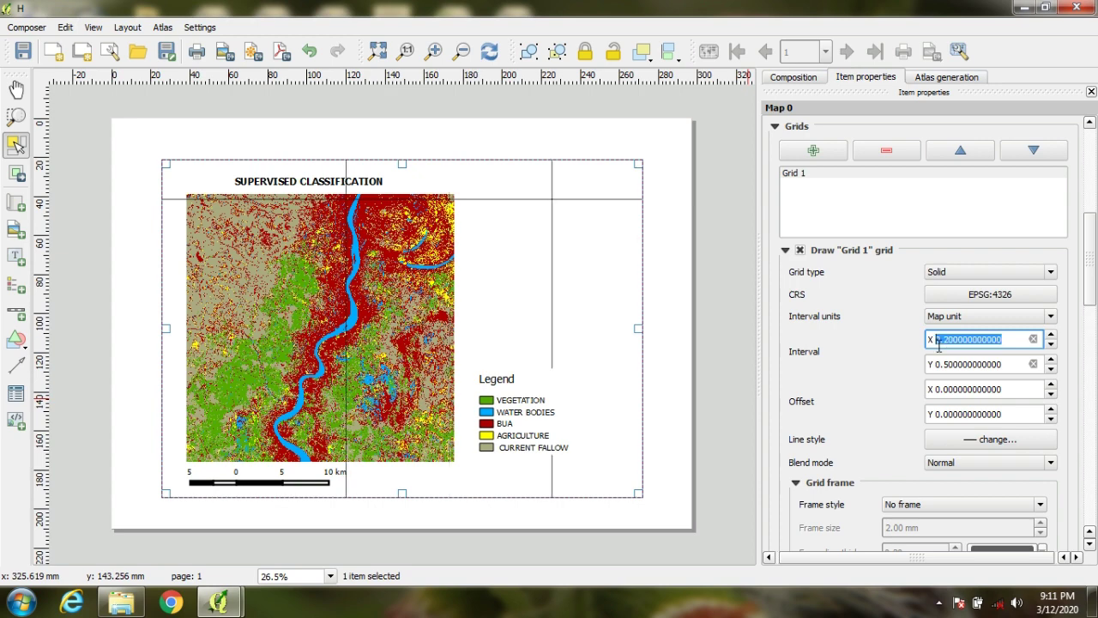
{"action": "left_click", "coordinate": [945, 363]}
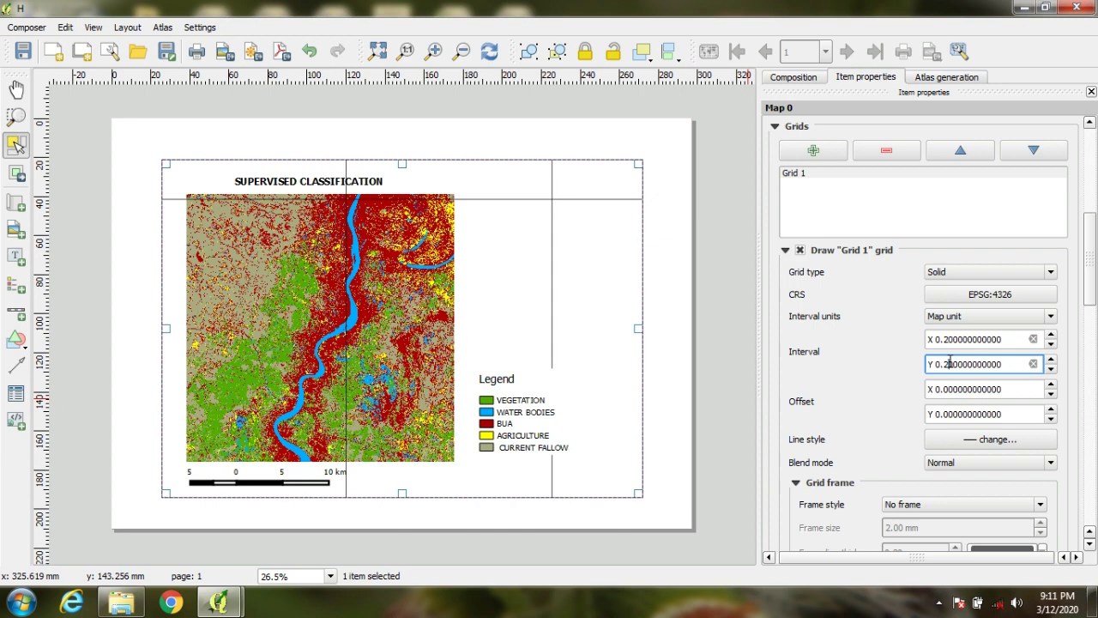
{"action": "double_click", "coordinate": [950, 363]}
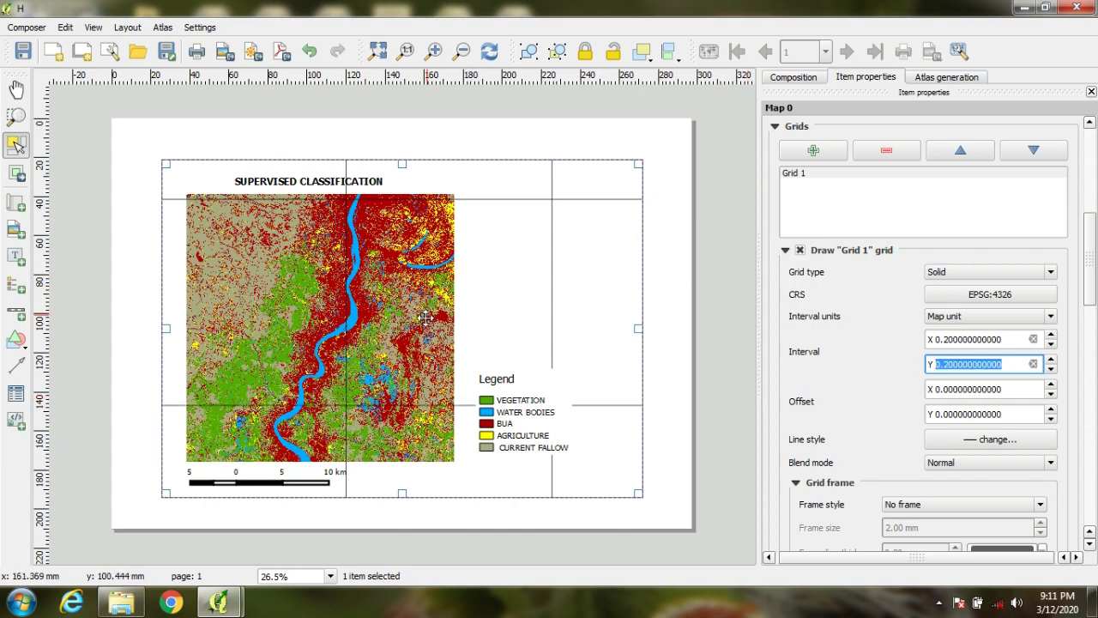
Step: Give the grid a Zebra frame with a frame size of 1.00 mm
{"action": "left_click", "coordinate": [935, 506]}
{"action": "left_click", "coordinate": [911, 530]}
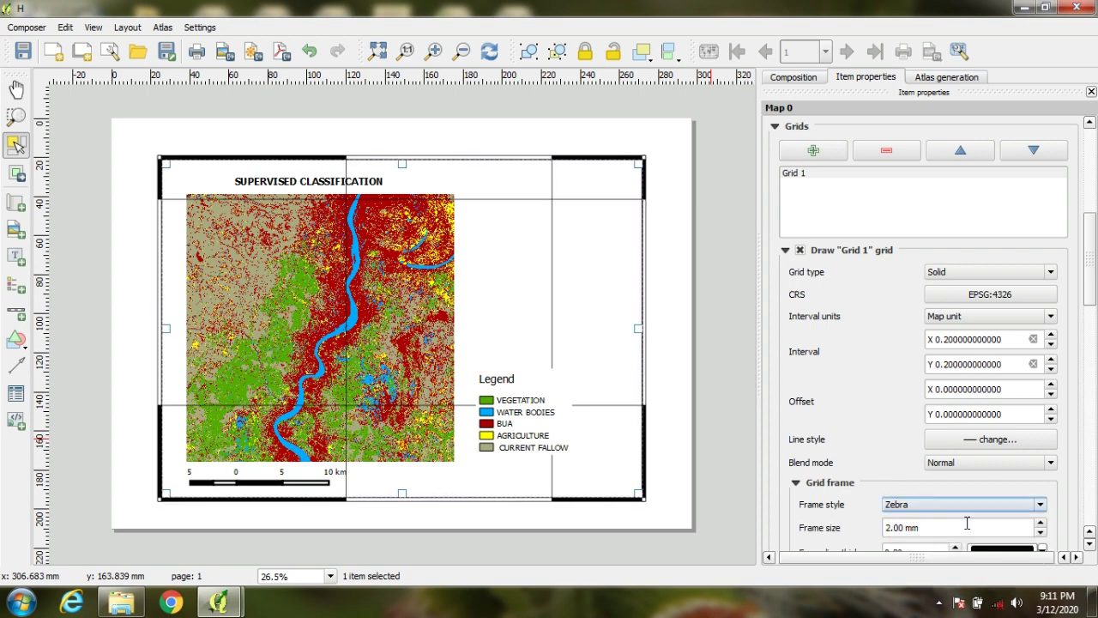
{"action": "left_click", "coordinate": [1040, 532]}
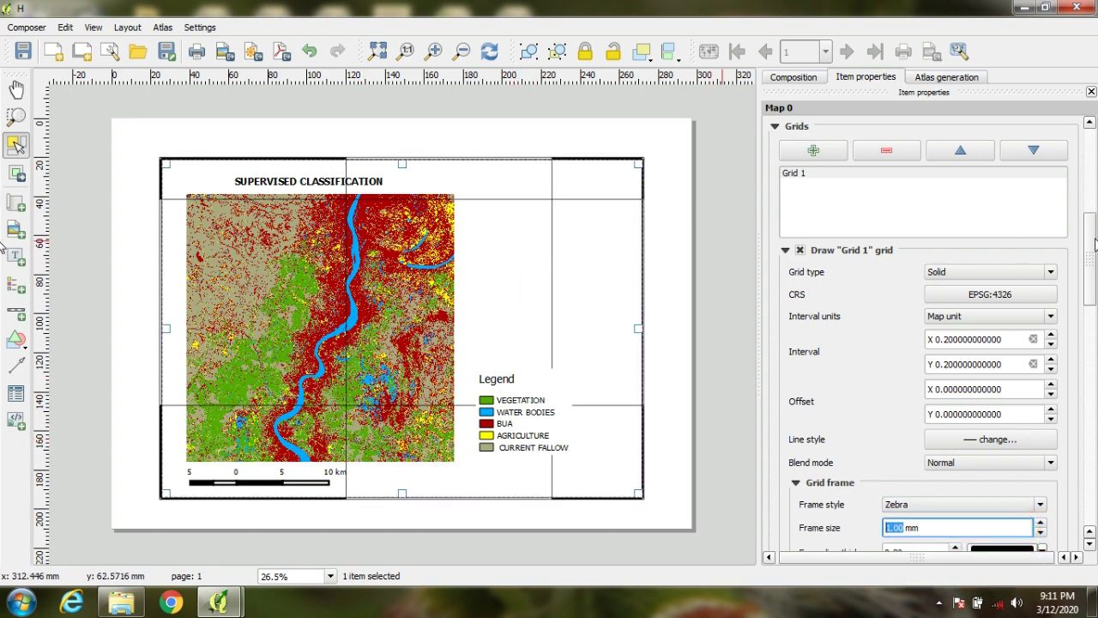
Step: Turn on the grid coordinates and format them as Degree, minute, second with suffix
{"action": "left_click_drag", "start_coordinate": [1093, 249], "coordinate": [1094, 324]}
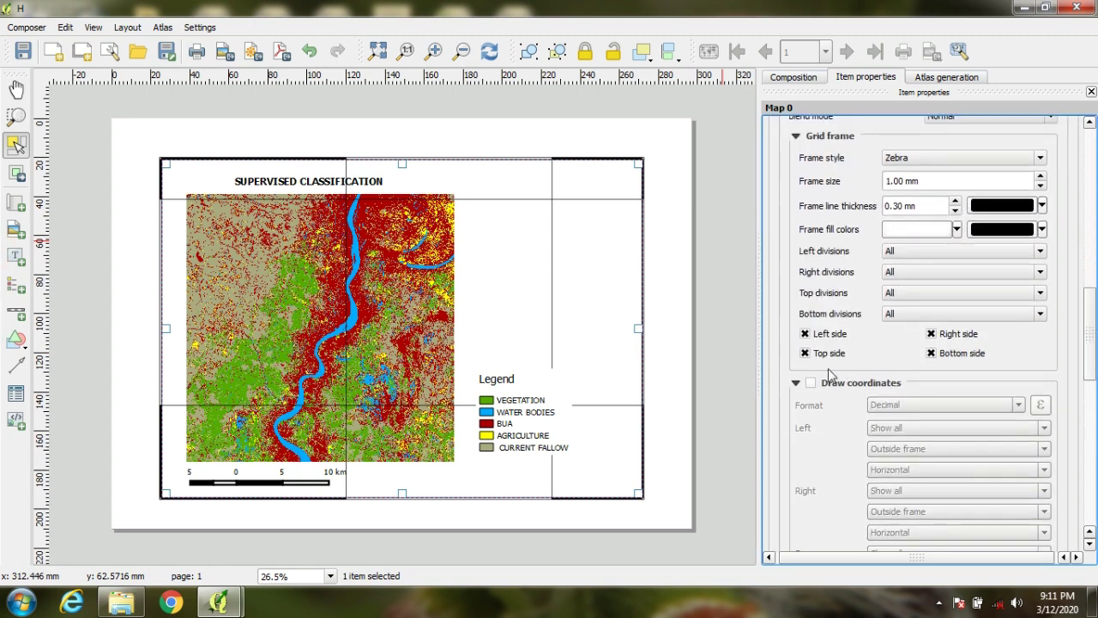
{"action": "left_click", "coordinate": [820, 384]}
{"action": "left_click", "coordinate": [970, 405]}
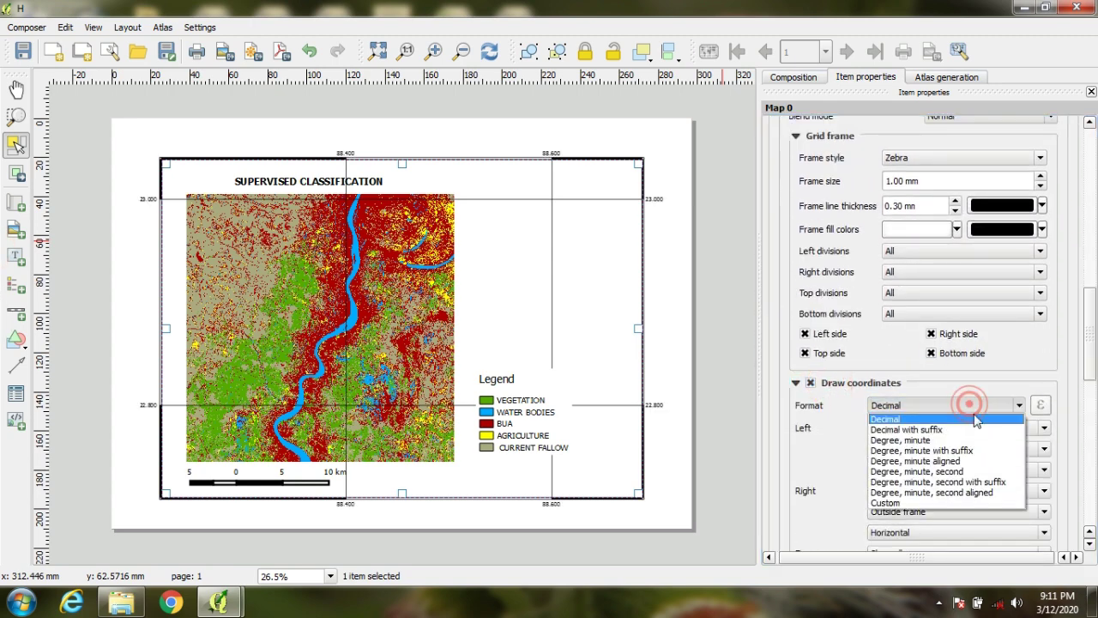
{"action": "left_click", "coordinate": [965, 482]}
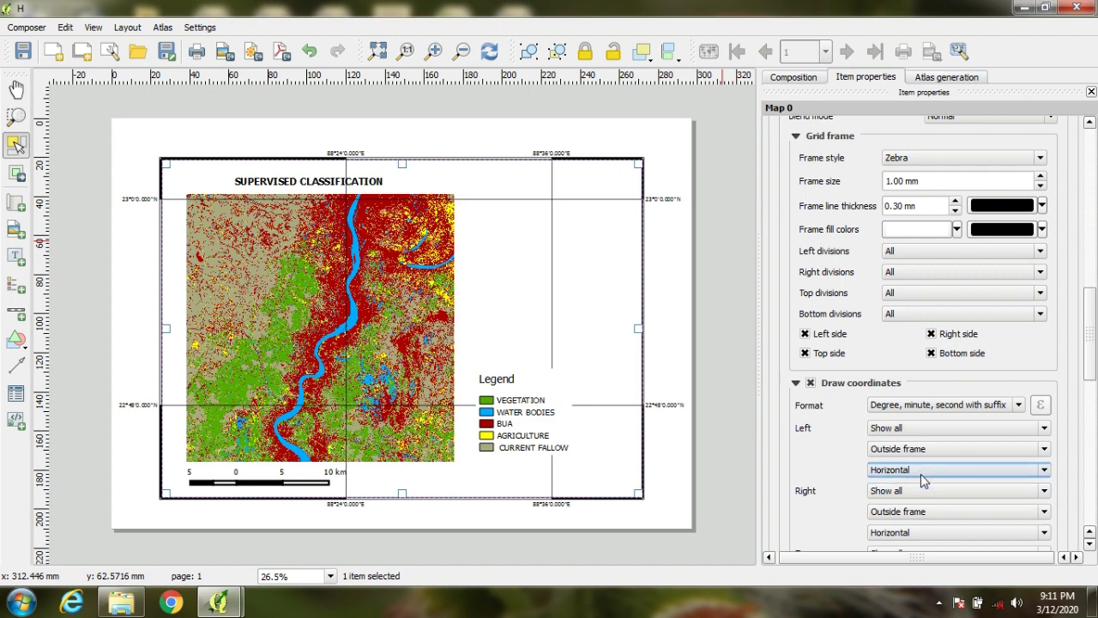
Step: Orient the left grid coordinates as Vertical ascending and the right ones as Vertical descending
{"action": "left_click", "coordinate": [920, 473]}
{"action": "left_click", "coordinate": [916, 498]}
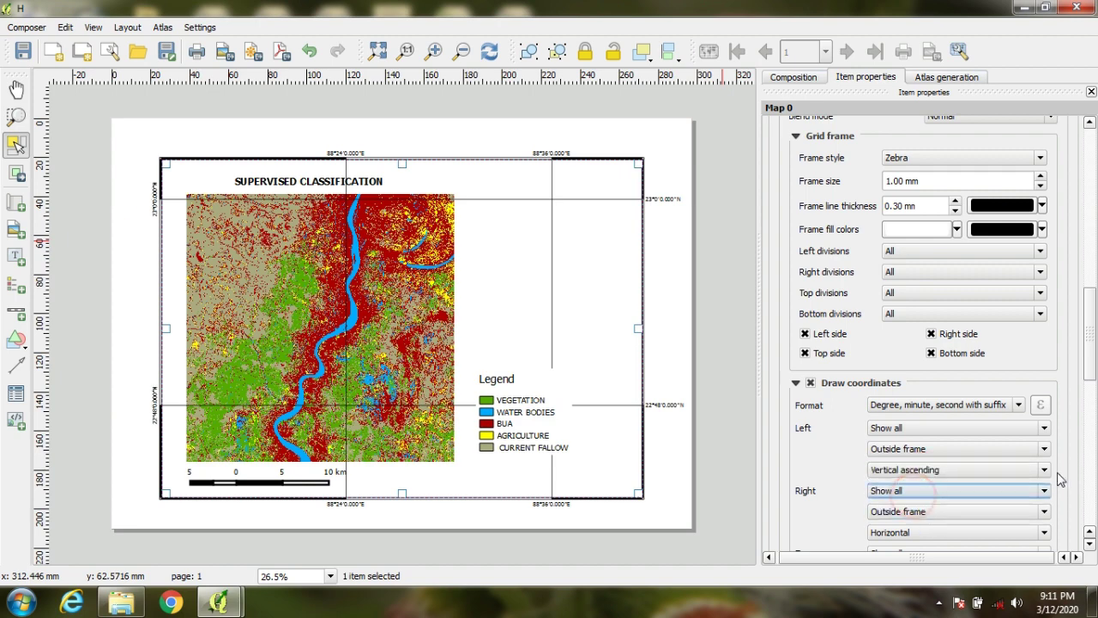
{"action": "left_click", "coordinate": [1020, 532]}
{"action": "left_click", "coordinate": [936, 568]}
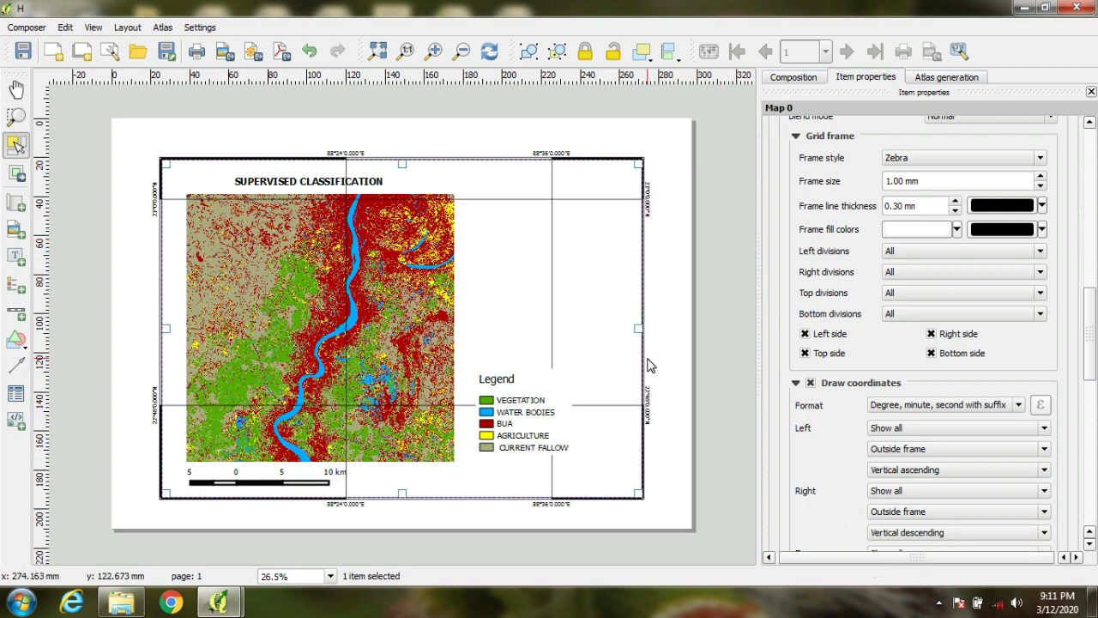
Step: Set the font size of the grid coordinates to 12
{"action": "left_click_drag", "start_coordinate": [1088, 337], "coordinate": [1093, 371]}
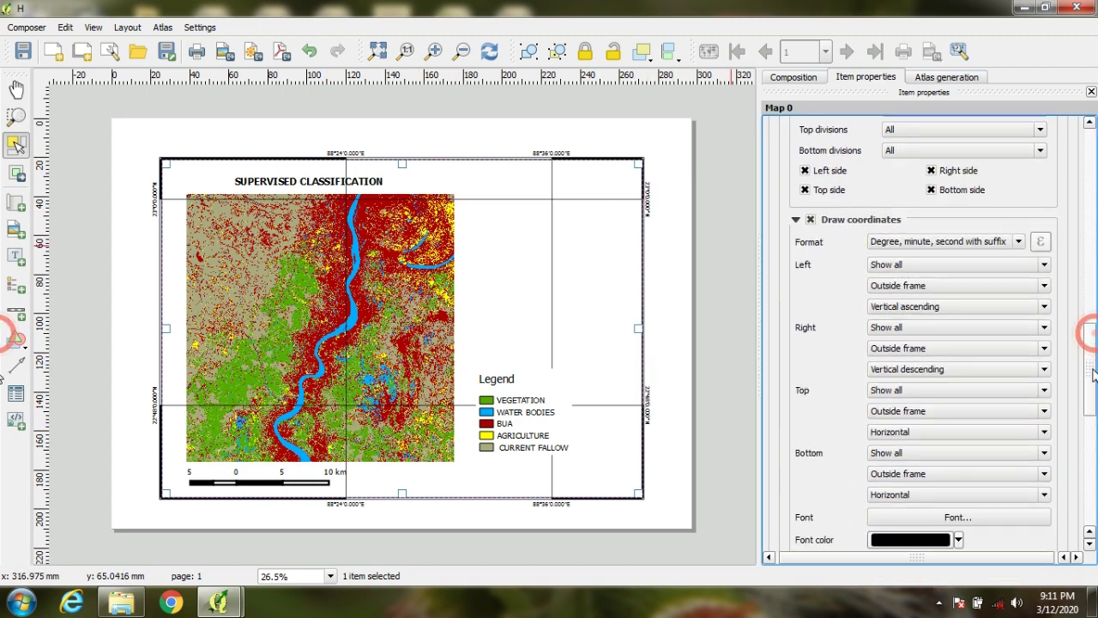
{"action": "scroll", "coordinate": [1030, 403], "scroll_direction": "down", "scroll_amount": 3}
{"action": "left_click", "coordinate": [956, 435]}
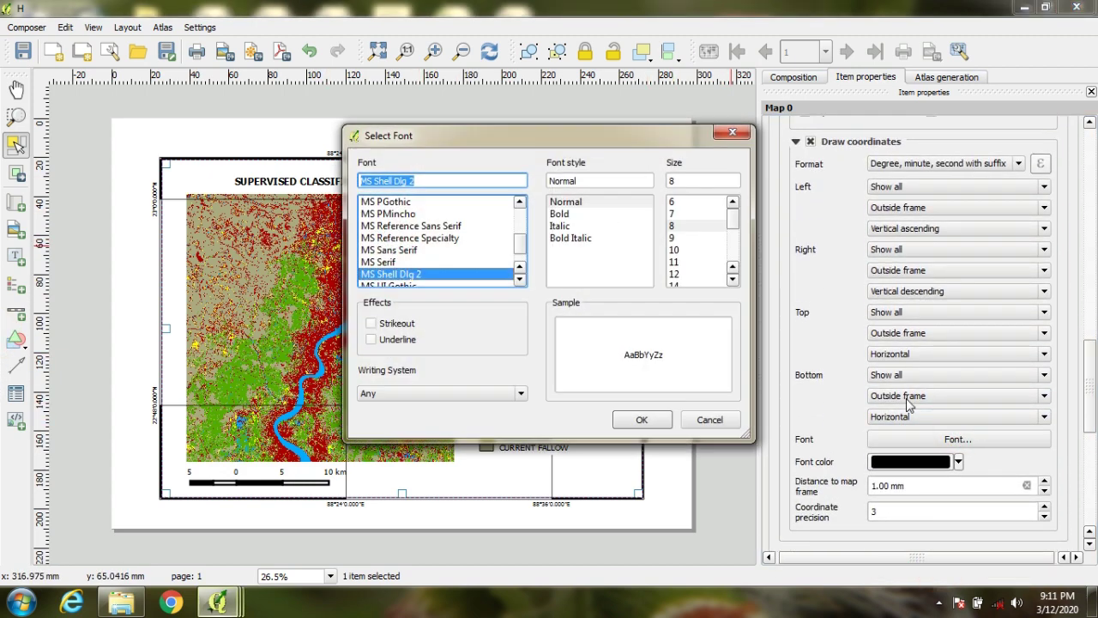
{"action": "left_click", "coordinate": [674, 274]}
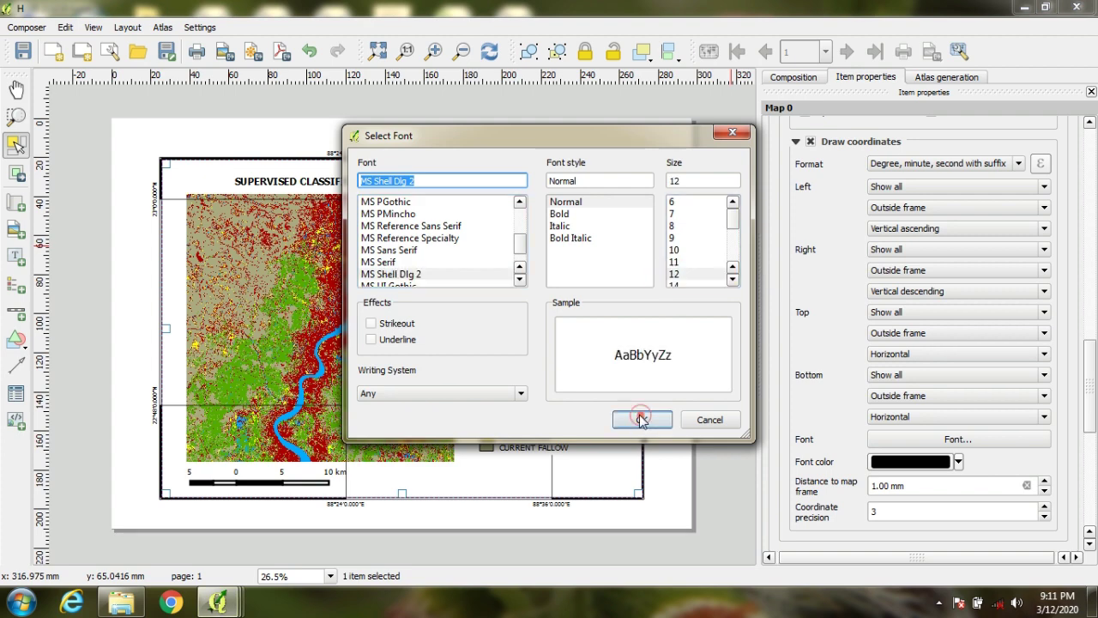
{"action": "left_click", "coordinate": [642, 419]}
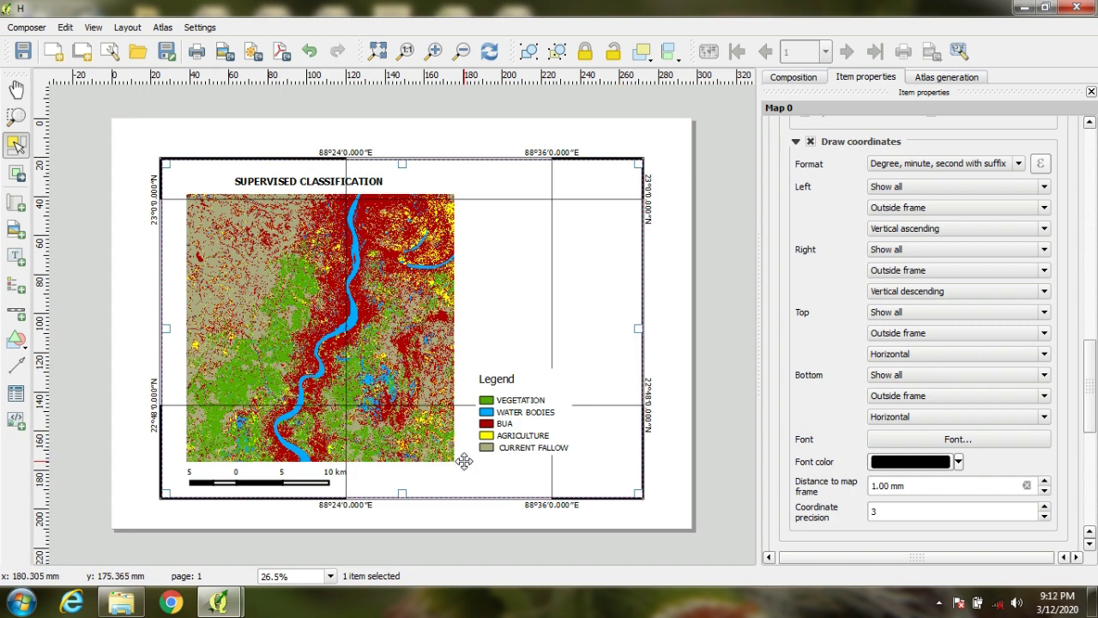
Step: Export the composition to the Desktop as a JPEG image named SUP CLASS at 300 dpi
{"action": "left_click", "coordinate": [224, 54]}
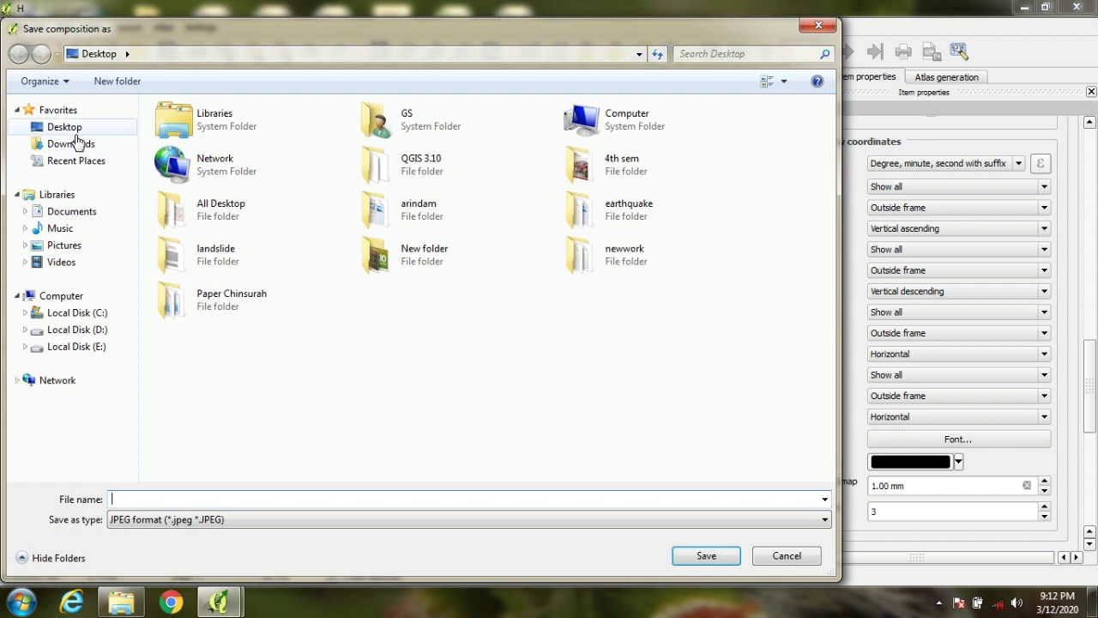
{"action": "left_click", "coordinate": [75, 133]}
{"action": "left_click", "coordinate": [123, 490]}
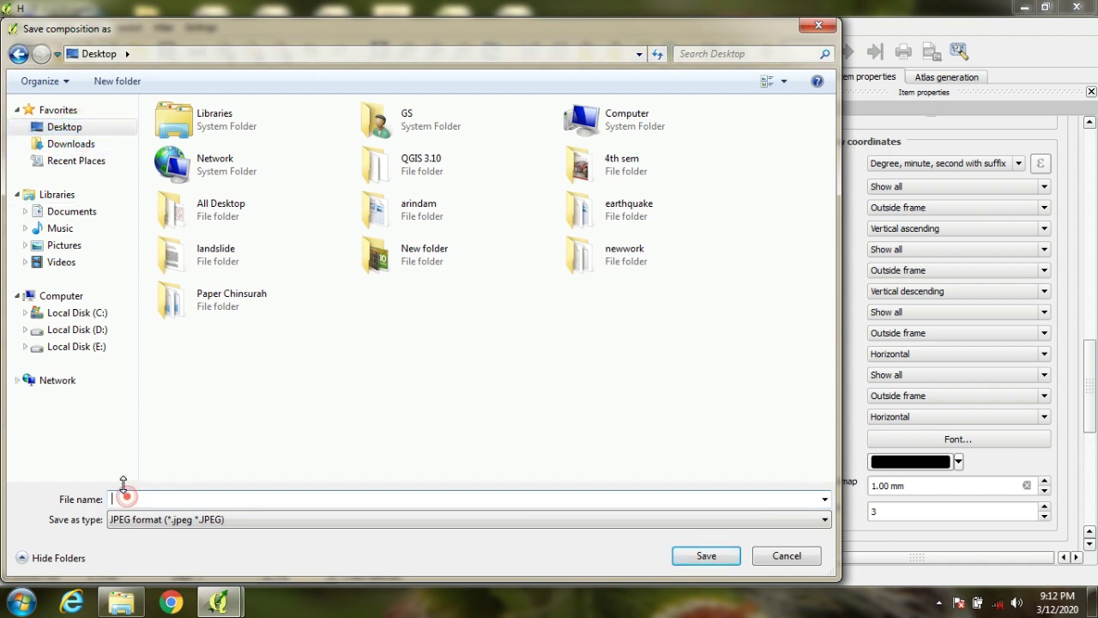
{"action": "type", "text": "SUP CLASS"}
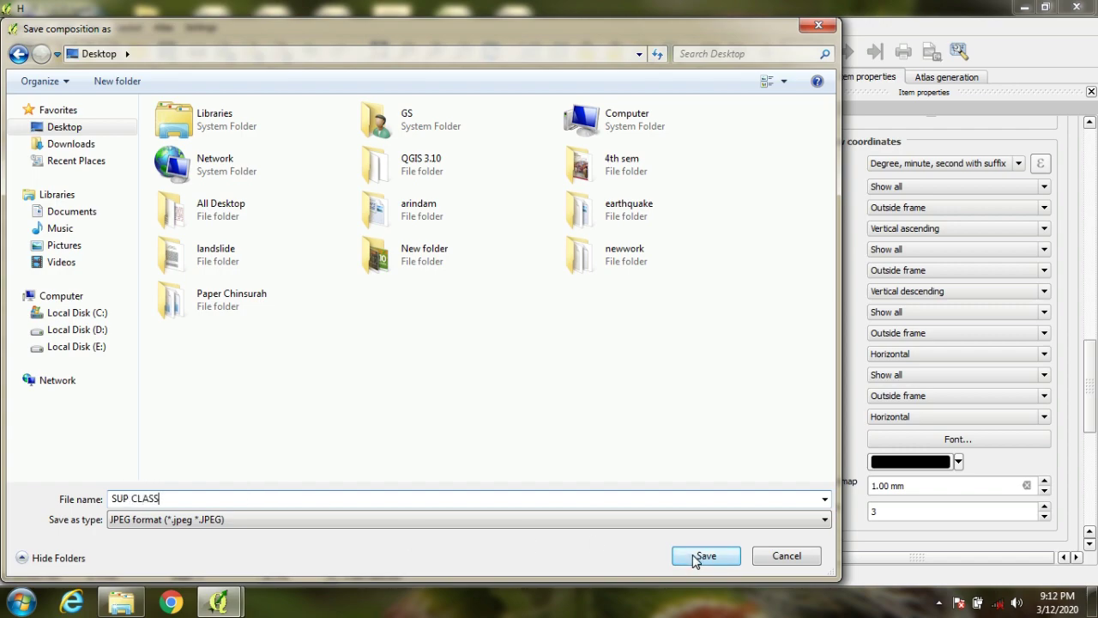
{"action": "left_click", "coordinate": [705, 556]}
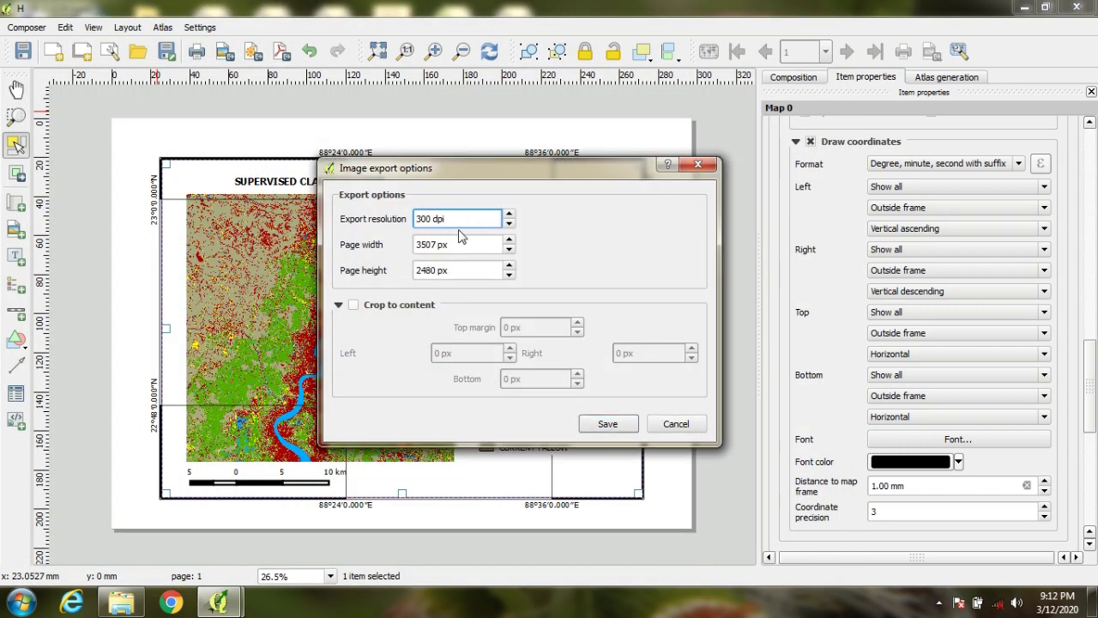
{"action": "left_click", "coordinate": [607, 423]}
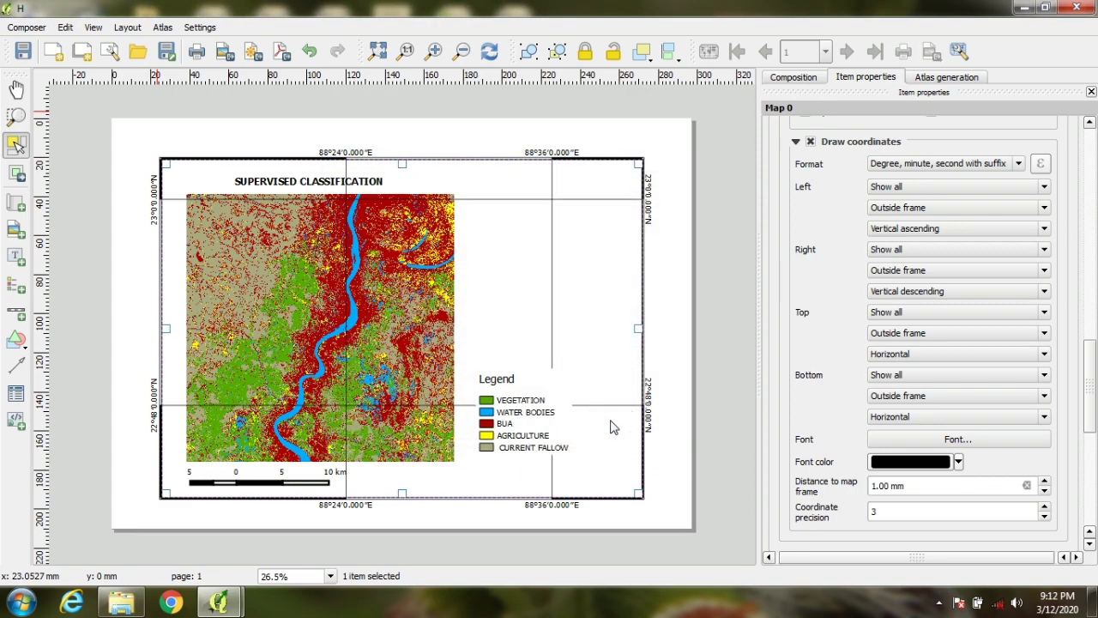
Step: Open the exported SUP CLASS image from the Desktop to check the layout, and close it
{"action": "left_click", "coordinate": [1023, 8]}
{"action": "left_click", "coordinate": [1023, 8]}
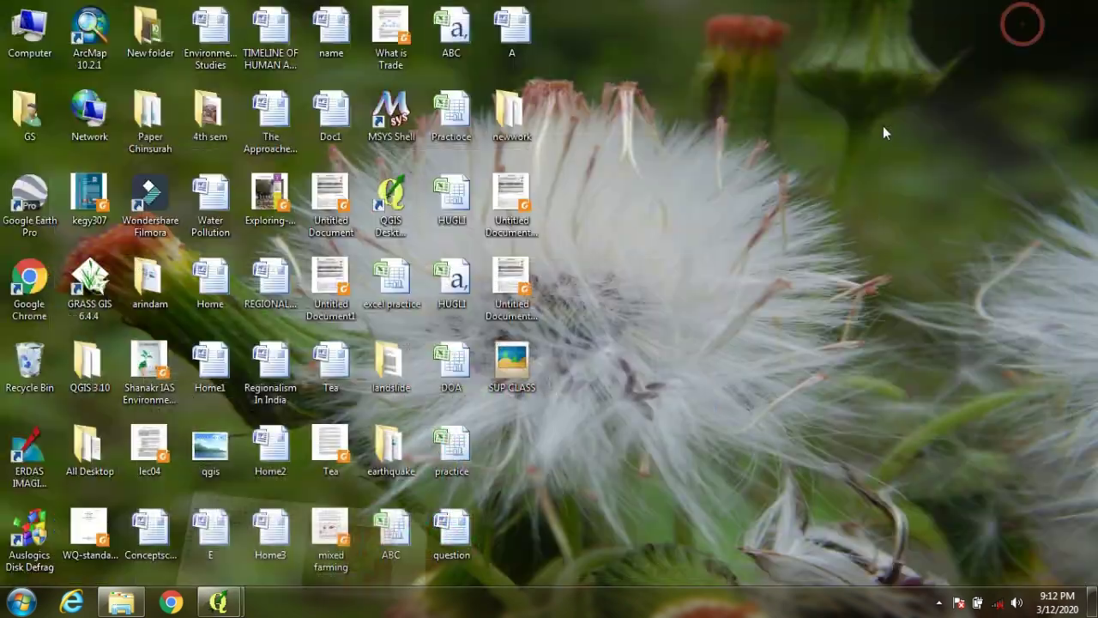
{"action": "double_click", "coordinate": [515, 364]}
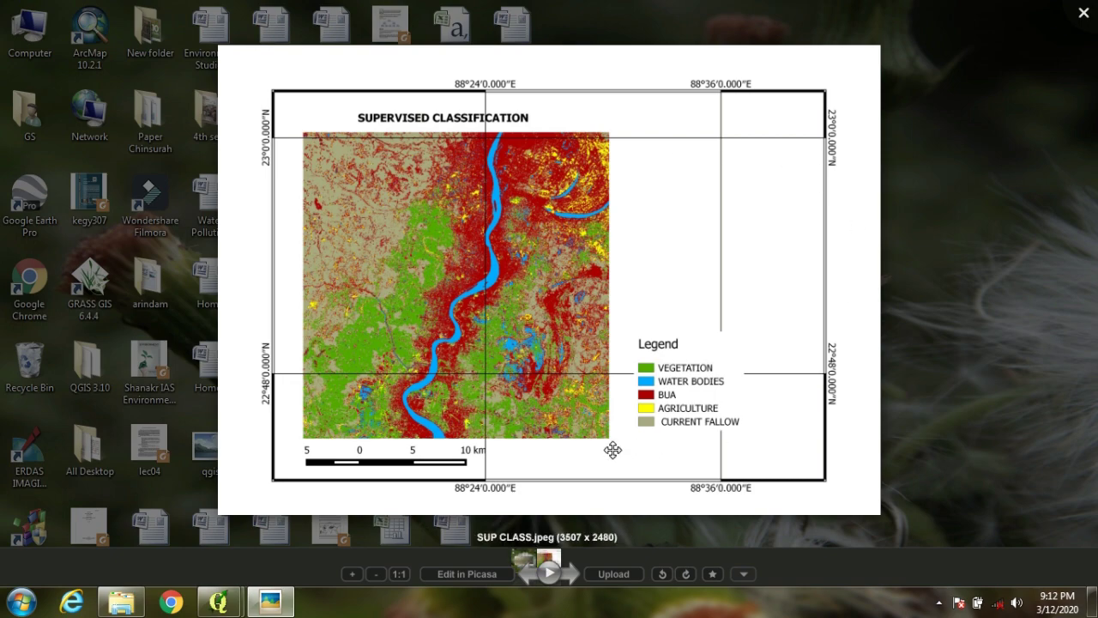
{"action": "left_click", "coordinate": [1085, 16]}
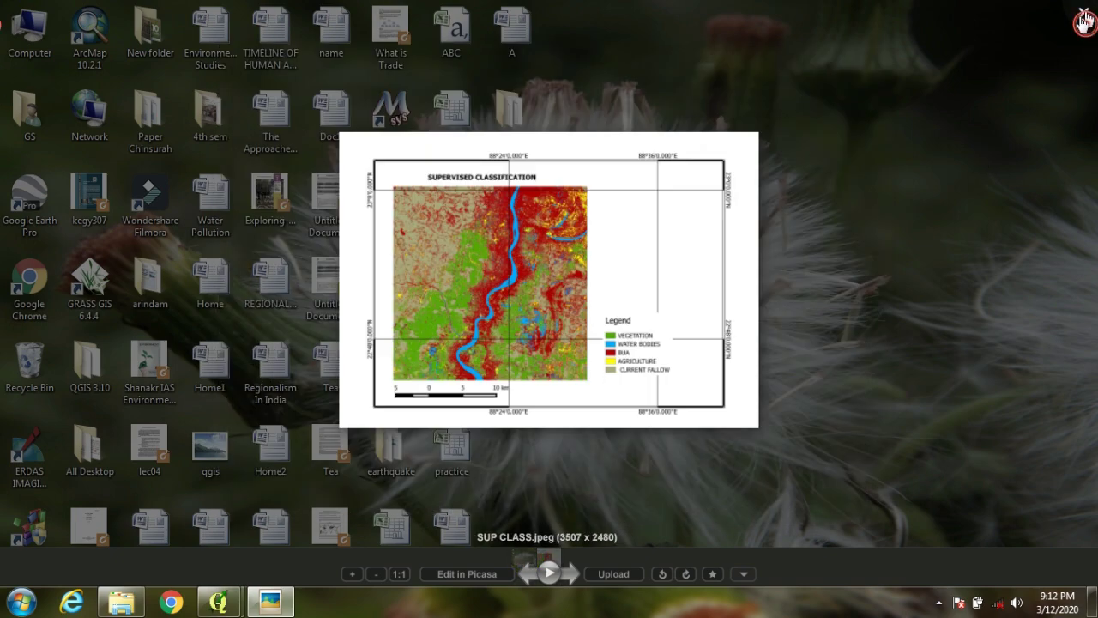
Step: Return to the composer H and add a label reading "SOURCE: LISS III, 2009" below the map frame
{"action": "mouse_move", "coordinate": [233, 590]}
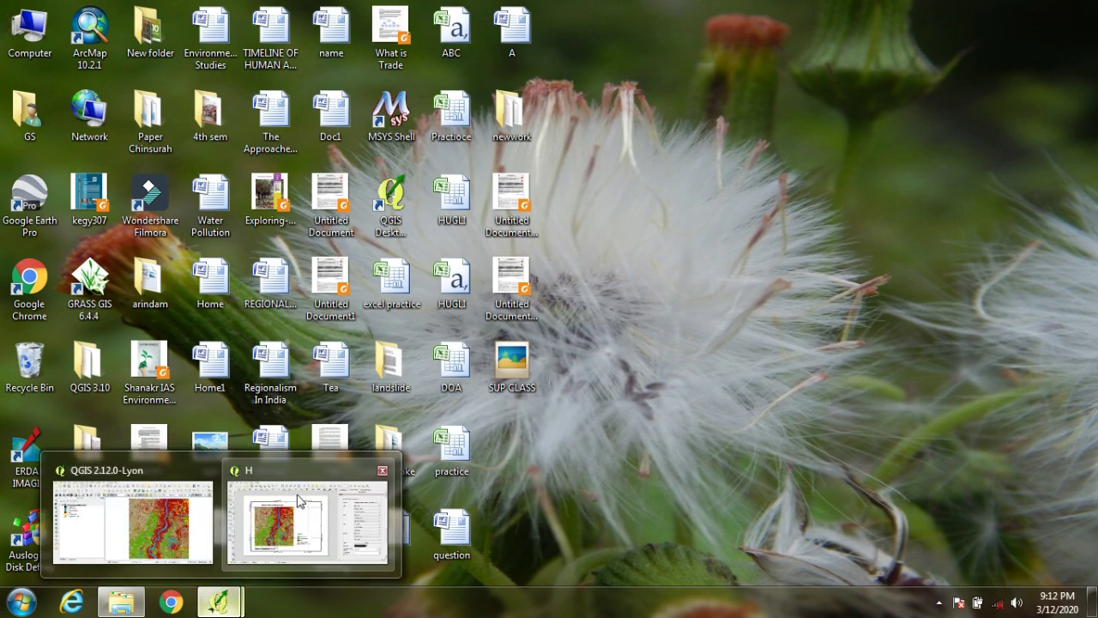
{"action": "left_click", "coordinate": [295, 496]}
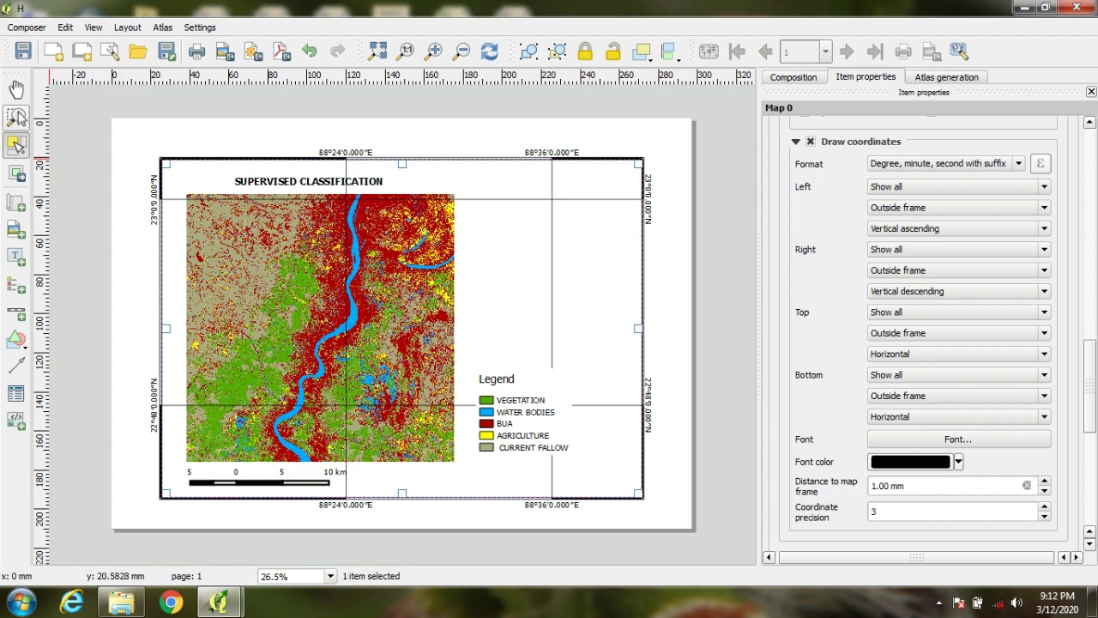
{"action": "left_click", "coordinate": [16, 256]}
{"action": "left_click_drag", "start_coordinate": [447, 513], "coordinate": [666, 520]}
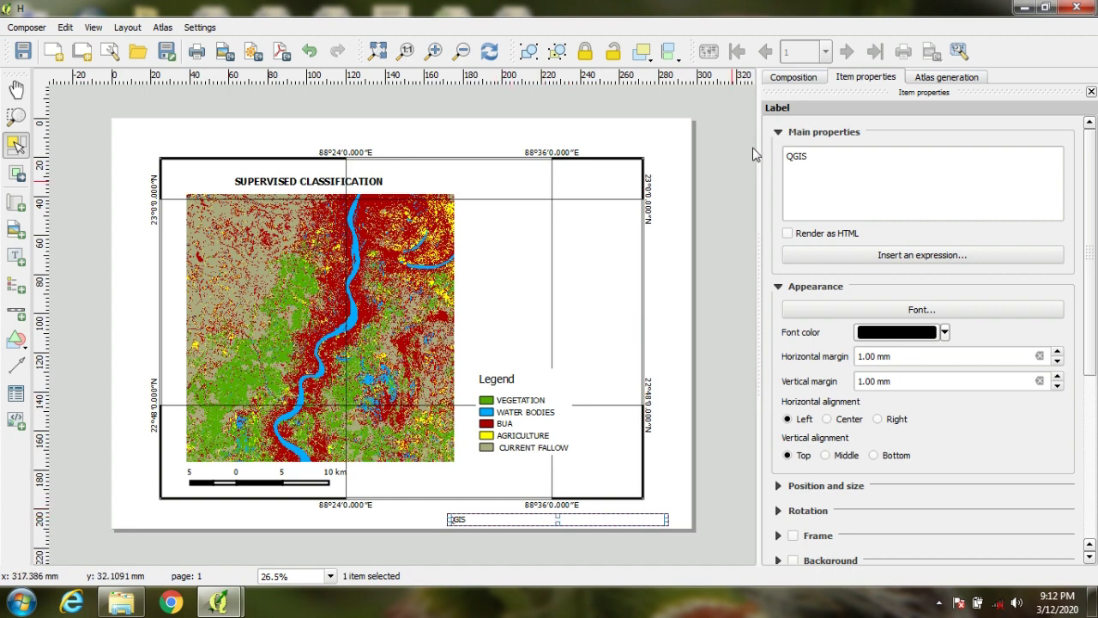
{"action": "double_click", "coordinate": [819, 162]}
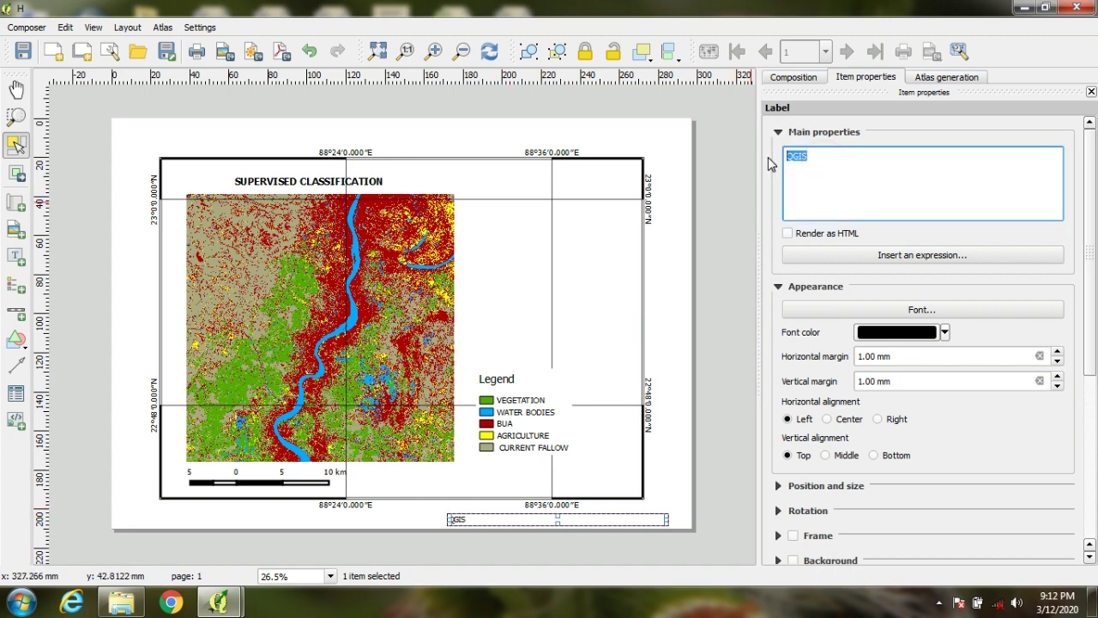
{"action": "type", "text": "SOURCE: LISS"}
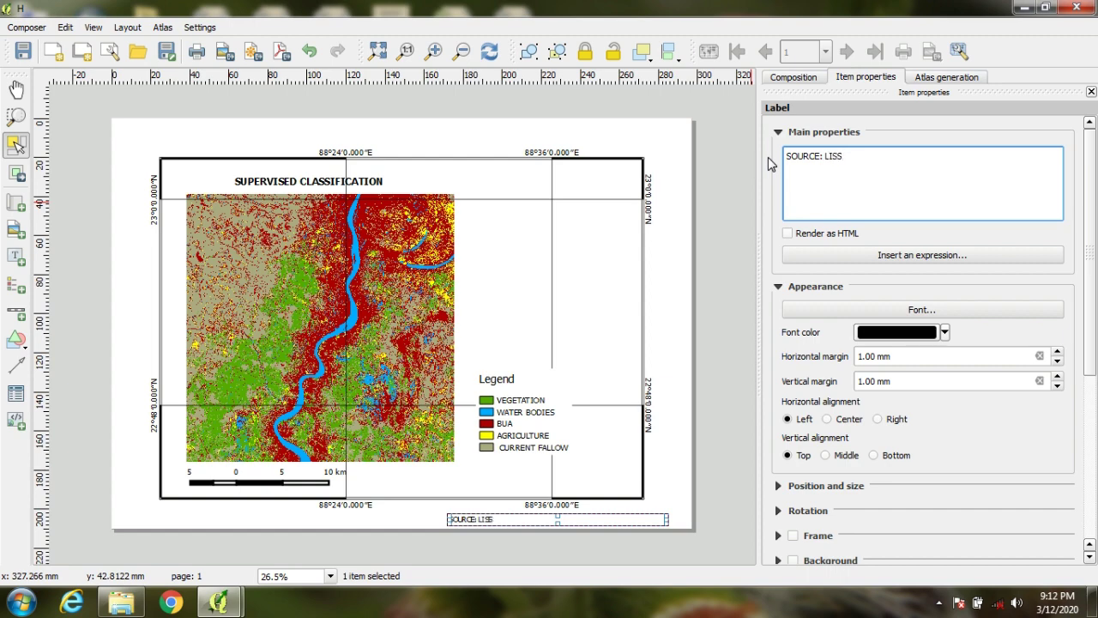
{"action": "type", "text": " III, 2009"}
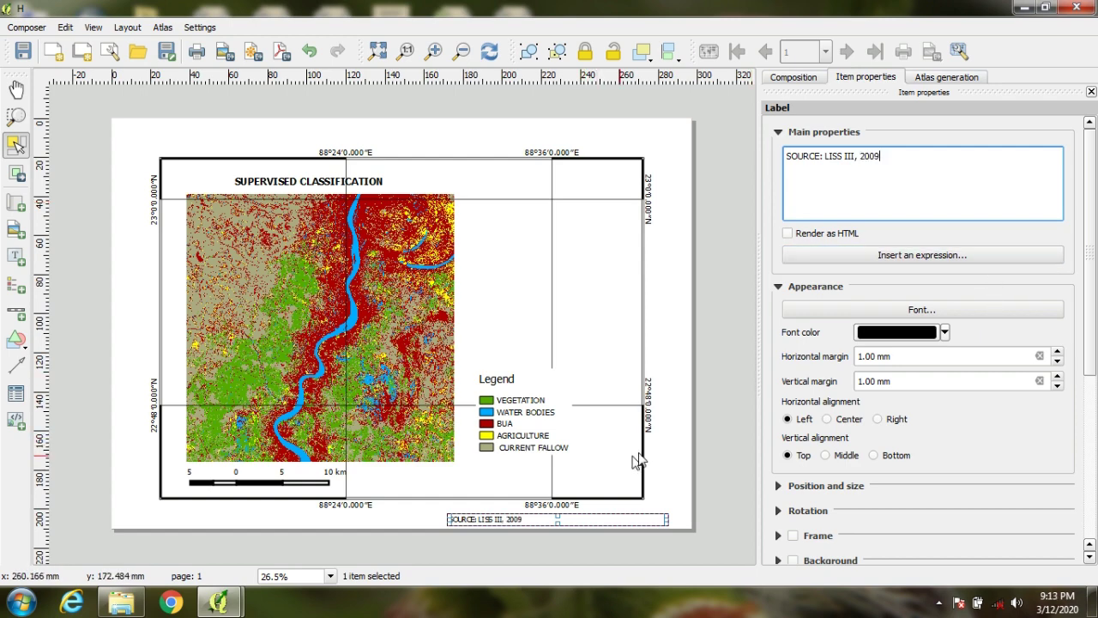
{"action": "left_click", "coordinate": [668, 452]}
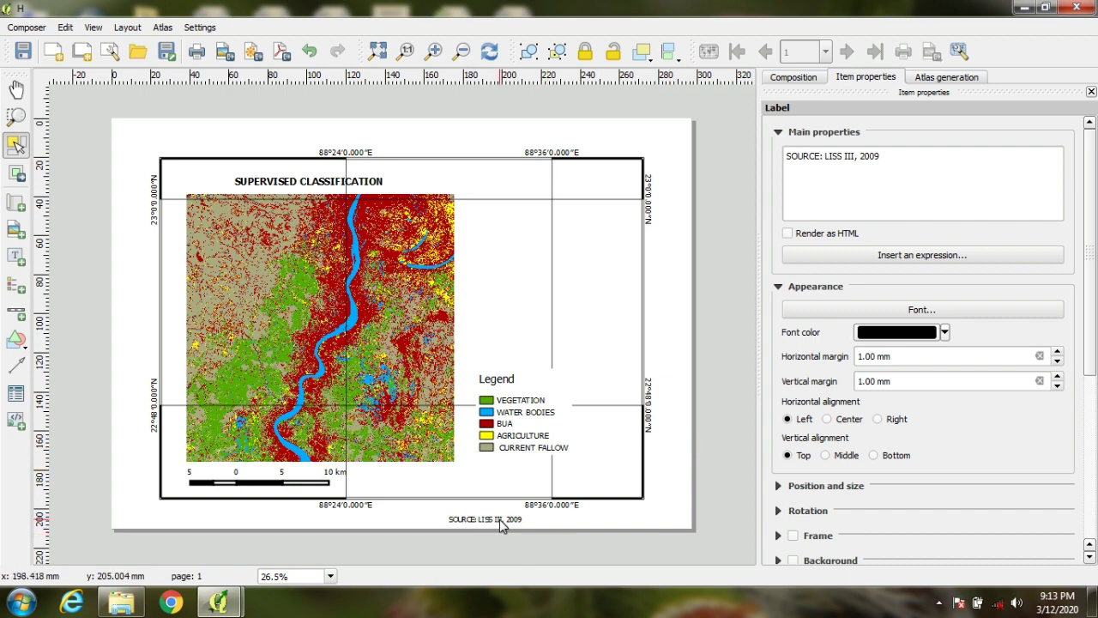
Step: Move the source label up inside the map frame, below the legend
{"action": "left_click", "coordinate": [513, 521]}
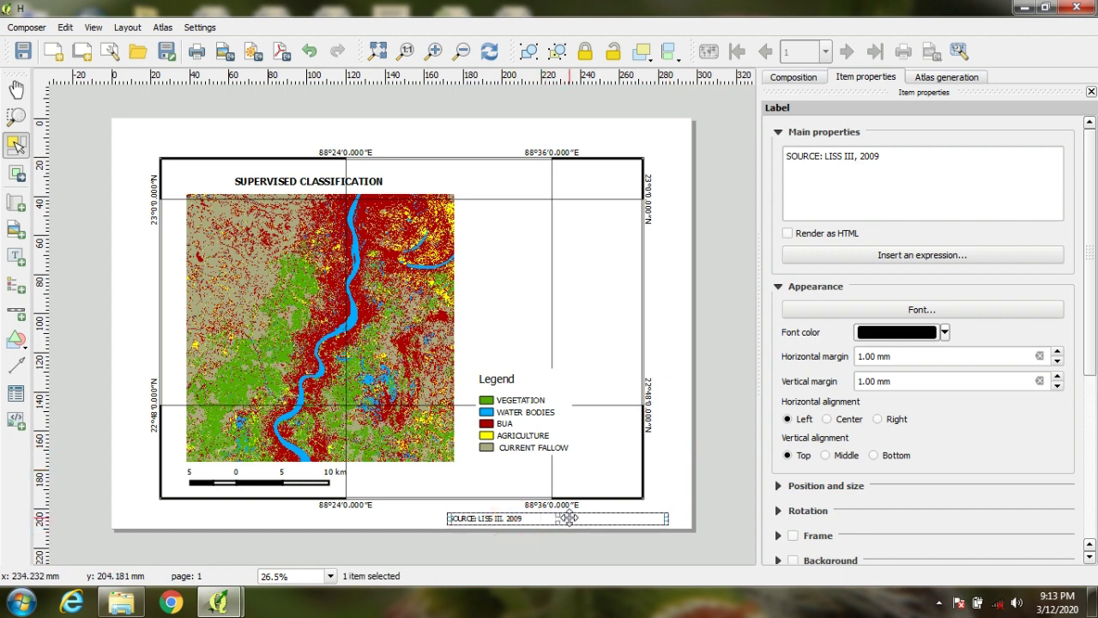
{"action": "left_click_drag", "start_coordinate": [578, 518], "coordinate": [563, 482]}
{"action": "left_click", "coordinate": [713, 481]}
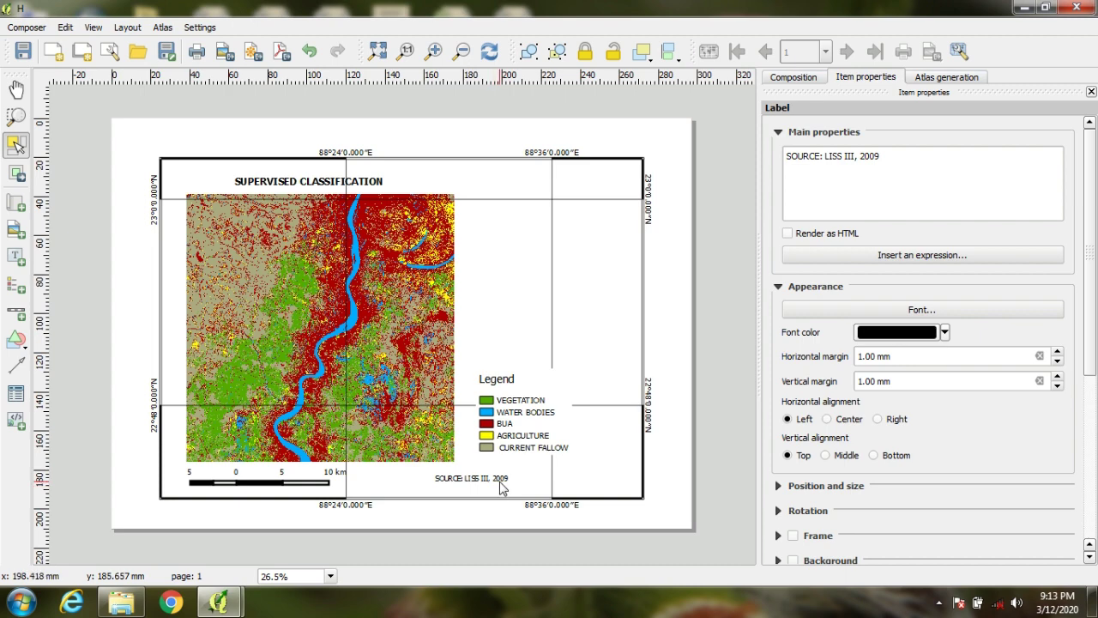
Step: Export the composition again at 300 dpi, replacing the existing SUP CLASS JPEG on the Desktop
{"action": "left_click", "coordinate": [223, 50]}
{"action": "left_click", "coordinate": [415, 283]}
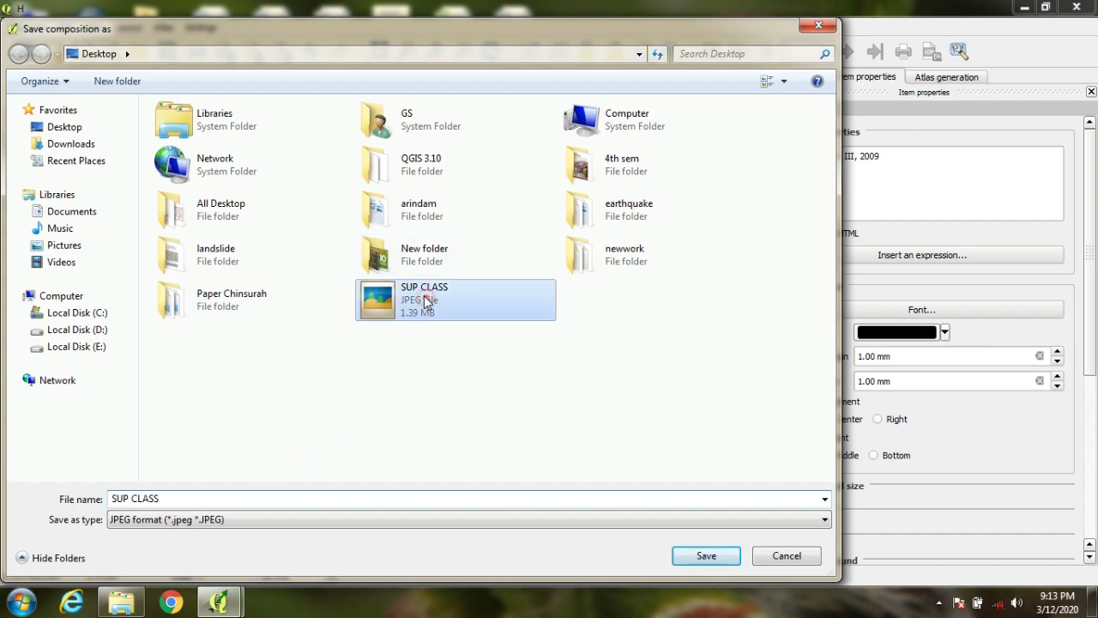
{"action": "left_click", "coordinate": [699, 555]}
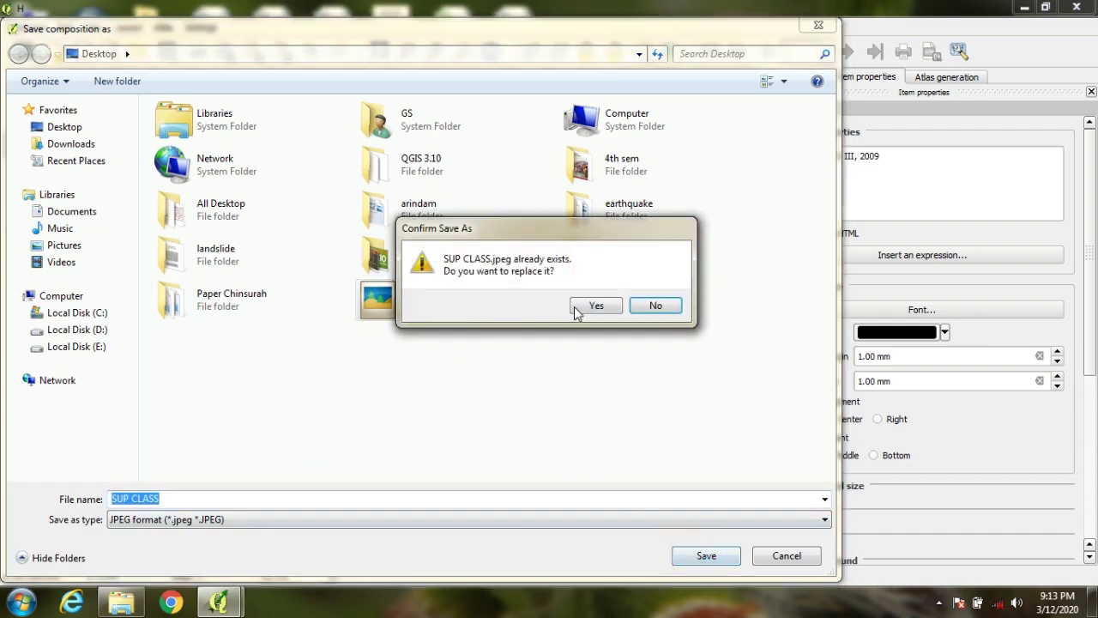
{"action": "left_click", "coordinate": [587, 303]}
{"action": "left_click", "coordinate": [613, 420]}
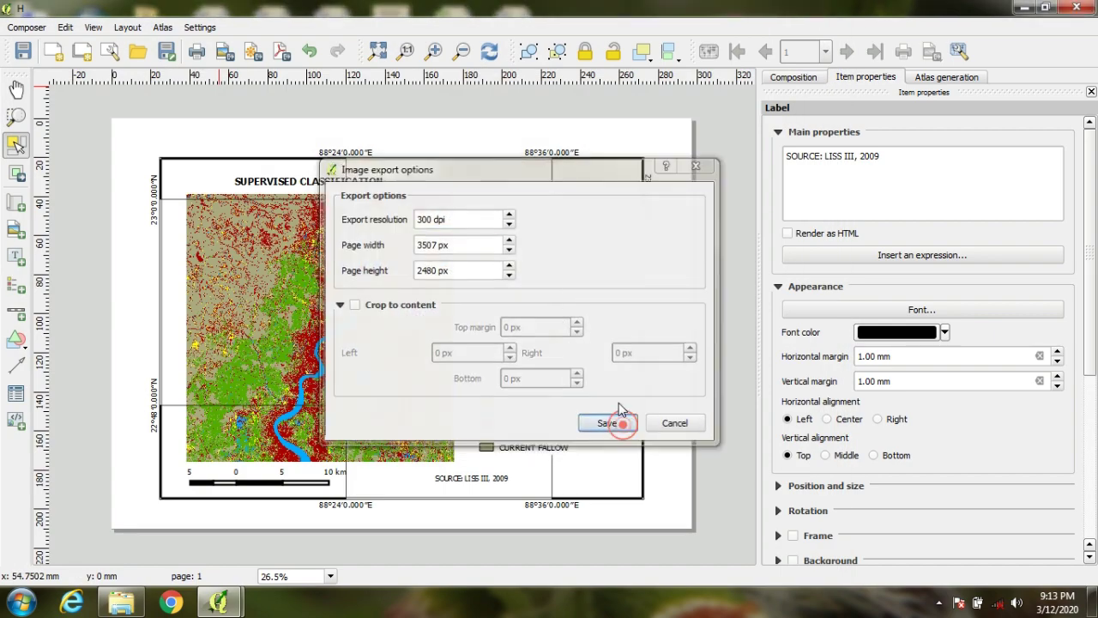
Step: Open the re-exported SUP CLASS image from the Desktop to check the source label
{"action": "left_click", "coordinate": [1020, 9]}
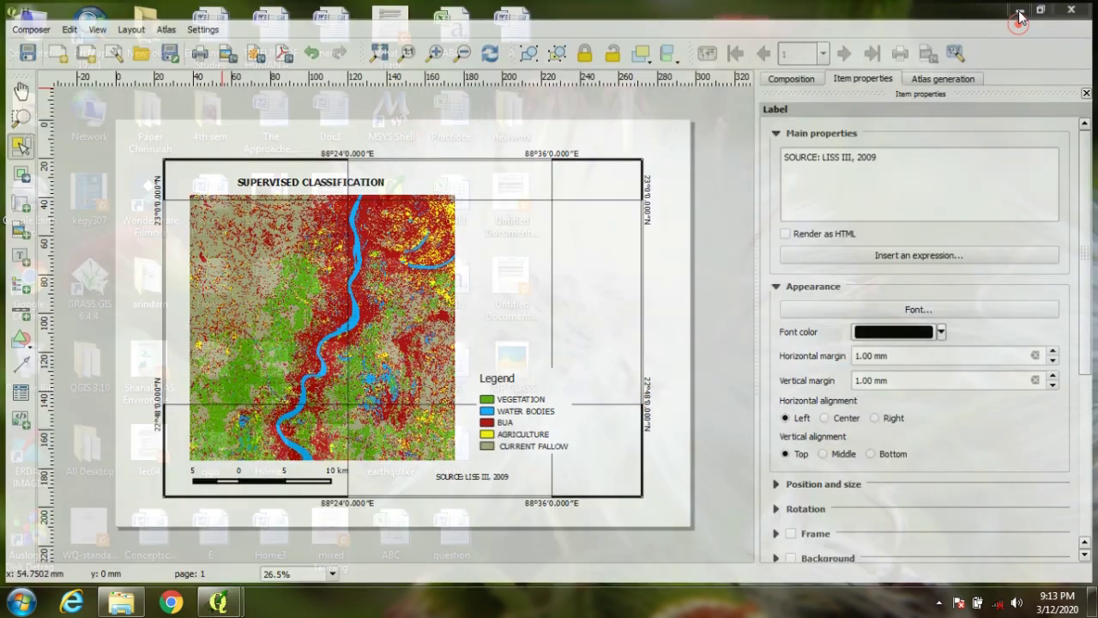
{"action": "double_click", "coordinate": [515, 362]}
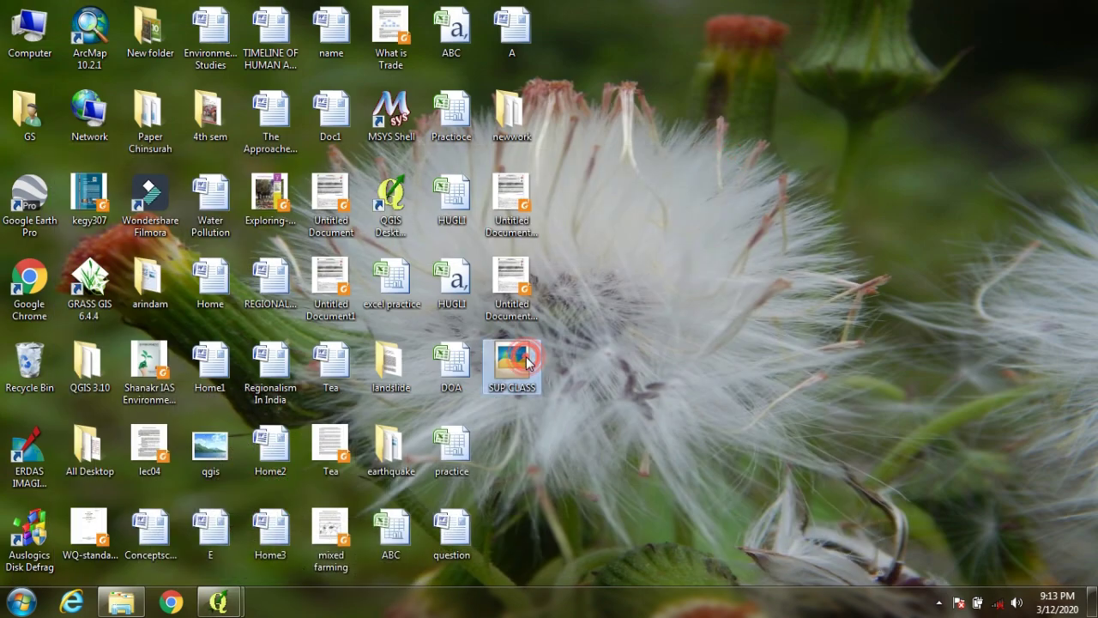